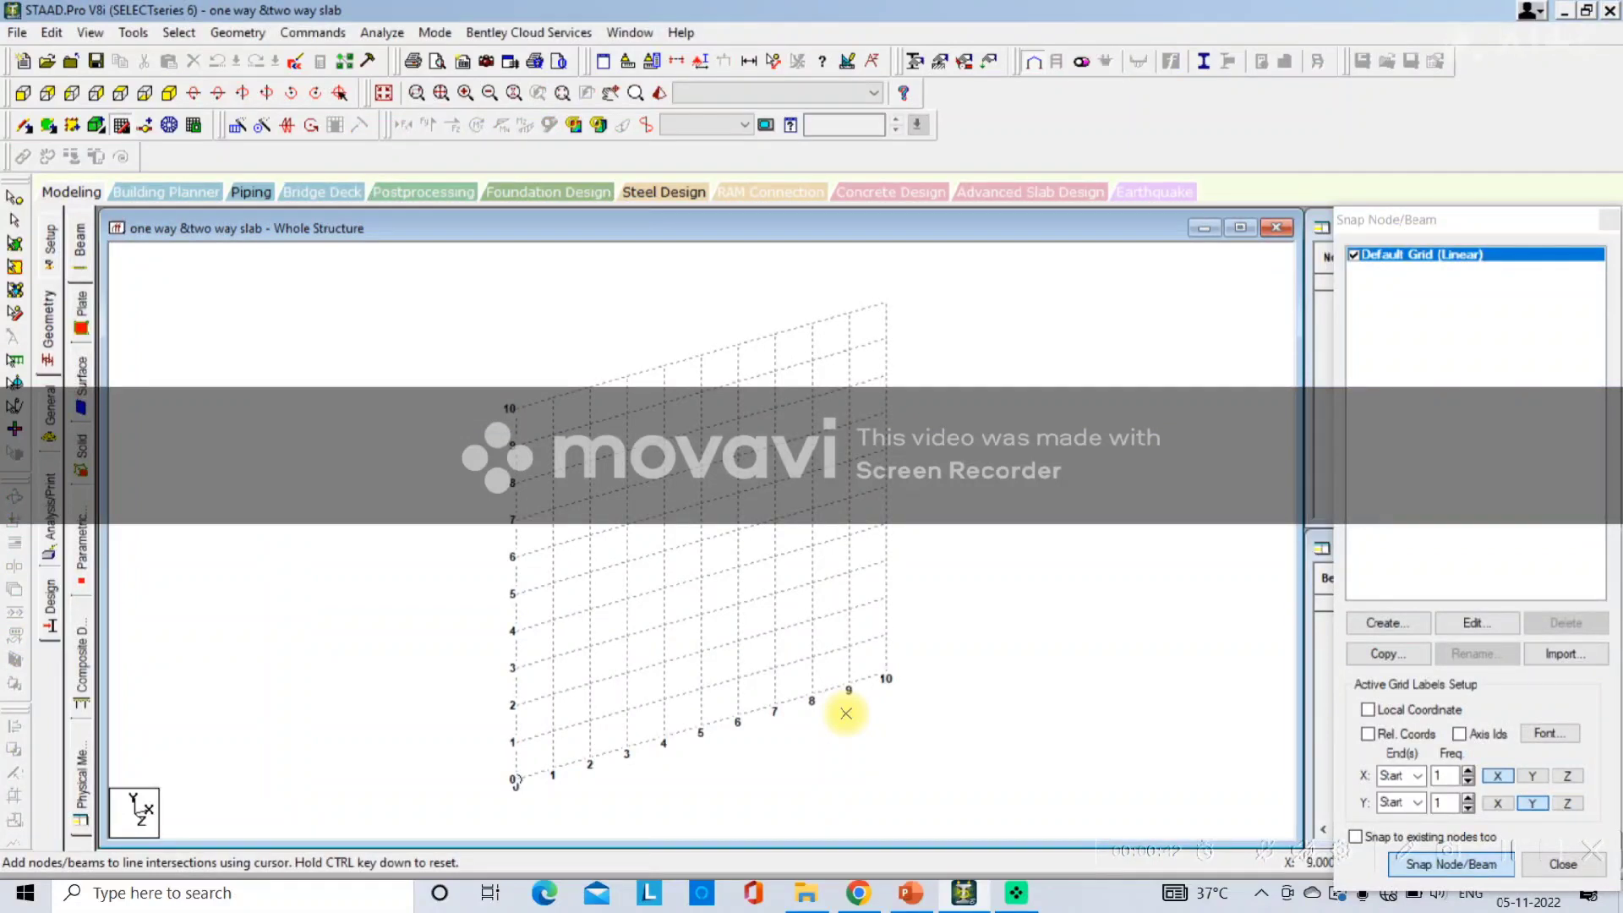
Edit the default grid to lie in the X-Z plane with 14 construction lines right along X and 4 along Z.
left_click(1471, 623)
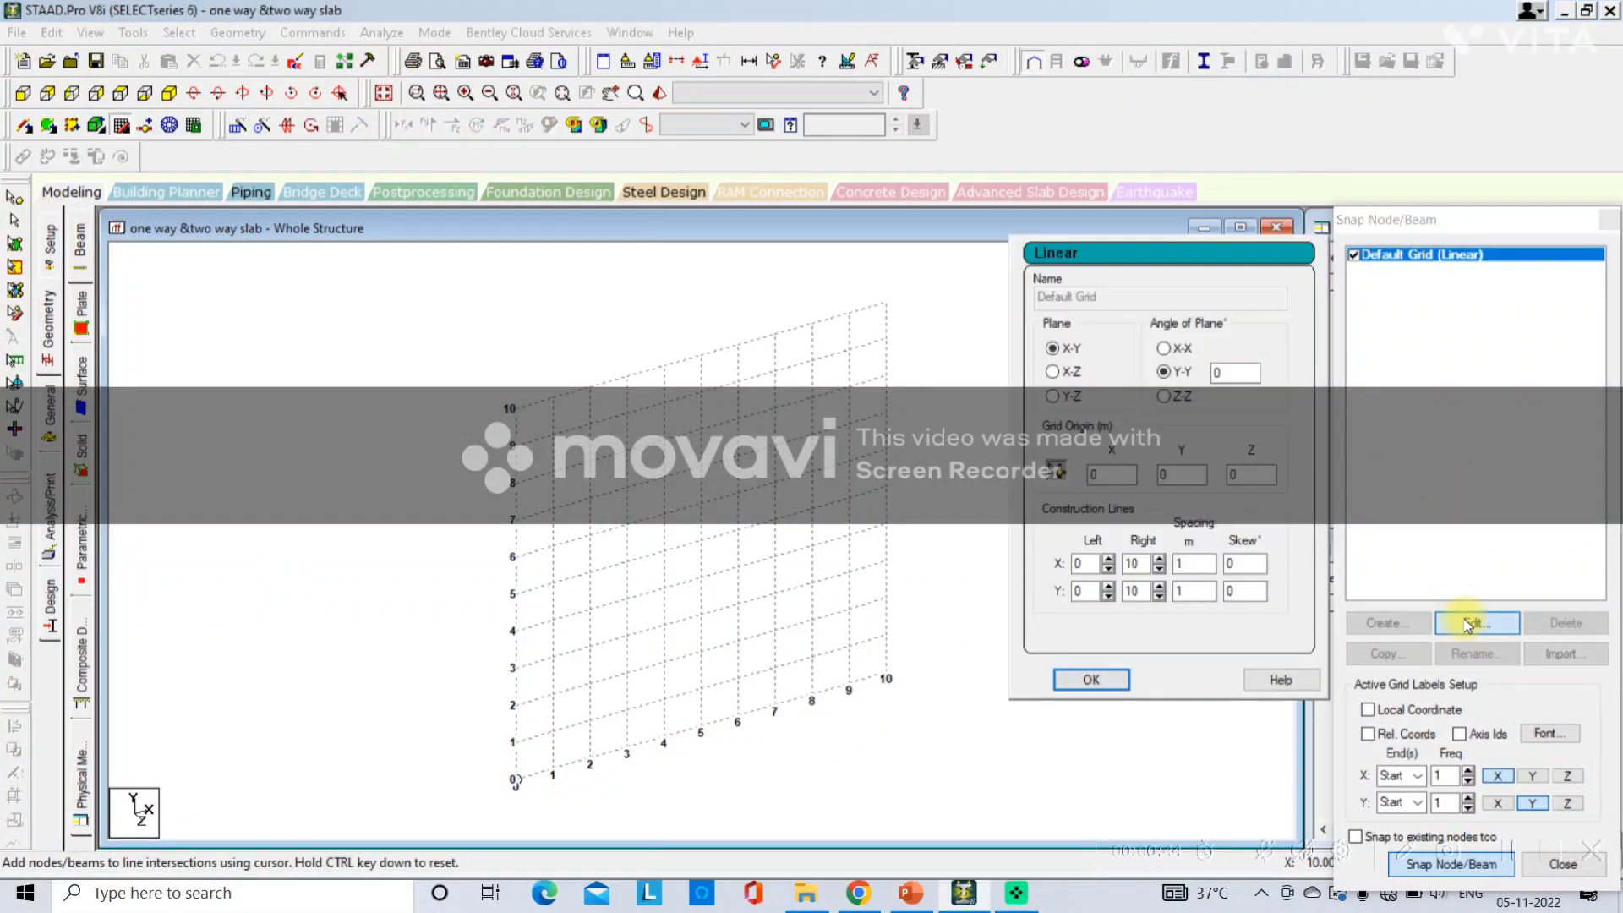
left_click(1052, 372)
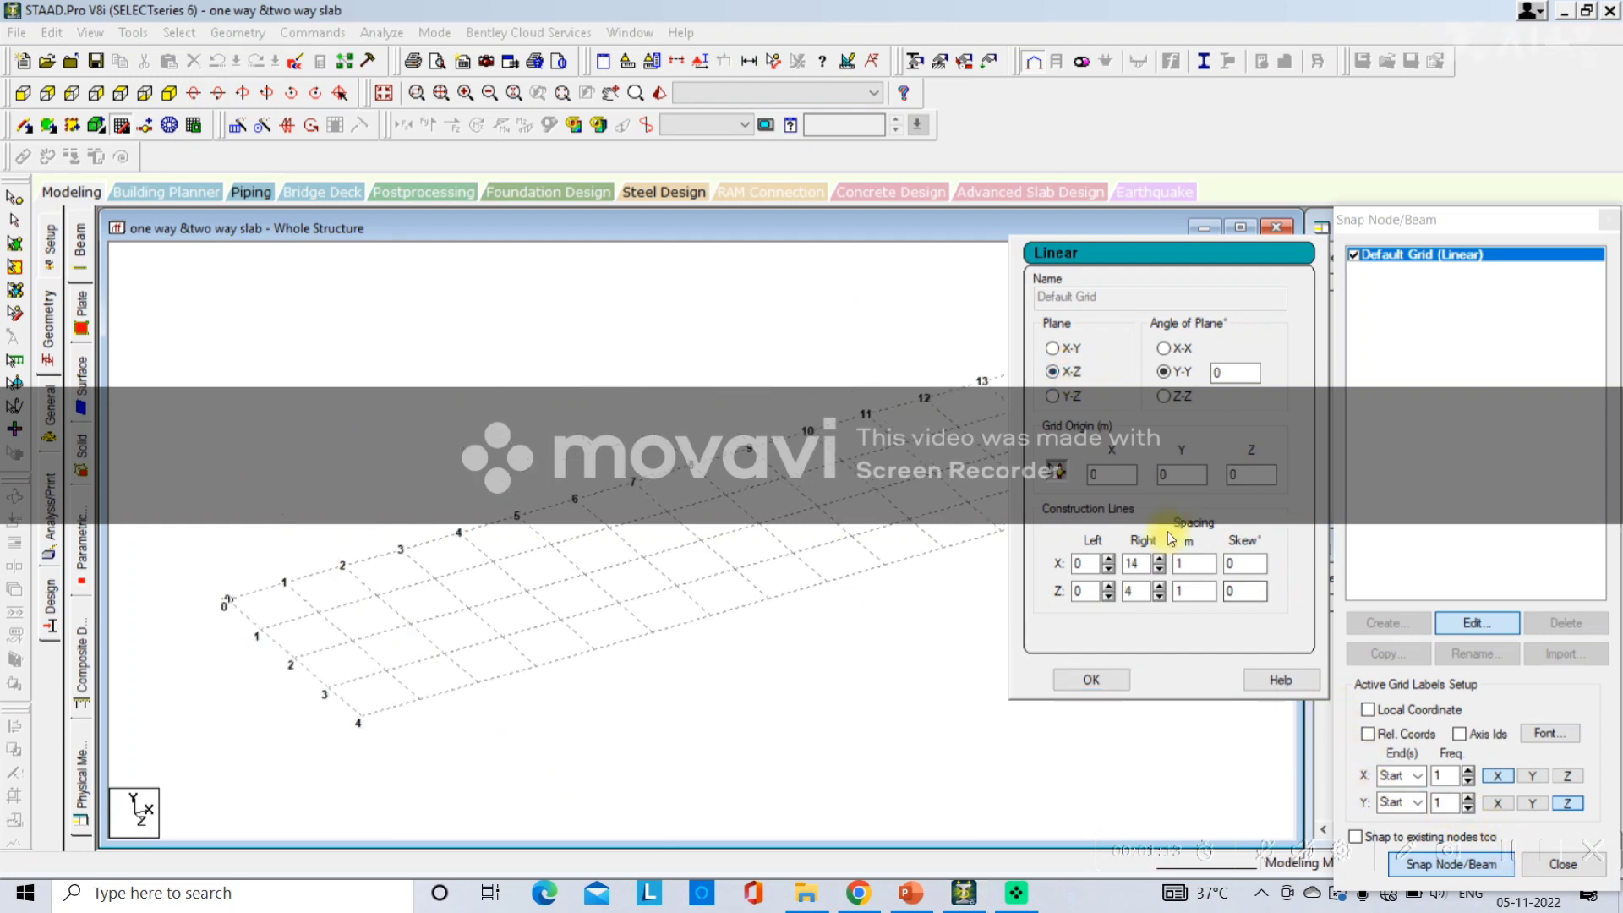
left_click(1137, 565)
left_click_drag(1138, 565, 1078, 574)
type("14")
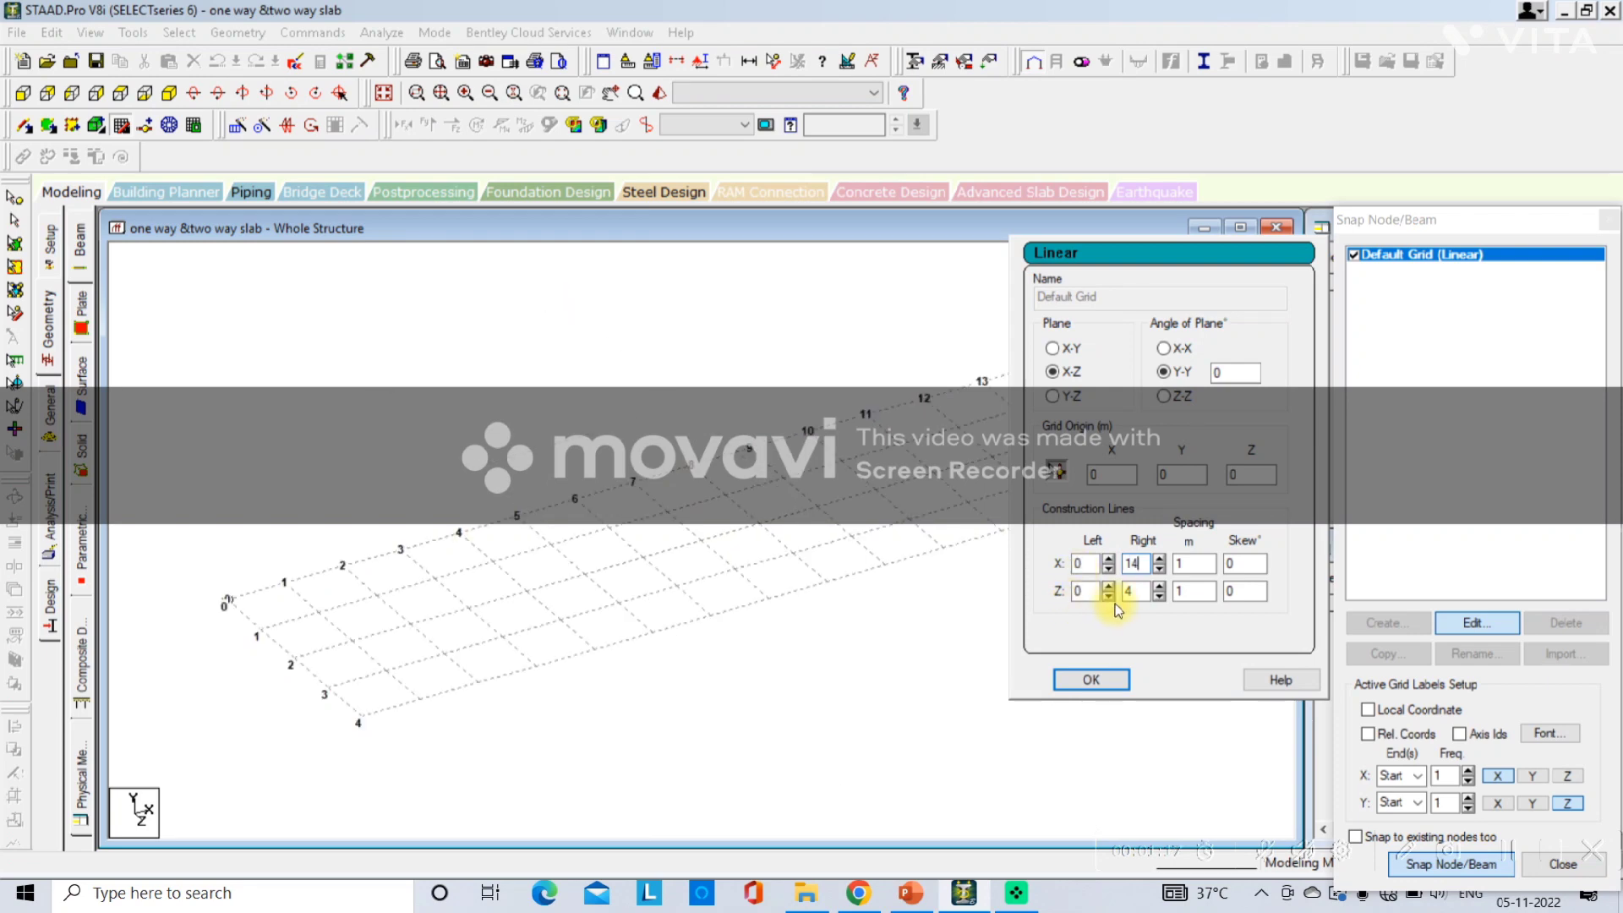
left_click_drag(1138, 591, 1061, 599)
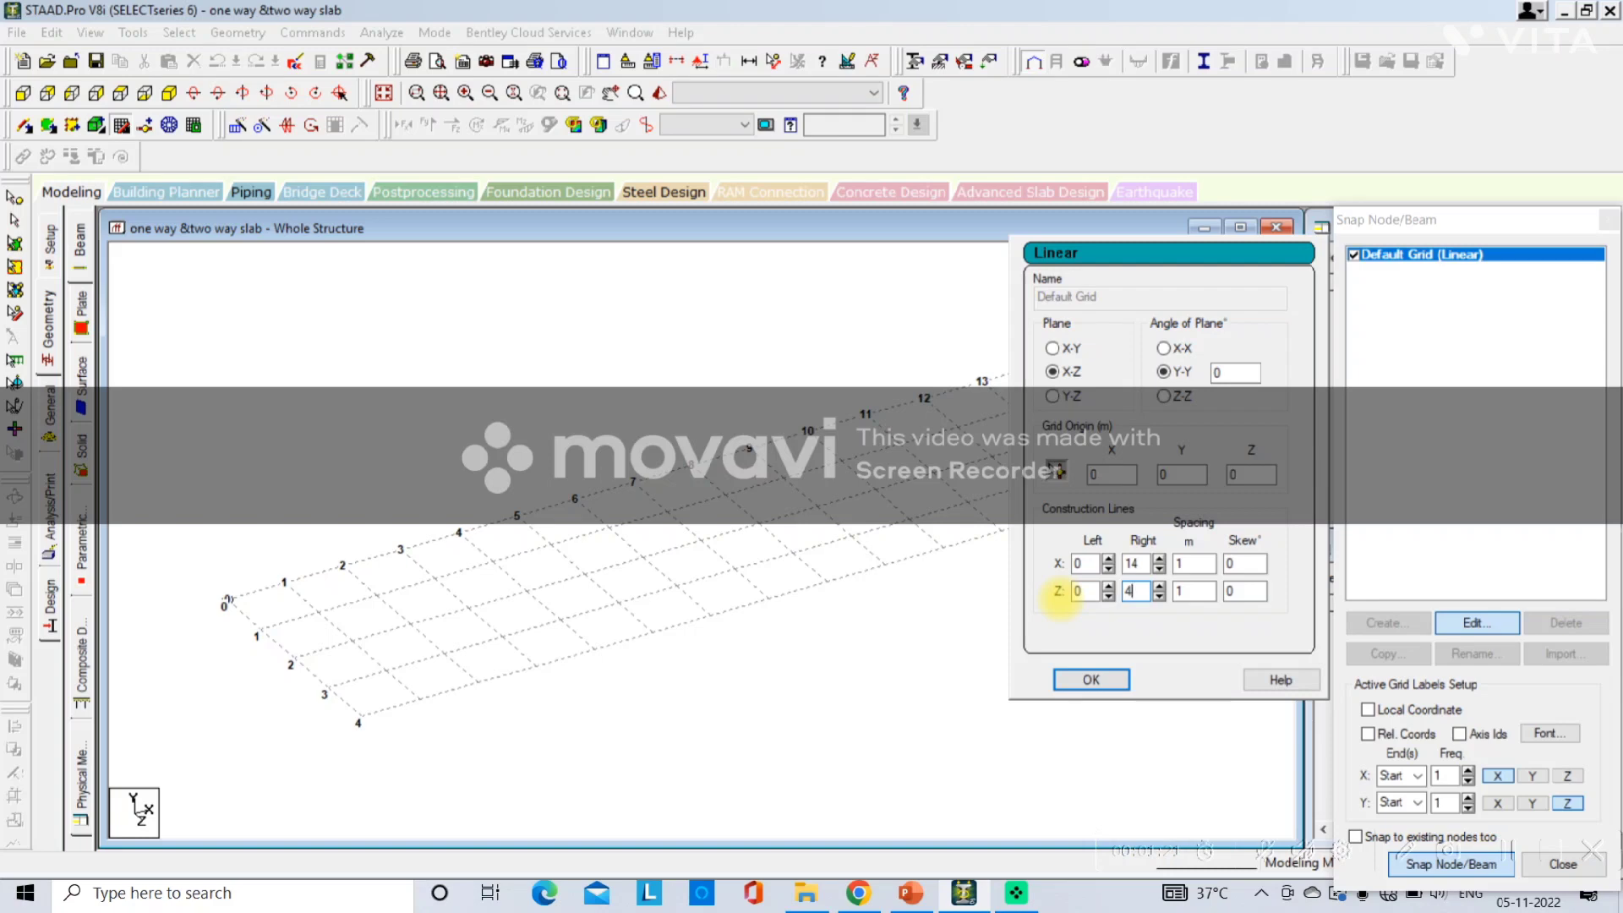
left_click(1089, 679)
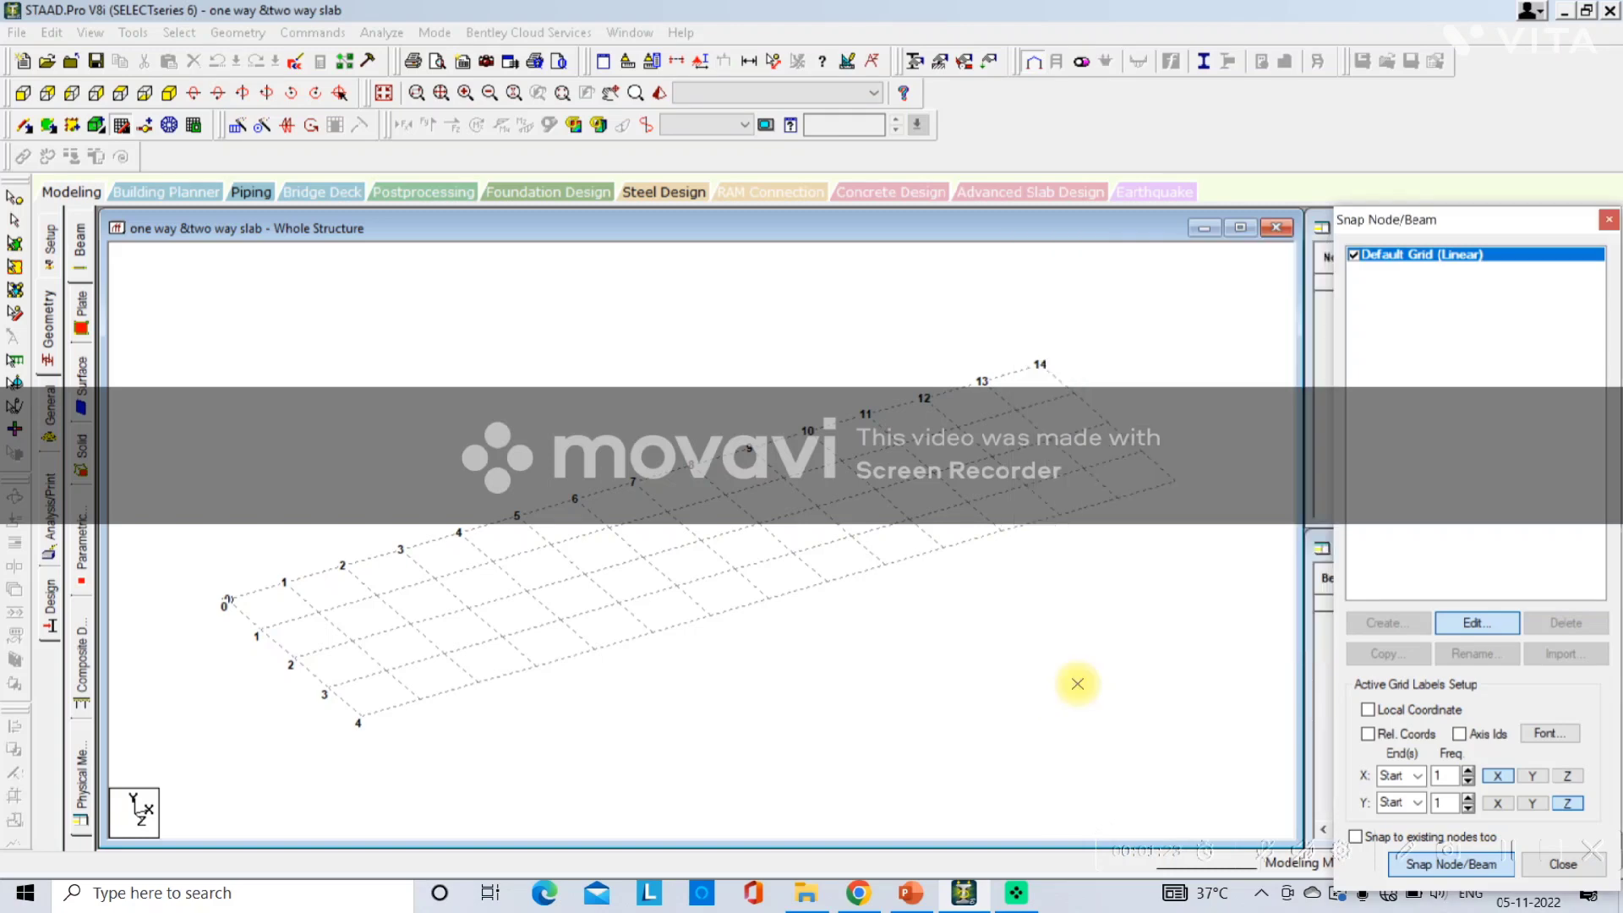
Snap beams around a 14 m by 4 m rectangle with a cross beam at 5 m, then close the snap panel.
left_click(224, 587)
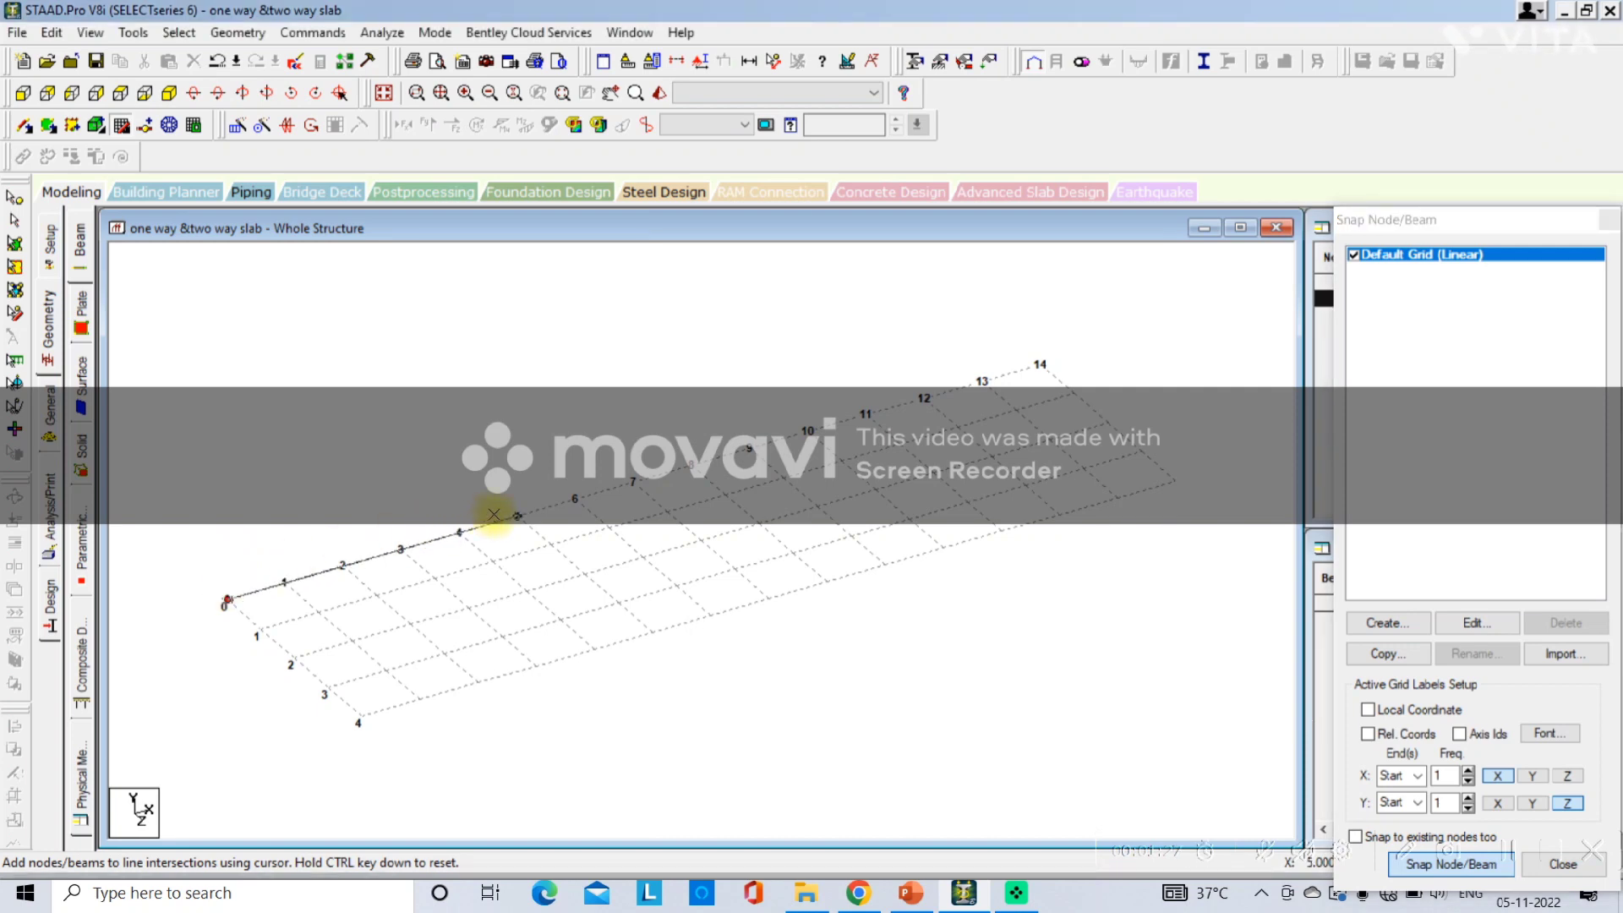
left_click(1085, 300)
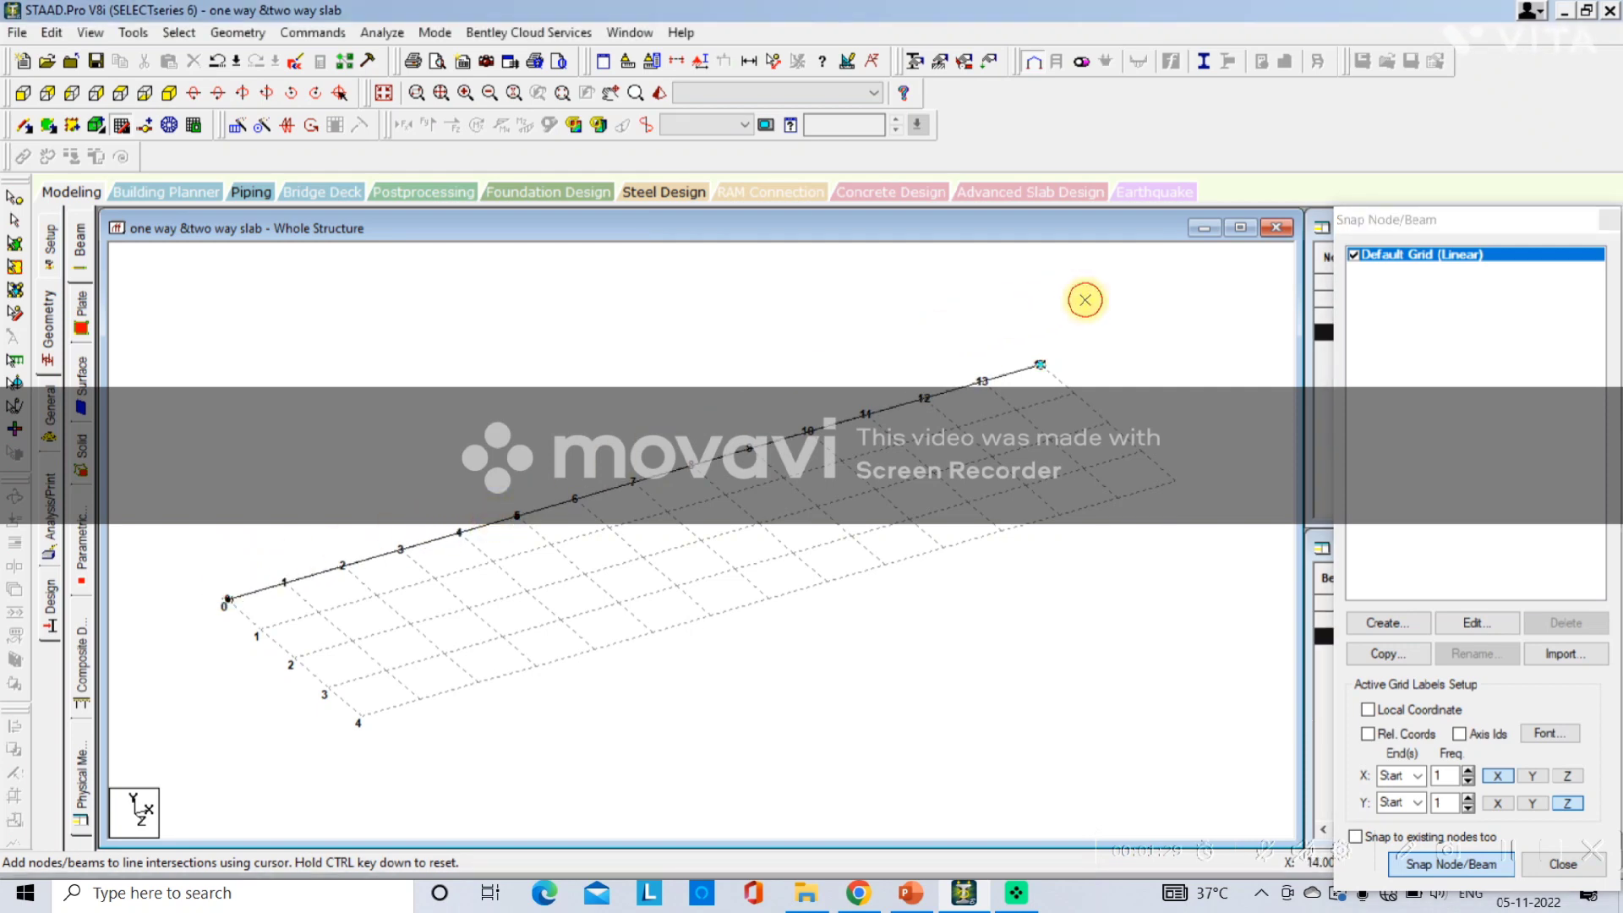
left_click(1191, 495)
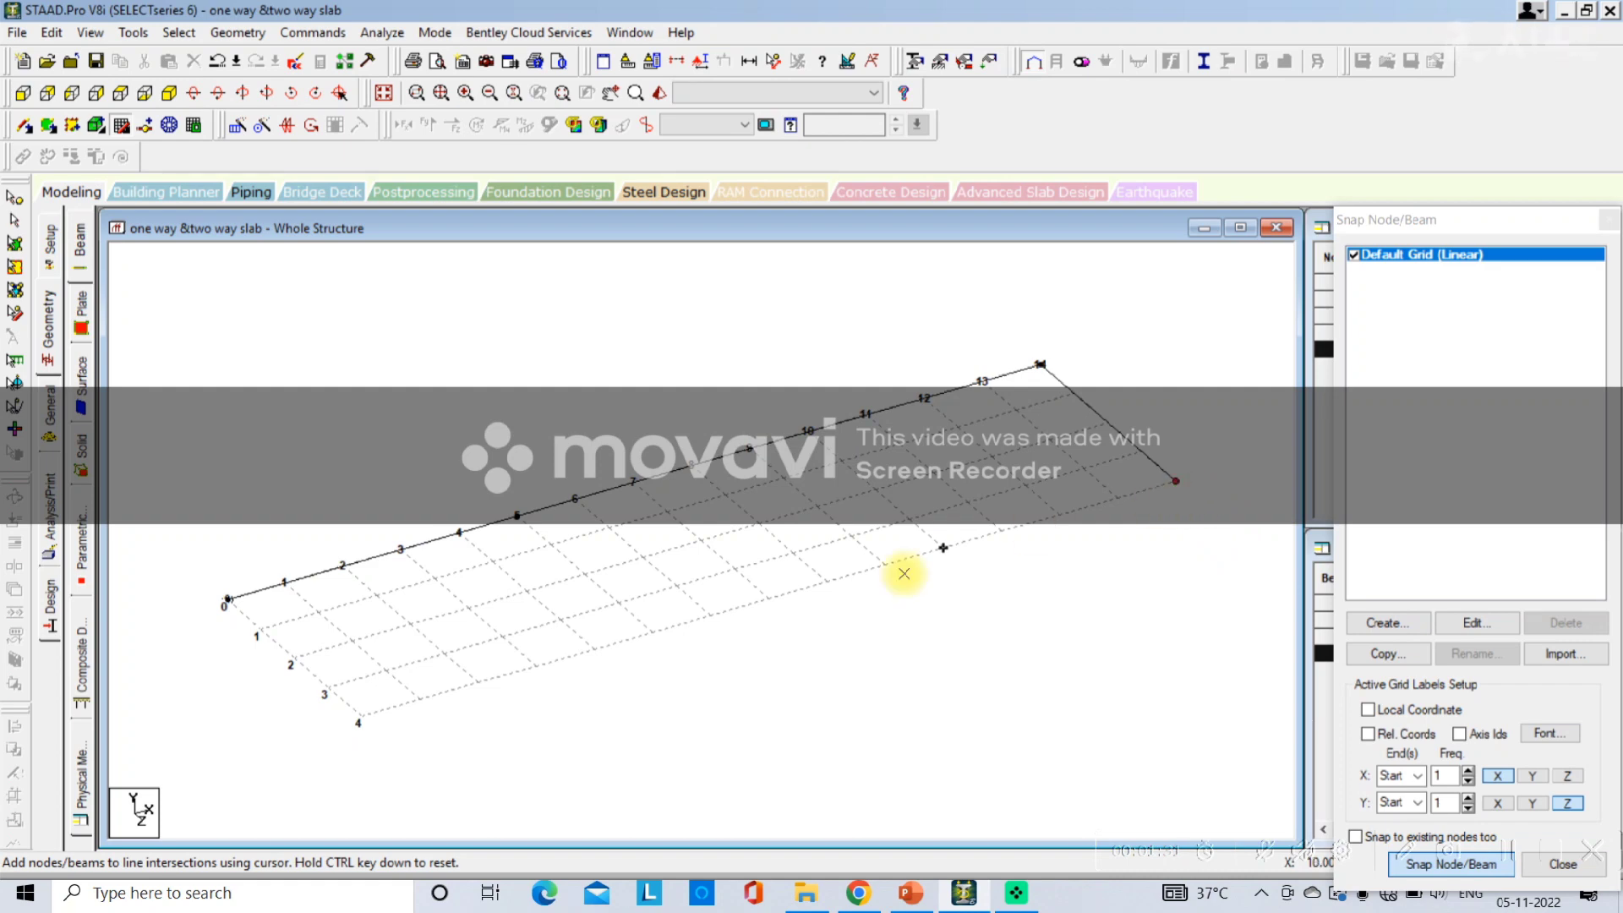
left_click(654, 632)
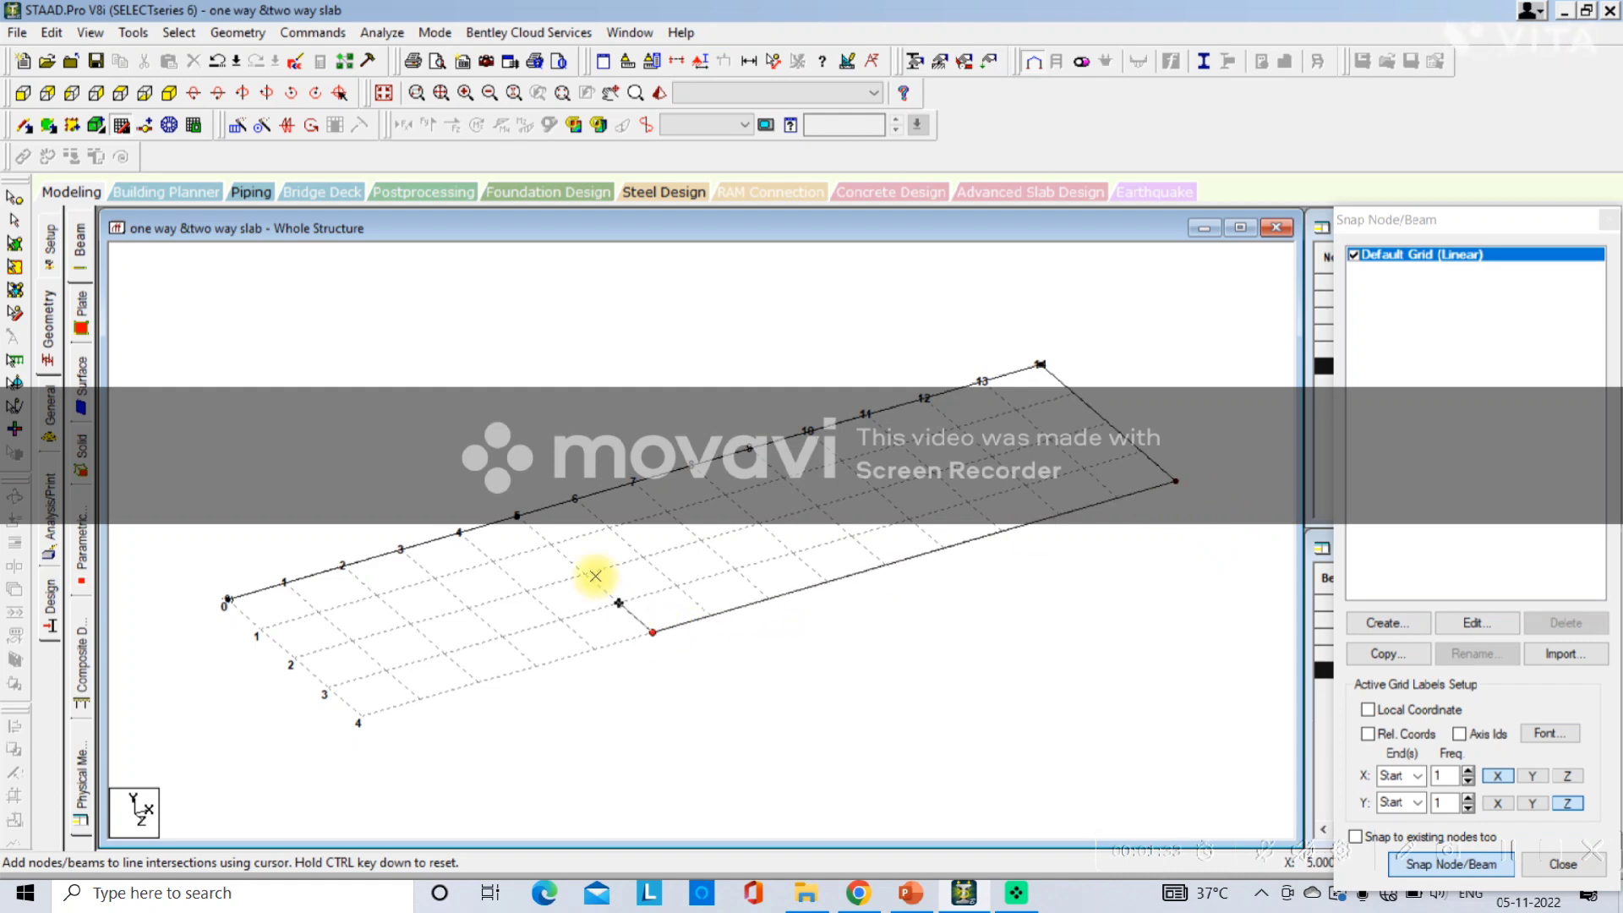
left_click(516, 513)
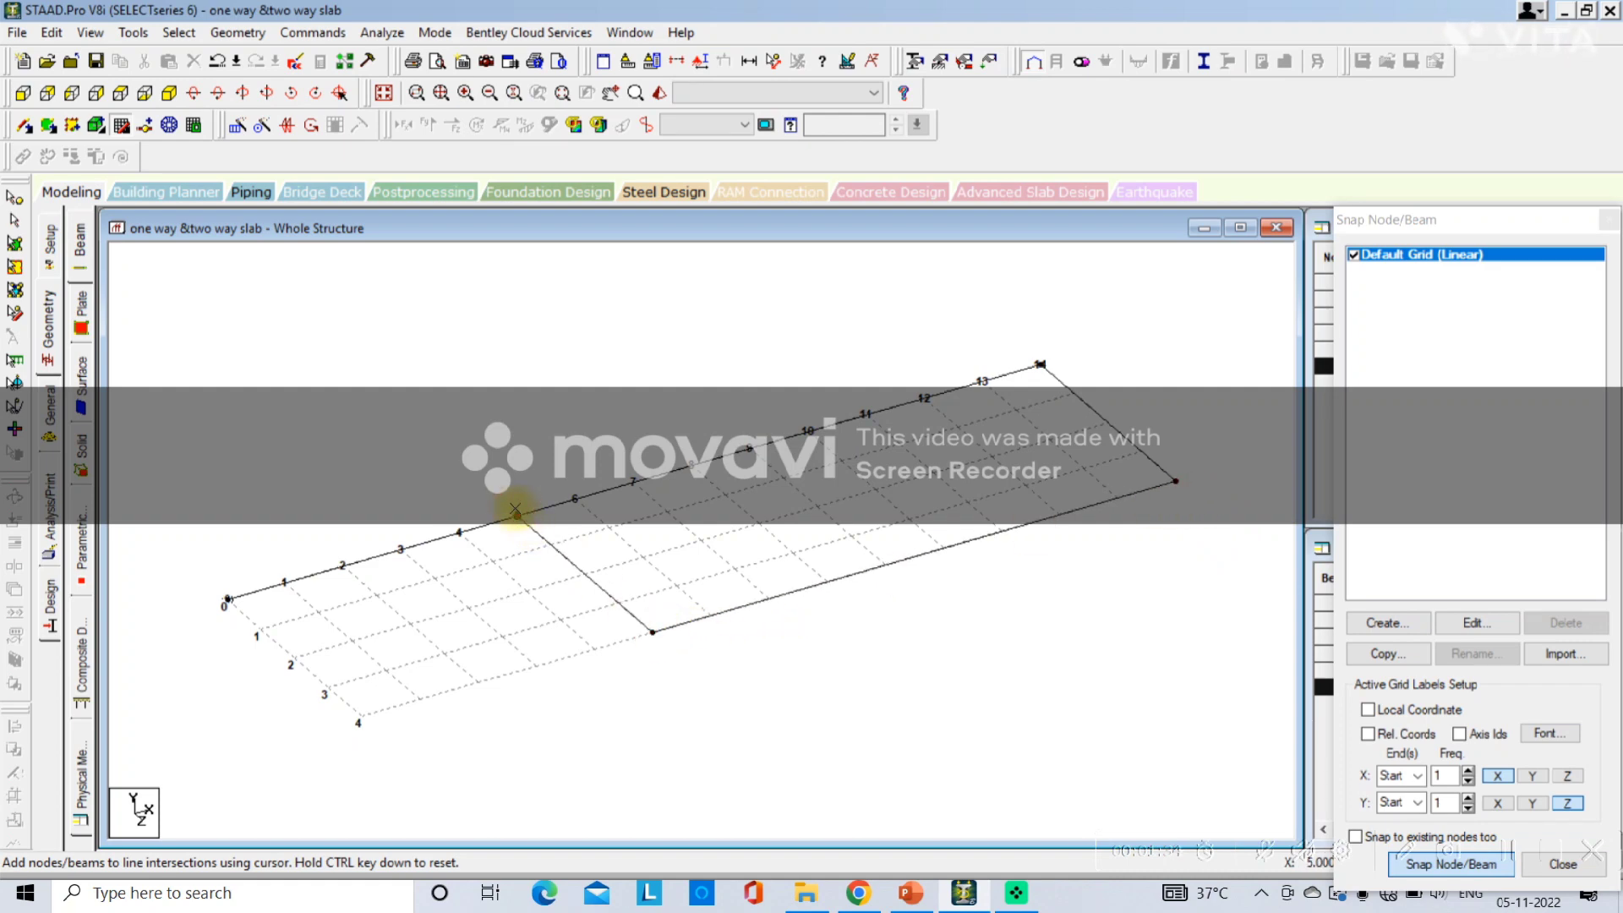
left_click(656, 635)
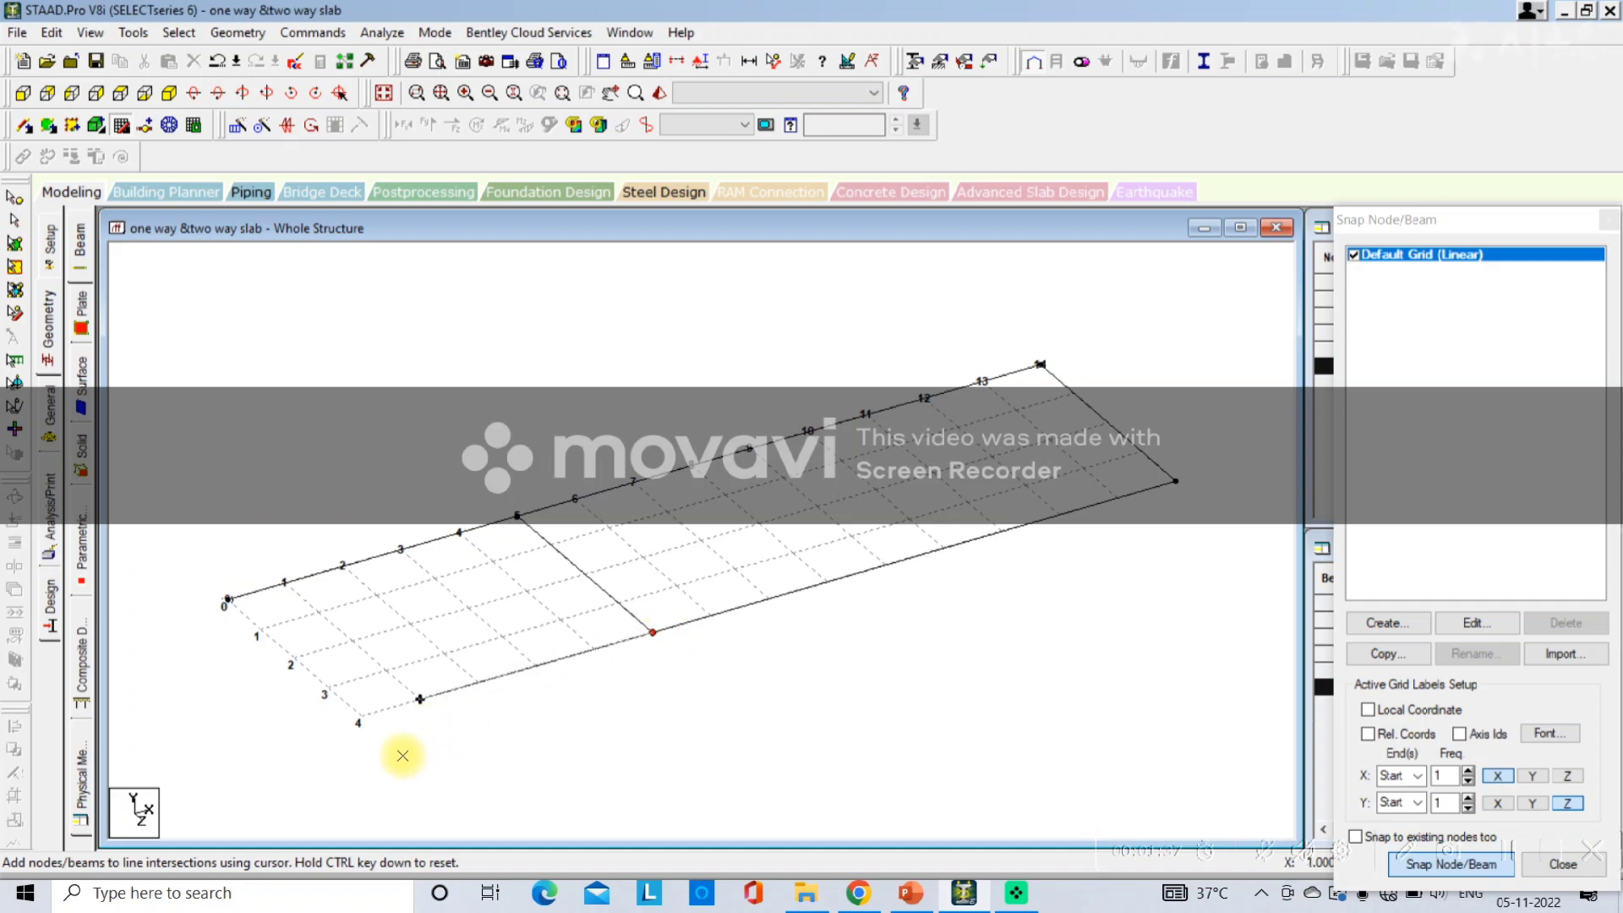
left_click(359, 718)
left_click(226, 601)
left_click(220, 600)
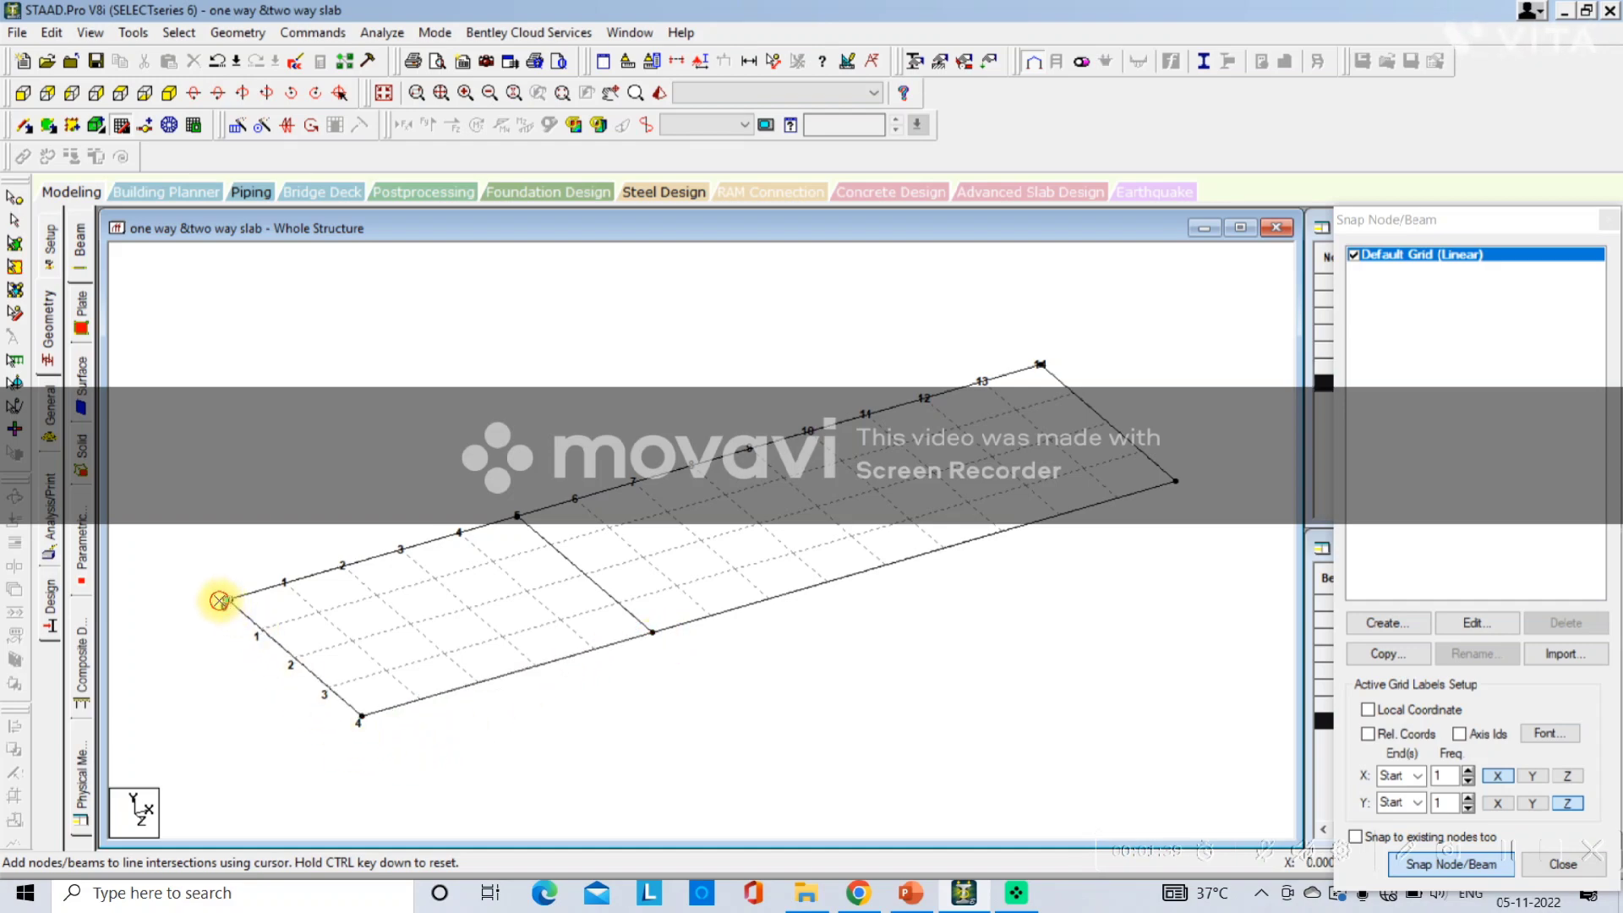
key("Escape")
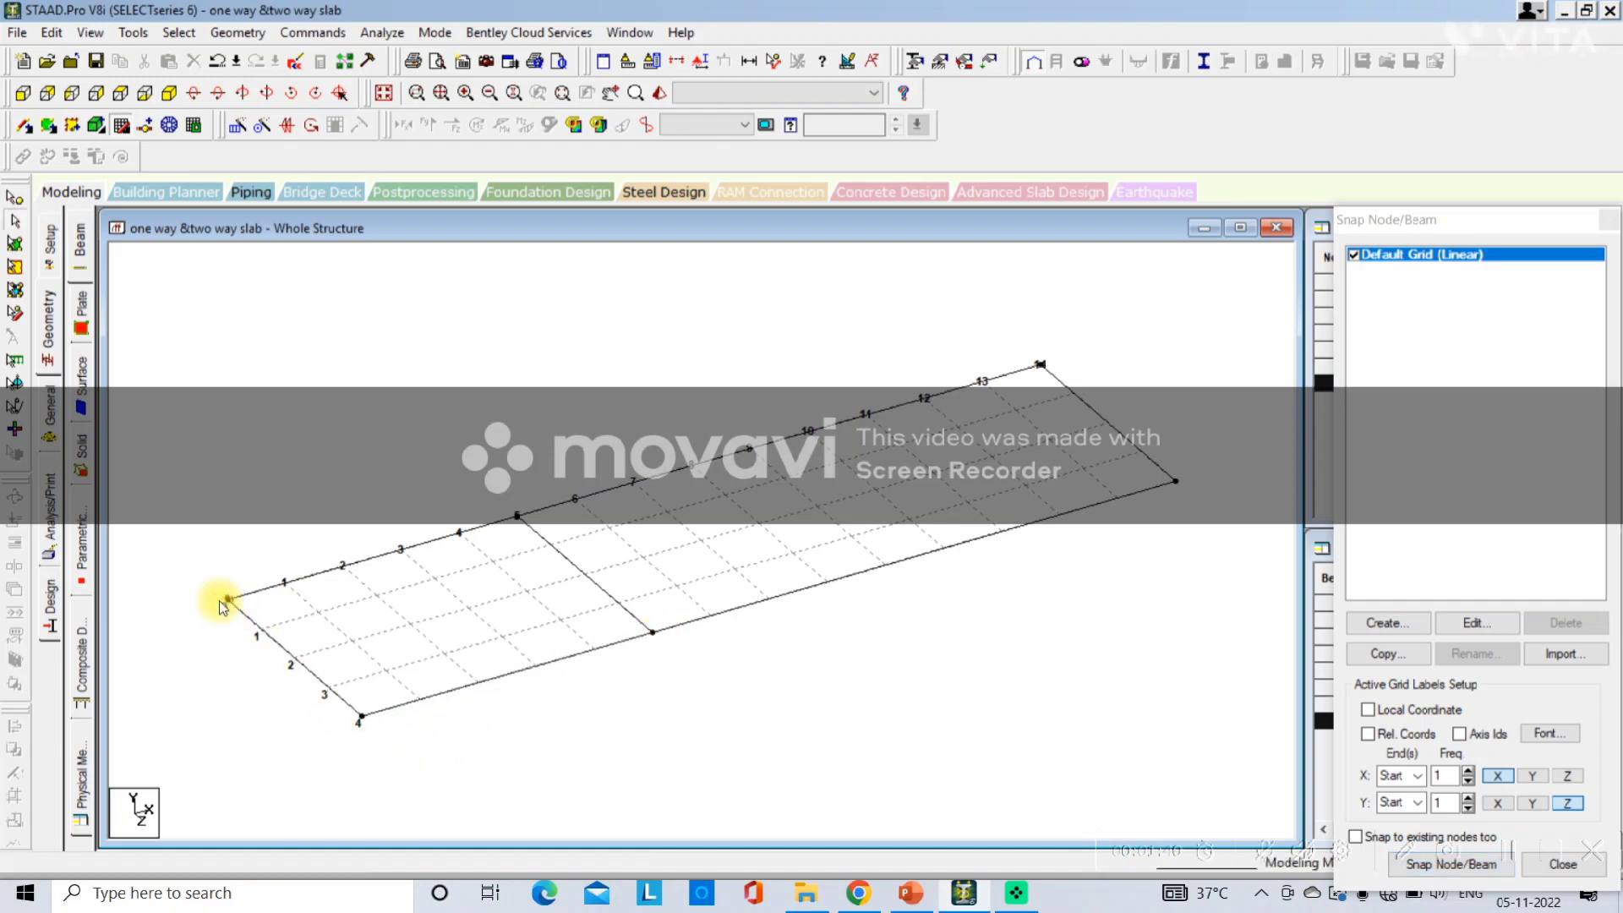
left_click(1606, 225)
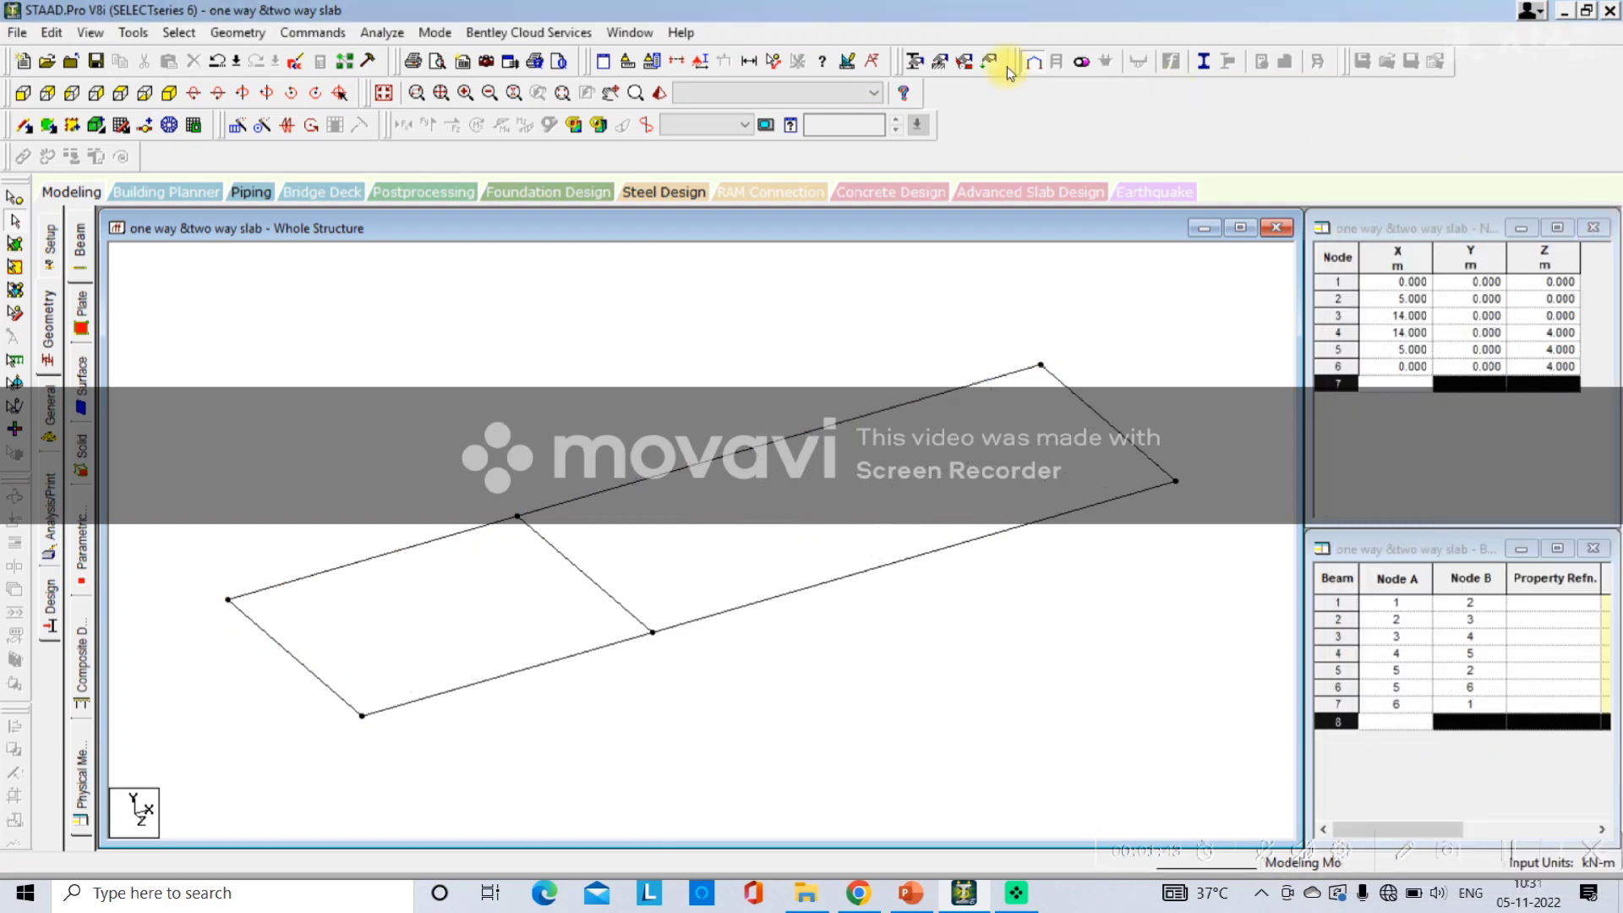
Display dimensions of the structure in the current view.
left_click(750, 64)
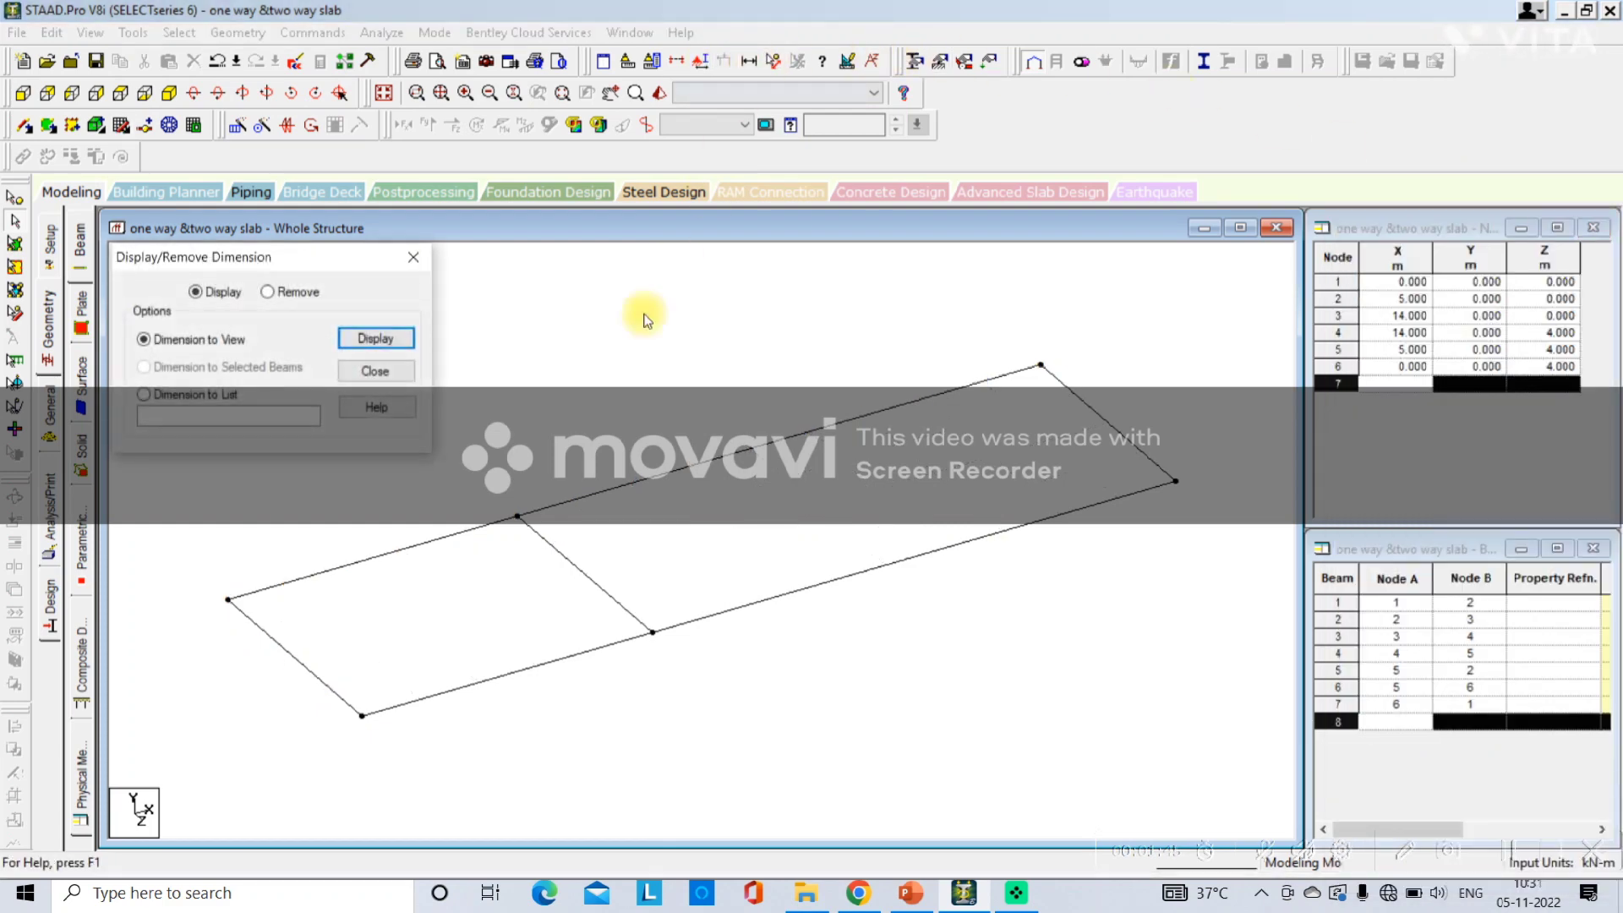
left_click(395, 337)
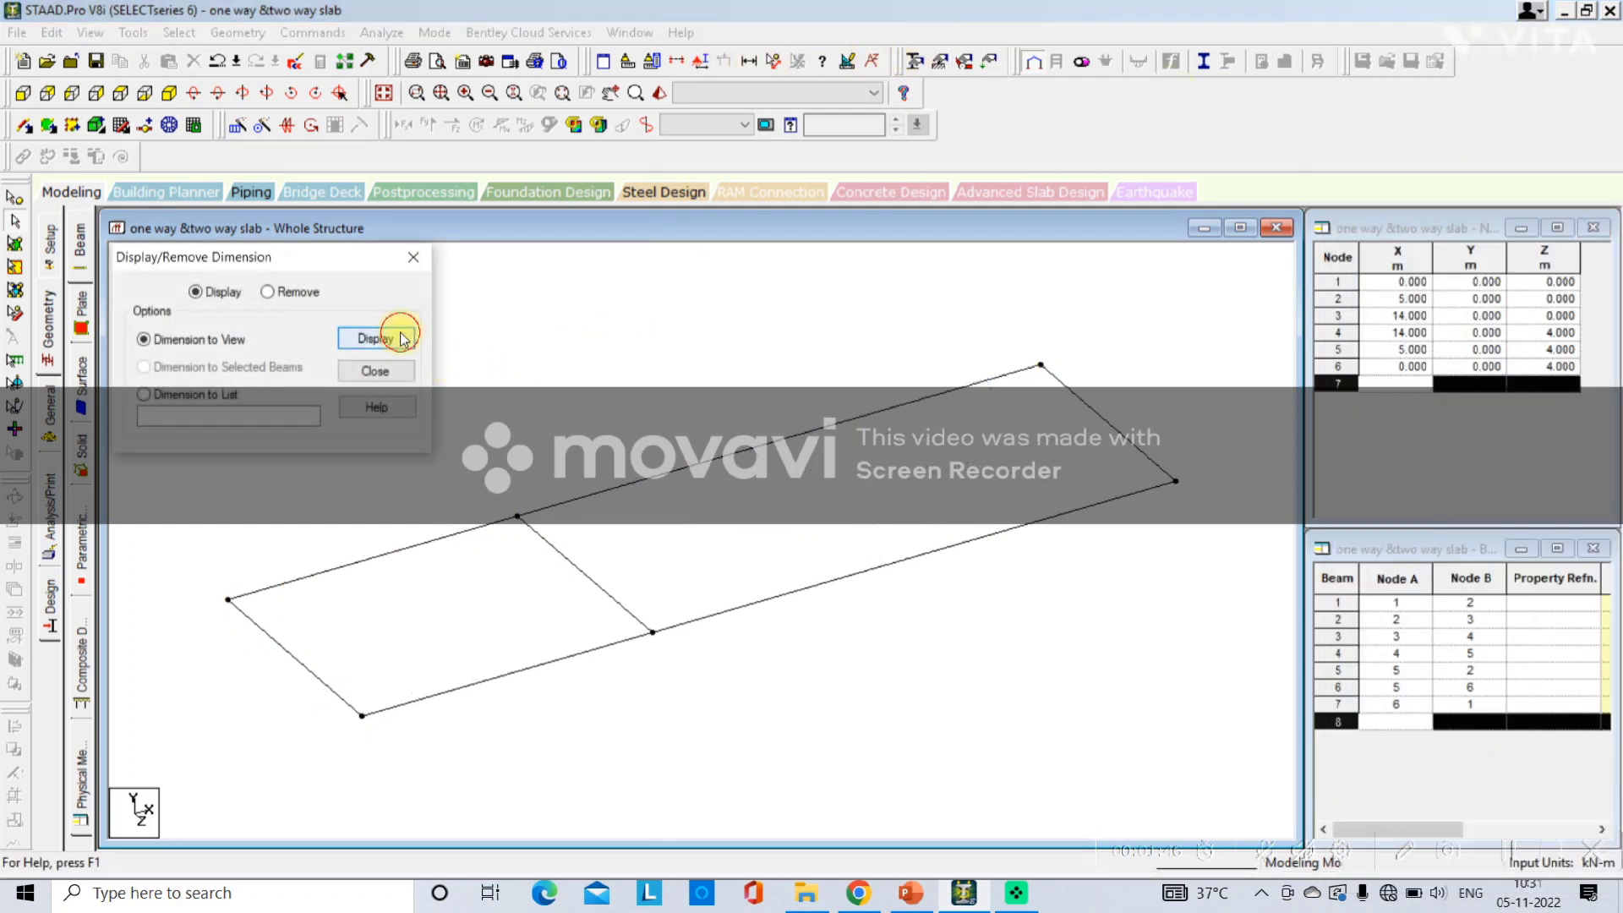
left_click(413, 260)
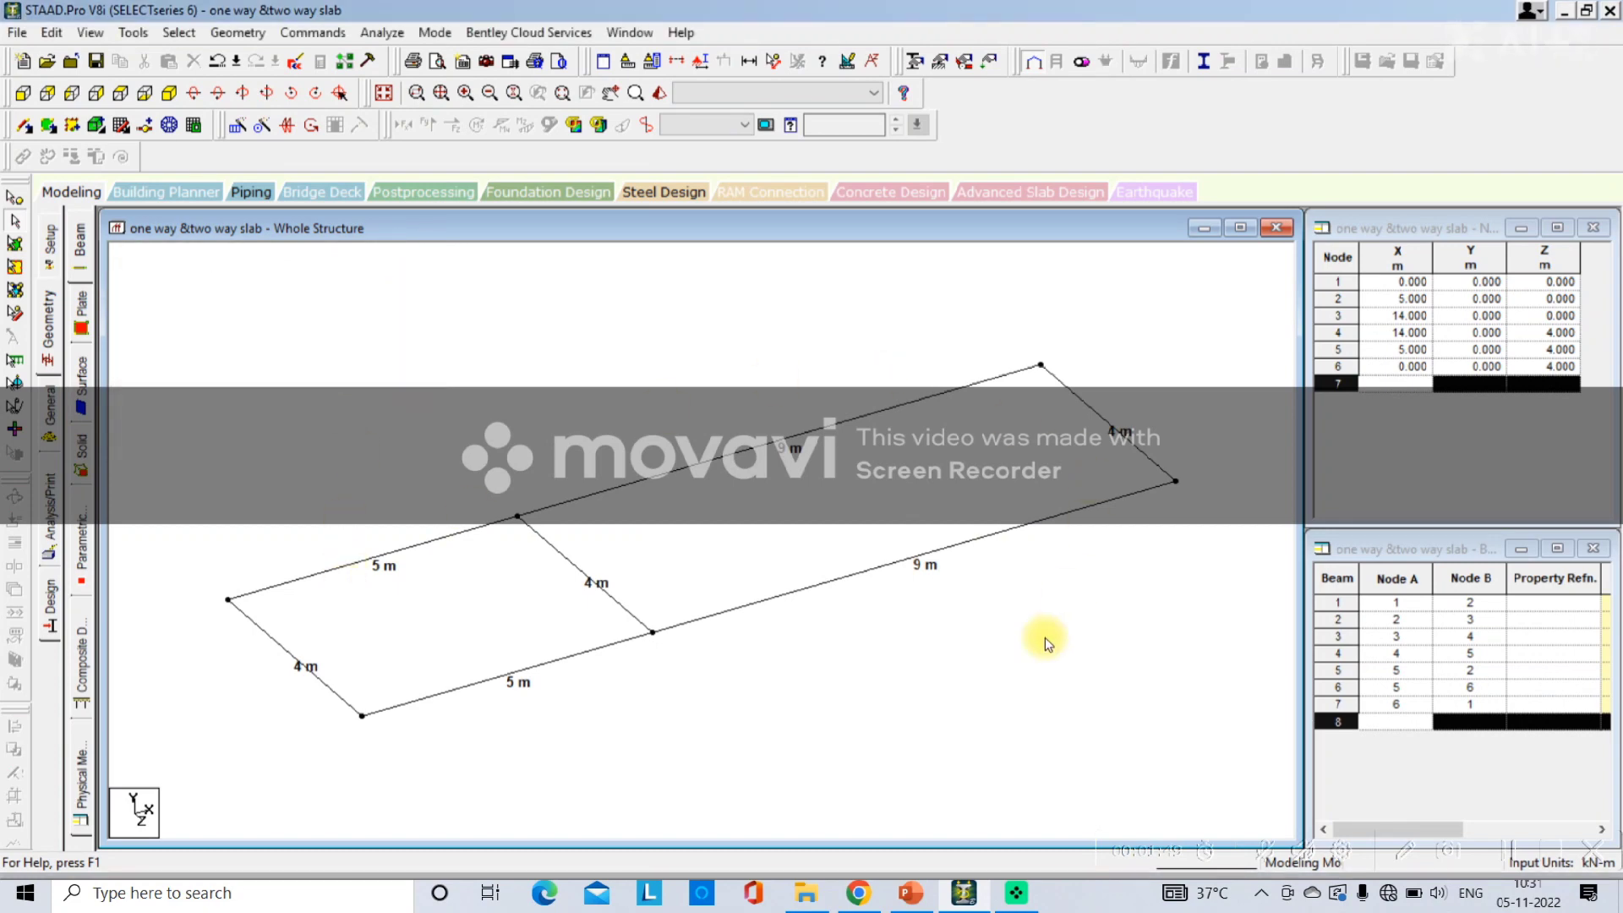
Switch to PowerPoint and append "Snap node beam" after Geometry- in the slide's step list.
left_click(910, 893)
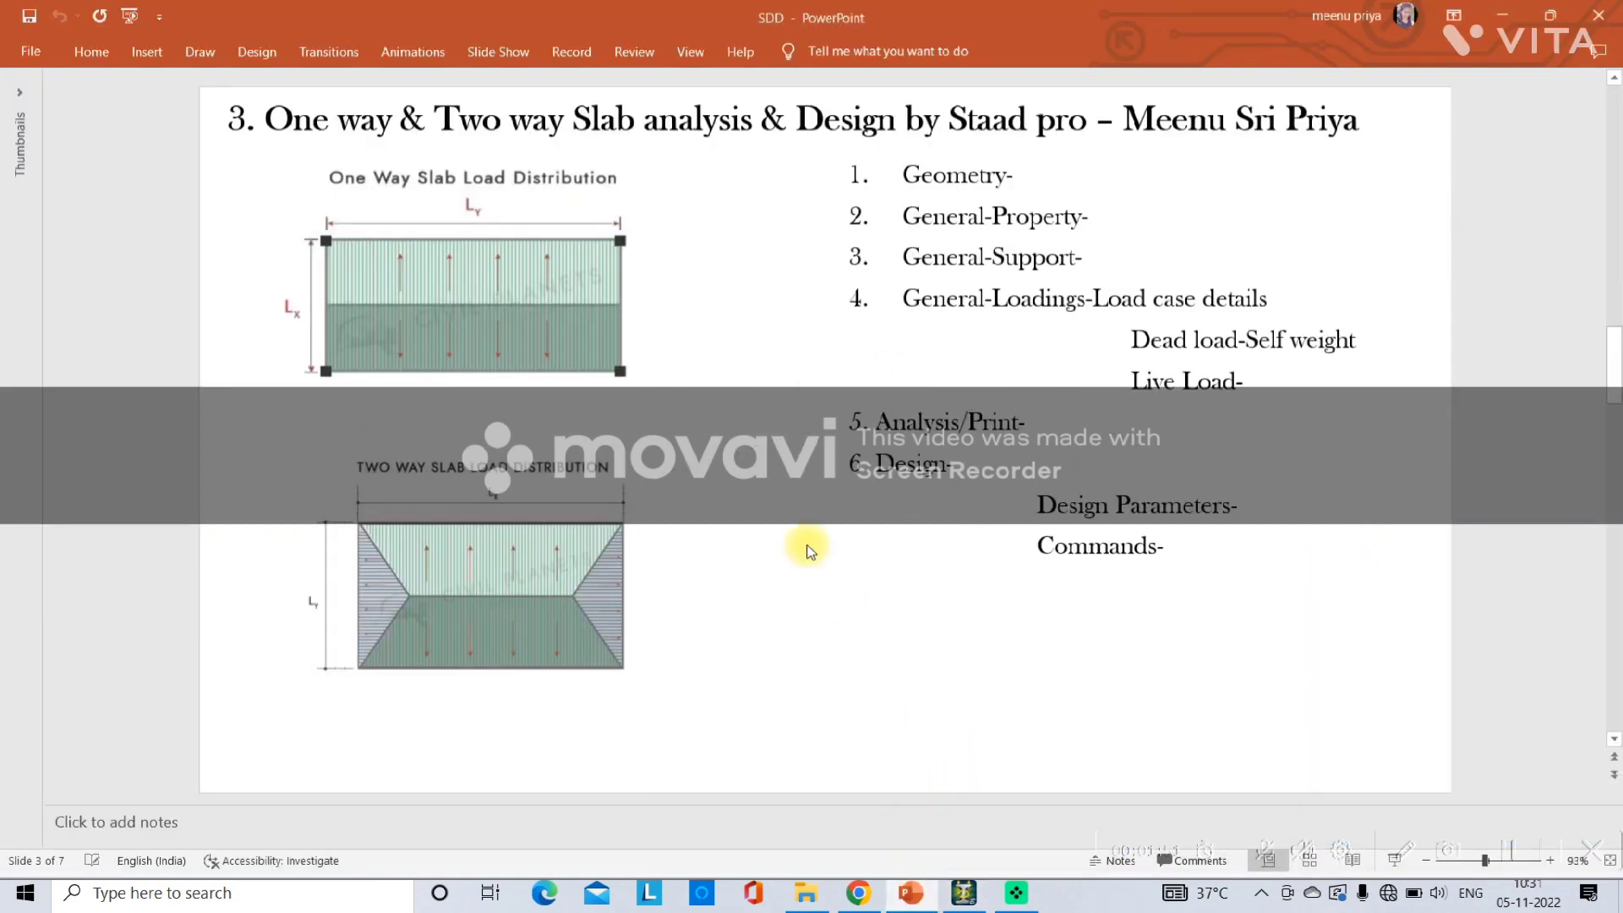
left_click(1030, 185)
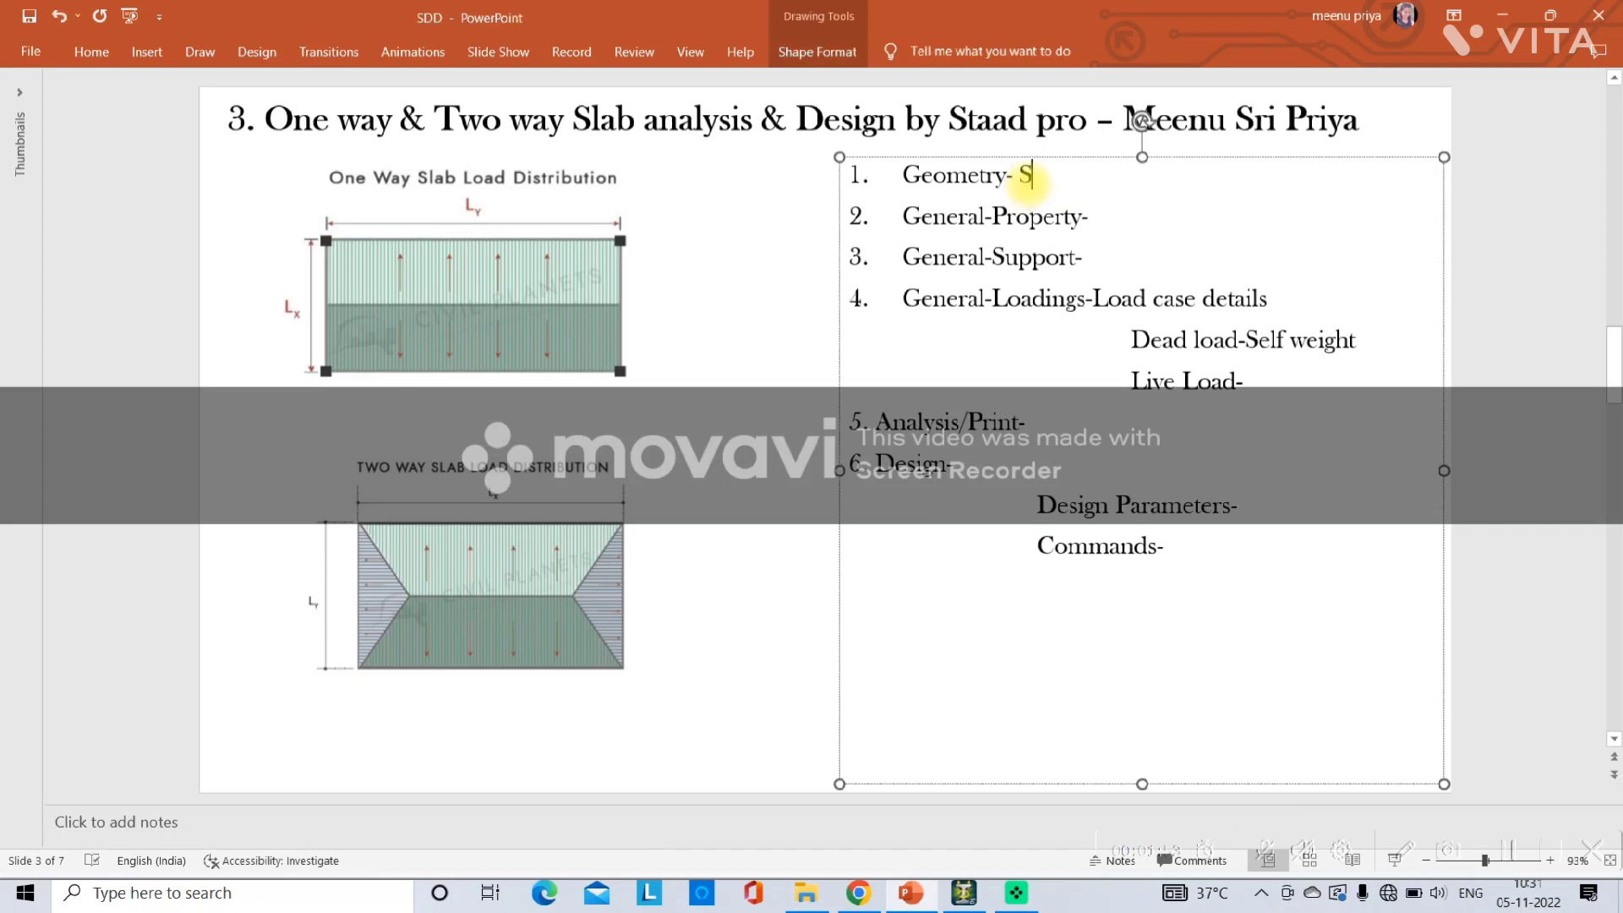
type("Snap node beam")
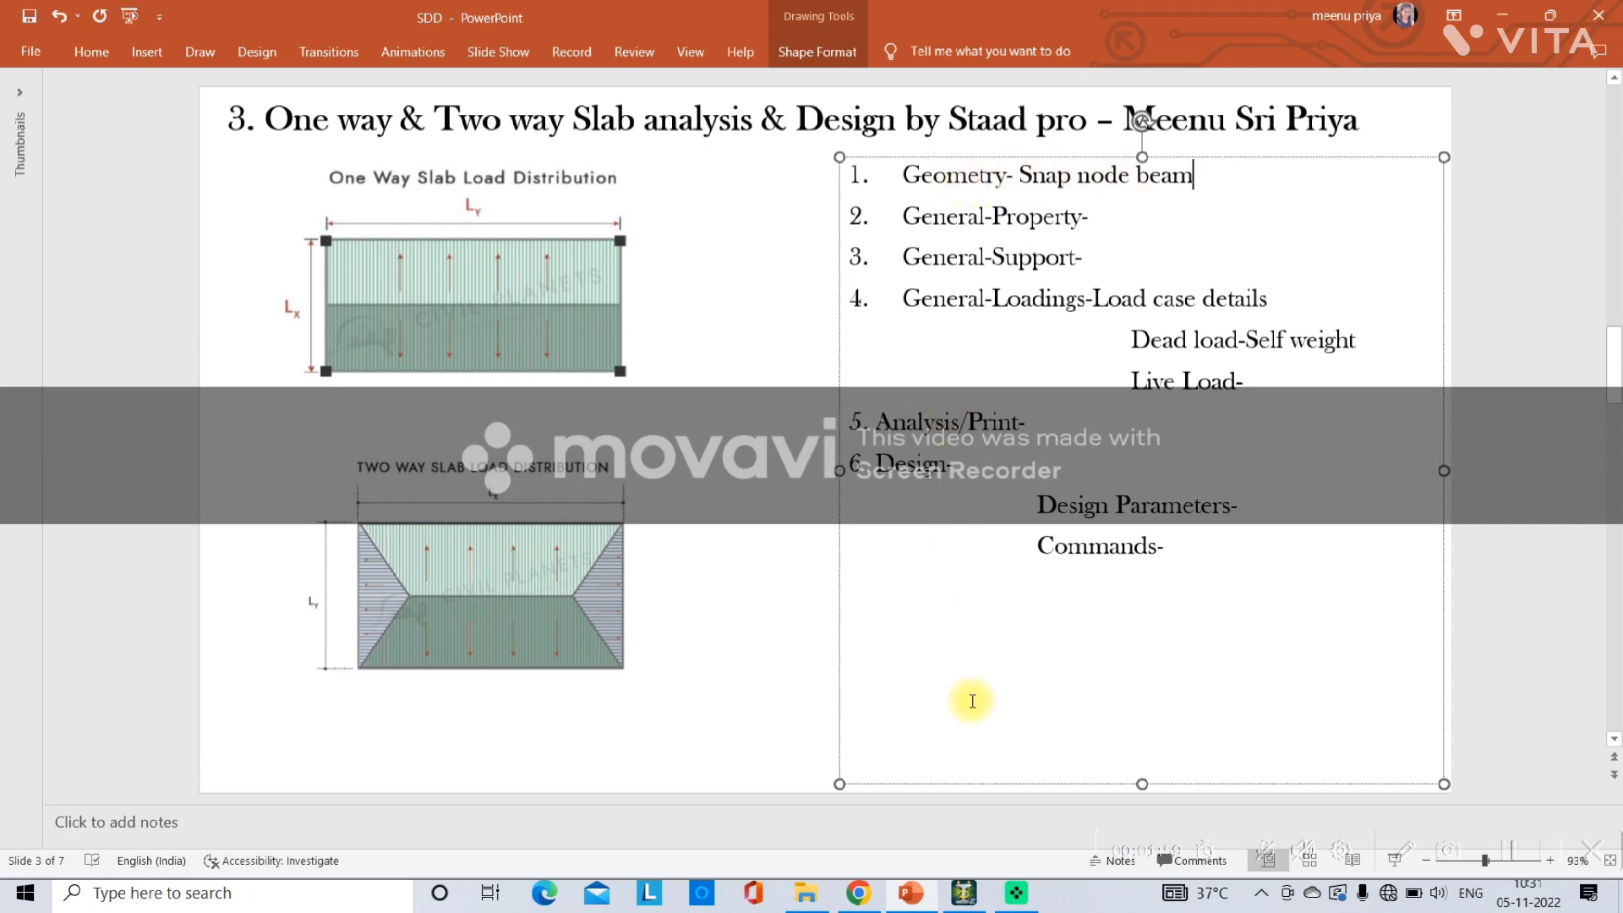
Switch back and define a rectangular concrete beam section with YD 0.35 m and ZD 0.45 m.
left_click(964, 893)
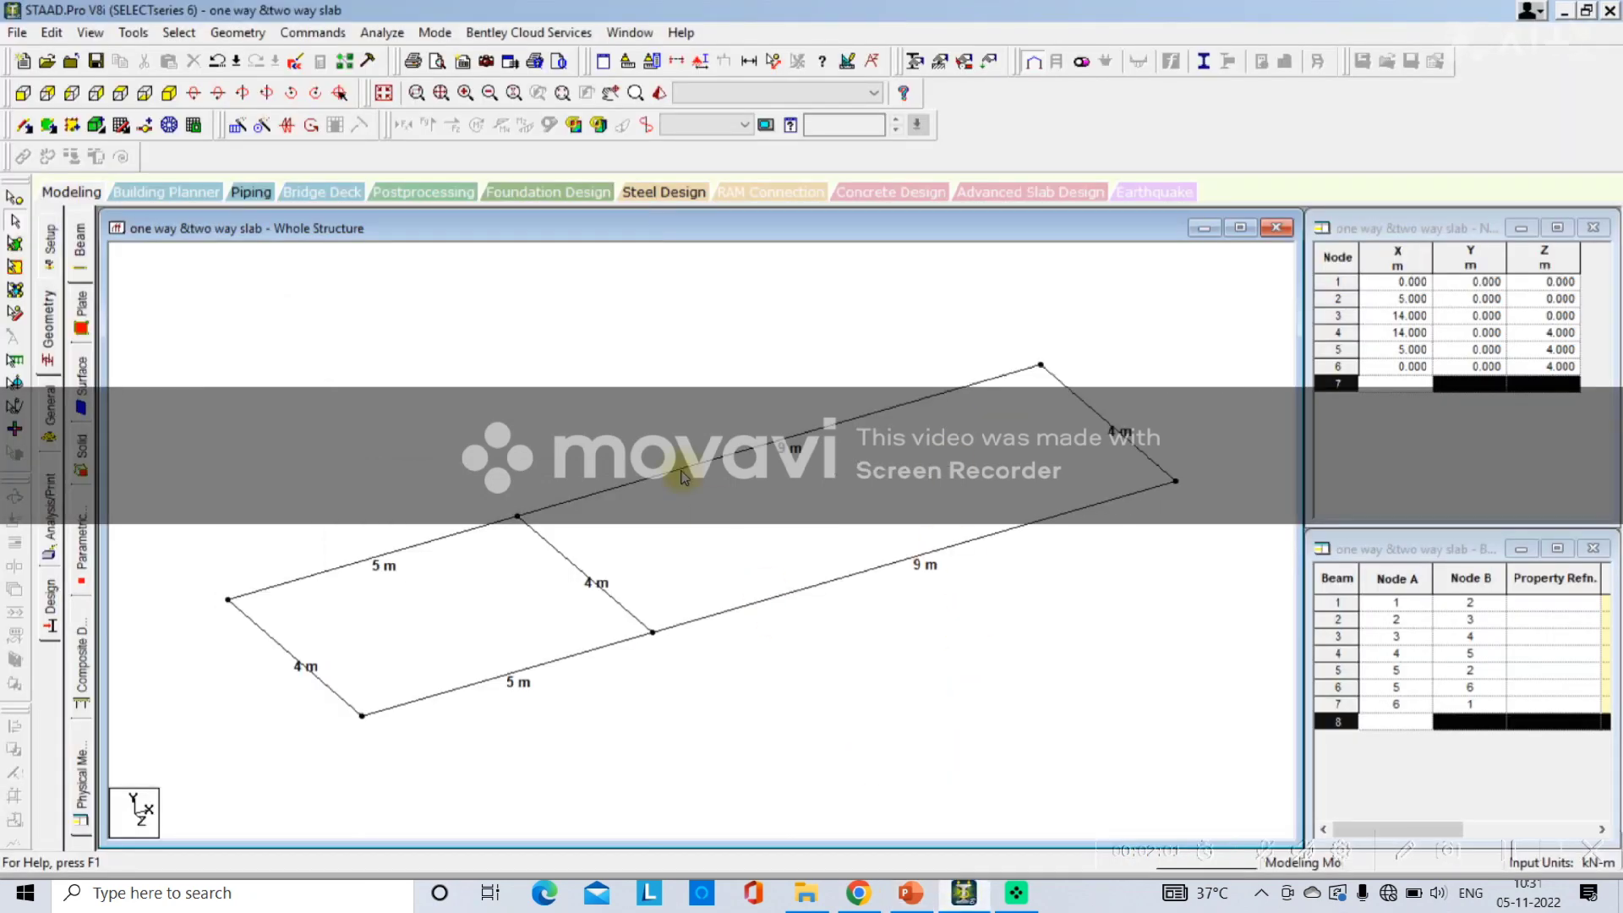
left_click(49, 414)
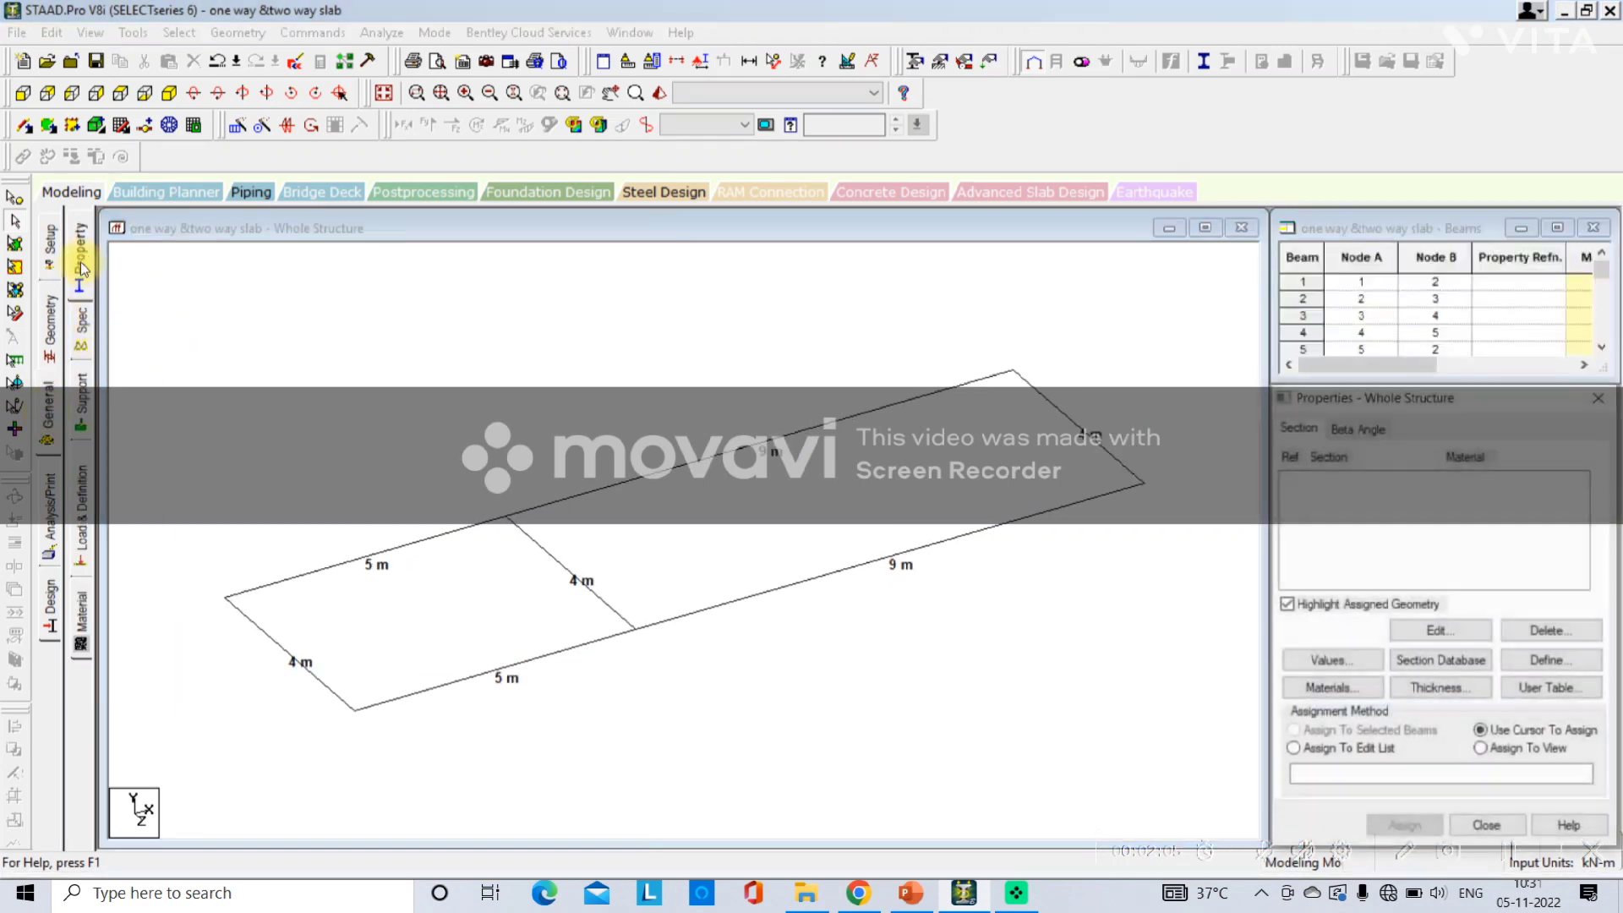
left_click(1537, 663)
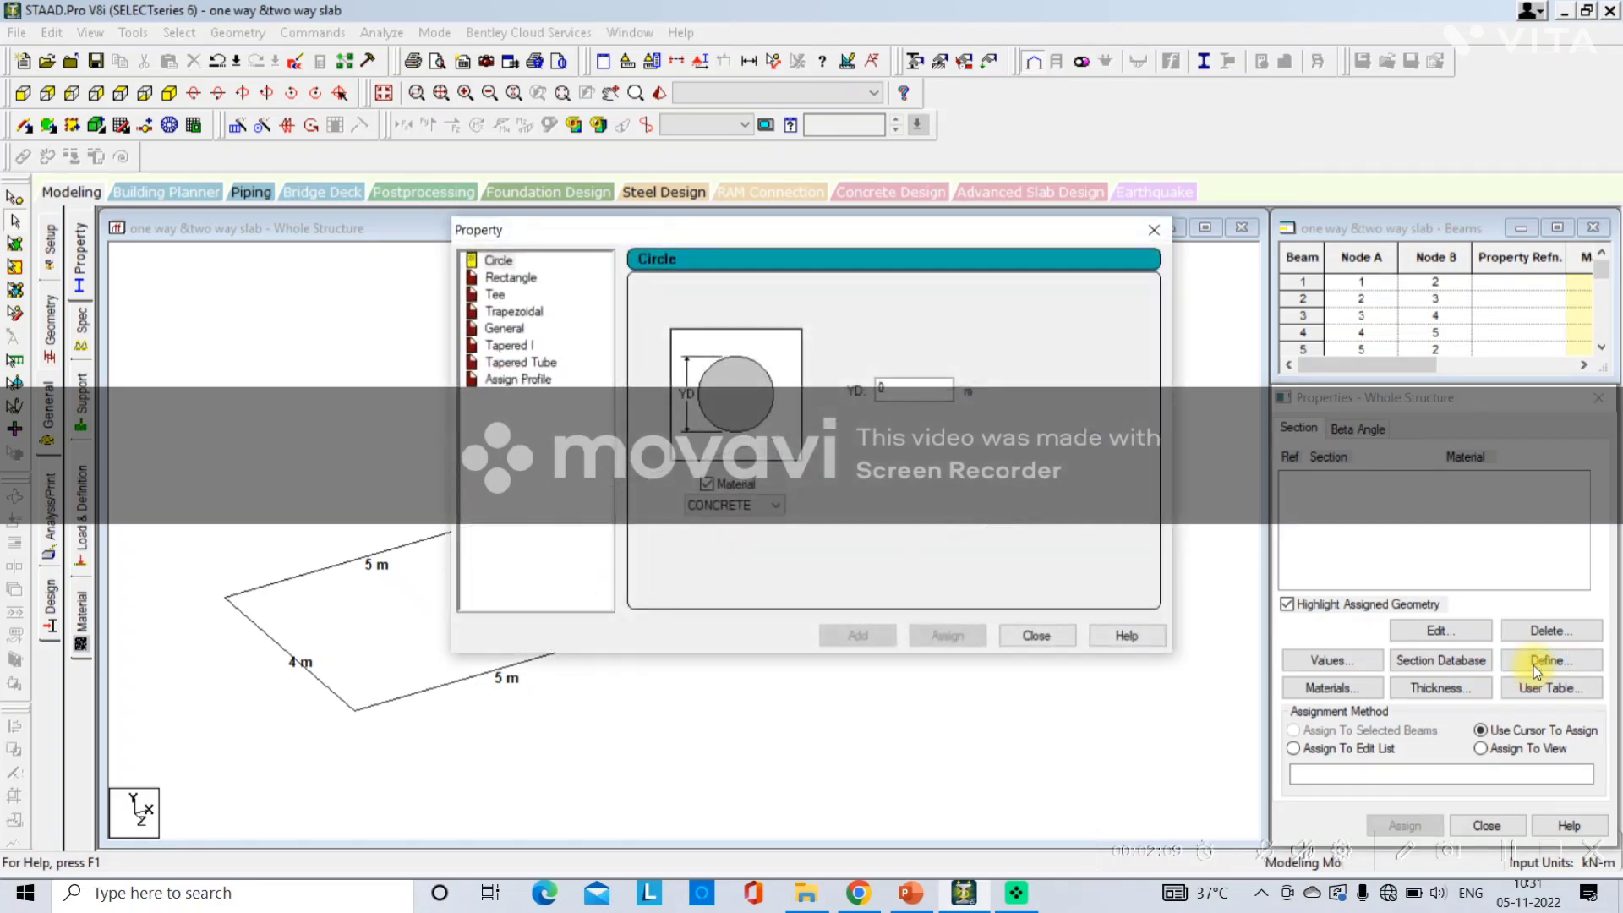
left_click(509, 279)
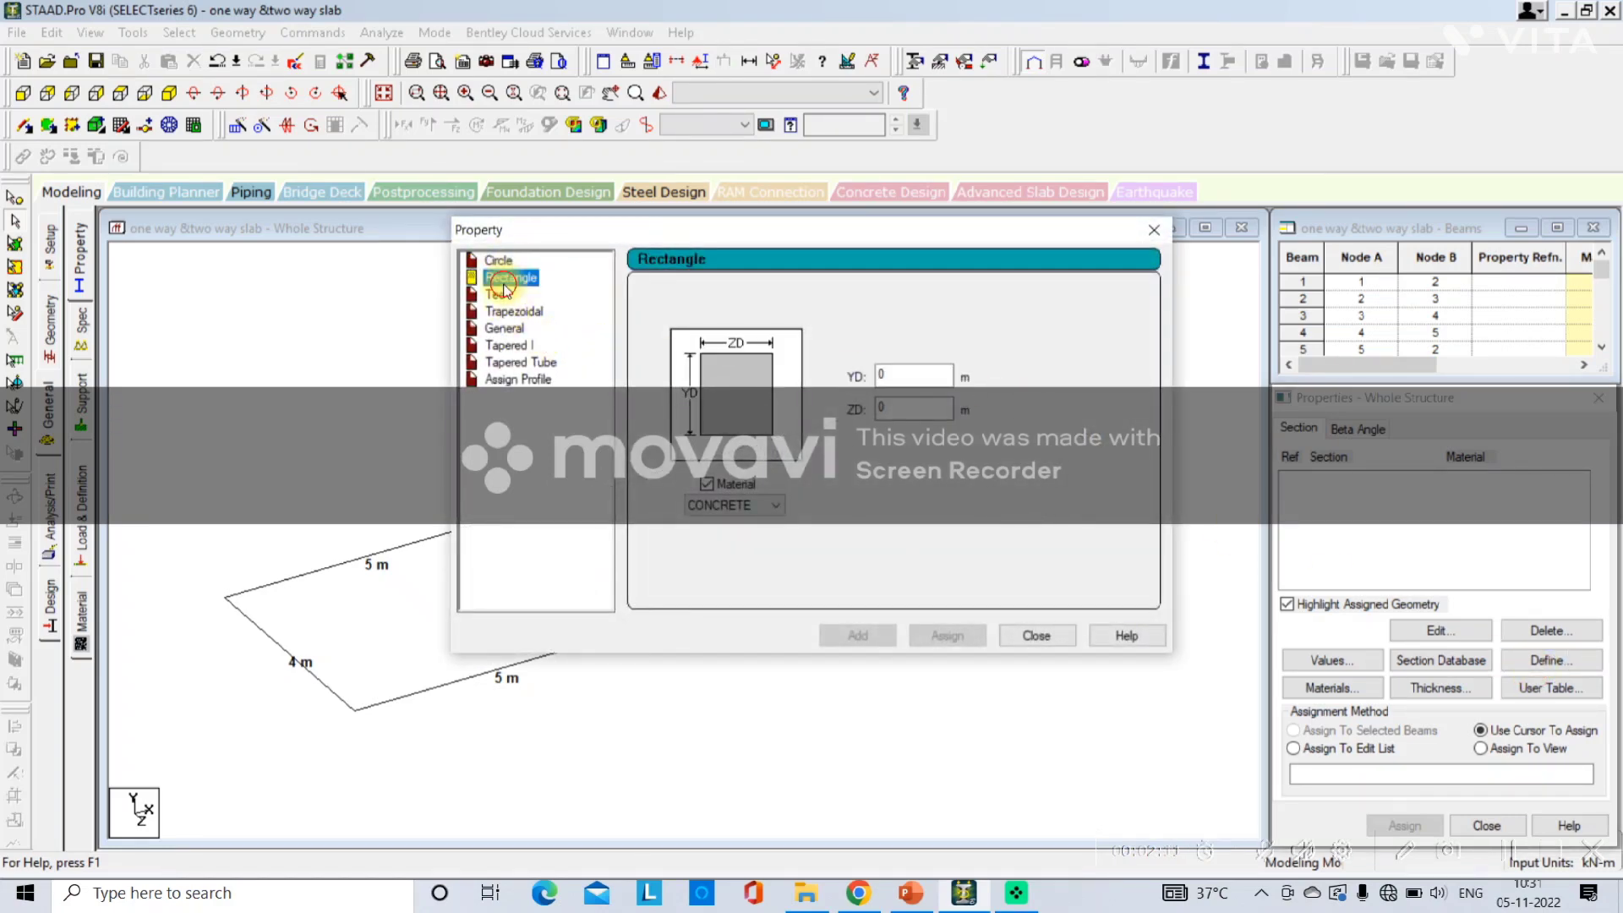
left_click(917, 372)
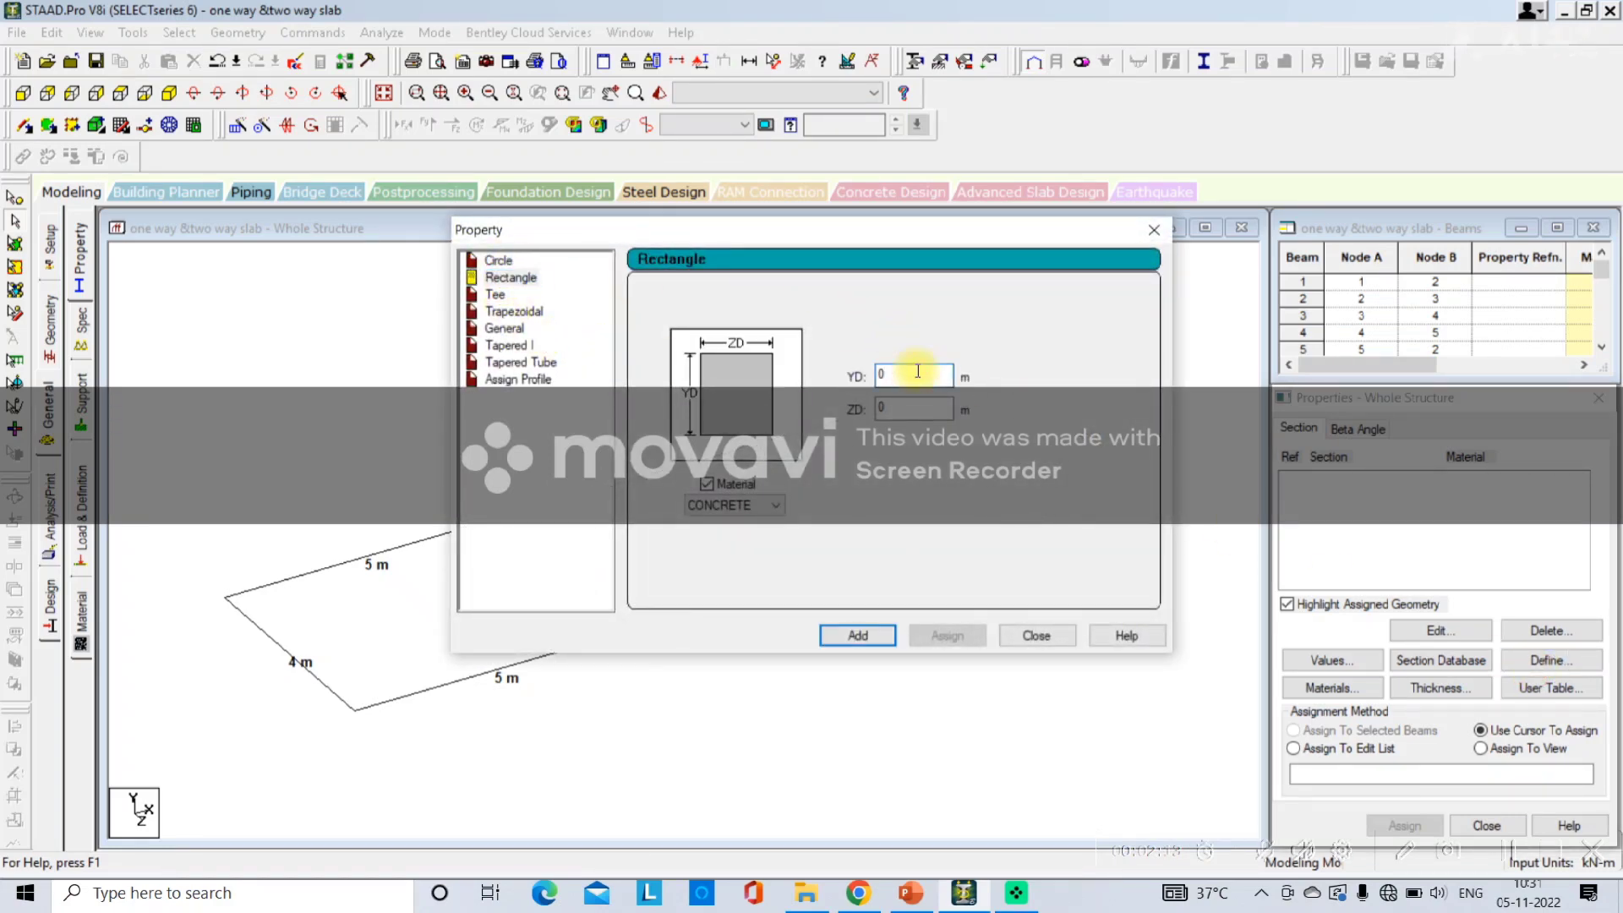
type(".35")
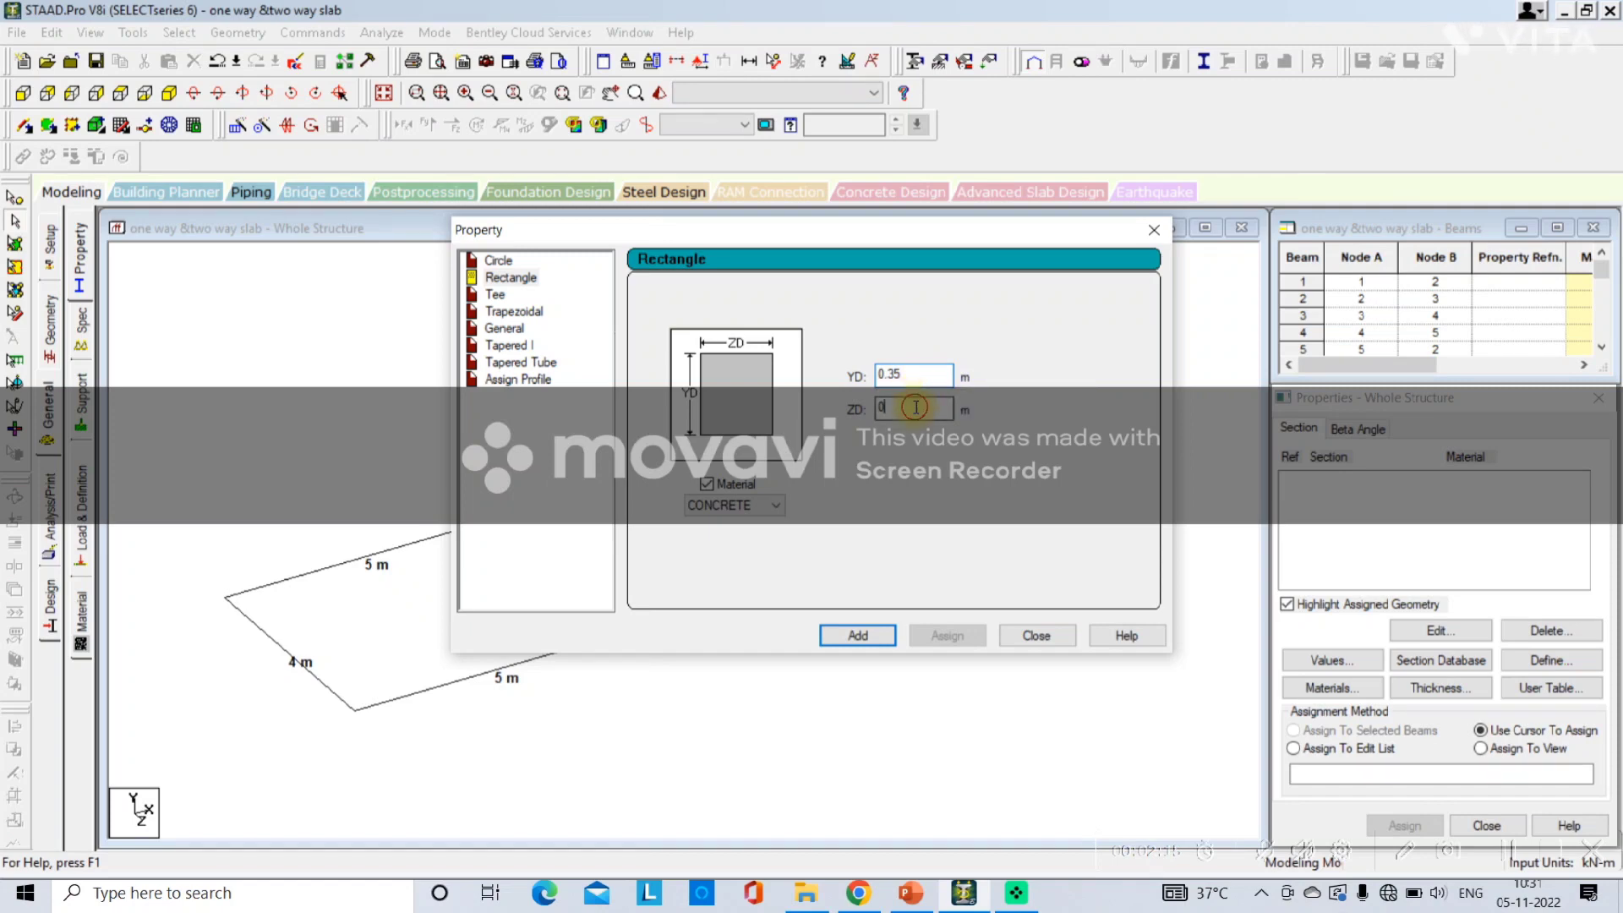
type(".45")
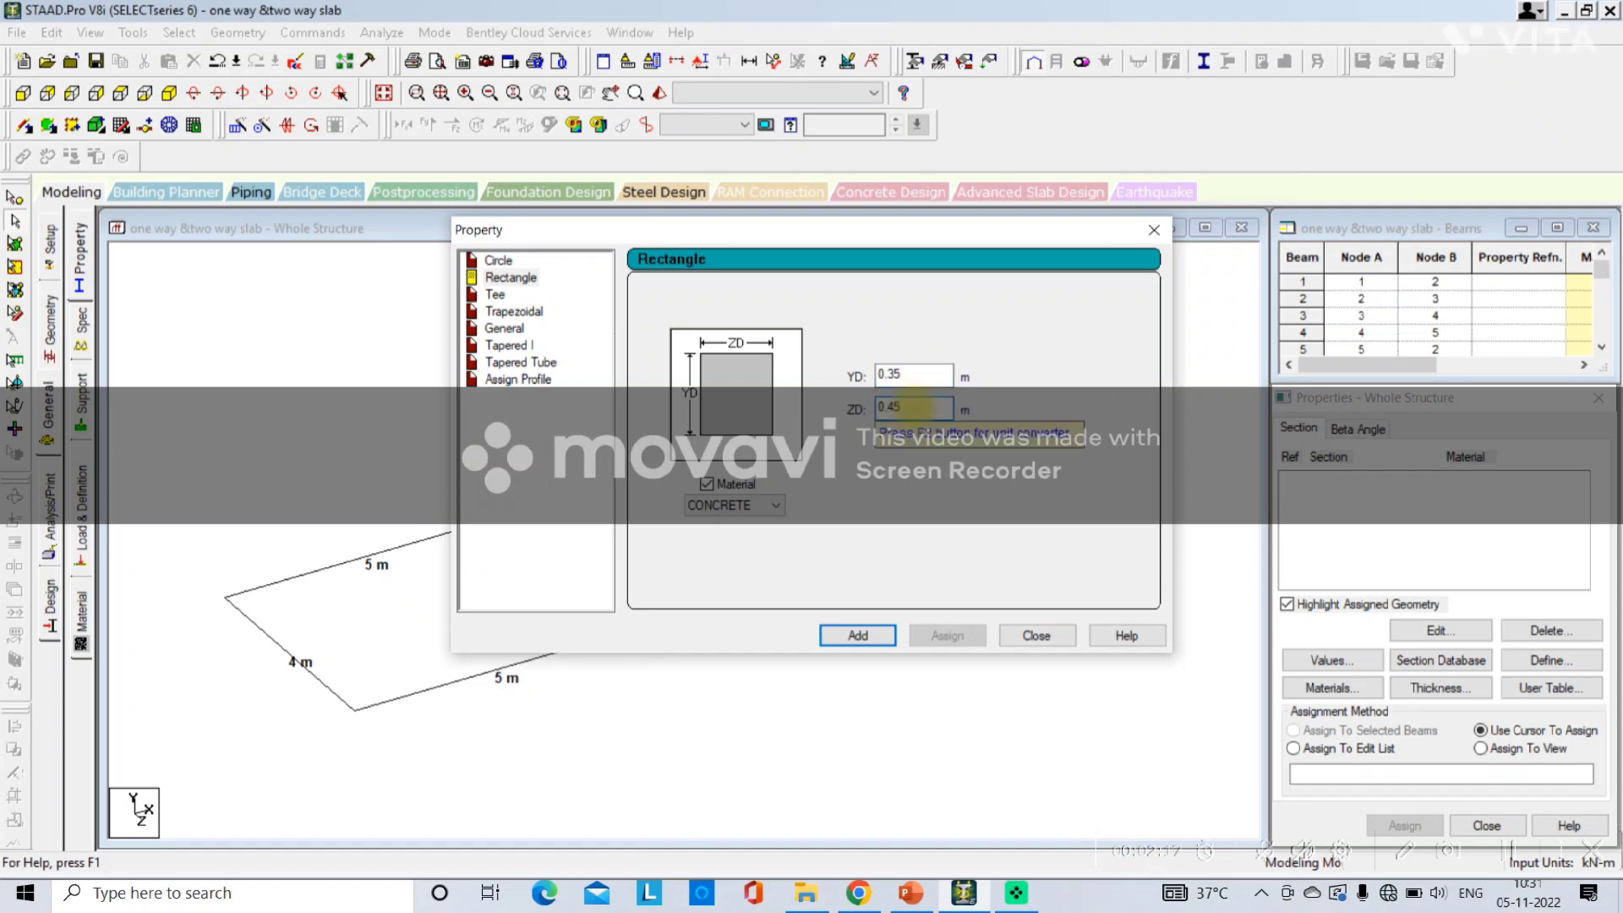
left_click(854, 634)
left_click(1039, 648)
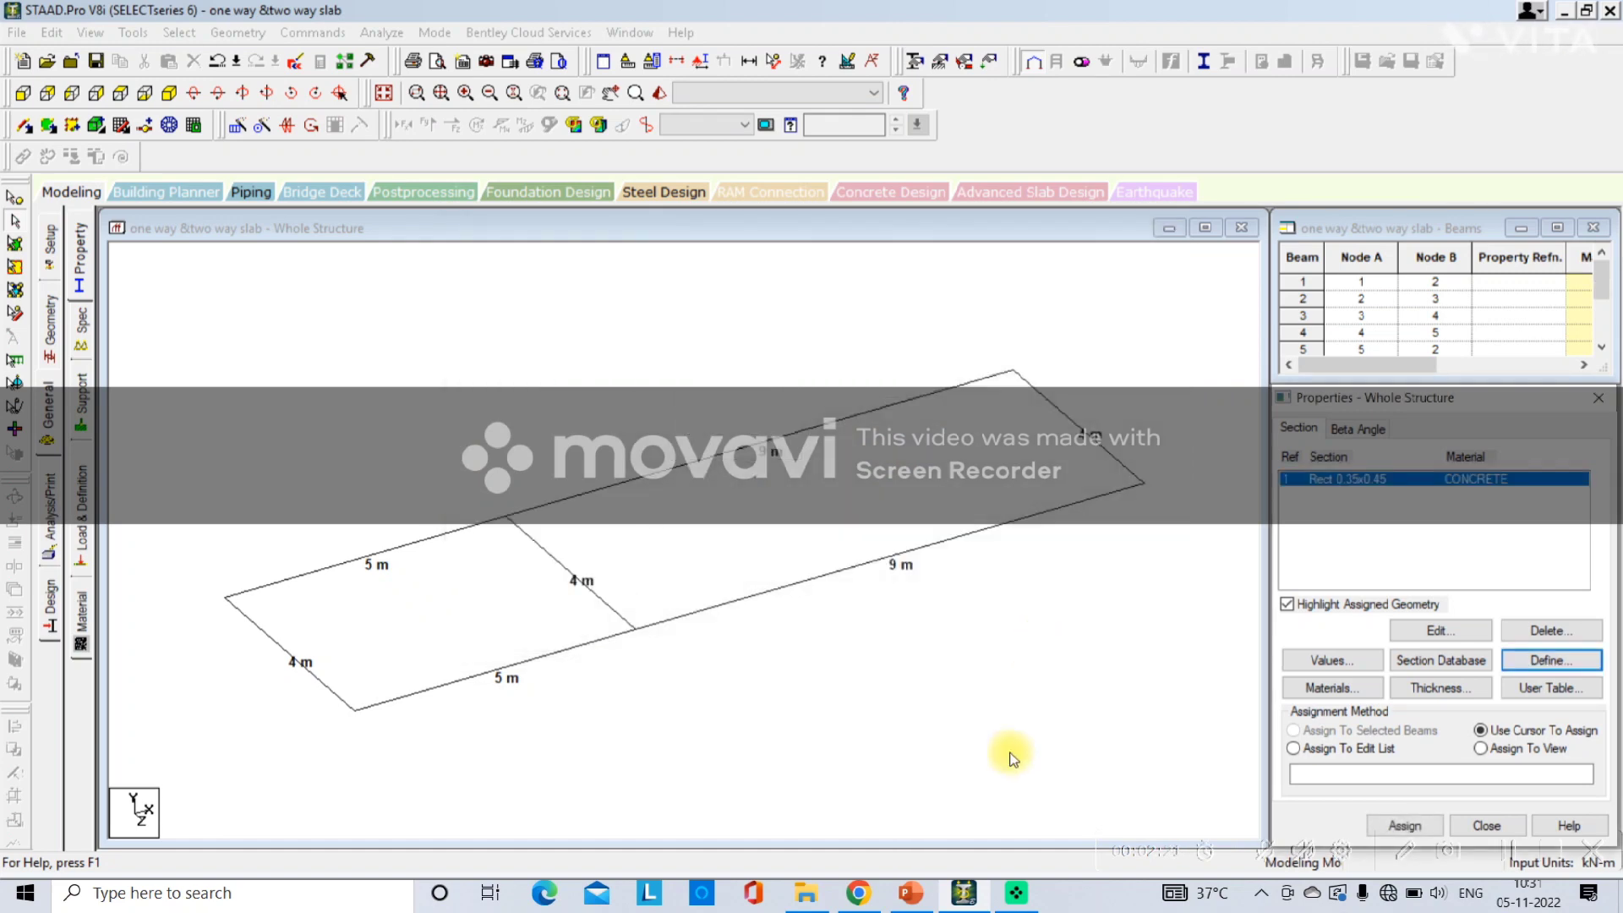
Switch to PowerPoint and append "Define -Rectangle" after General-Property- on the slide.
left_click(908, 898)
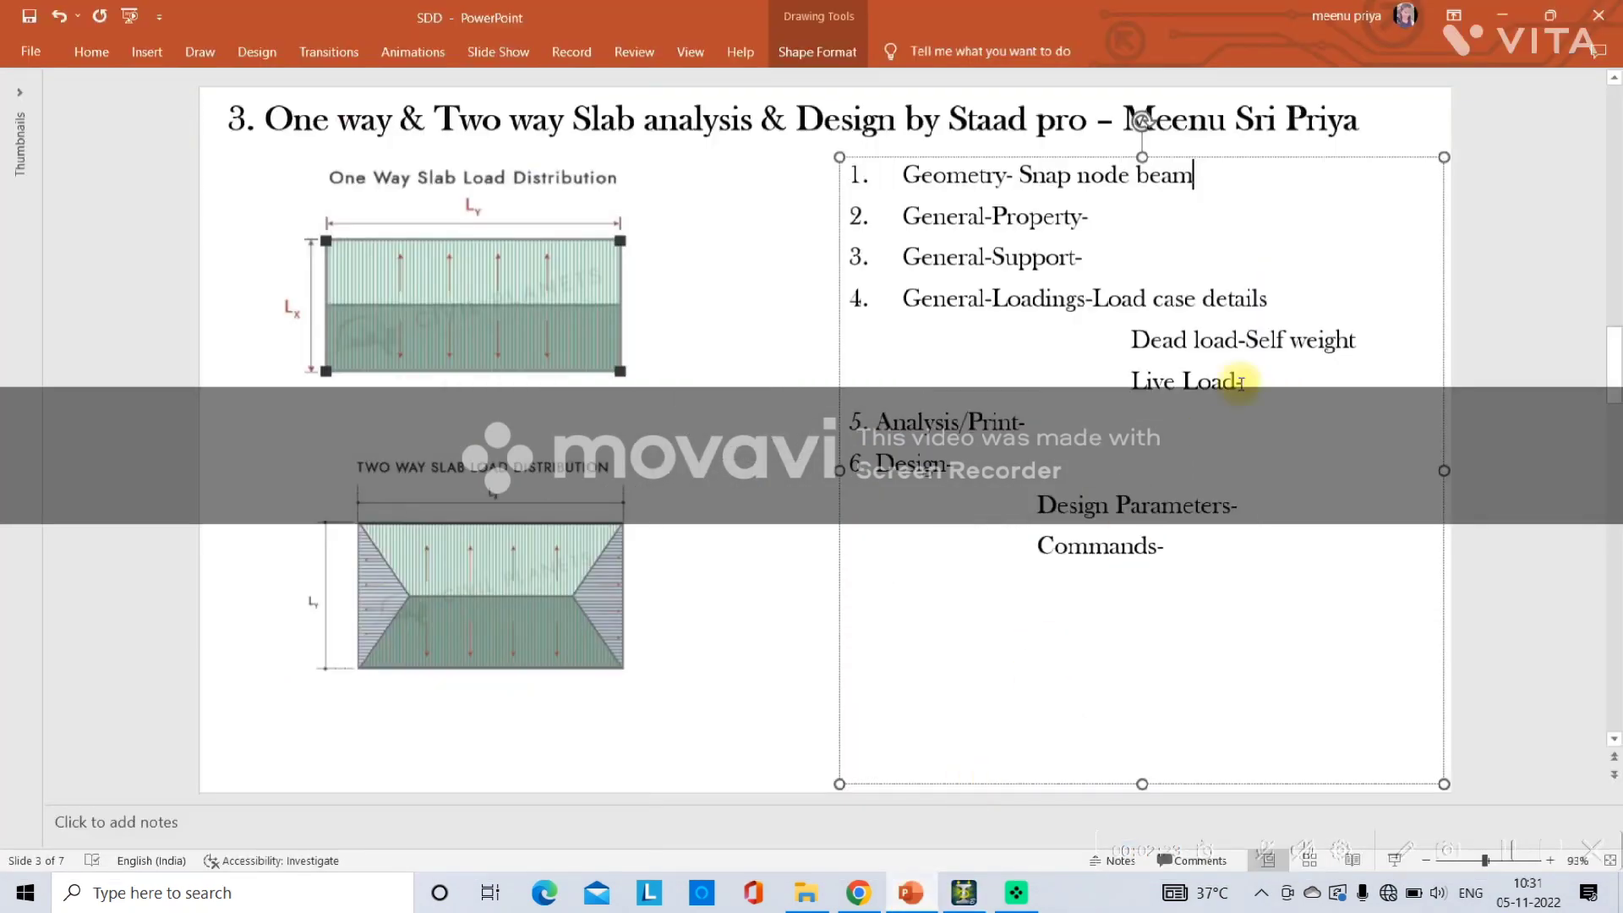
left_click(1180, 230)
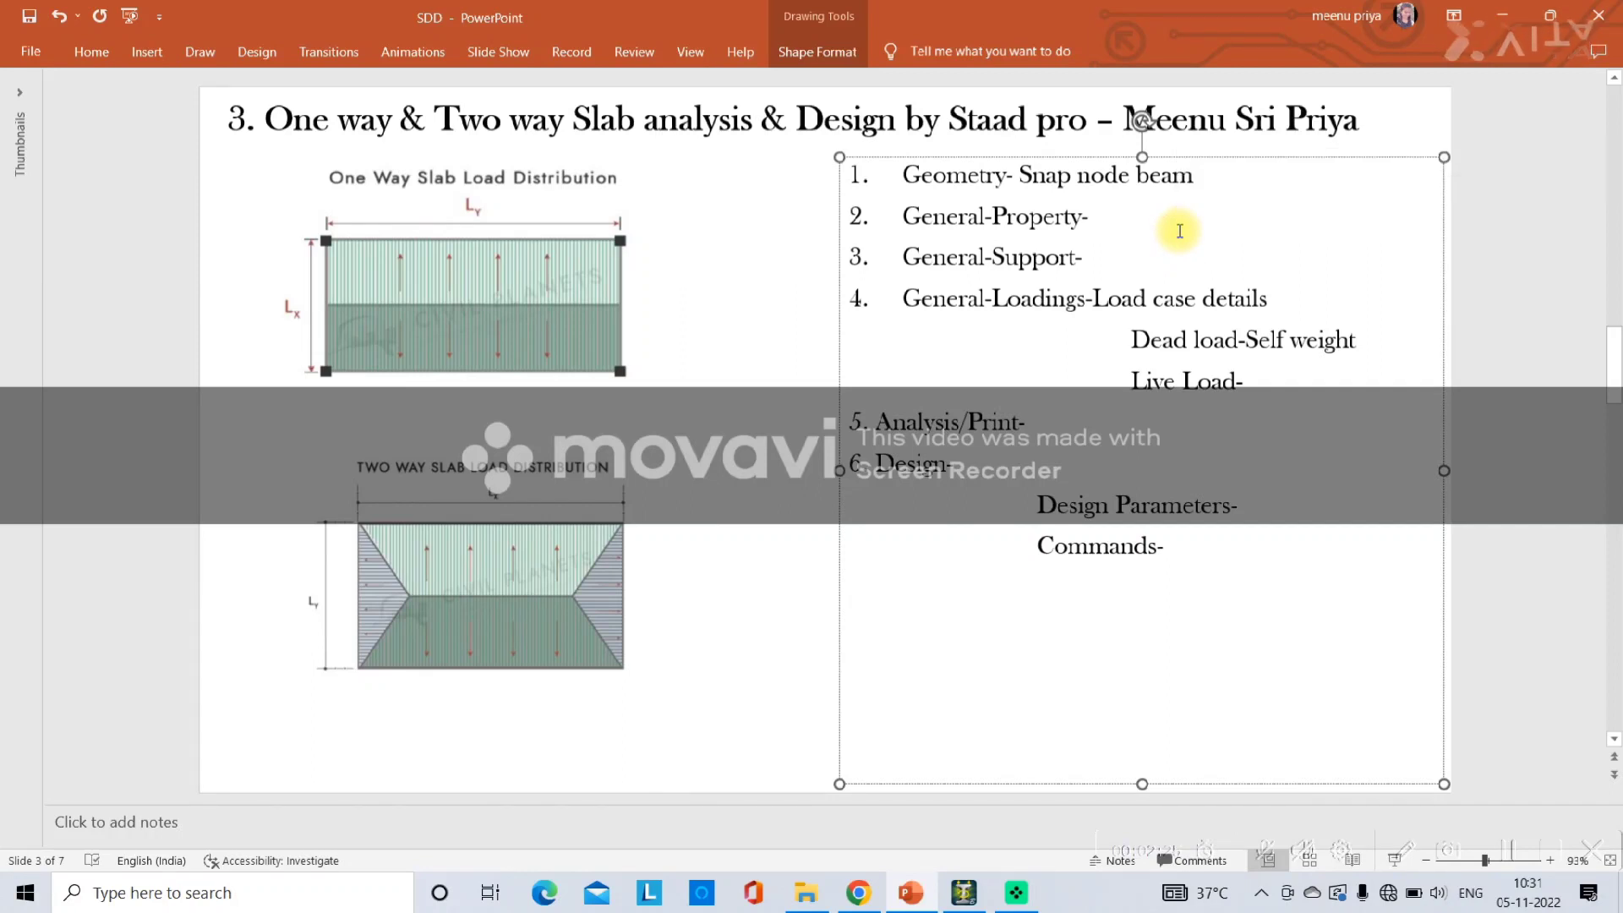
type("Def")
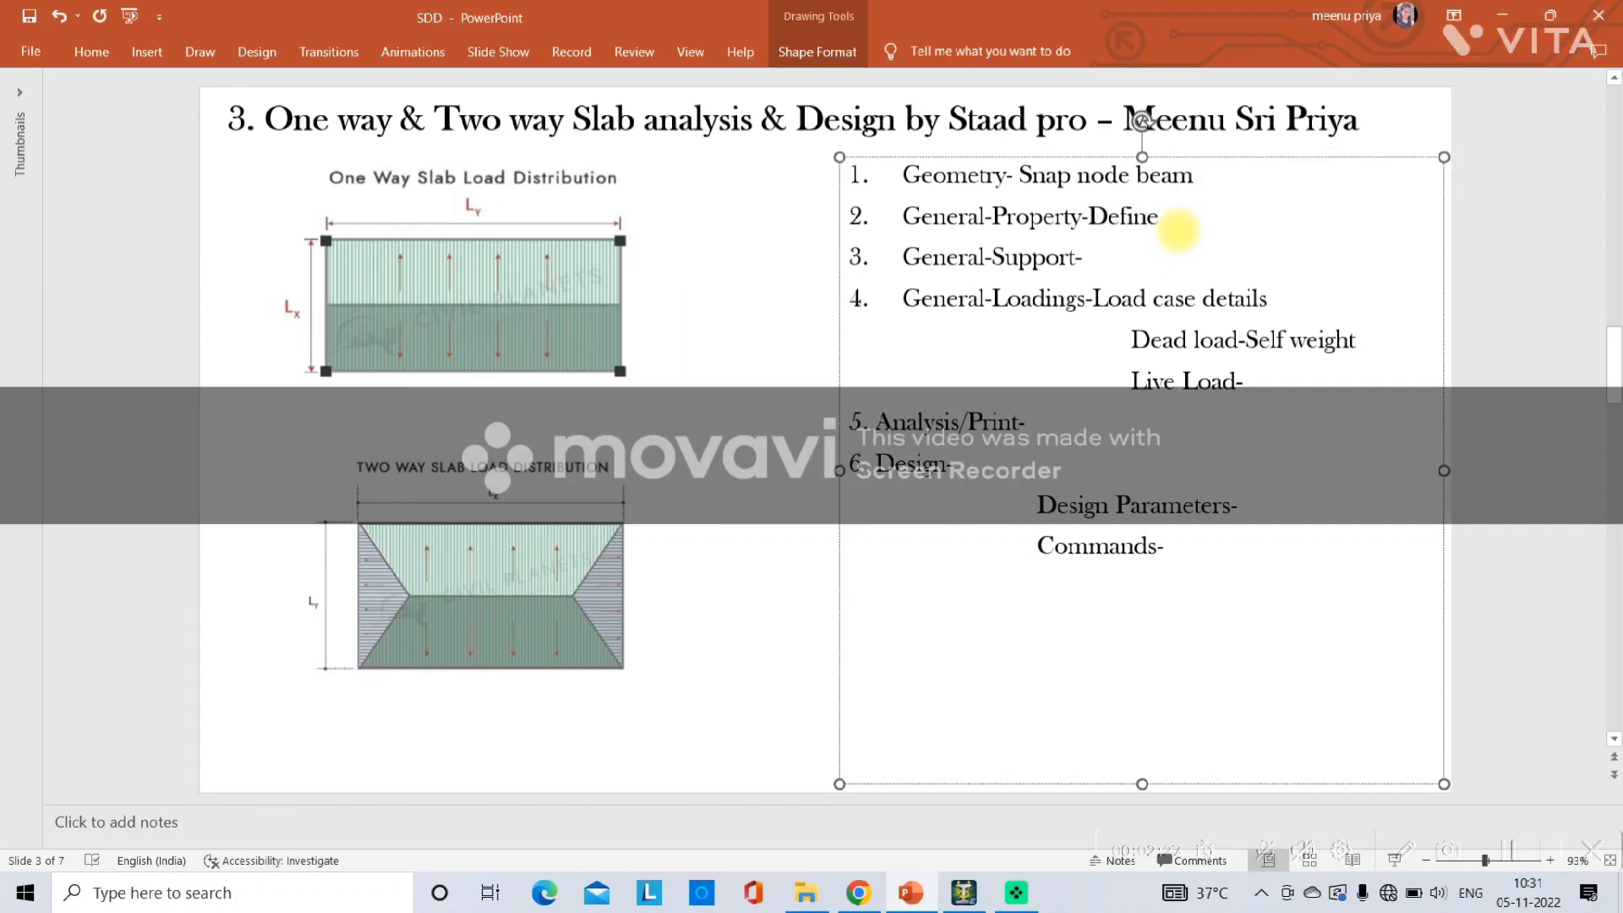
type("ine -Rectangle")
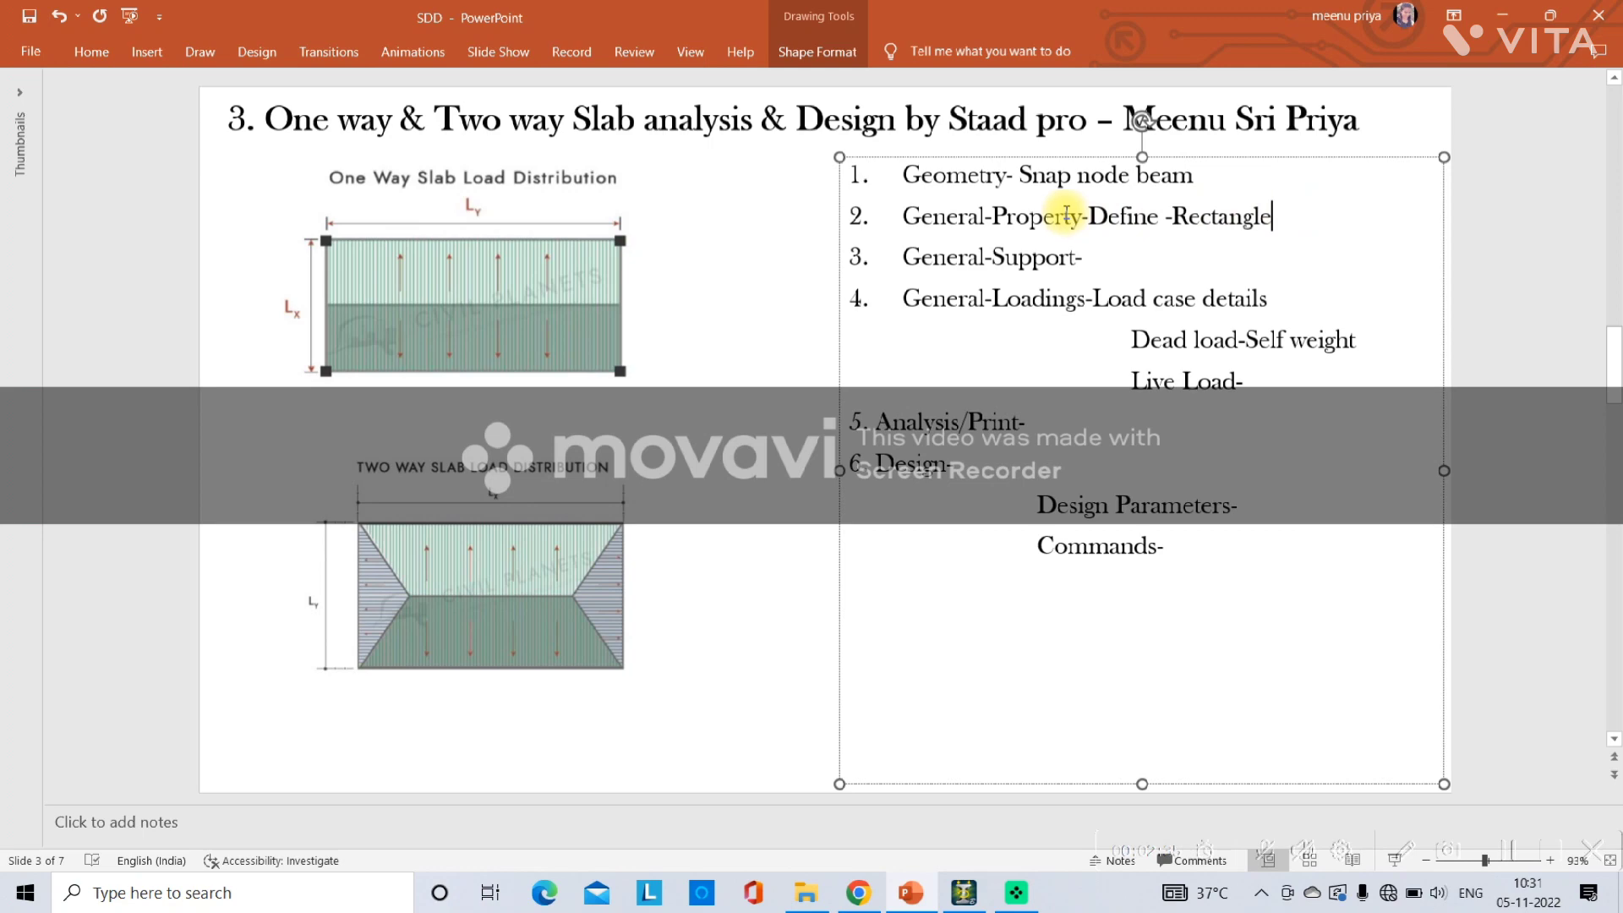
Switch back and assign the rectangular concrete section to all beams in the current view.
left_click(965, 894)
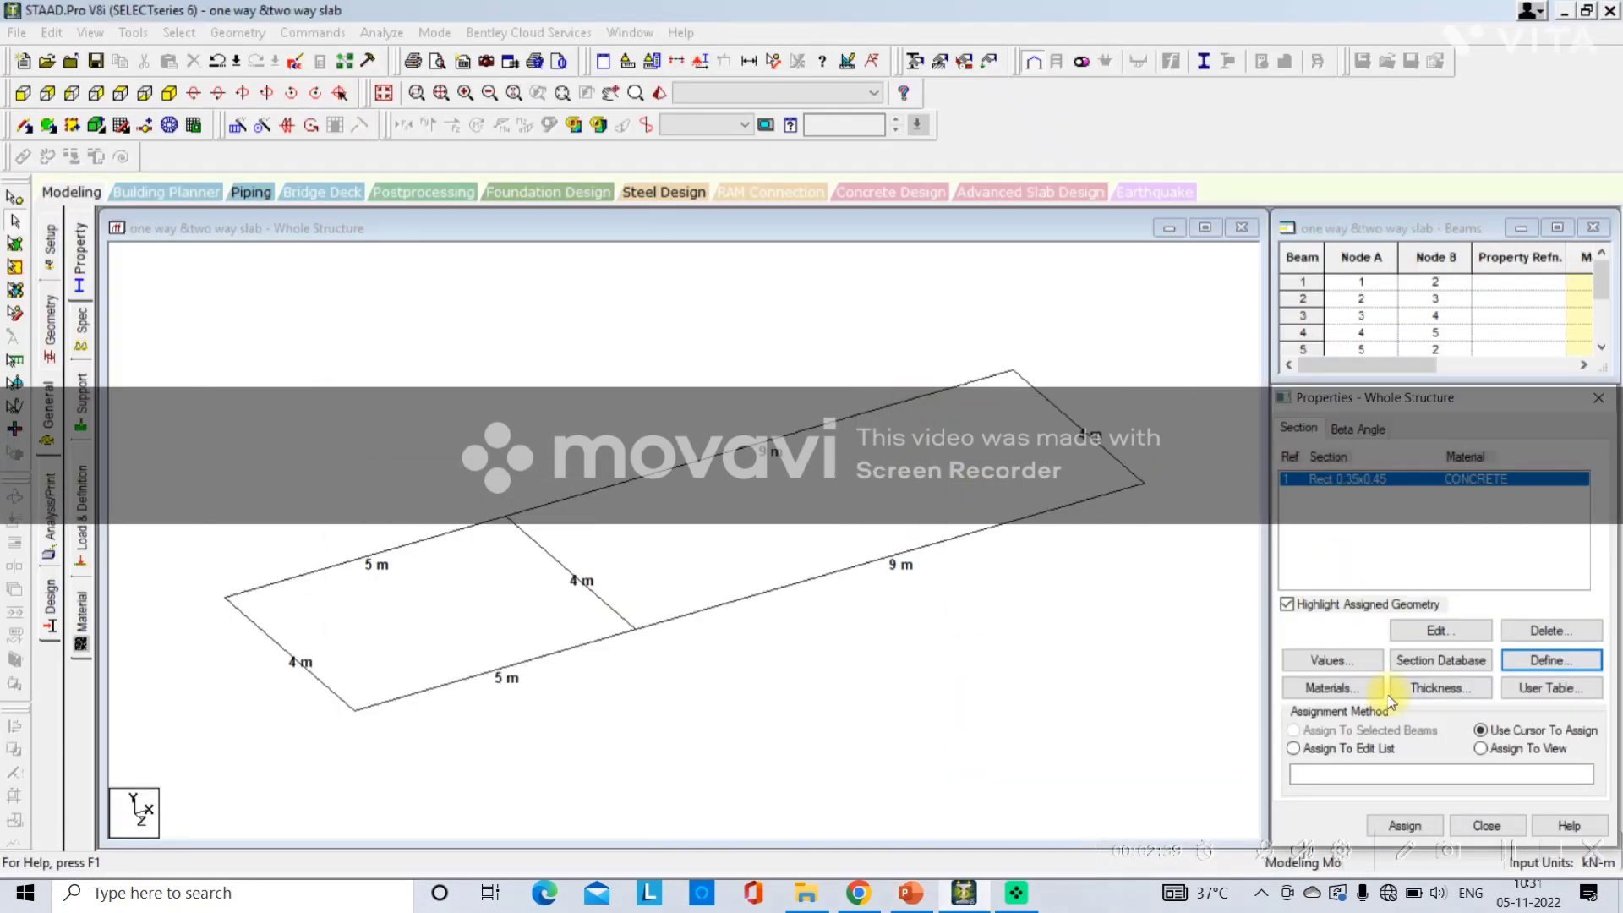
left_click(1484, 749)
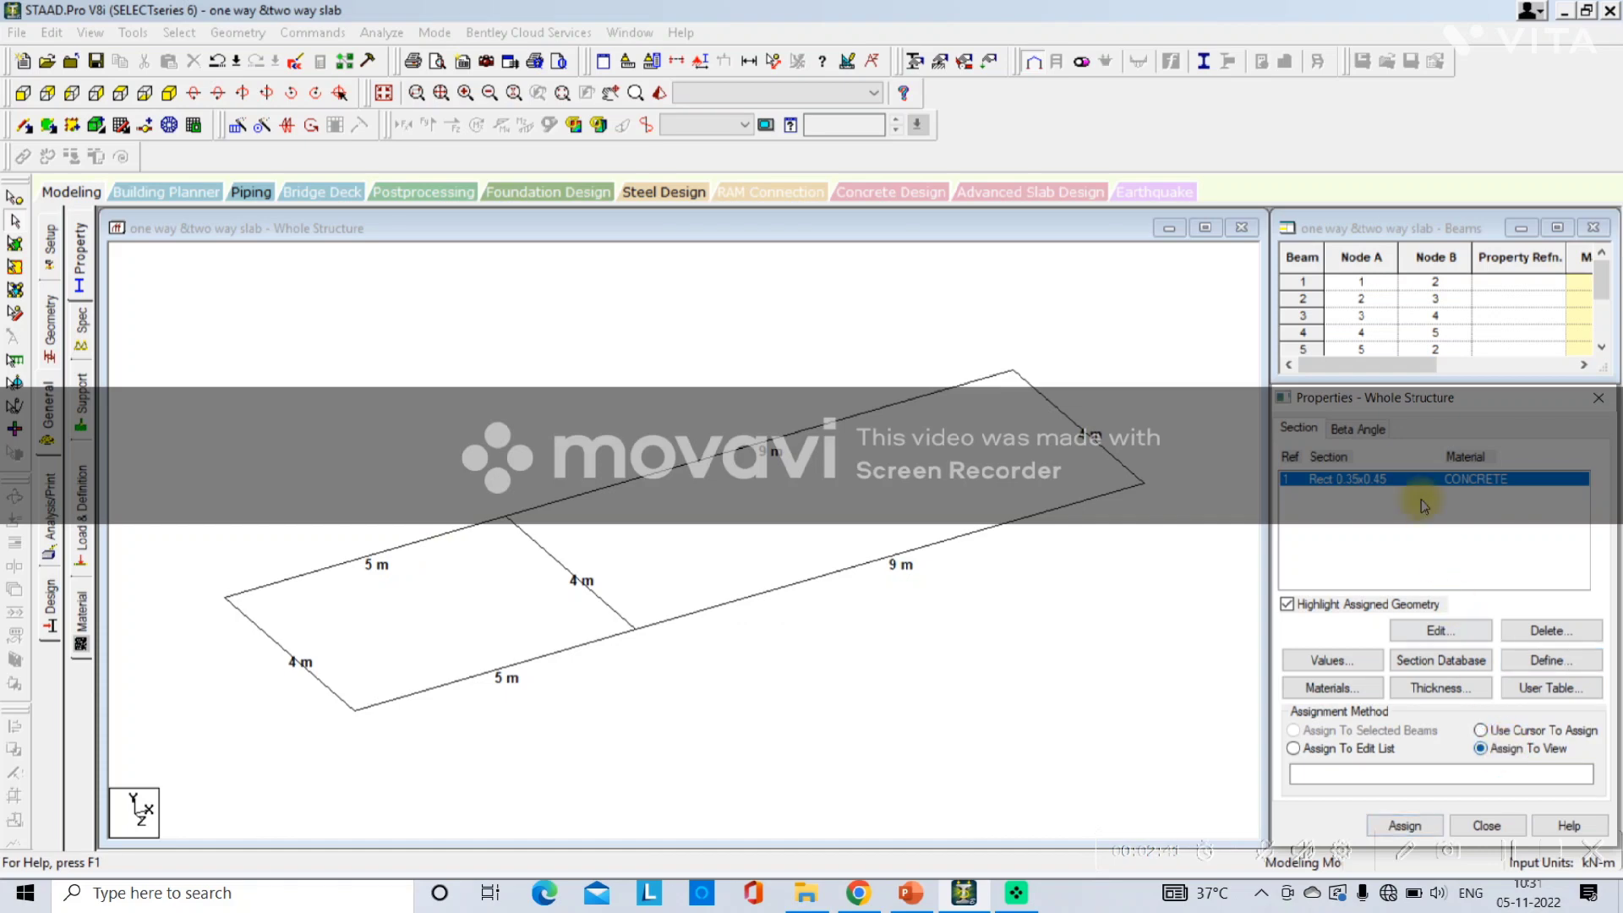
left_click_drag(1402, 406, 1405, 282)
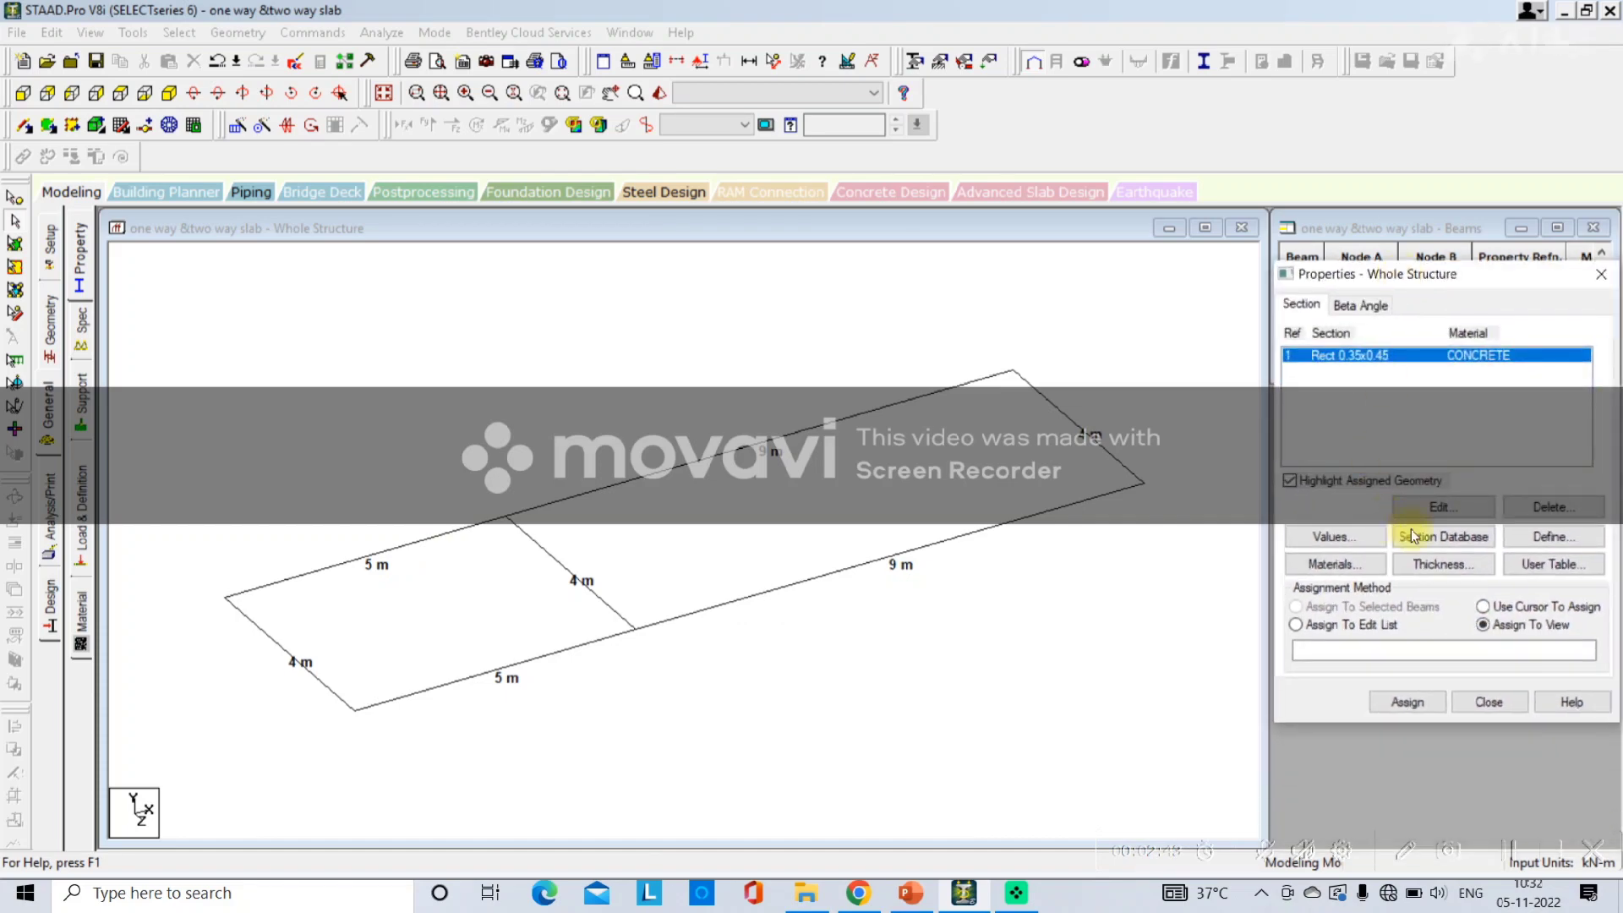
left_click(1406, 702)
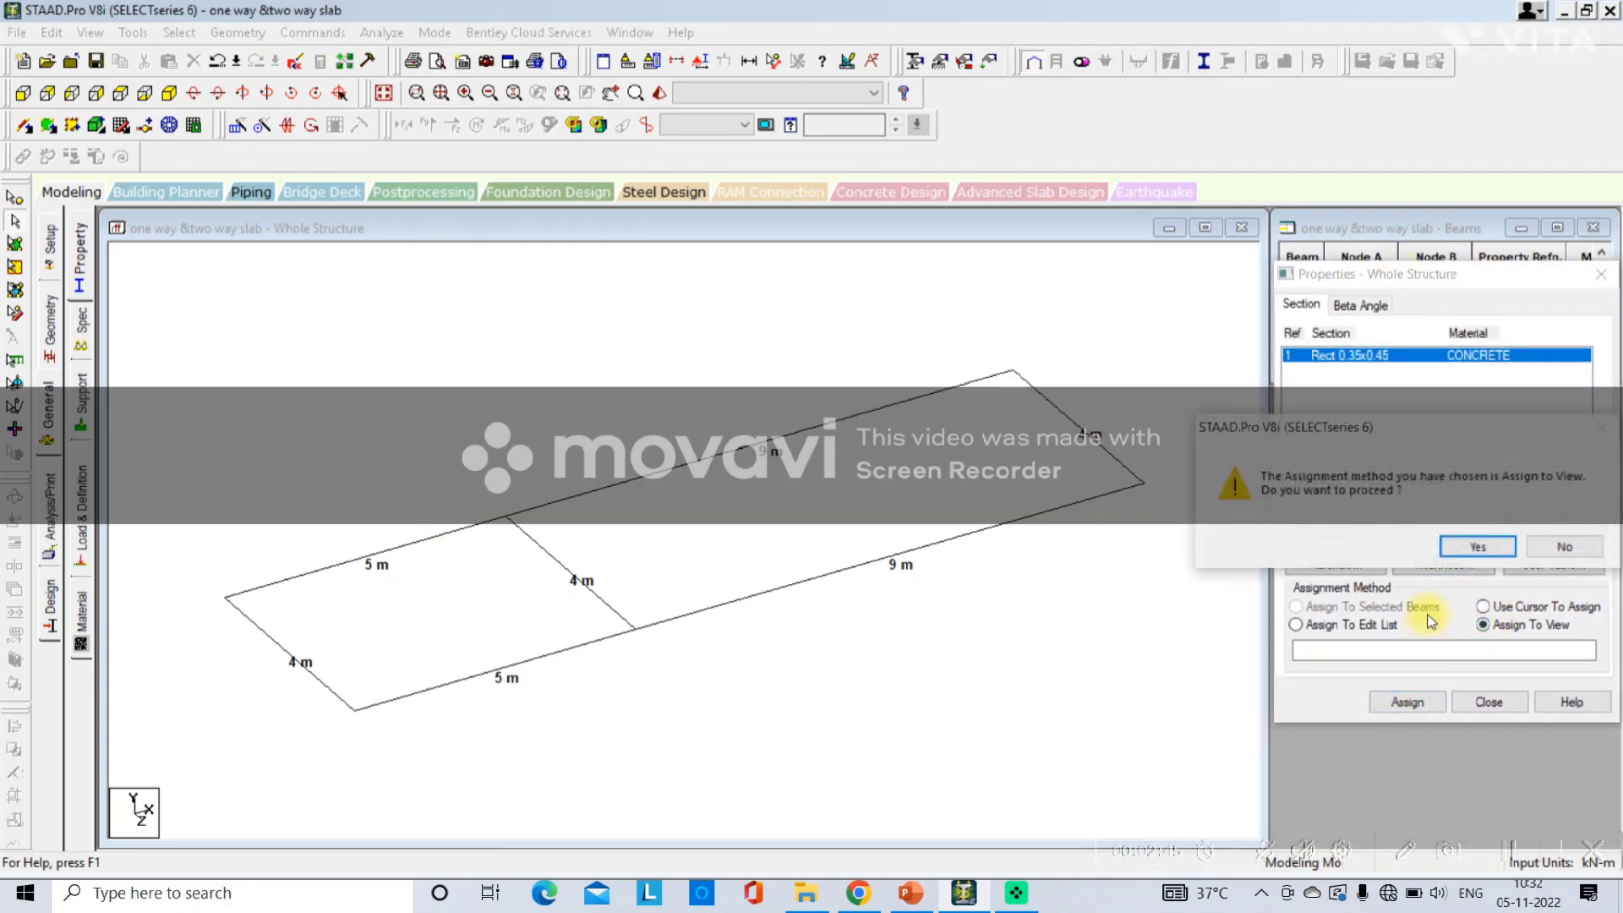
left_click(1475, 547)
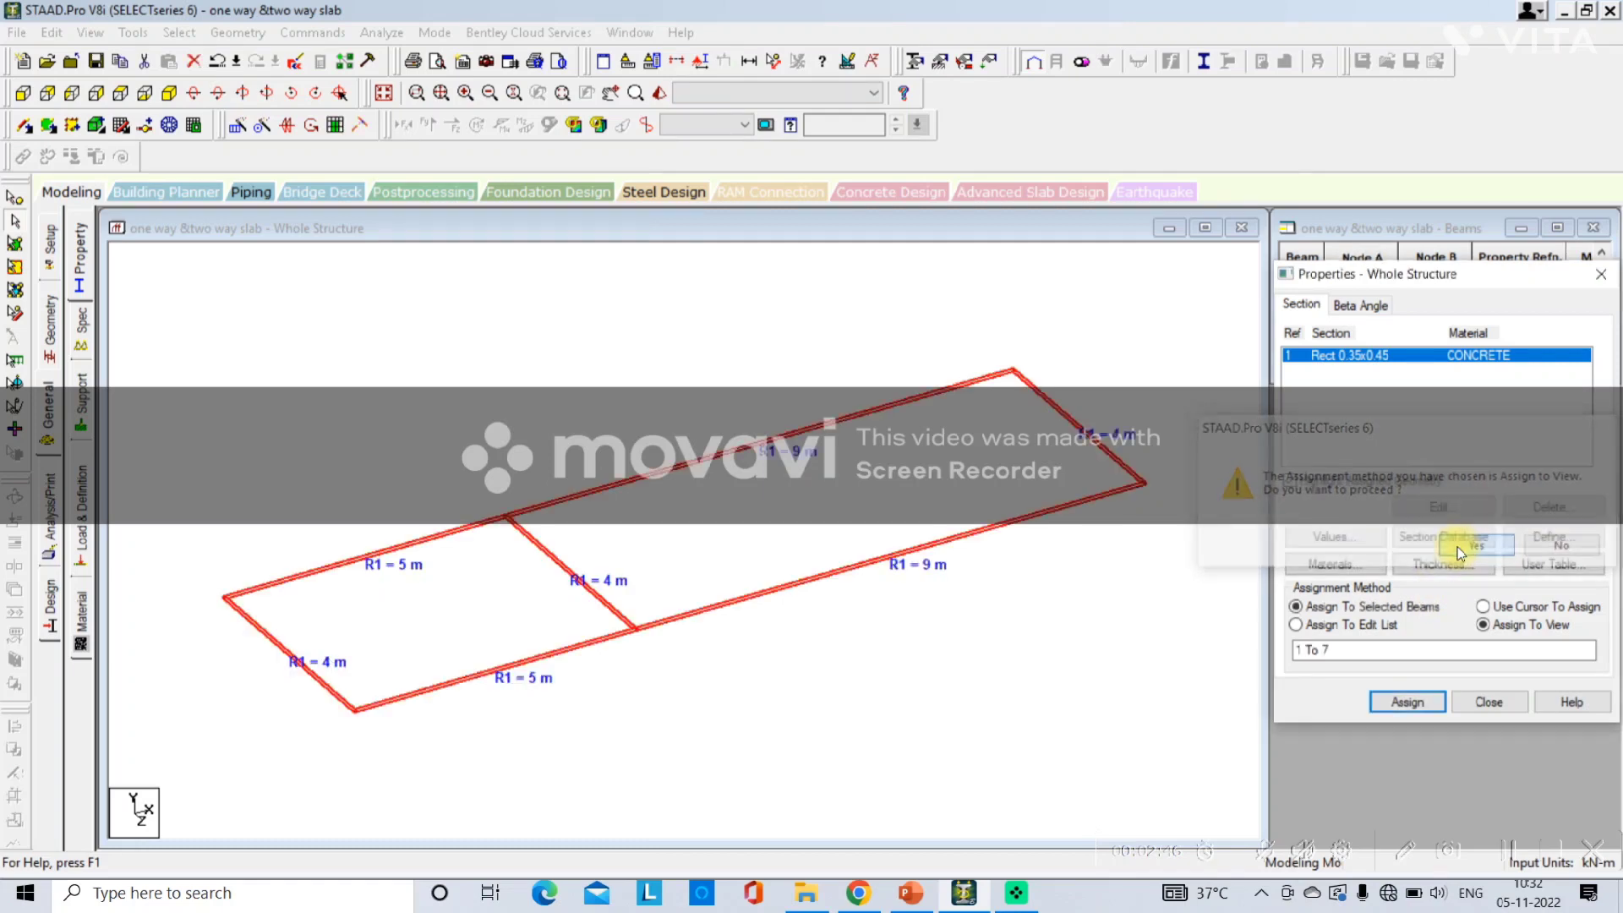
Open a 3D rendered view of the structure to inspect the assigned beam sections, then close it.
right_click(558, 395)
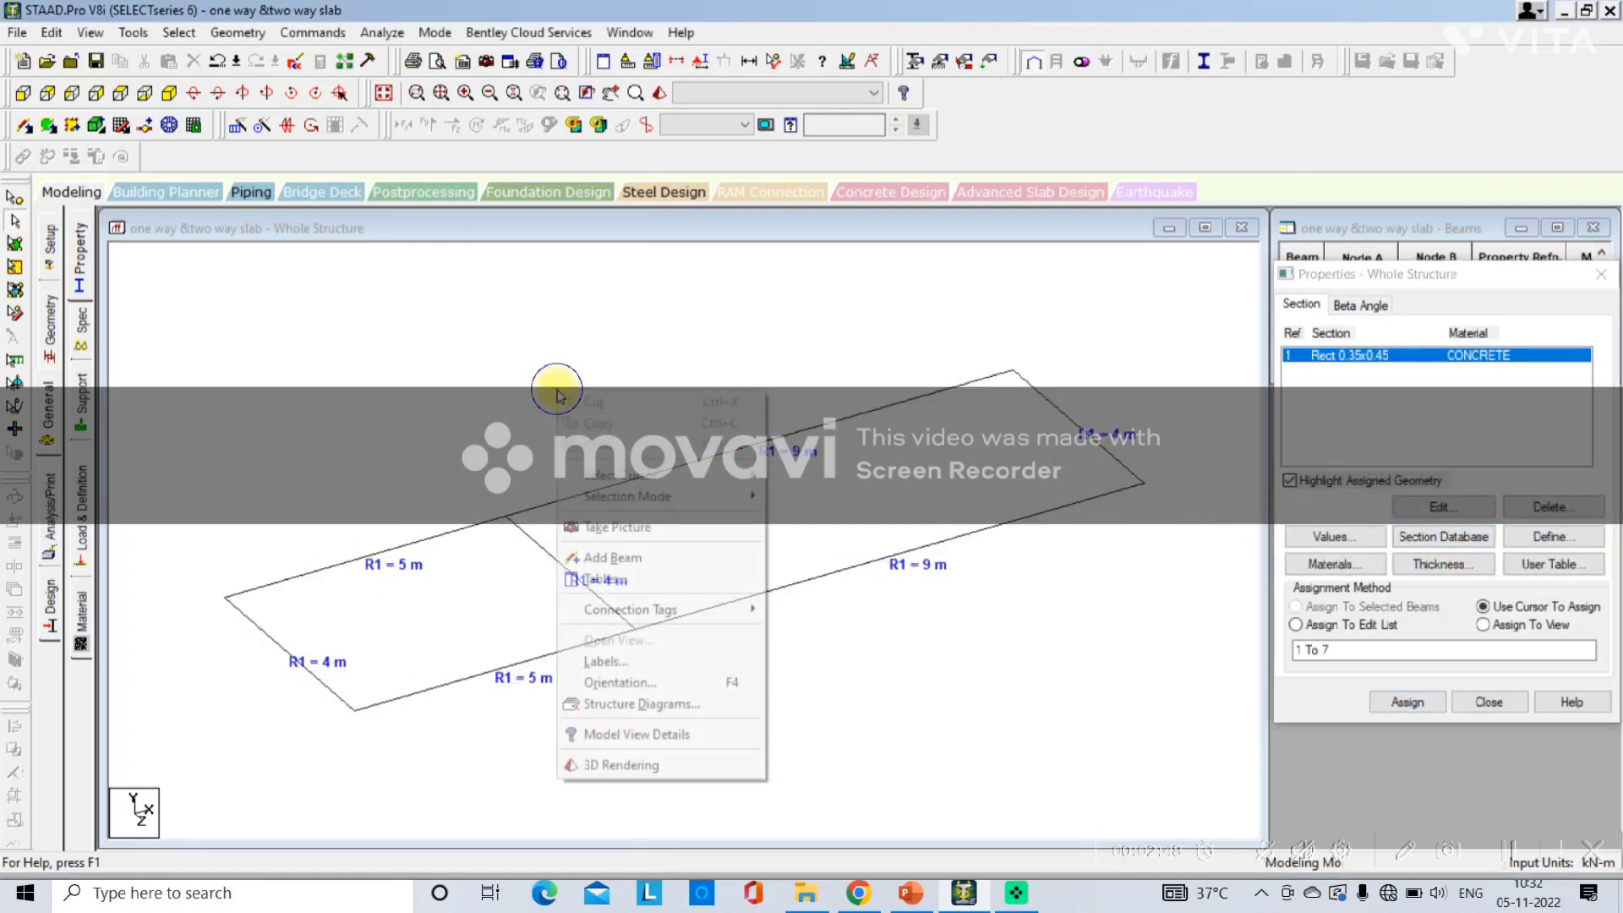
left_click(651, 763)
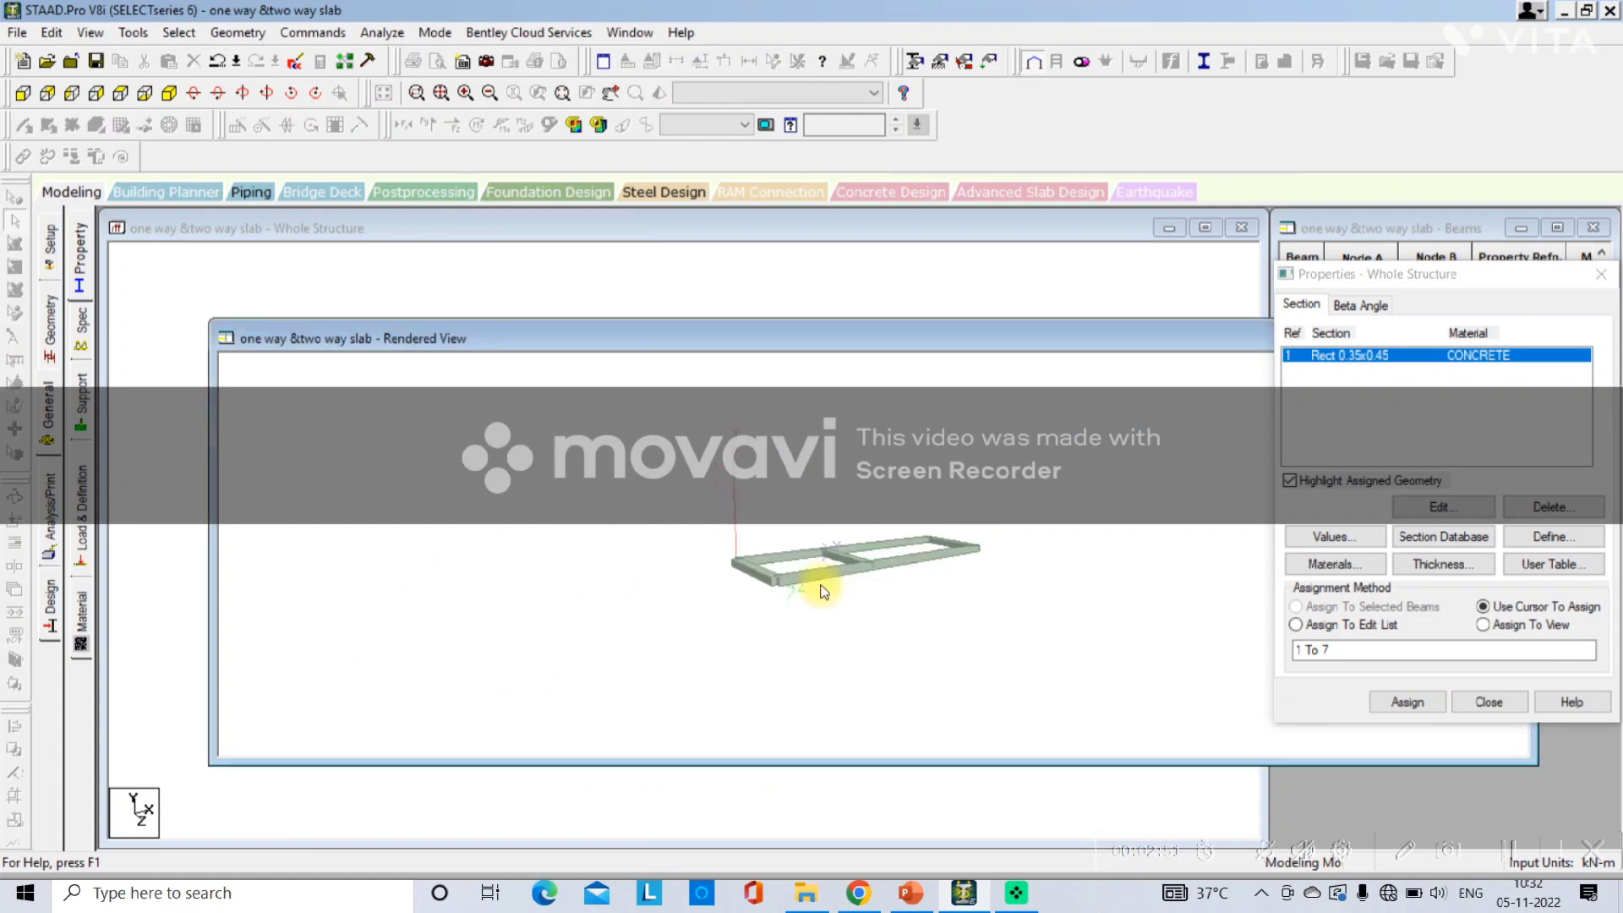
left_click_drag(796, 685, 796, 691)
left_click_drag(1007, 335, 572, 337)
left_click(989, 350)
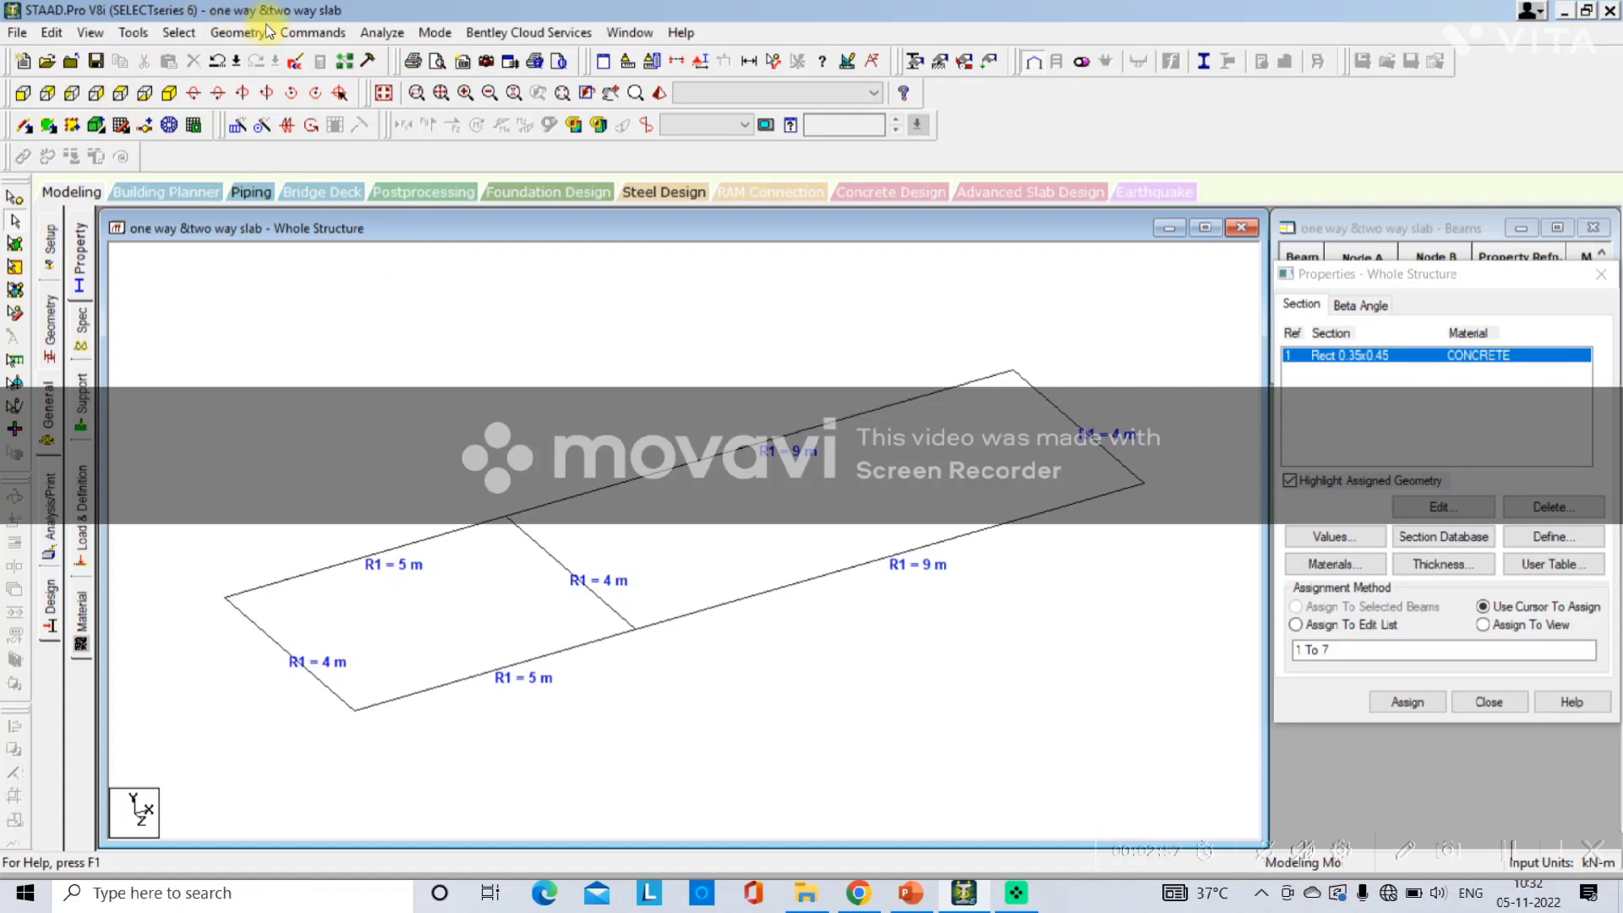
Add a quad plate over the 5 m by 4 m bay by picking its four corner nodes.
left_click(237, 32)
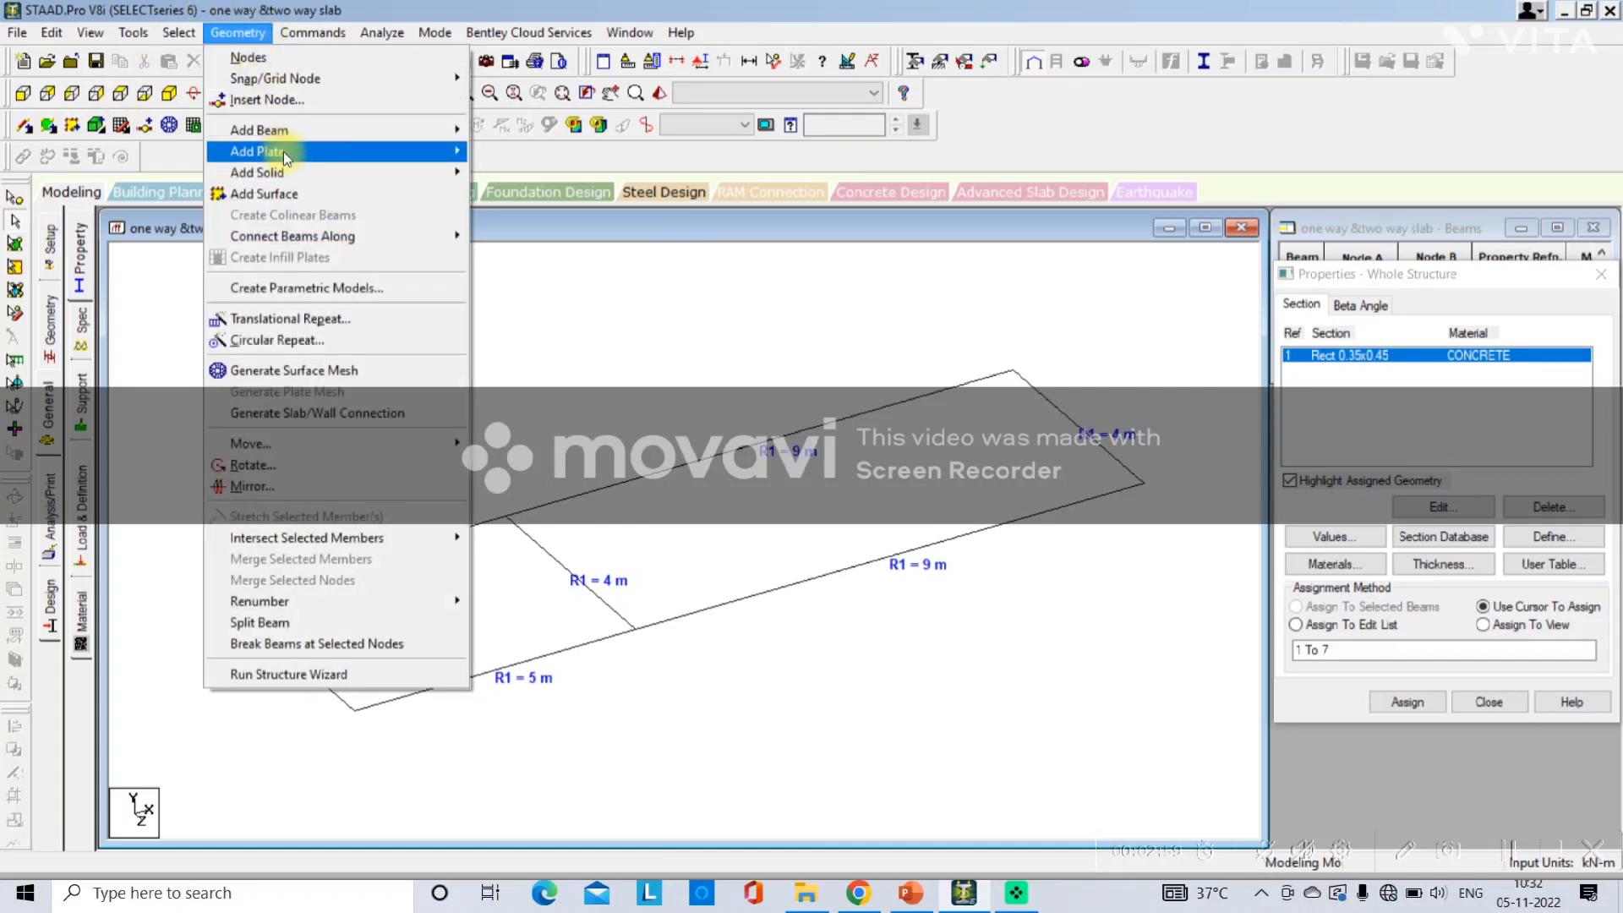
mouse_move(286, 155)
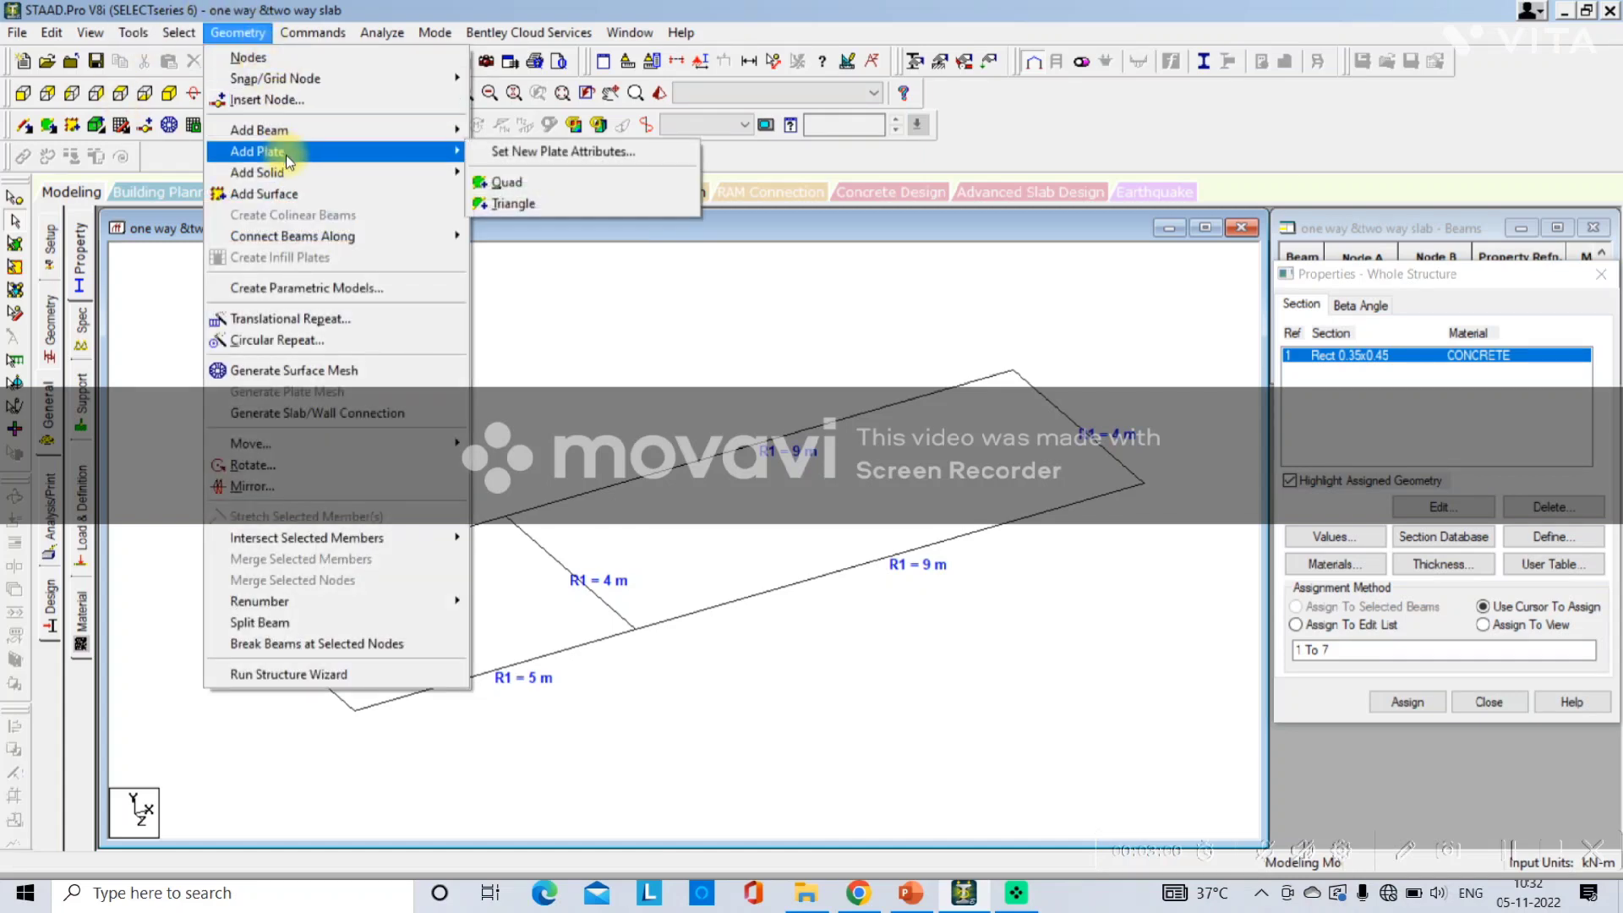
left_click(525, 183)
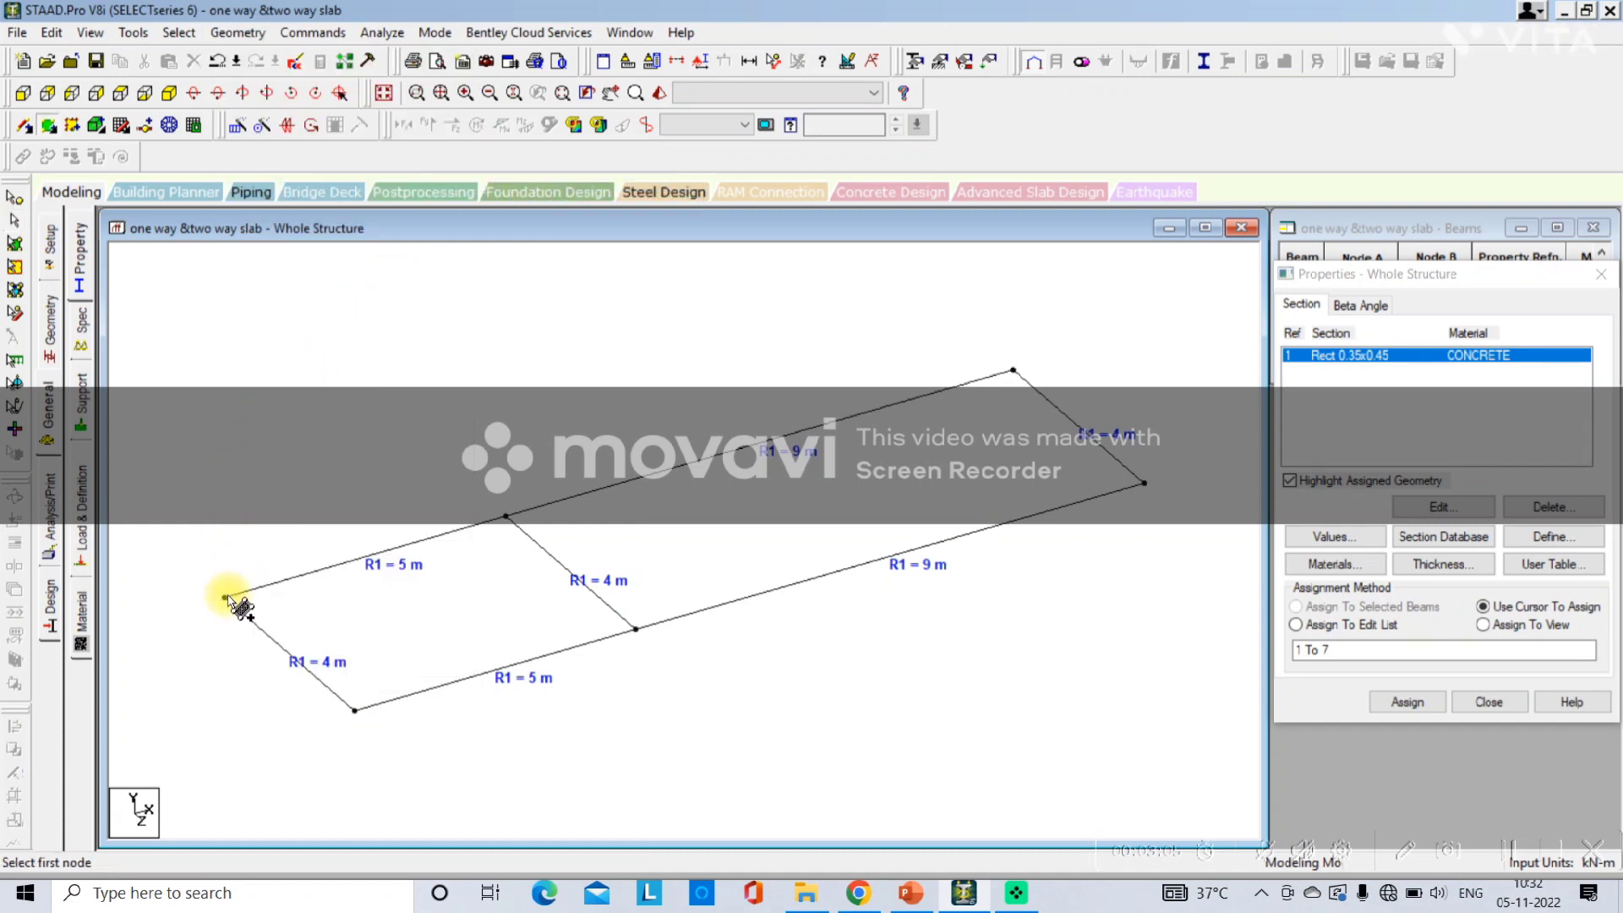
left_click(506, 517)
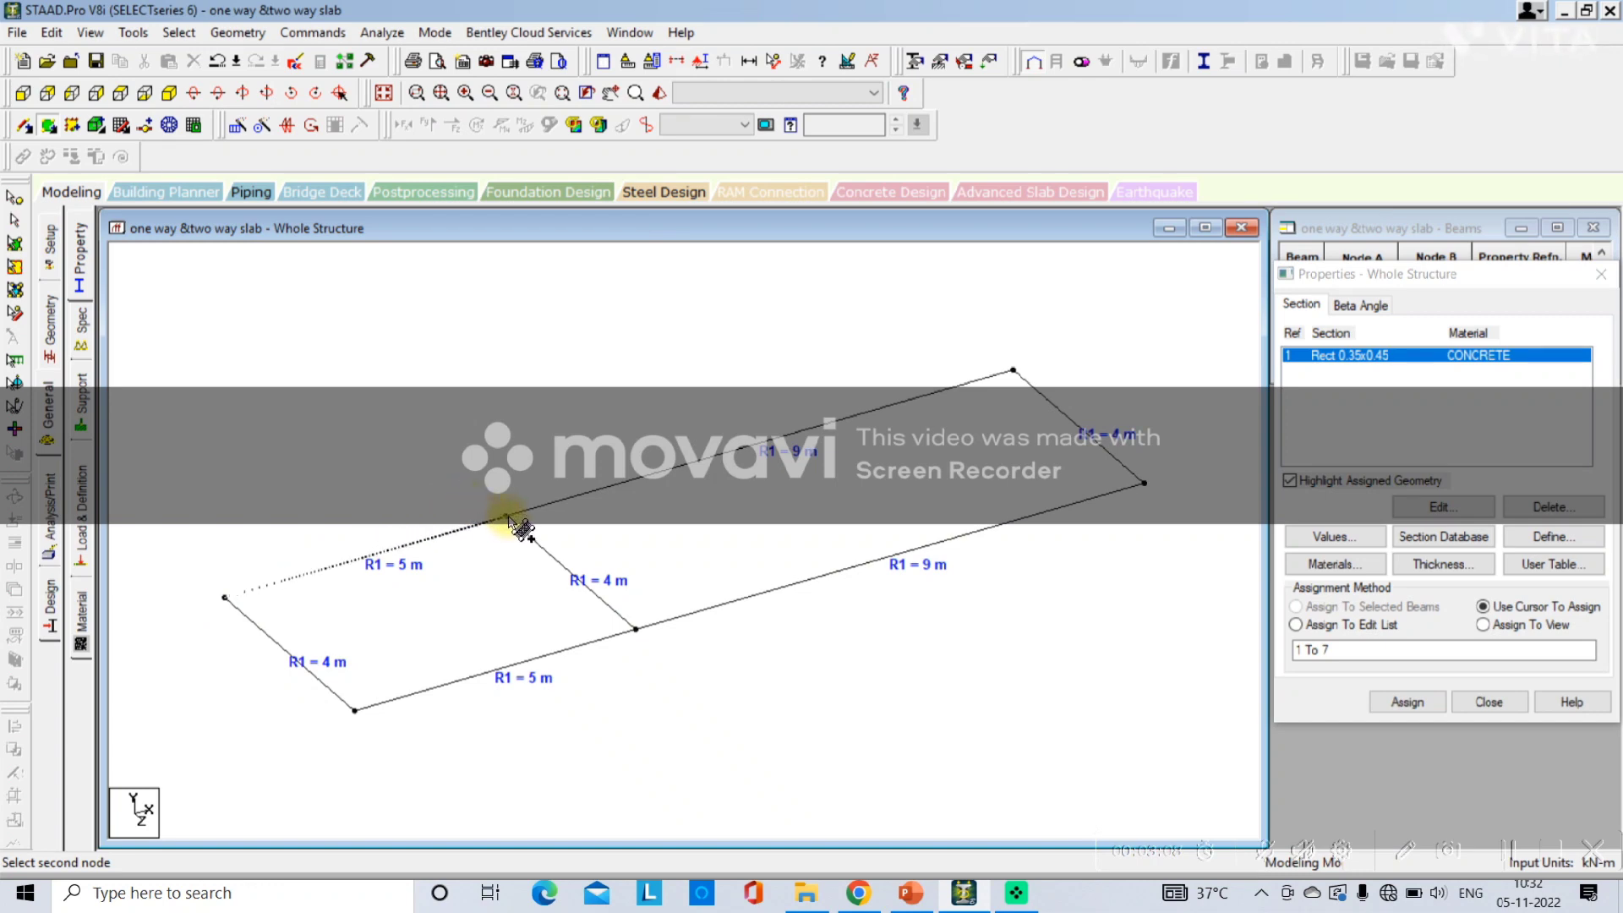
left_click(636, 629)
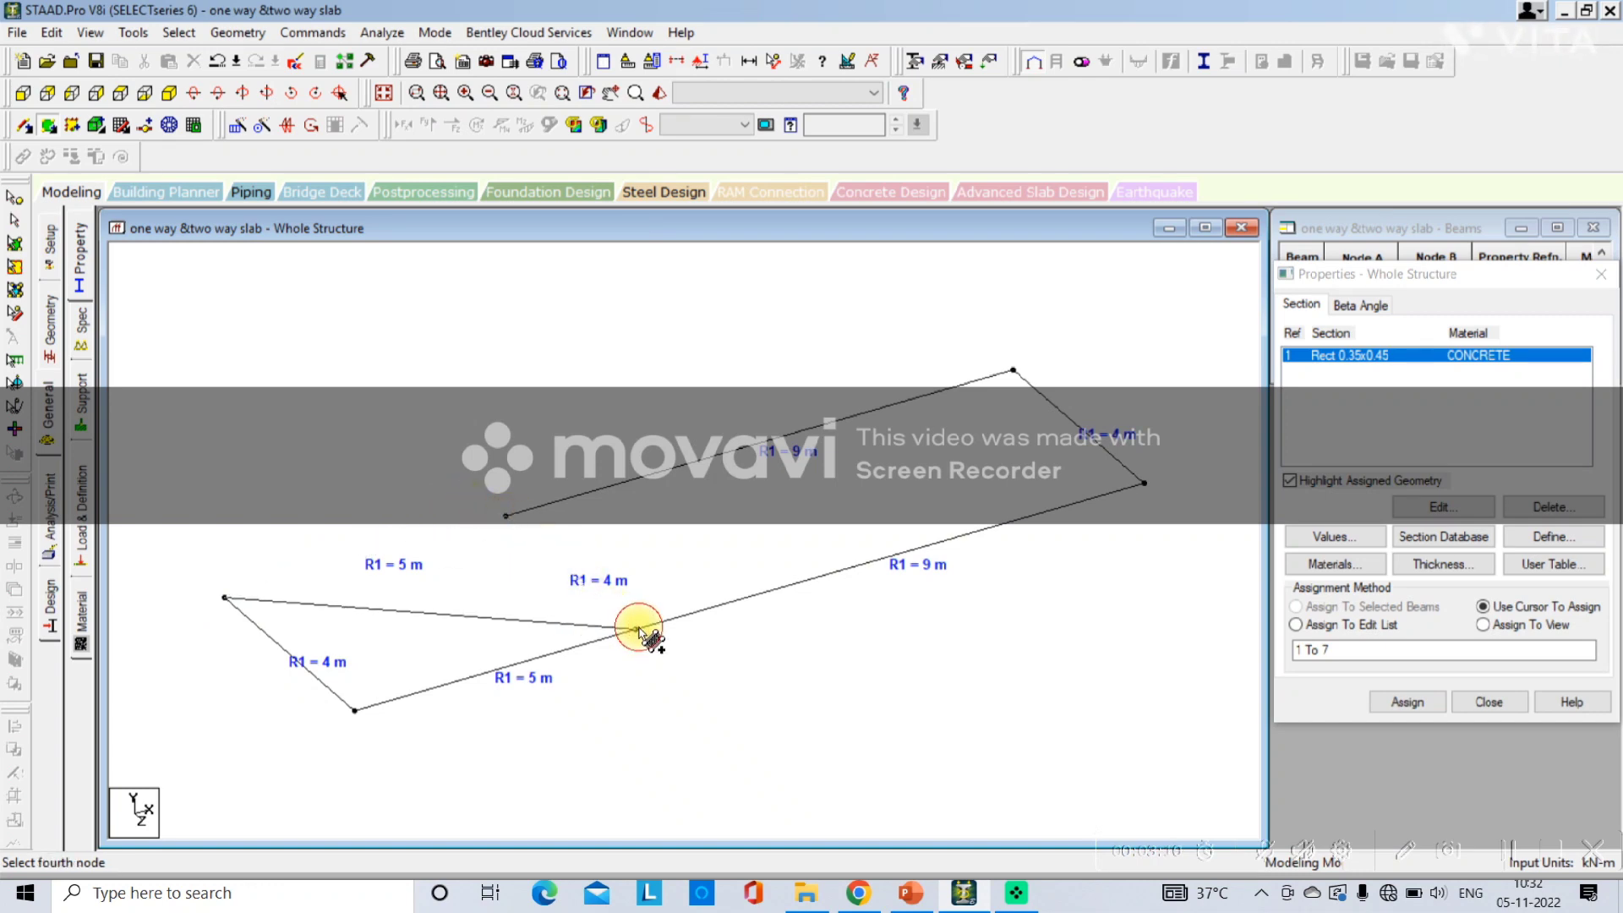
left_click(355, 710)
Open a 3D rendered view to check the new plate, then close it.
right_click(661, 759)
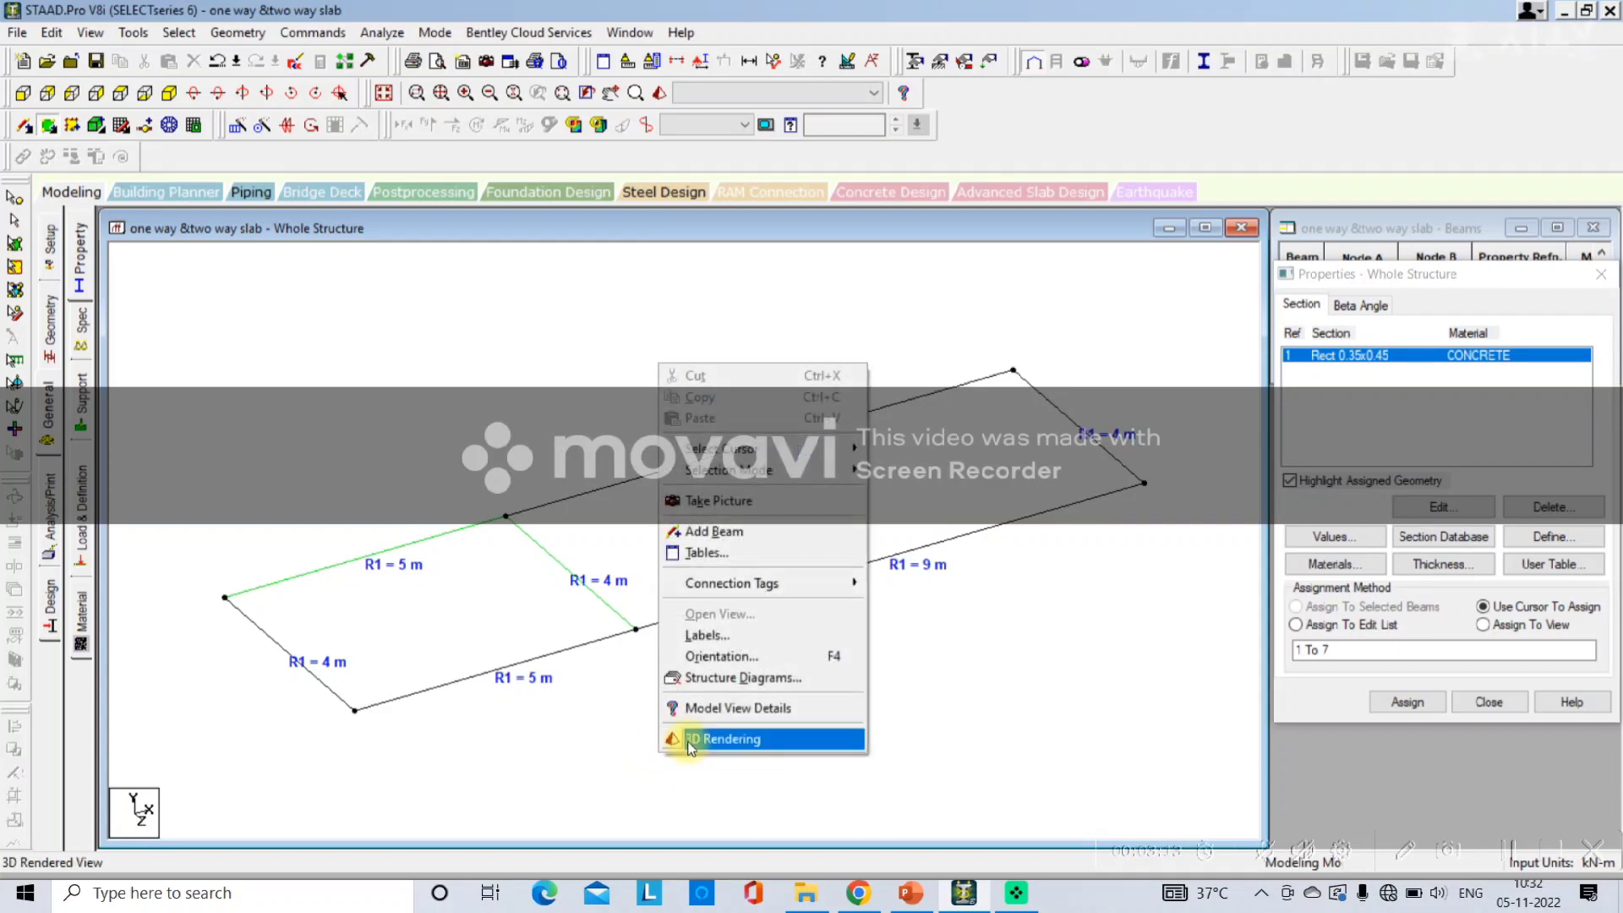
left_click(676, 743)
mouse_move(780, 646)
left_mouse_down()
mouse_move(688, 743)
mouse_move(862, 511)
mouse_move(771, 670)
left_mouse_up()
left_click_drag(1046, 366, 433, 423)
left_click(918, 420)
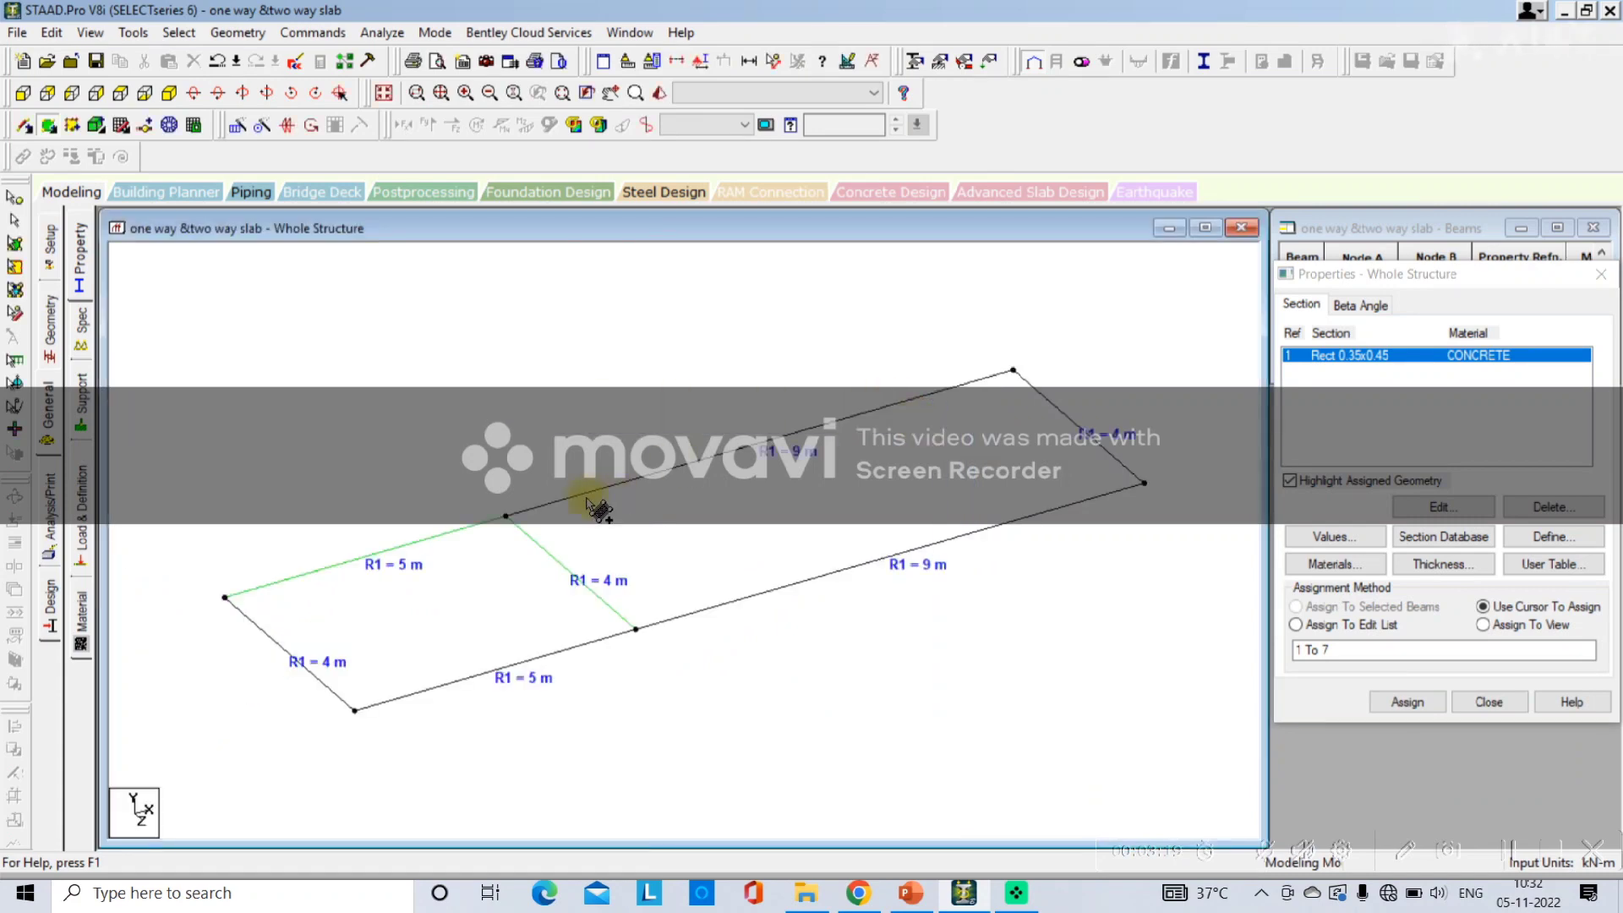
Add a second quad plate over the 9 m by 4 m bay by picking its four corner nodes.
left_click(505, 516)
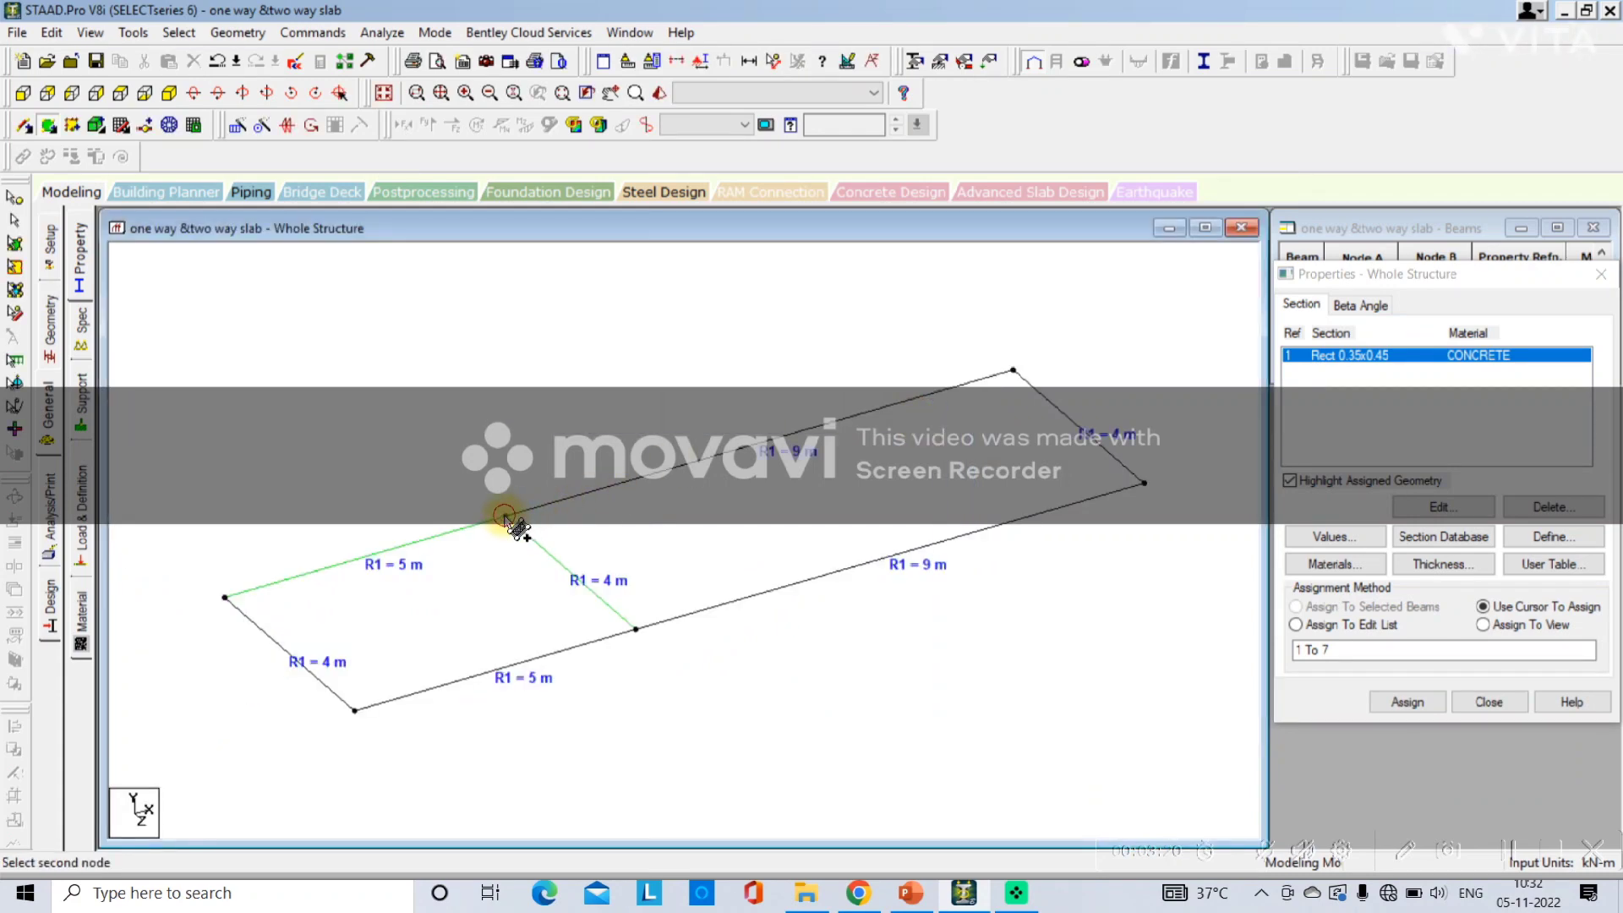
left_click(1013, 369)
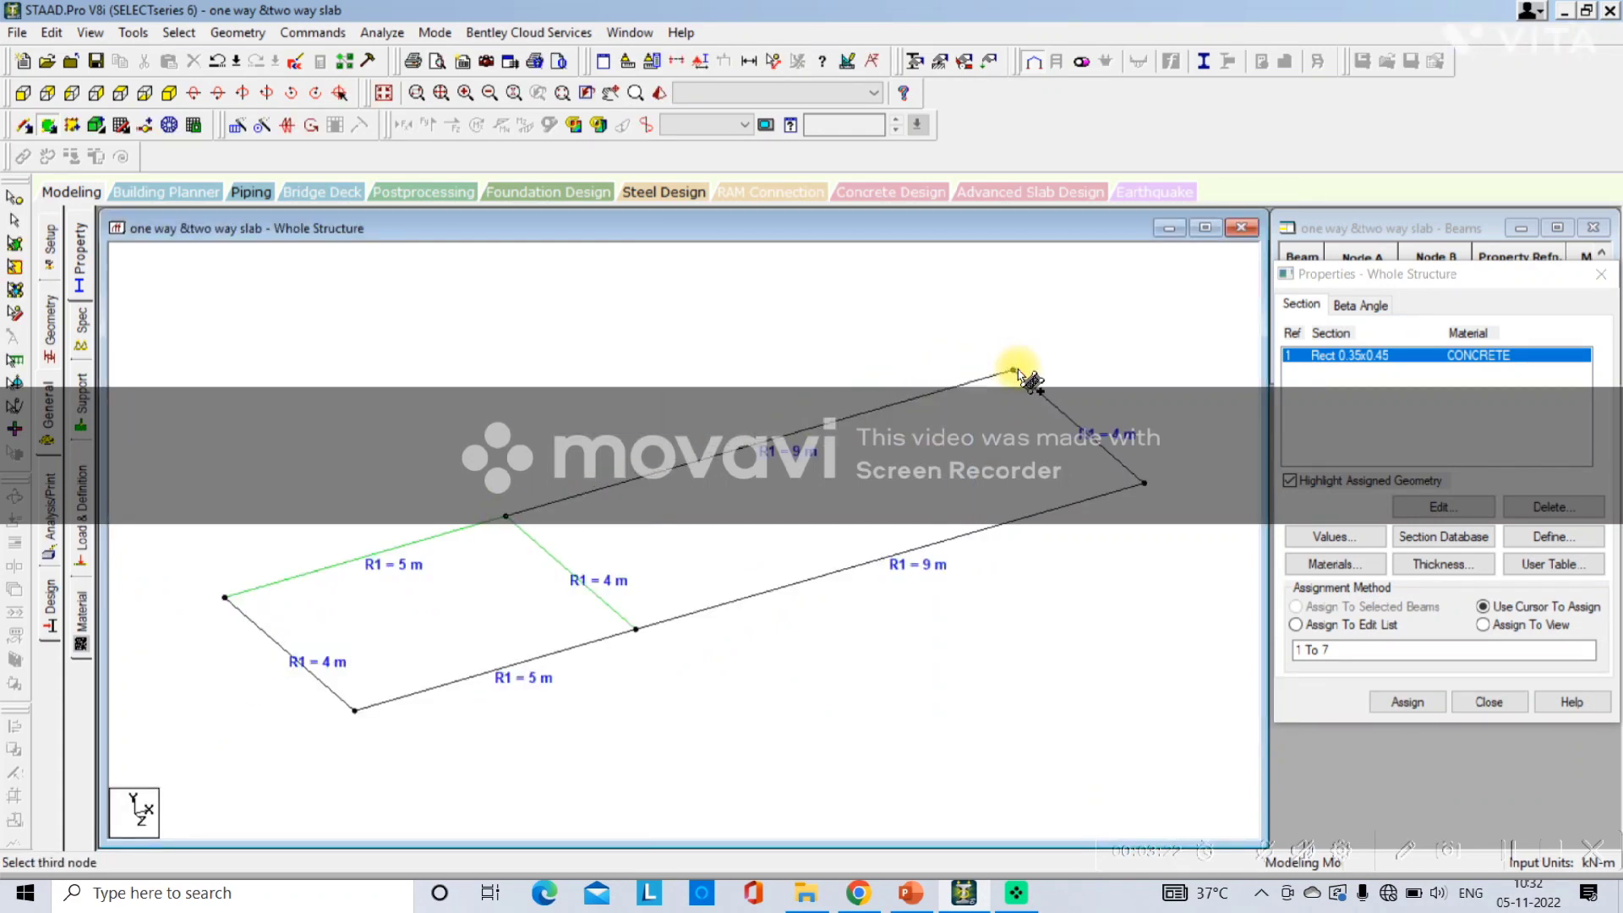
left_click(1145, 483)
left_click(636, 630)
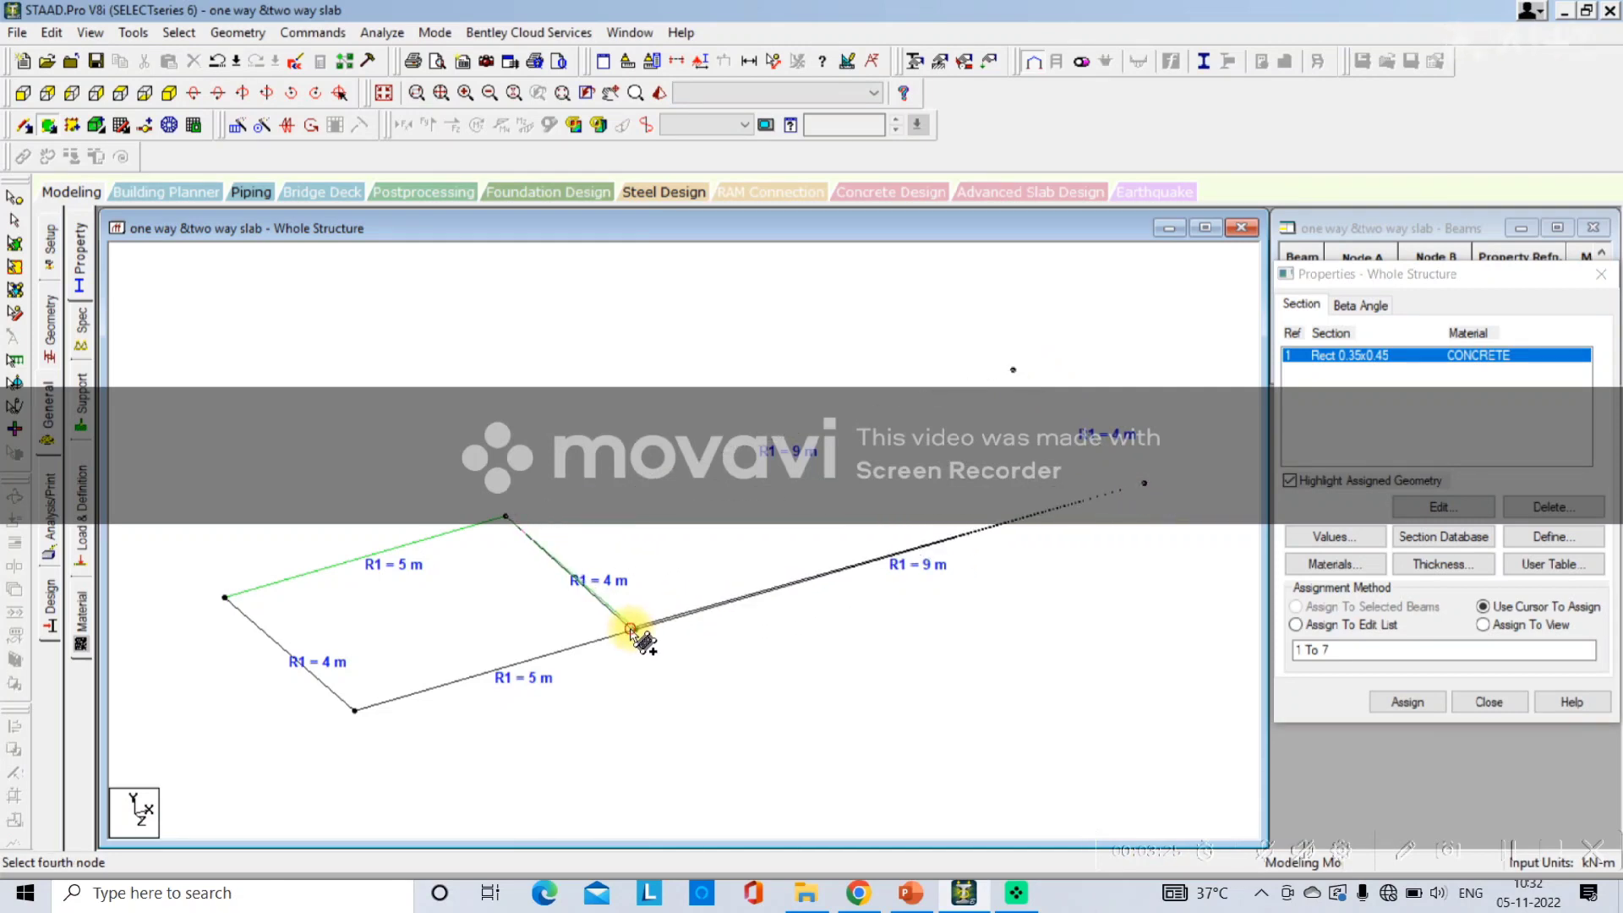
Open a 3D rendered view to inspect both plates, then close it.
right_click(734, 696)
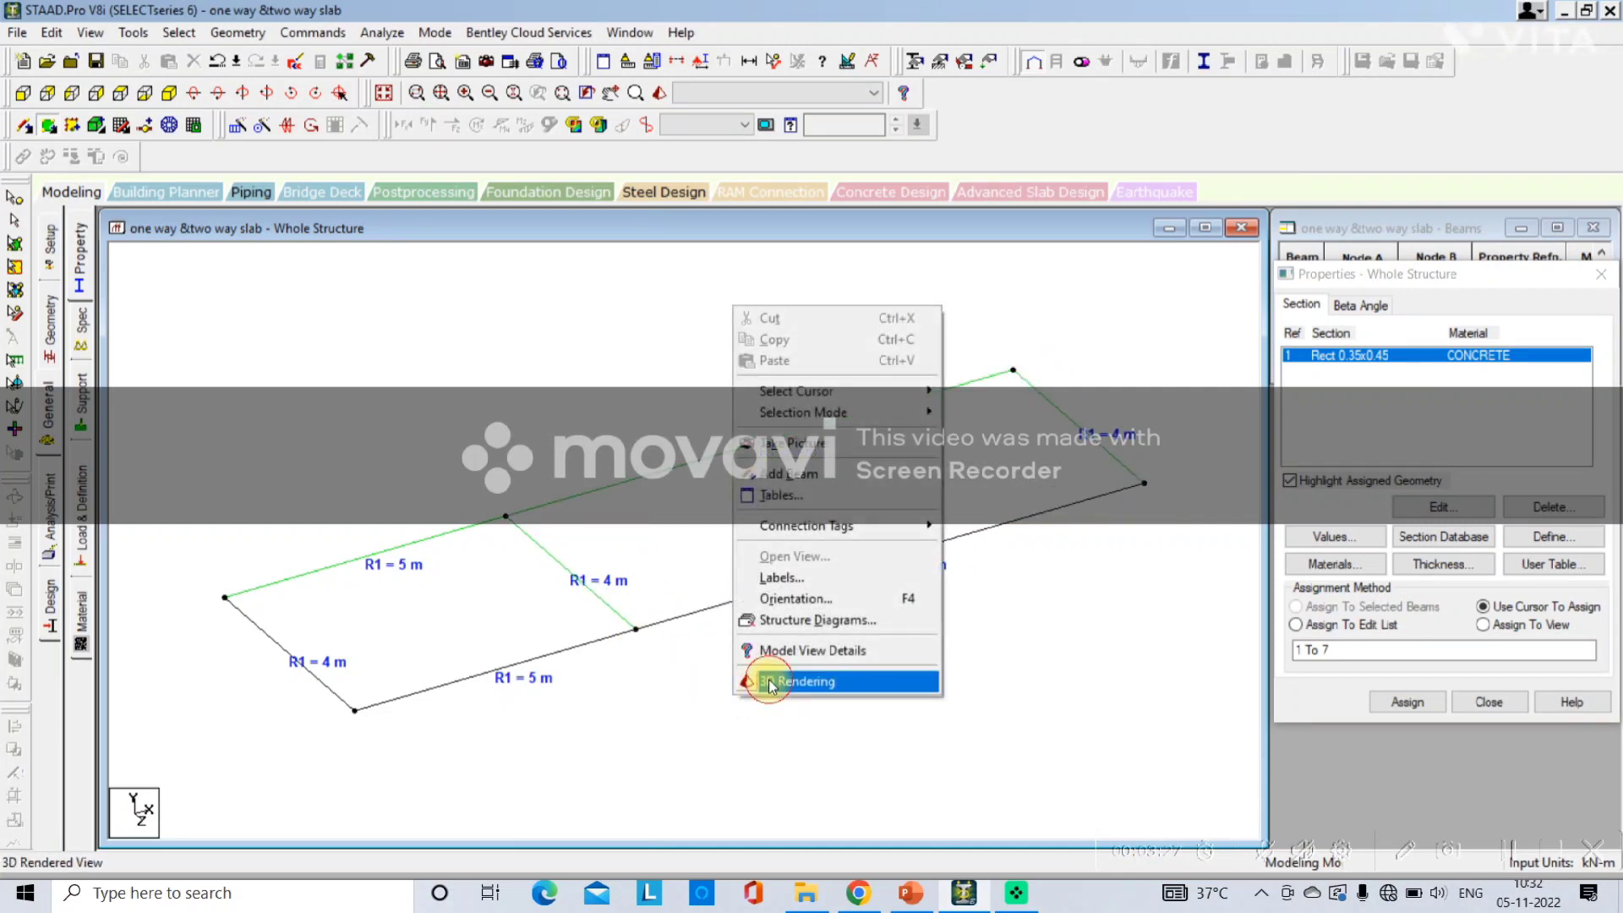
left_click(771, 682)
left_click_drag(844, 543, 913, 699)
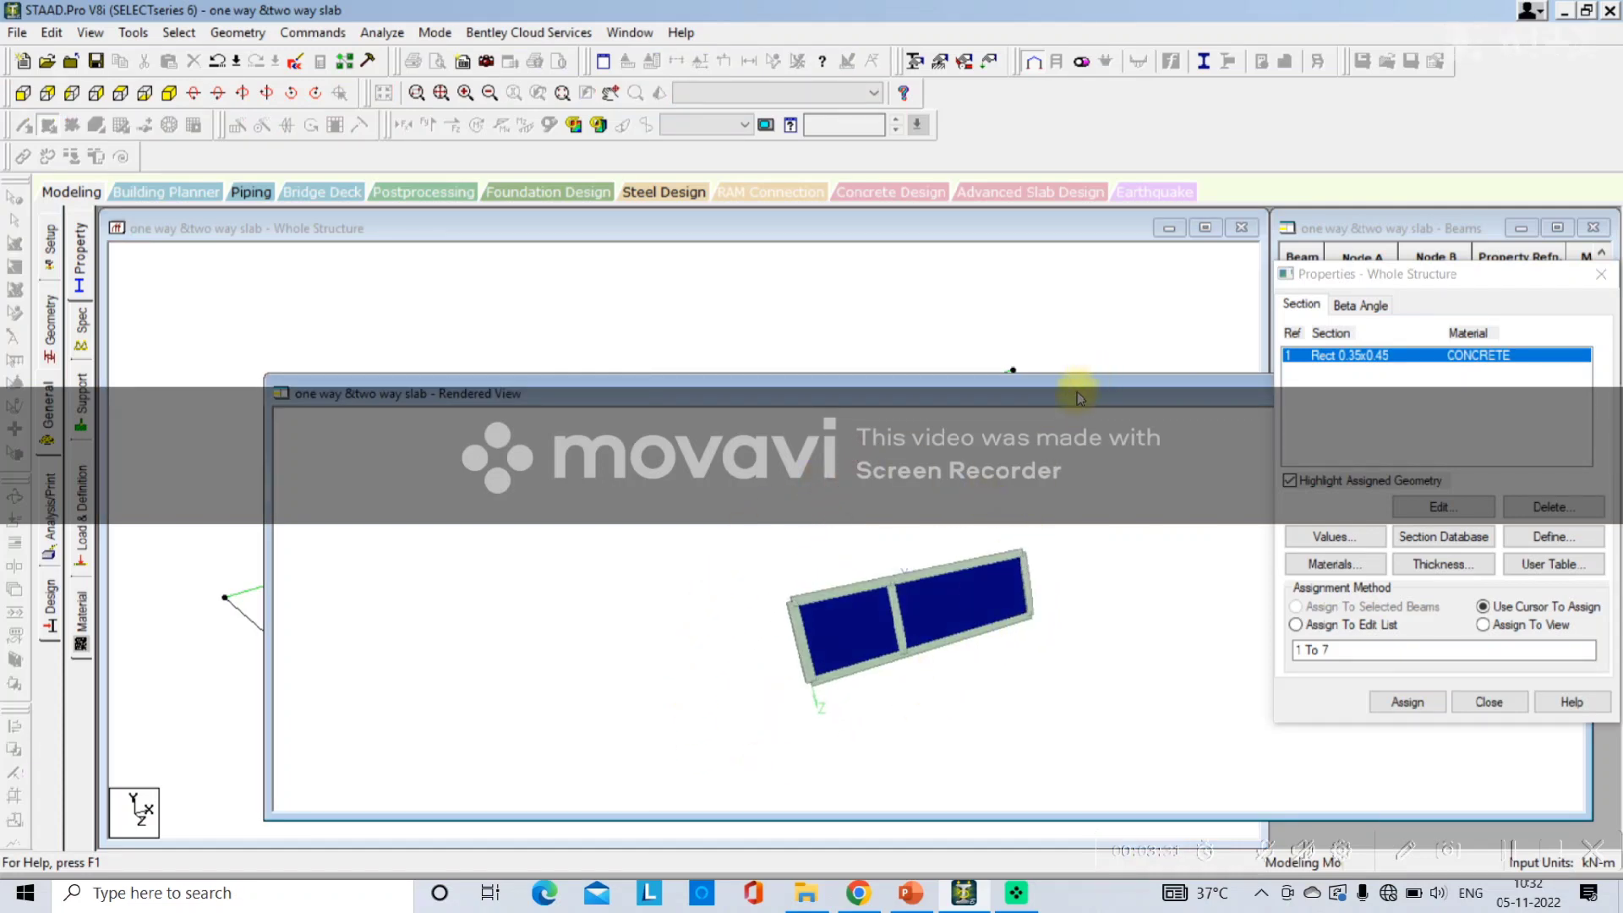
left_click_drag(1079, 397, 495, 410)
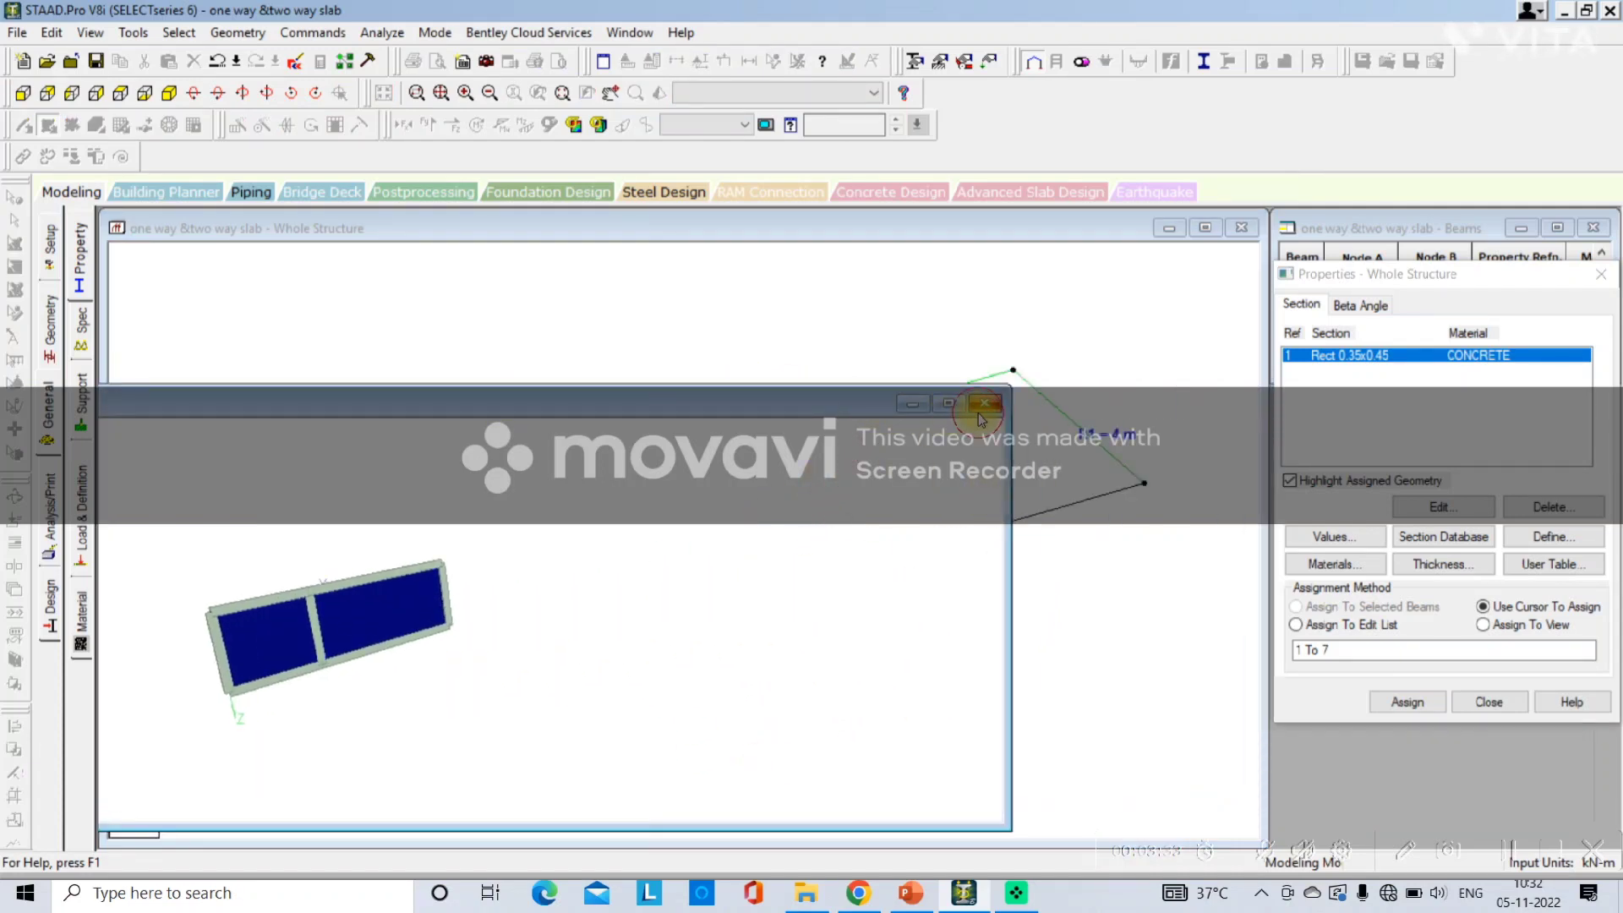
left_click(981, 409)
Define a concrete plate thickness of 0.25 m at all four nodes.
left_click(1427, 565)
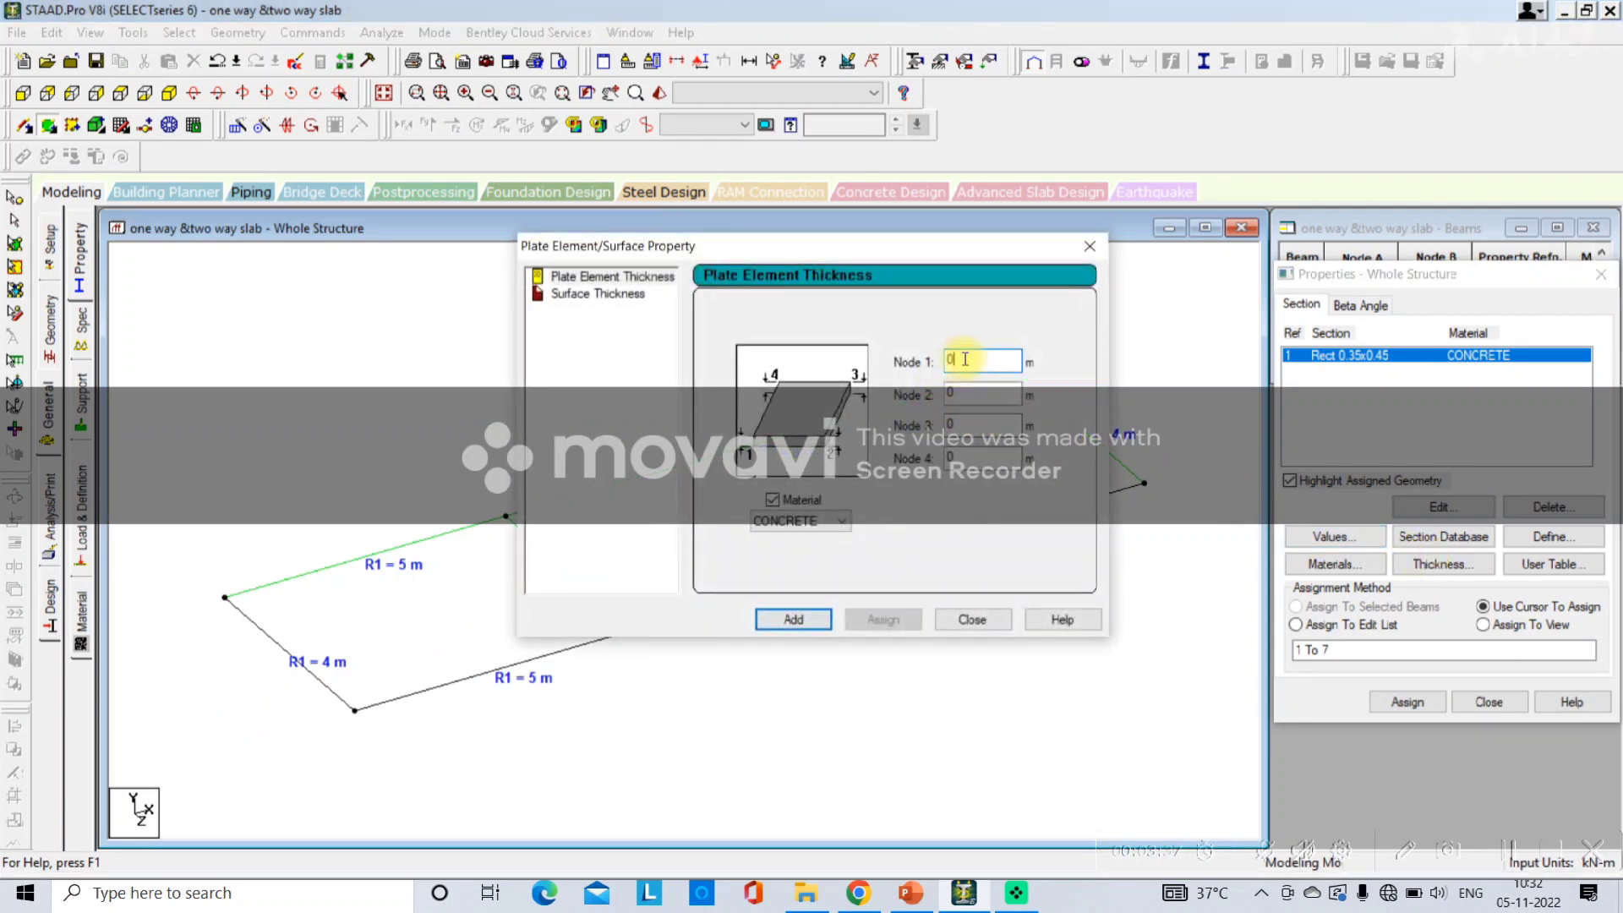
type("0.25")
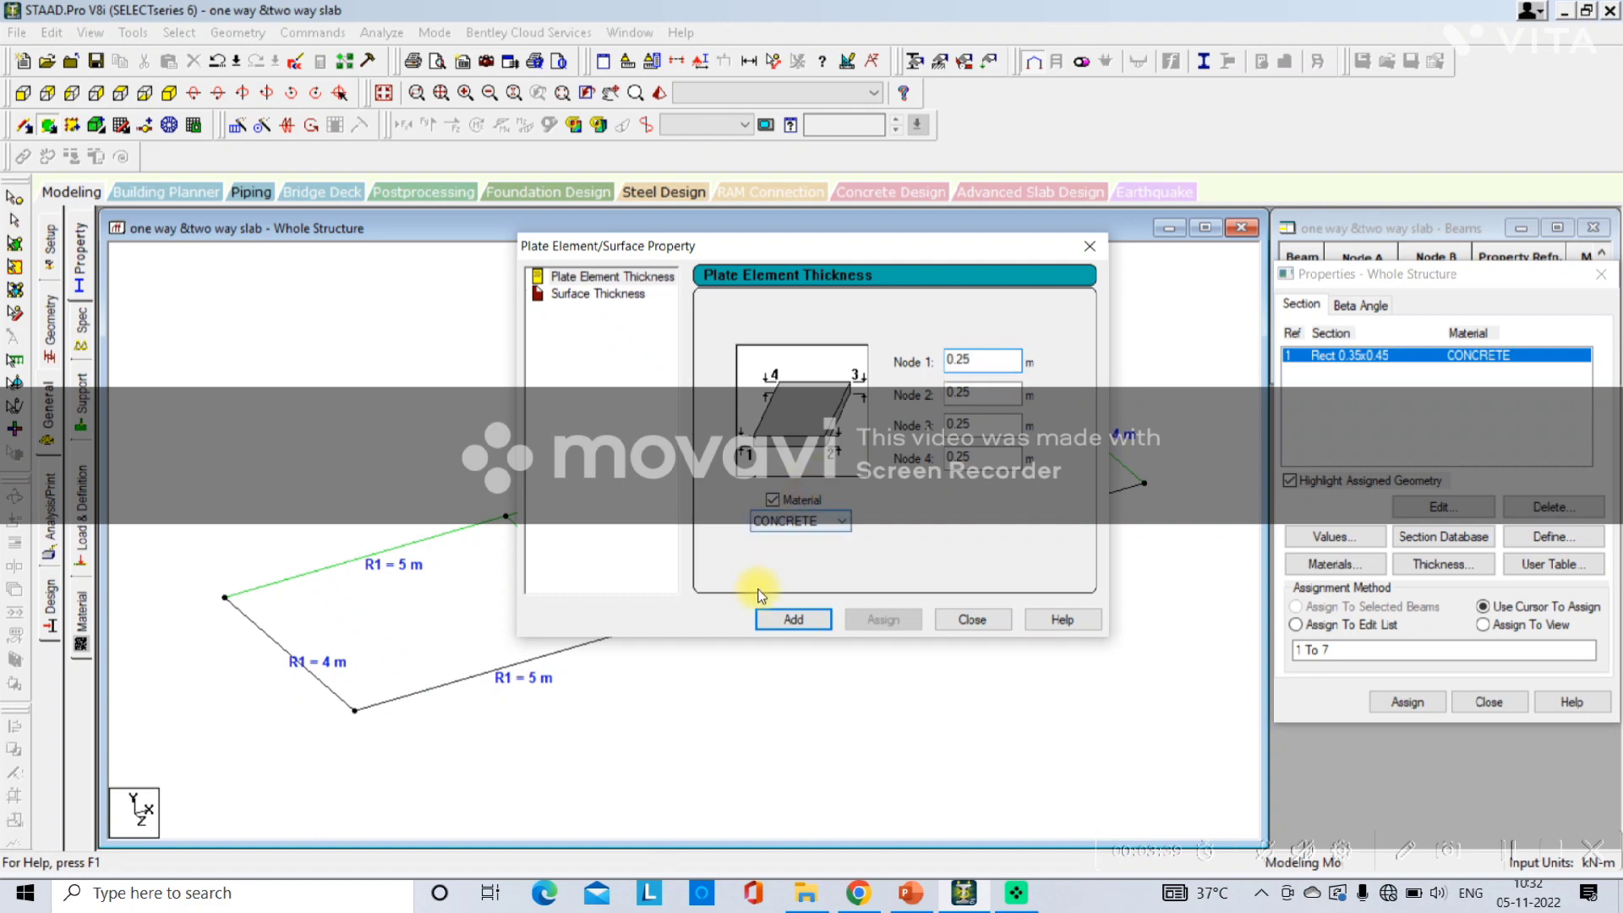
left_click(793, 619)
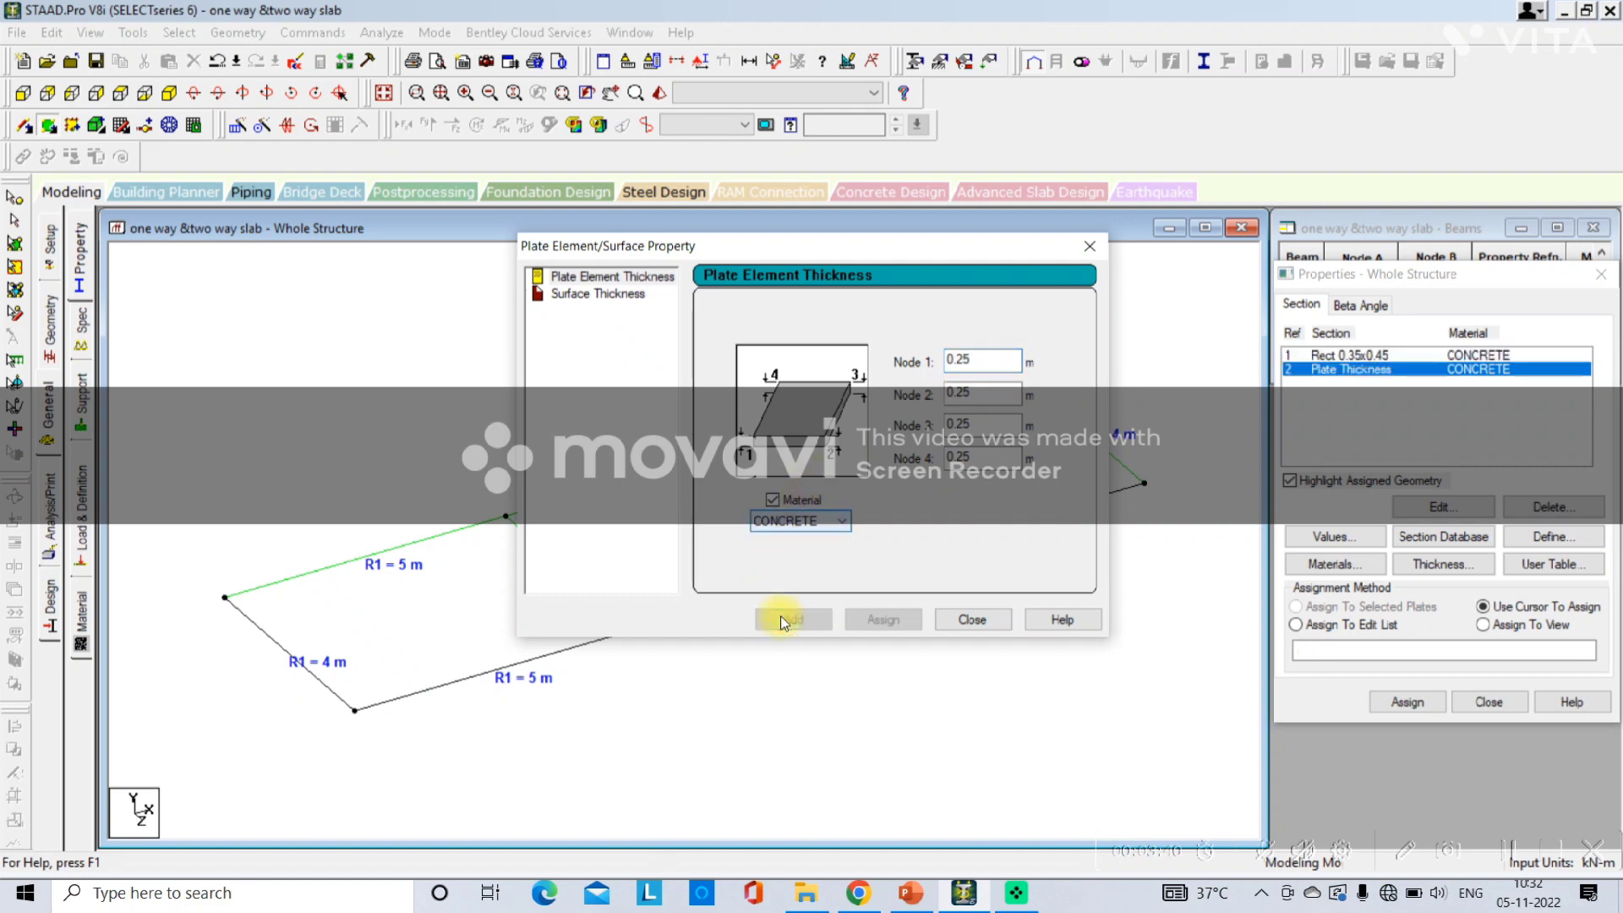
left_click(946, 622)
Assign the plate thickness to both plates in the current view and open the supports settings.
left_click(1359, 370)
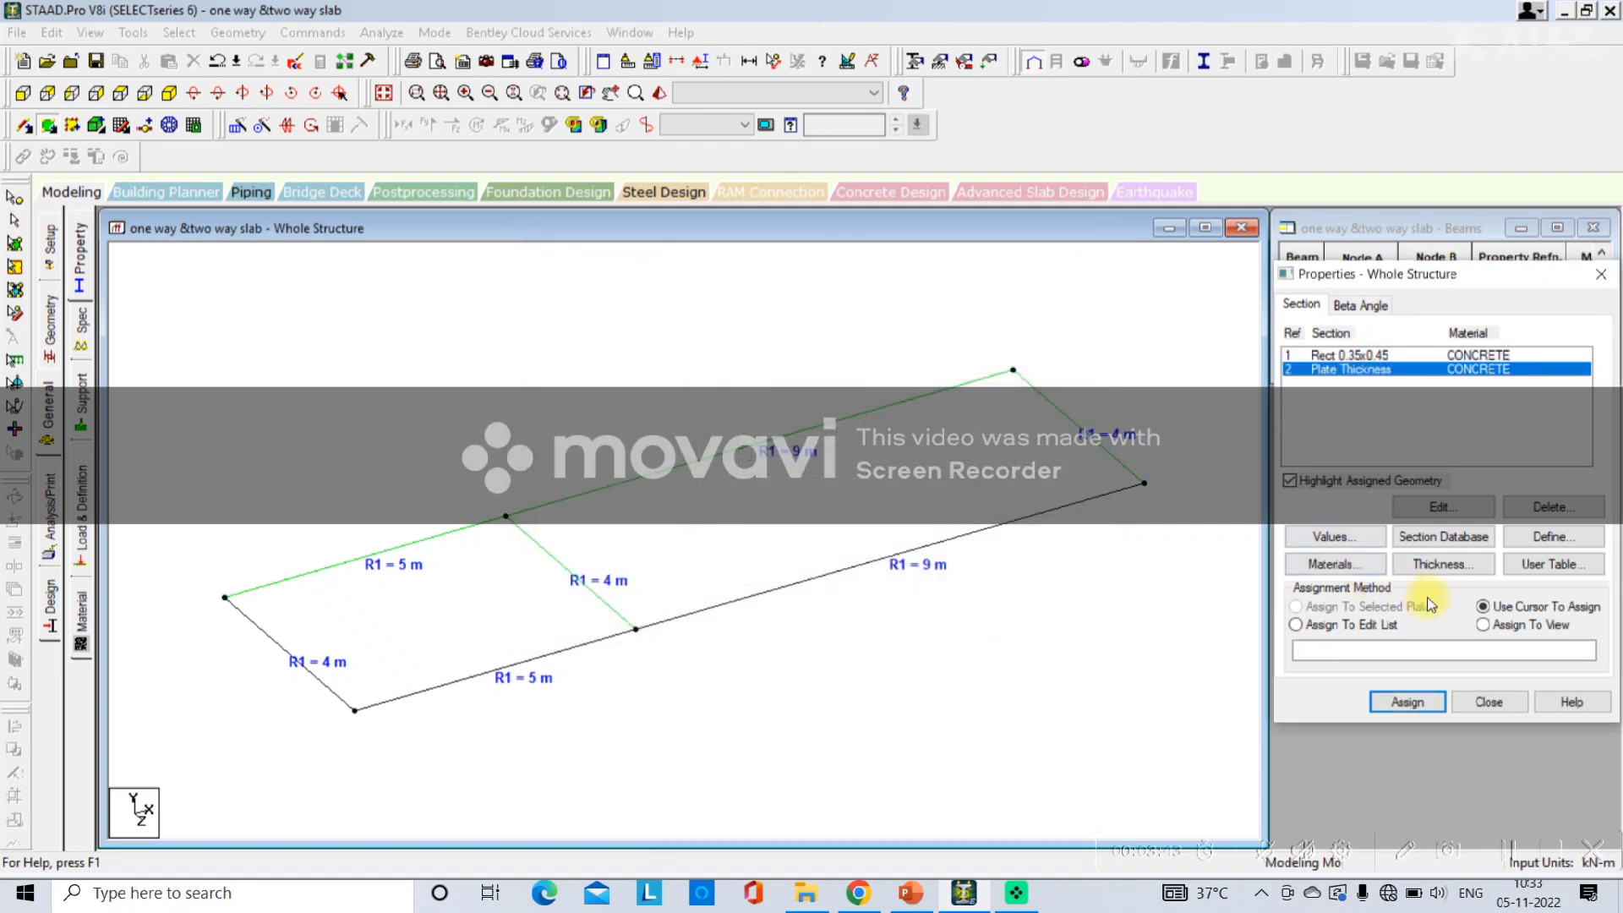
left_click(1488, 627)
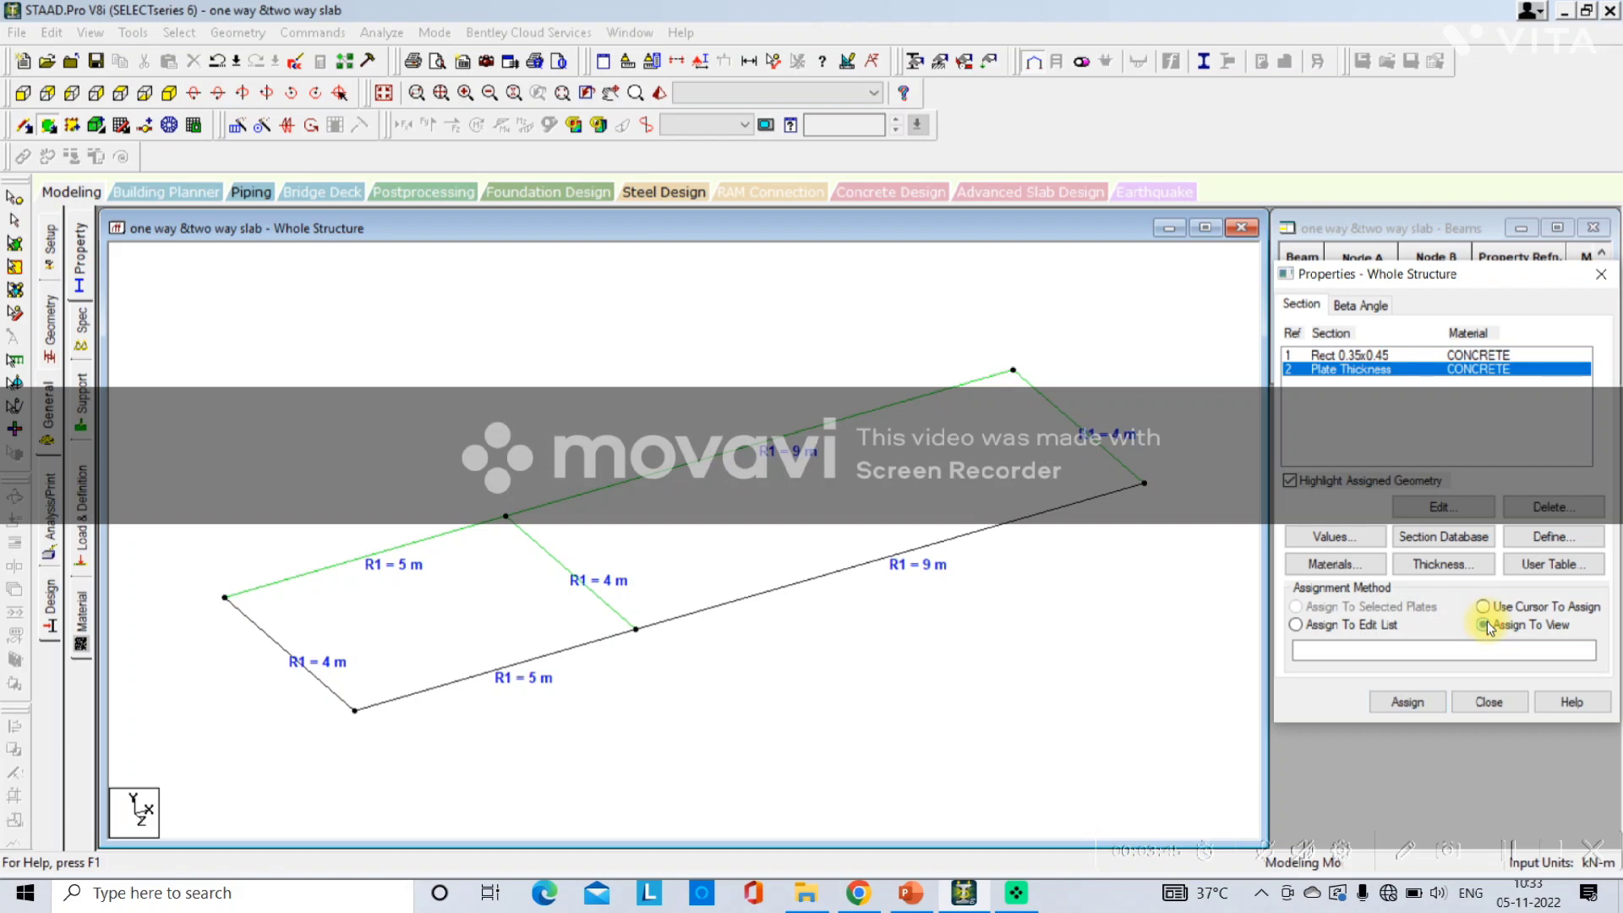
left_click(1407, 702)
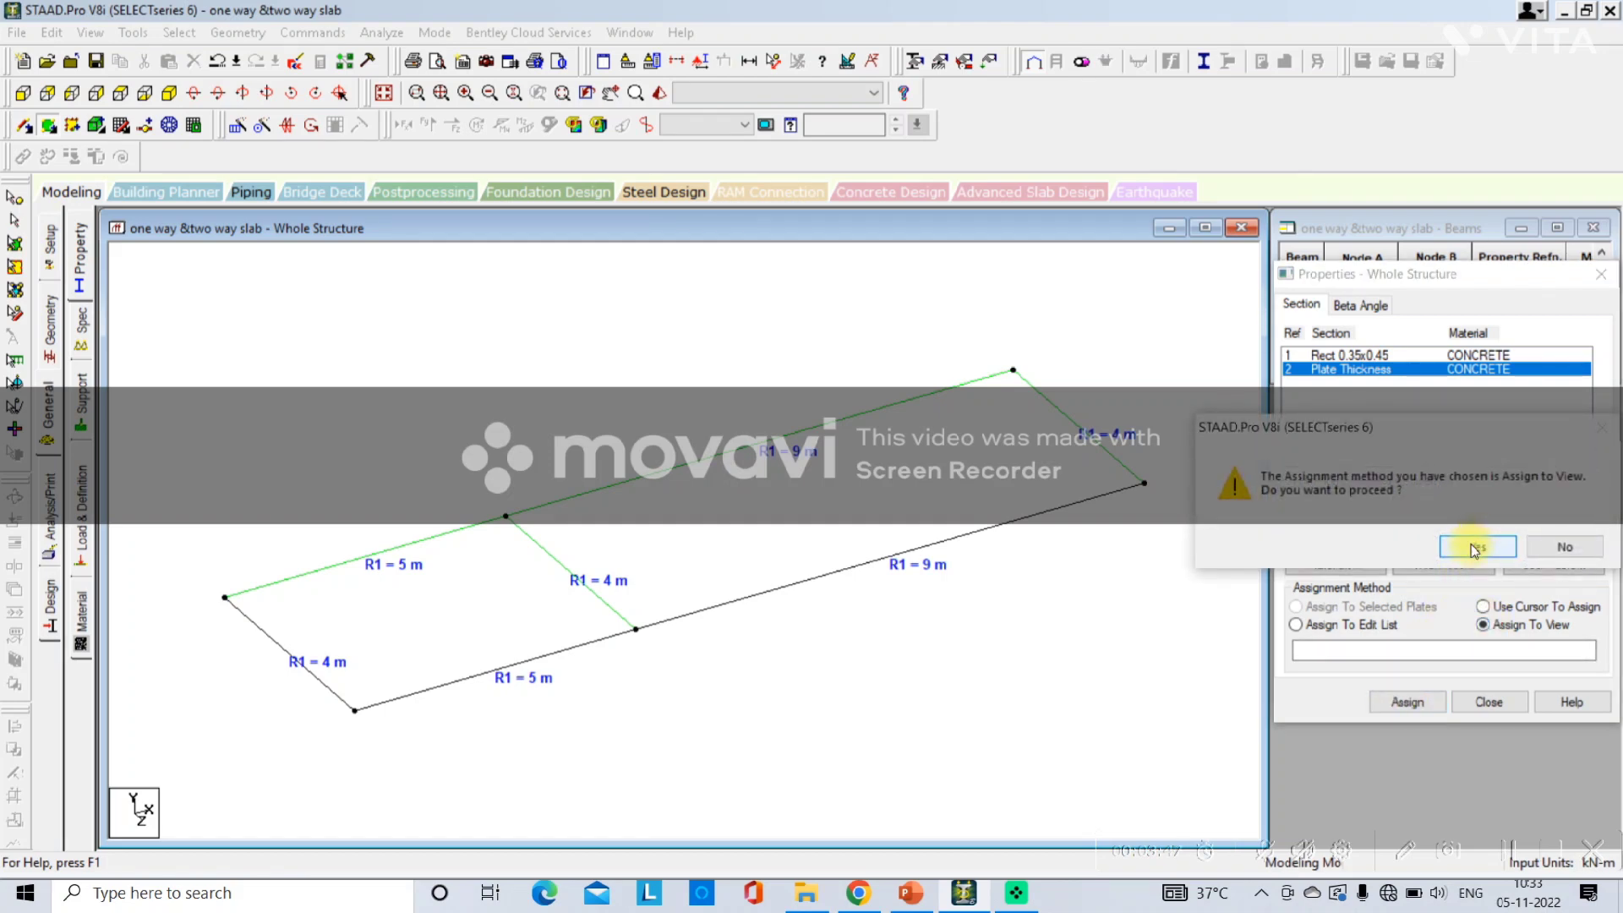
left_click(1475, 548)
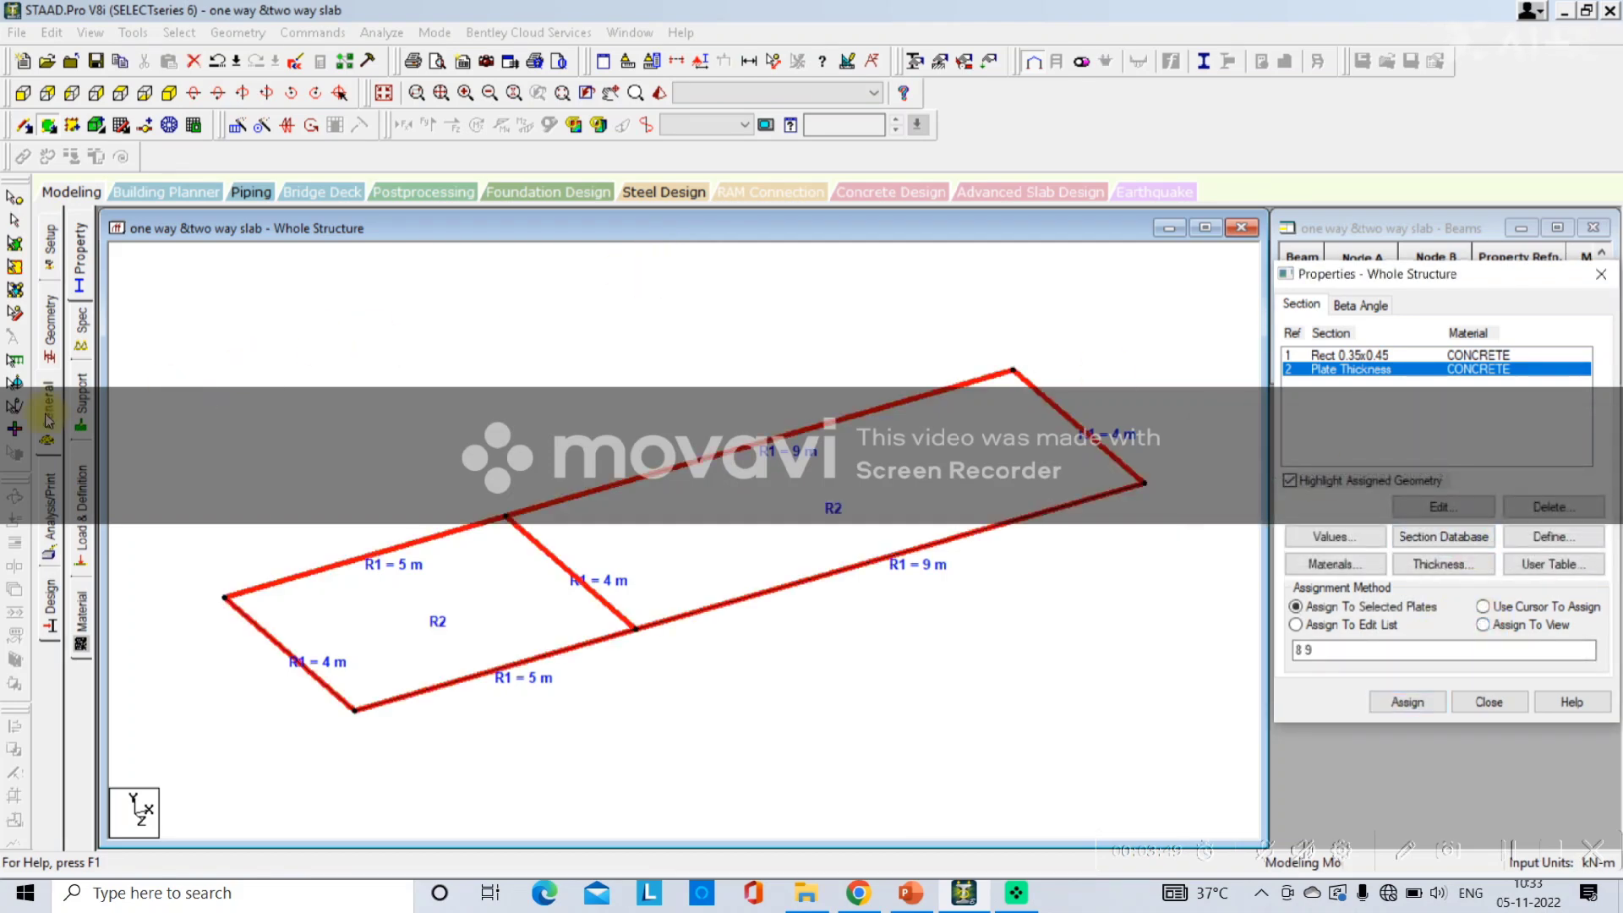
left_click(82, 413)
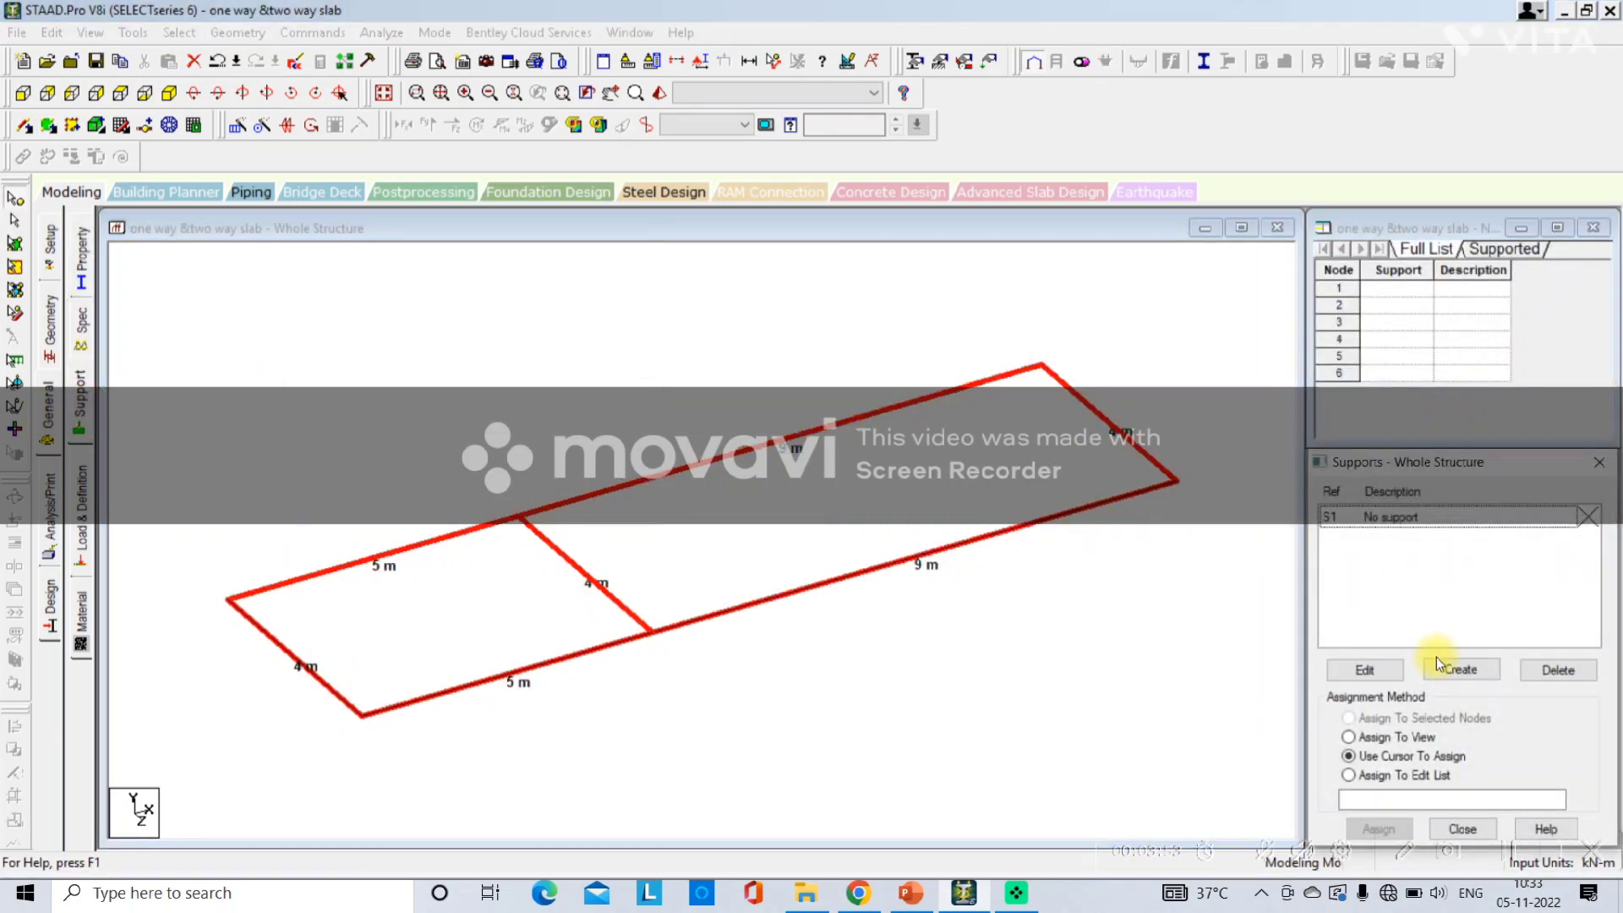
Switch to PowerPoint and add a new line "Thickness-Plate" under the General-Property item on the slide.
left_click(910, 893)
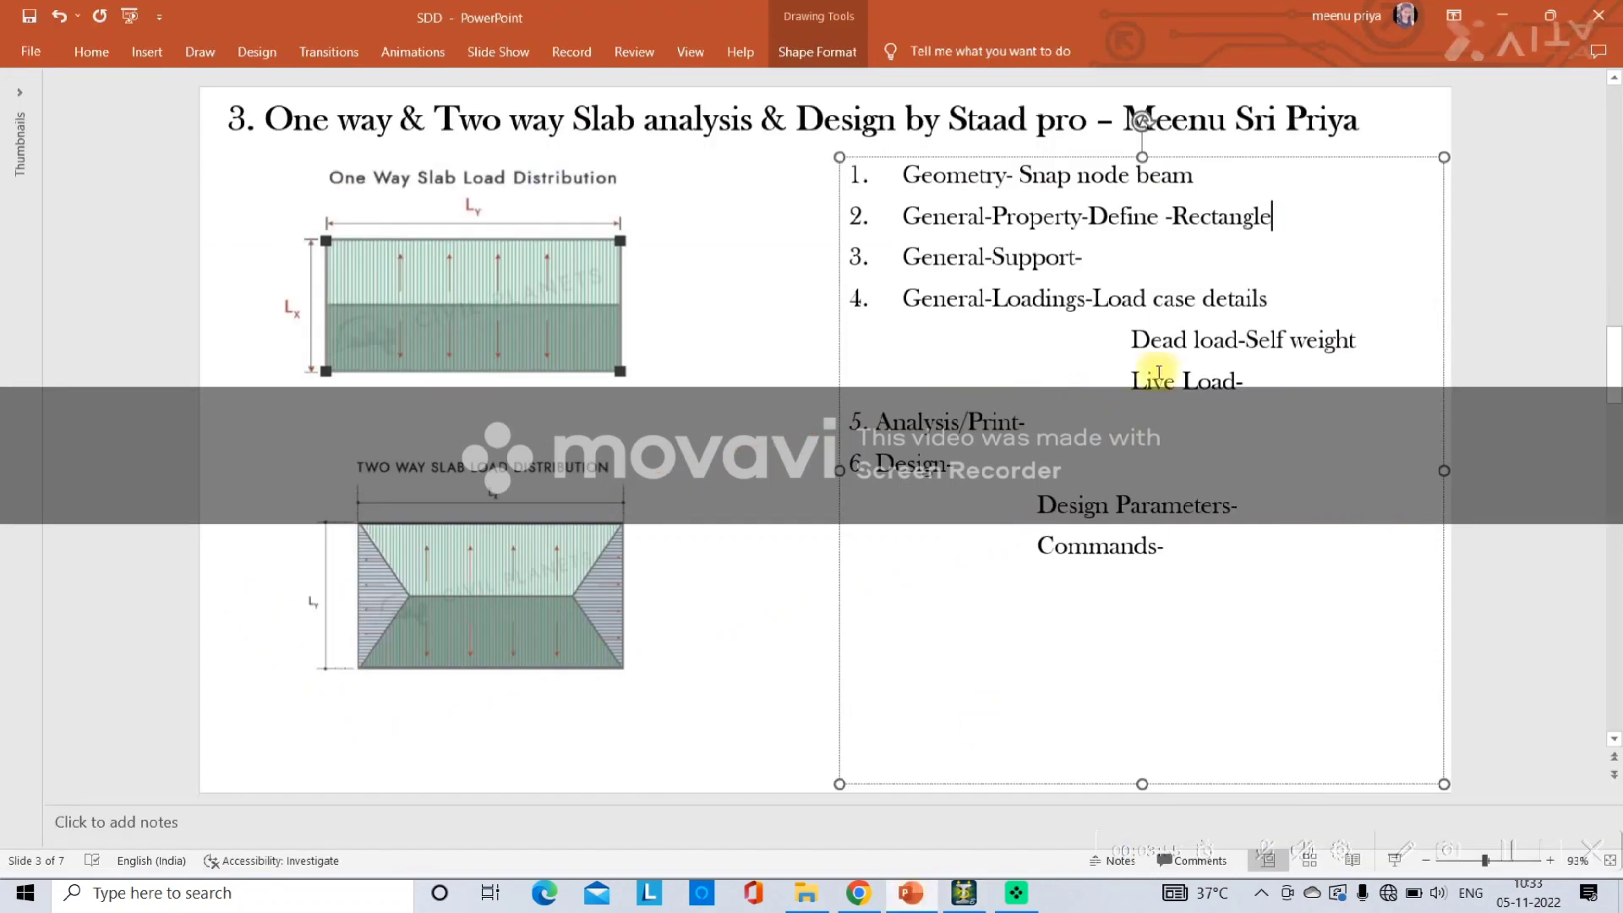
key("Return")
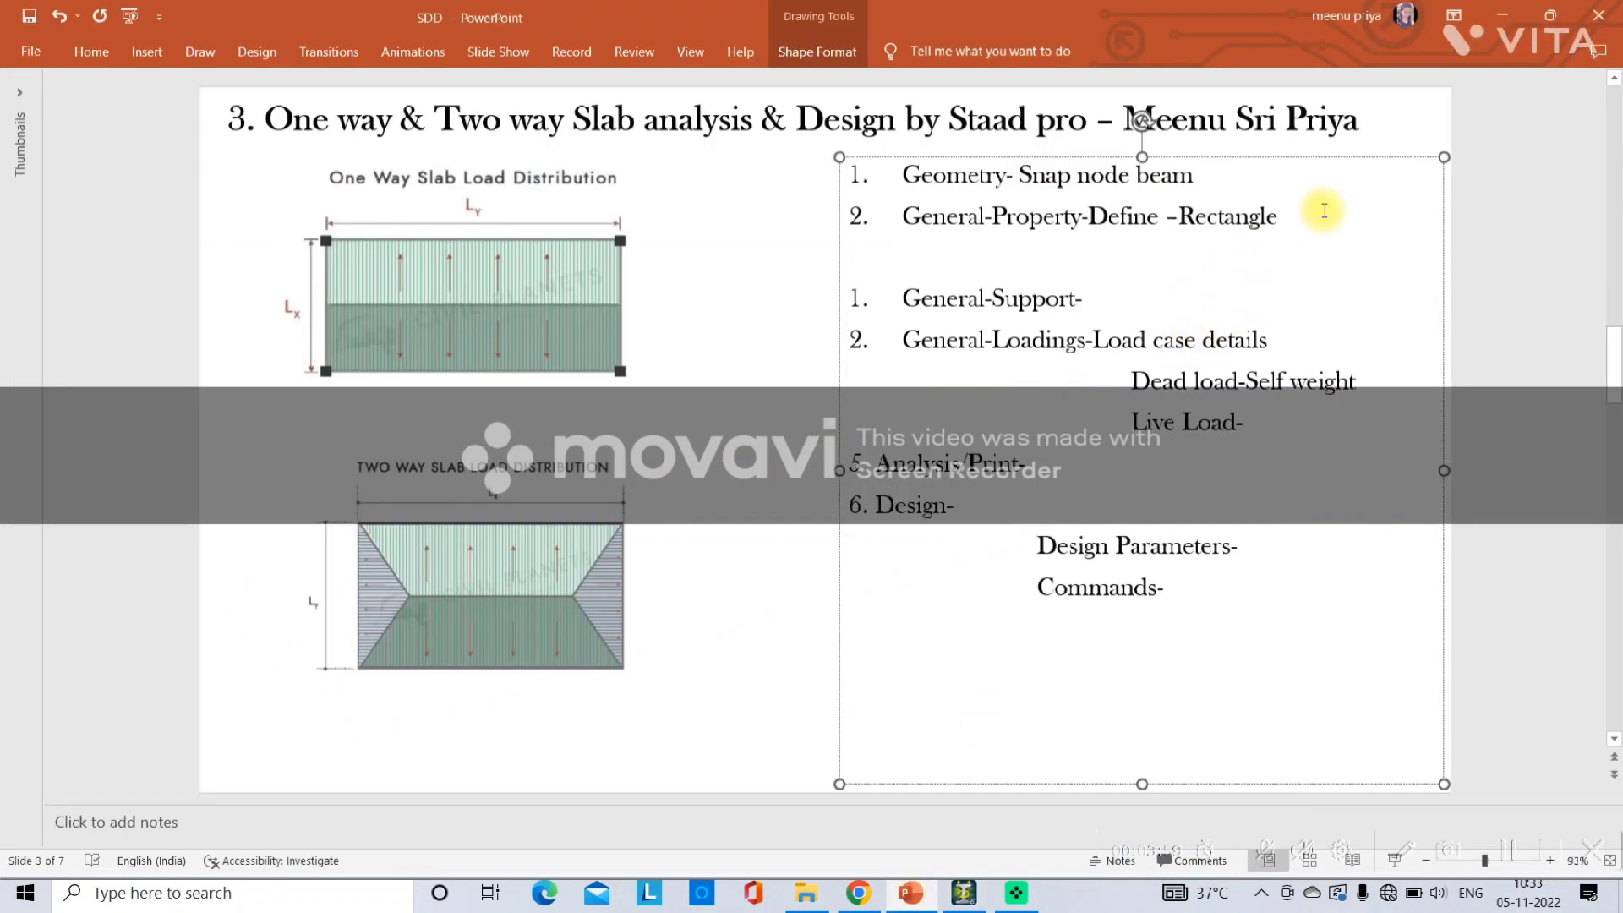
type("Thickness-")
type("Plate")
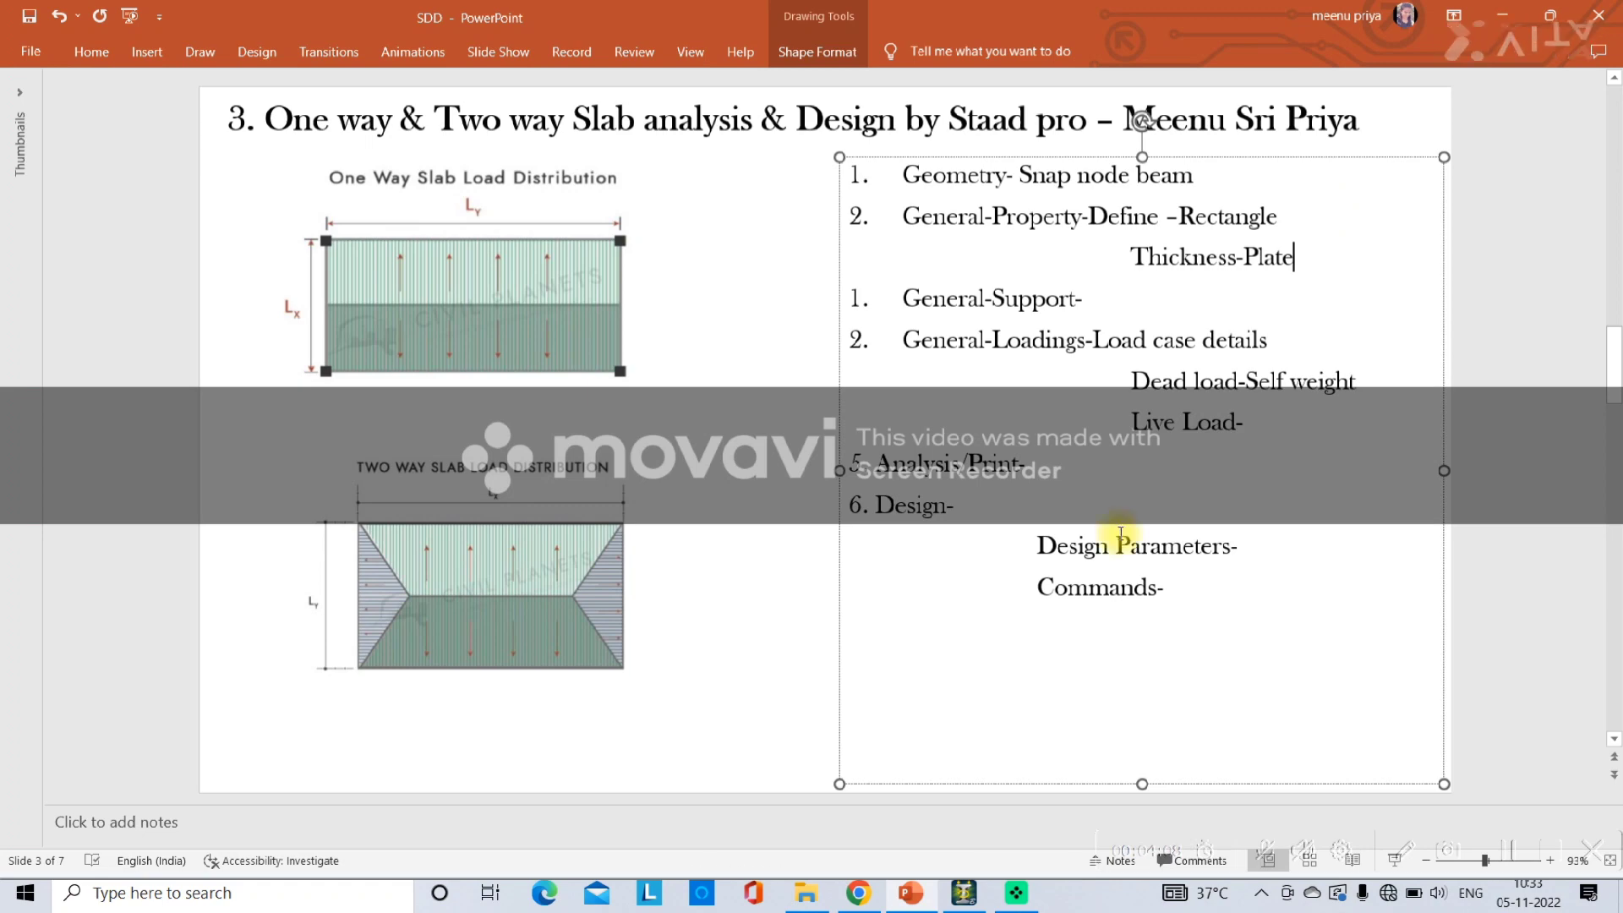
Switch back to STAAD.Pro and create a new fixed support.
left_click(964, 893)
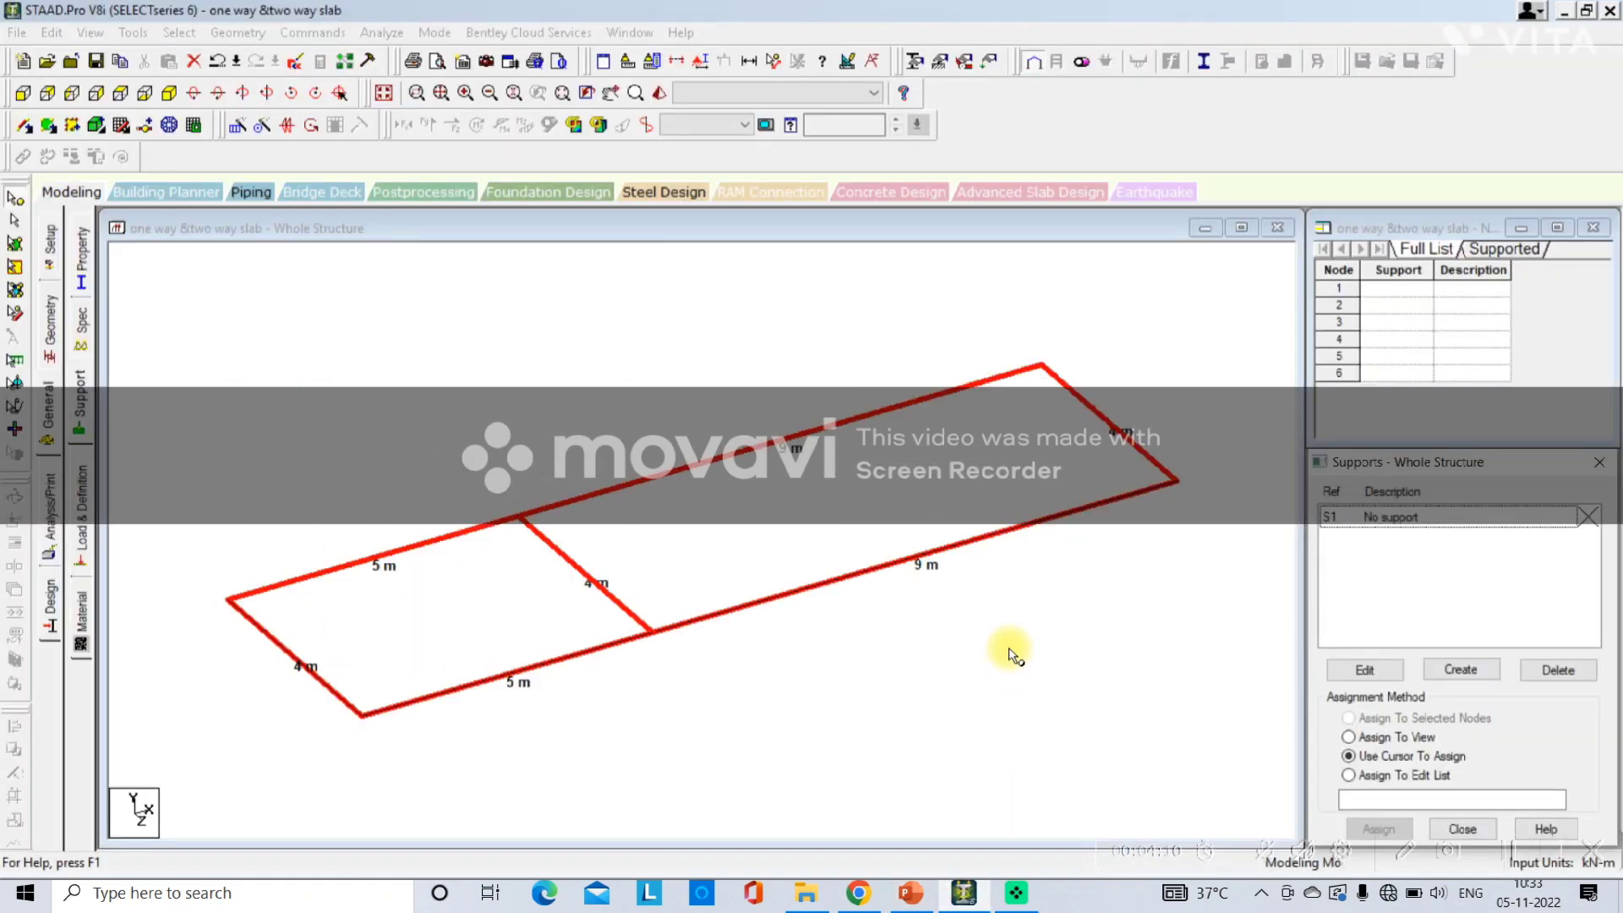
left_click(1460, 669)
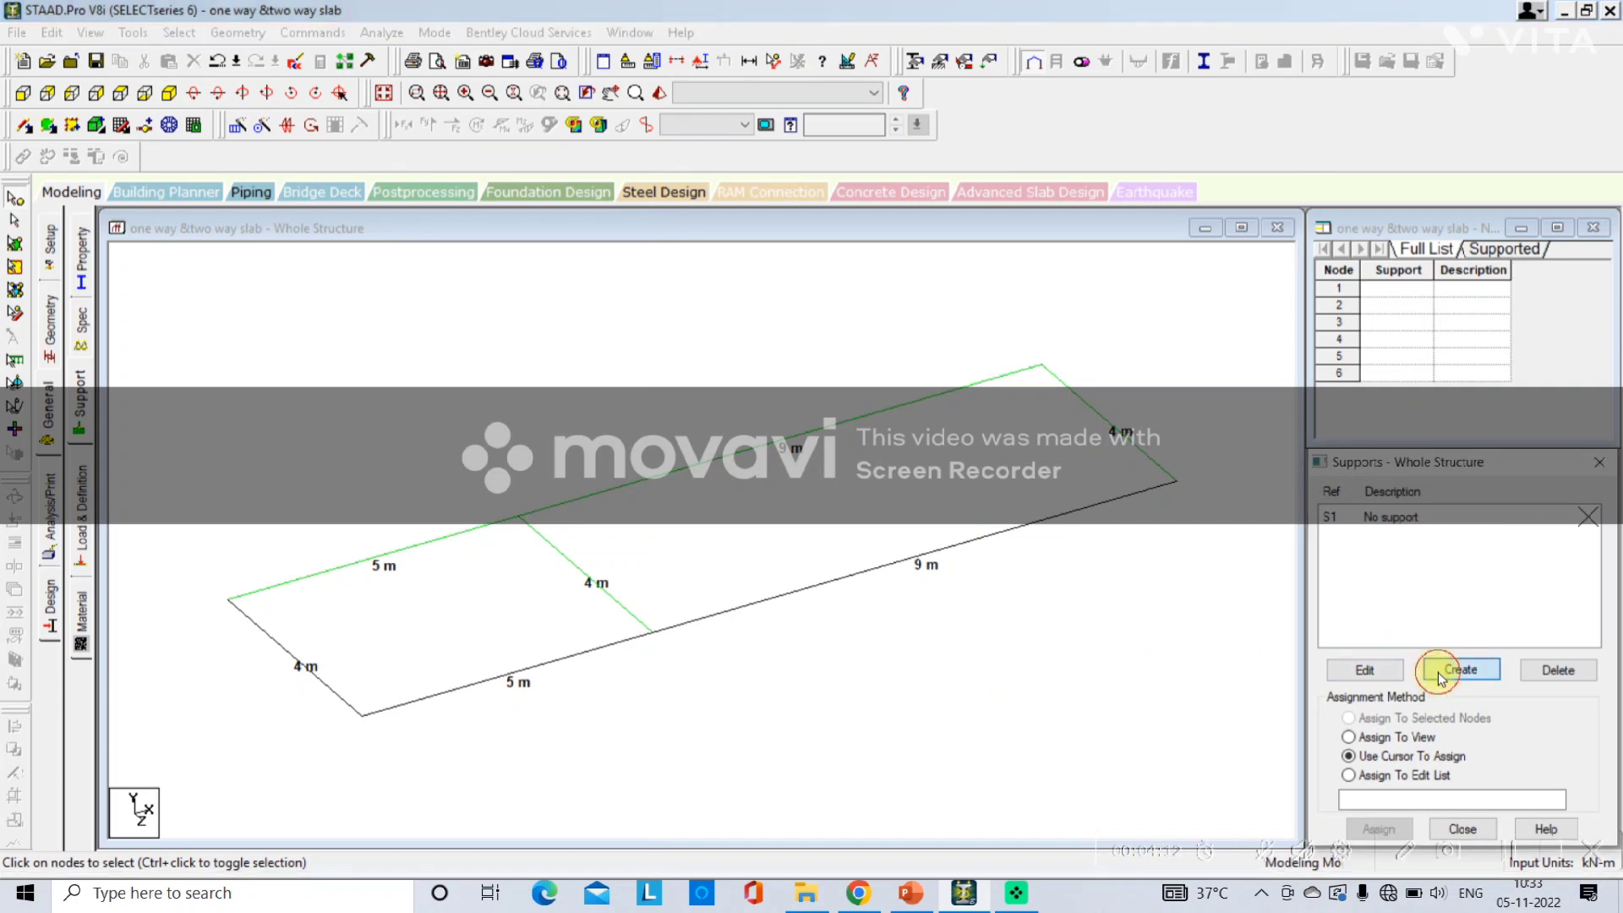
left_click_drag(1292, 373, 1308, 202)
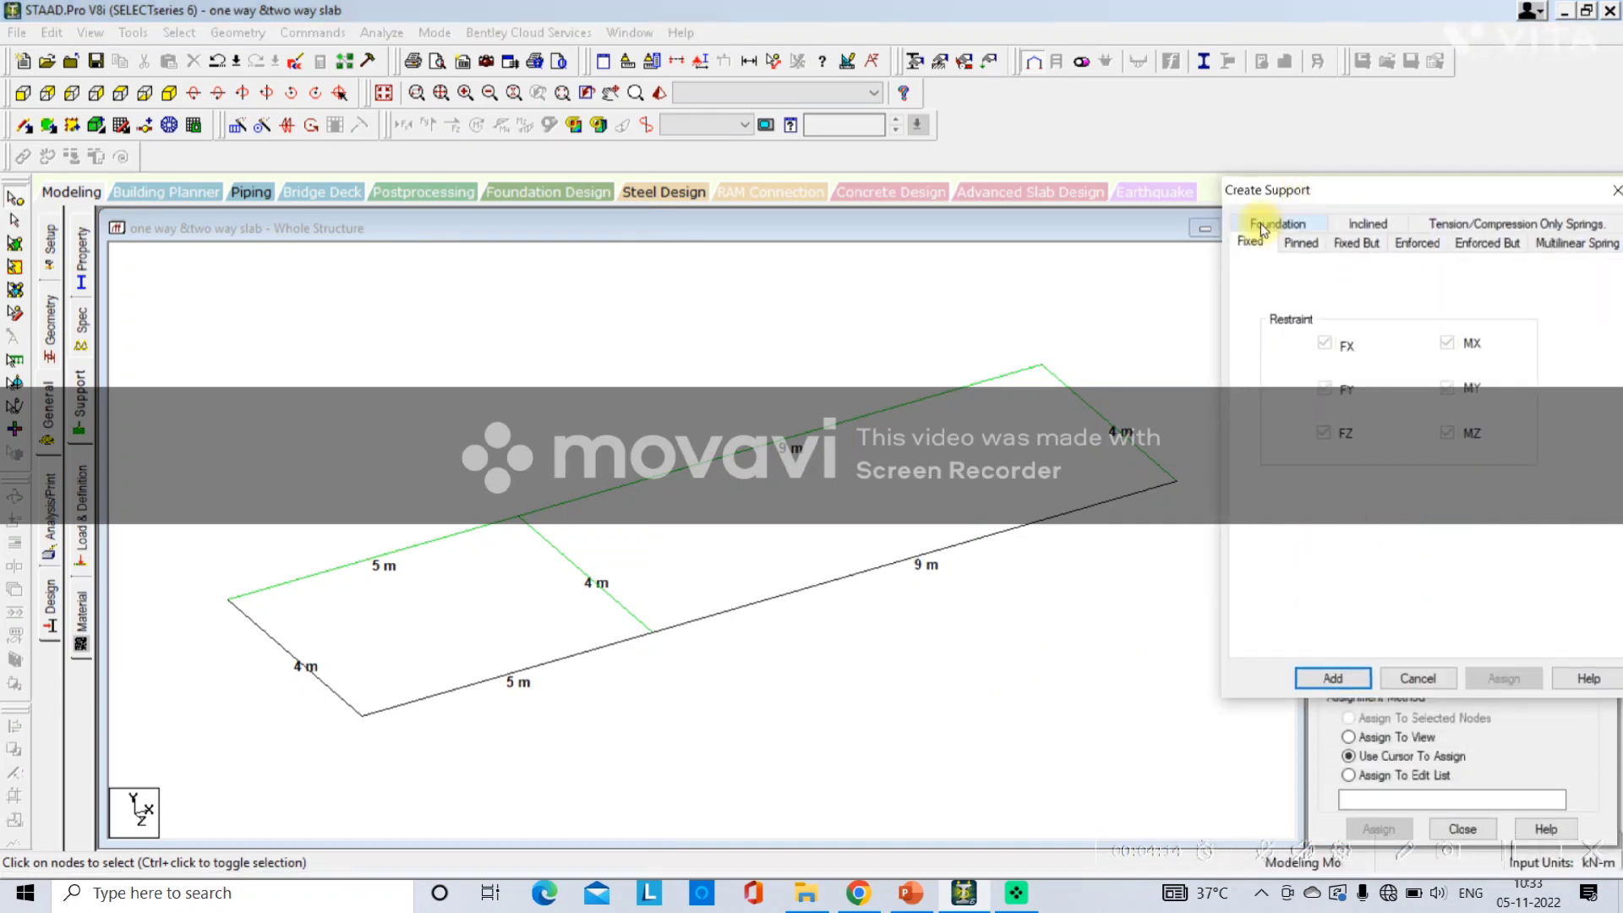
left_click(1333, 678)
Assign the fixed support to all nodes in the current view, confirming the assignment.
left_click(1372, 542)
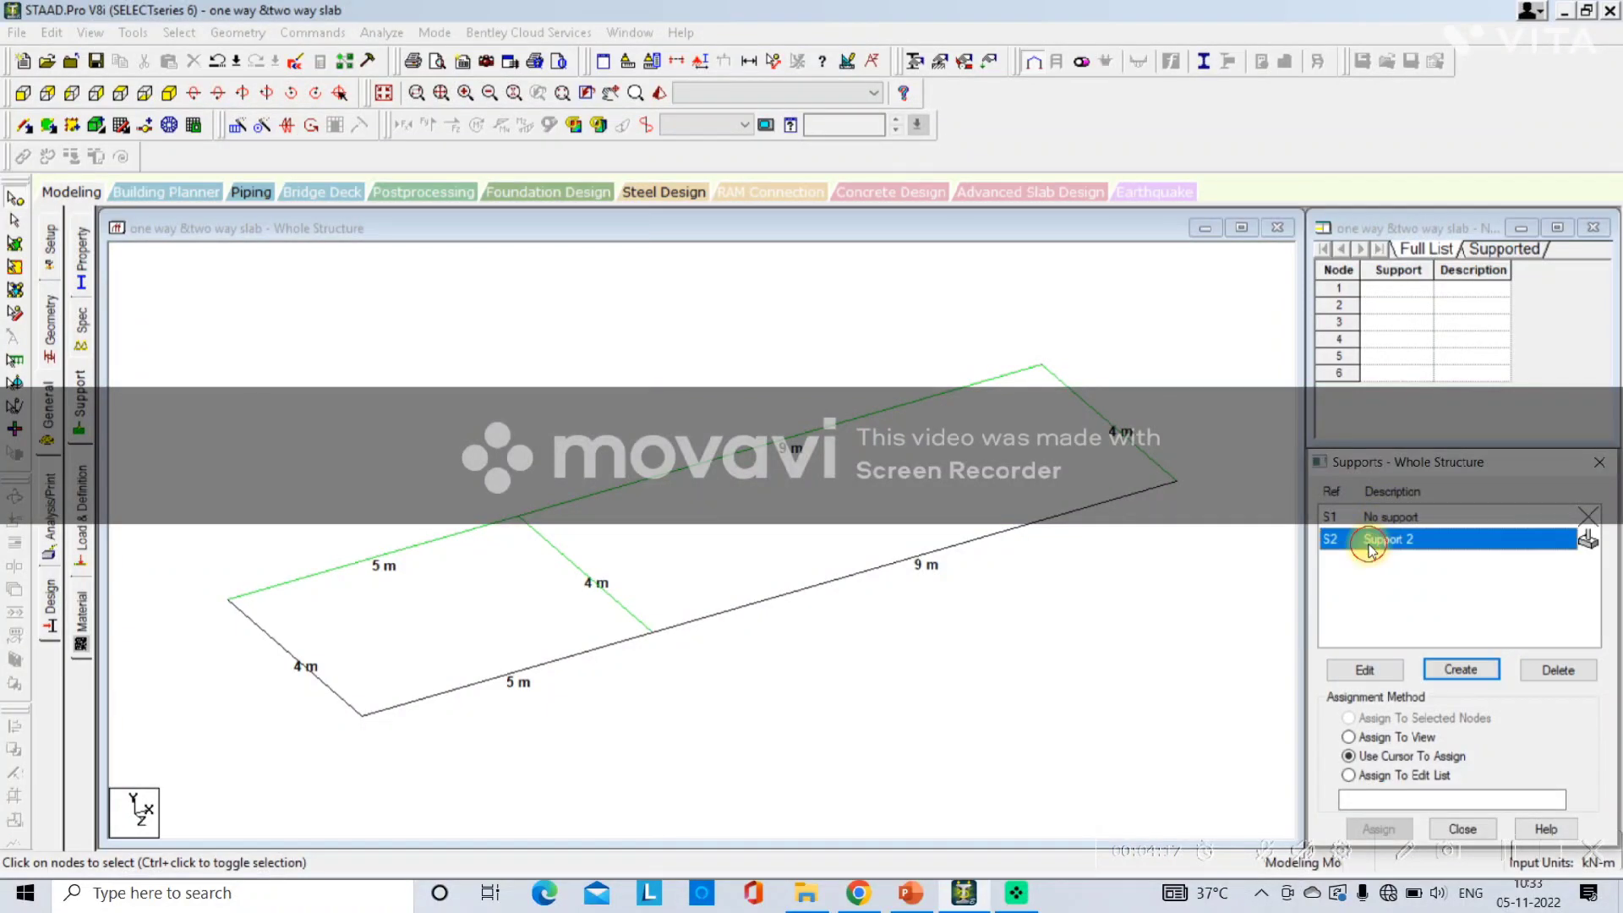
left_click(1361, 739)
left_click_drag(1401, 470, 1410, 353)
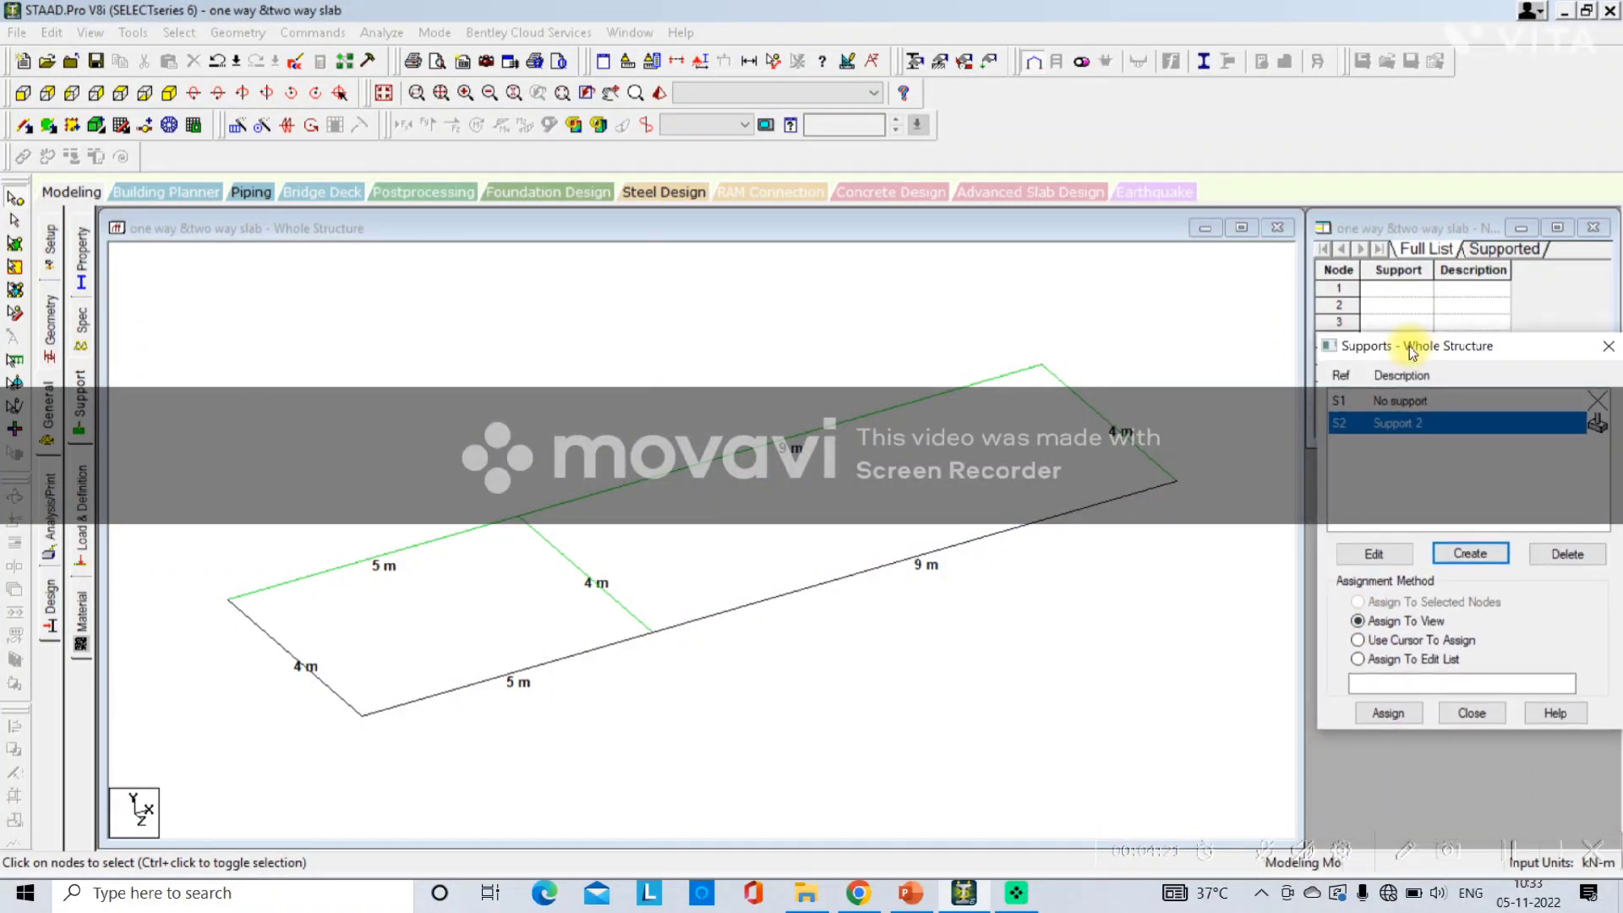
left_click(1380, 713)
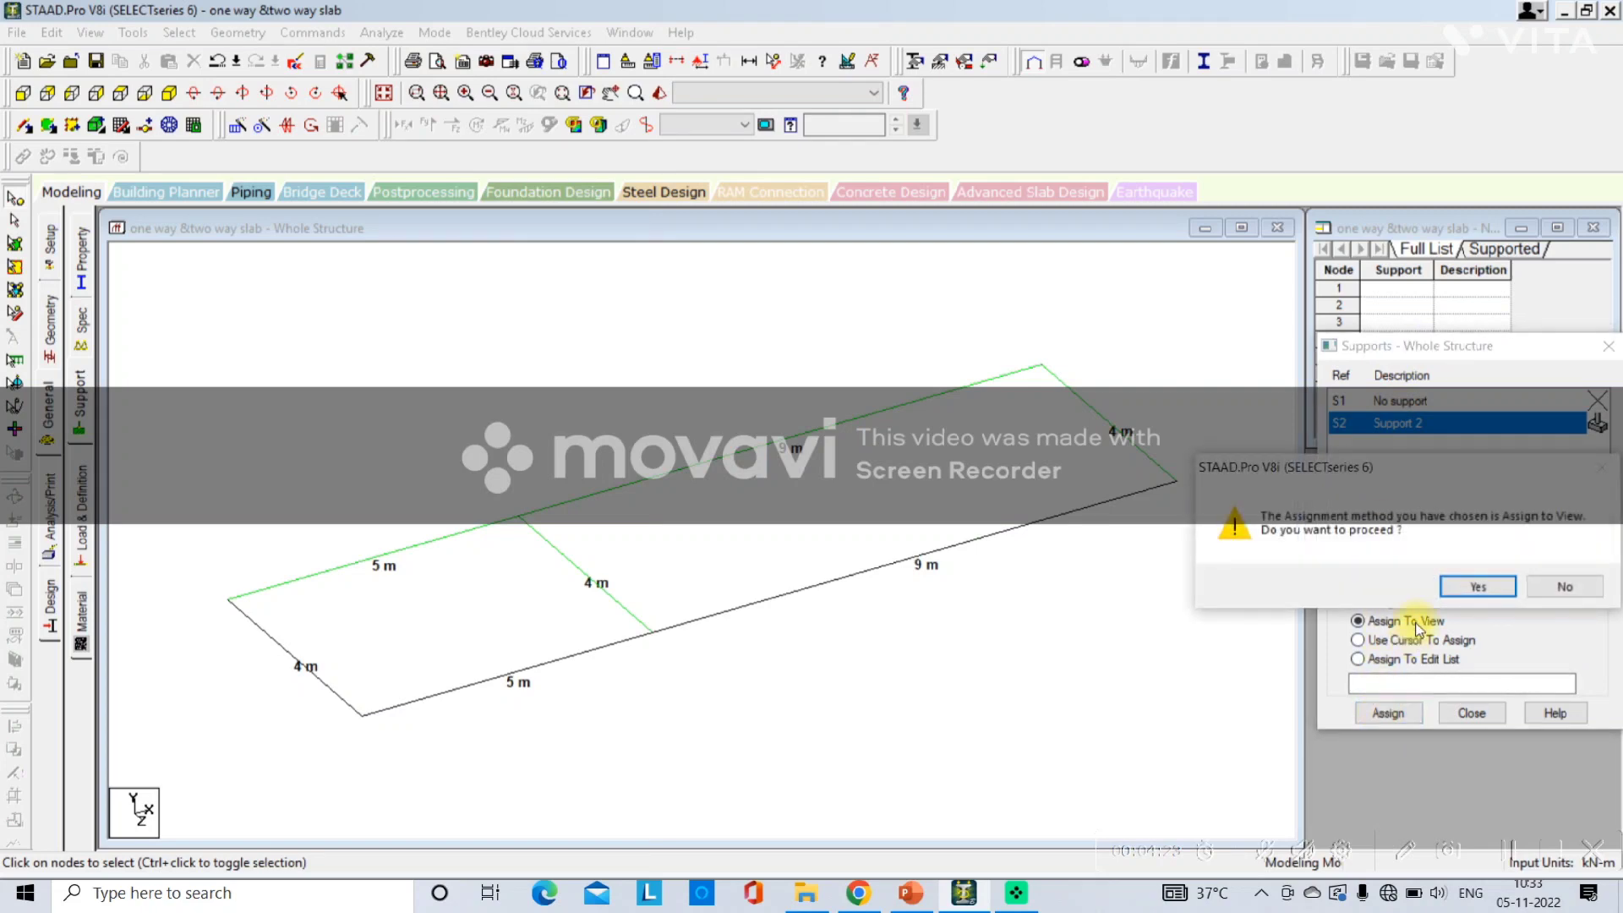
left_click(1455, 589)
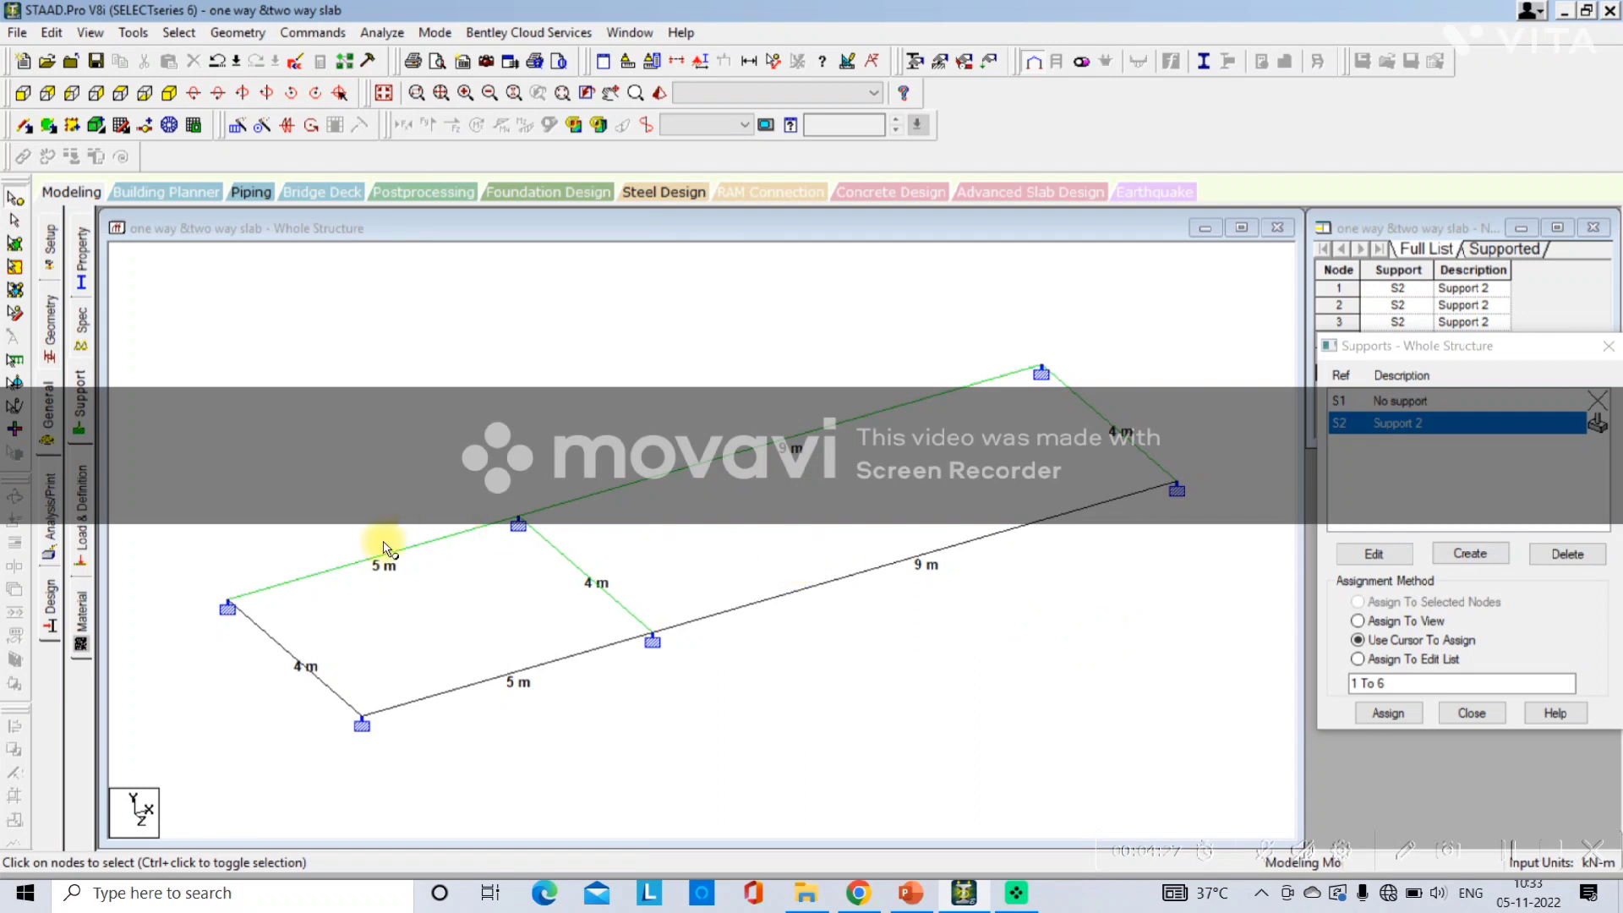
Open the load and definition settings and start adding a new primary load case.
left_click(89, 508)
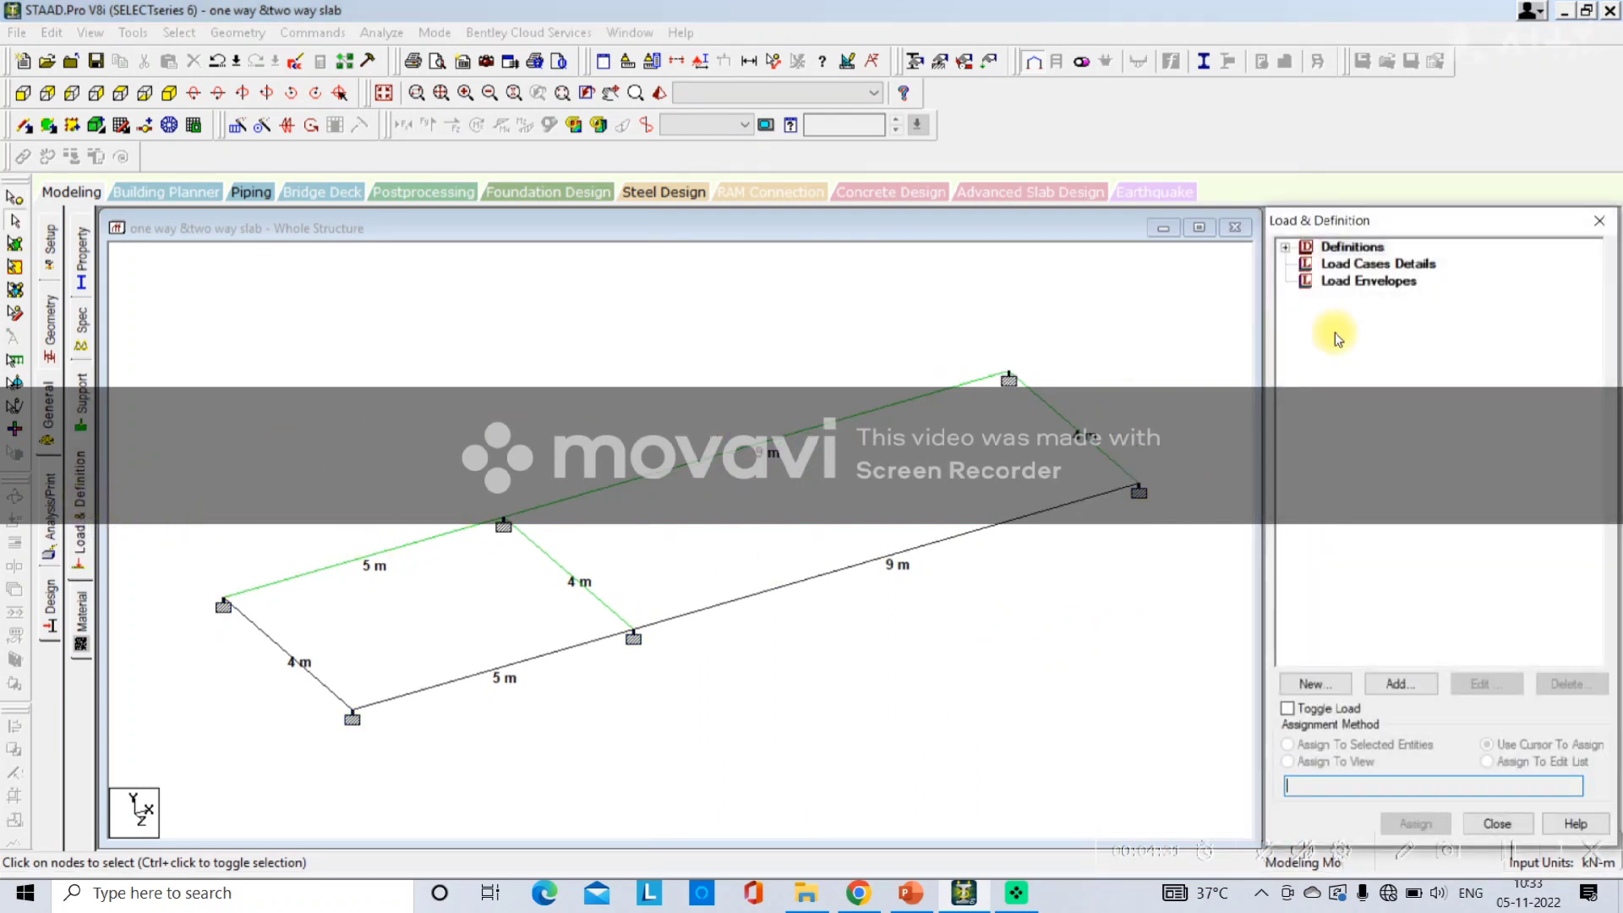
left_click(1358, 267)
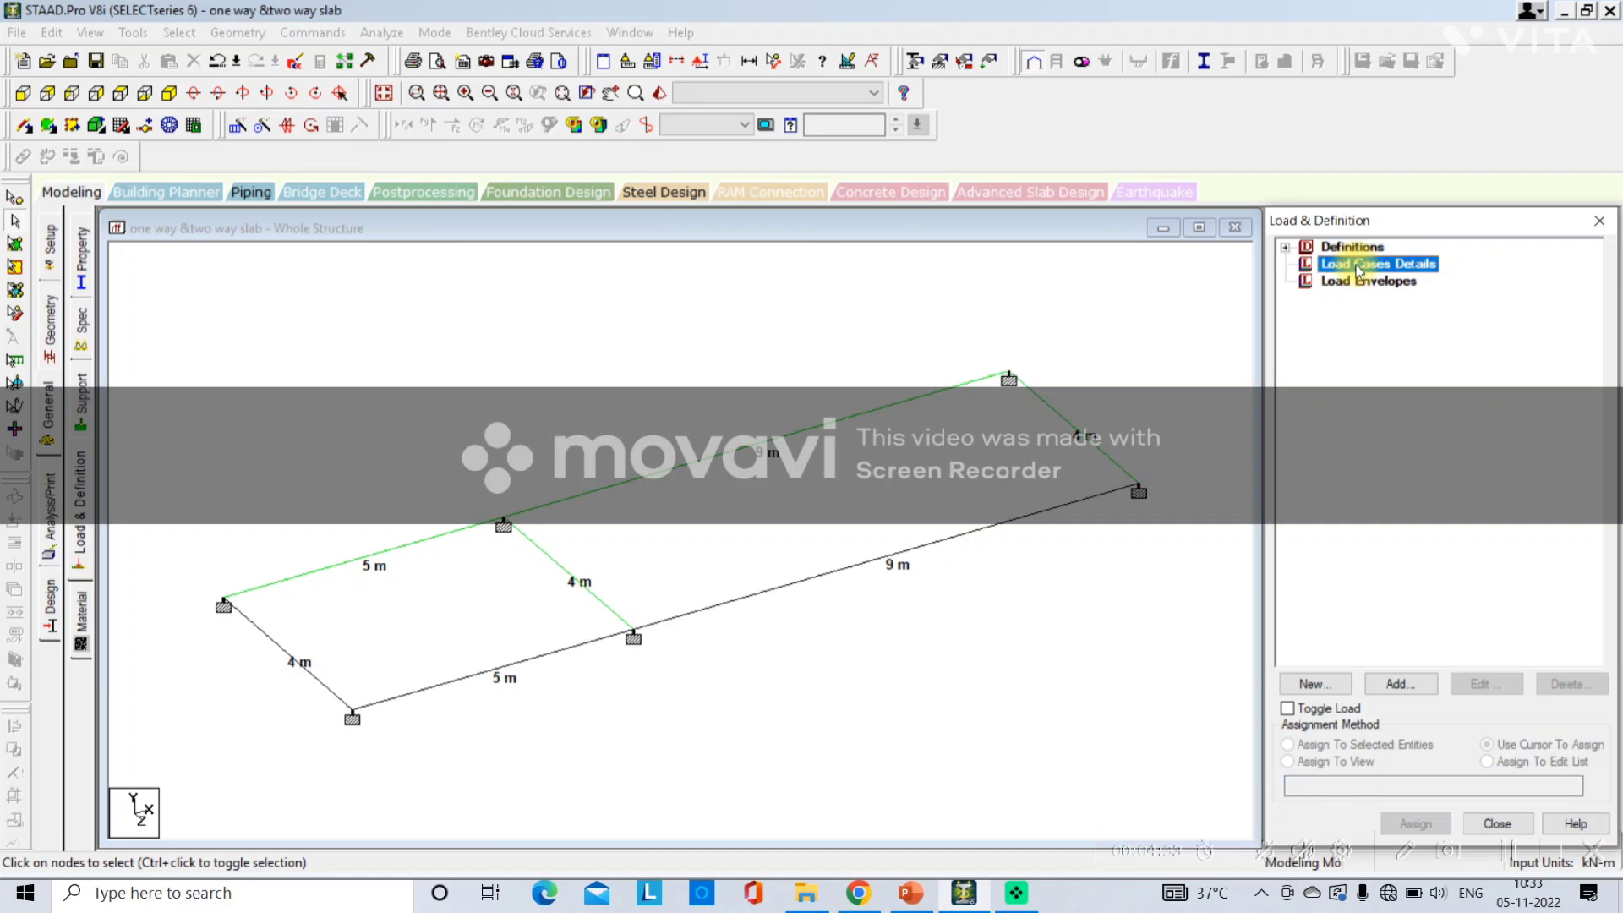
left_click(1399, 683)
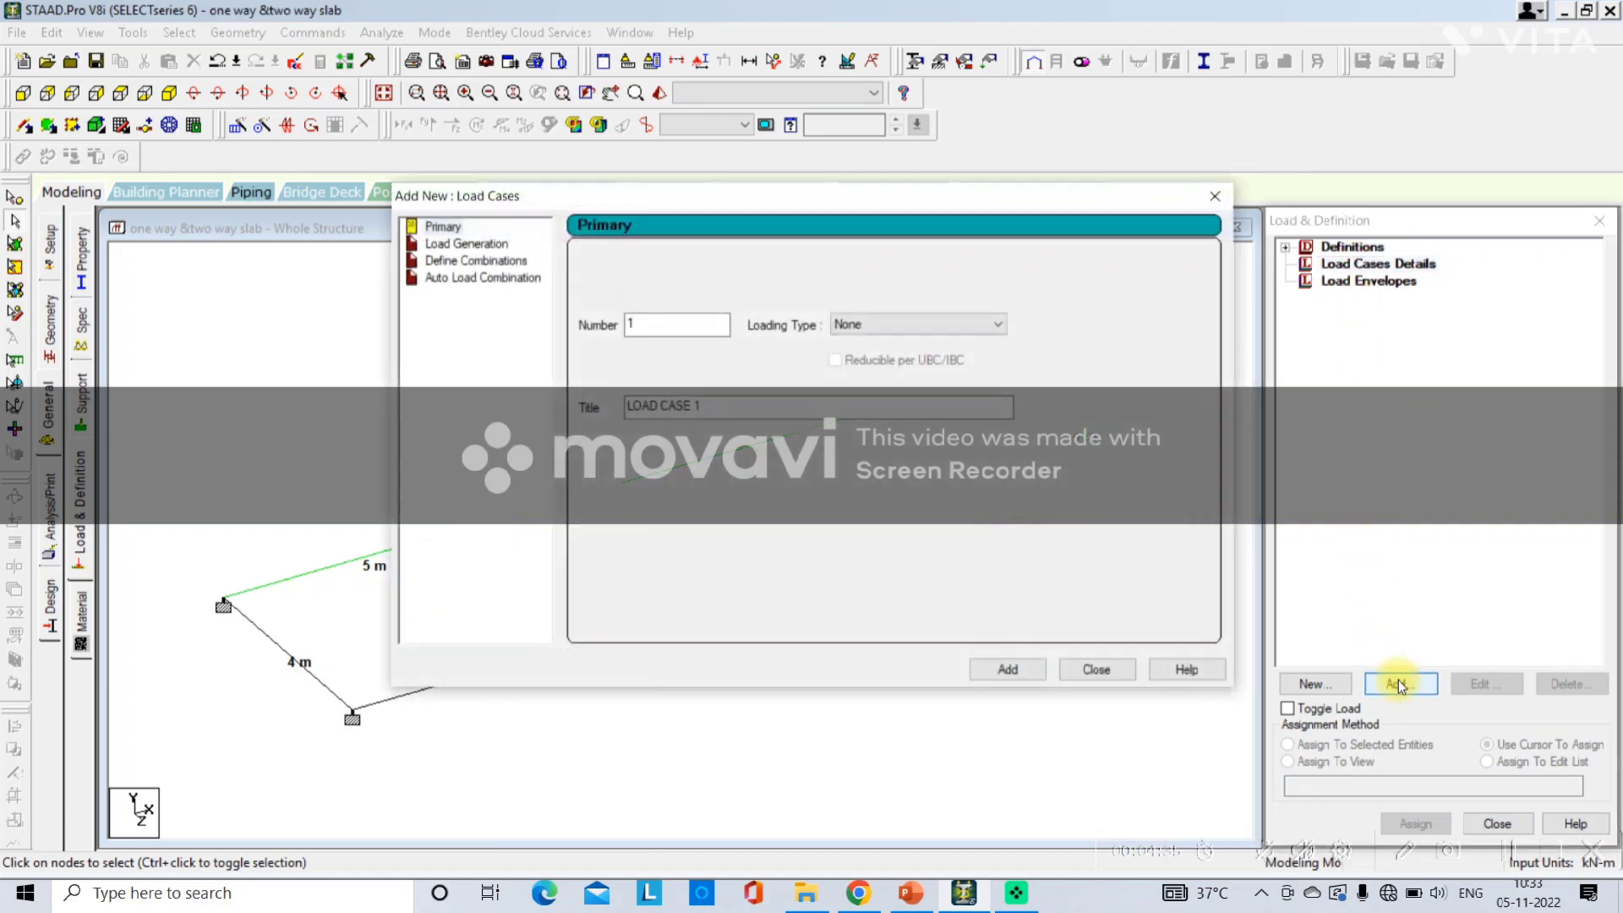
Switch to PowerPoint and append "Floor Load" after the Live Load item on the slide.
left_click(912, 892)
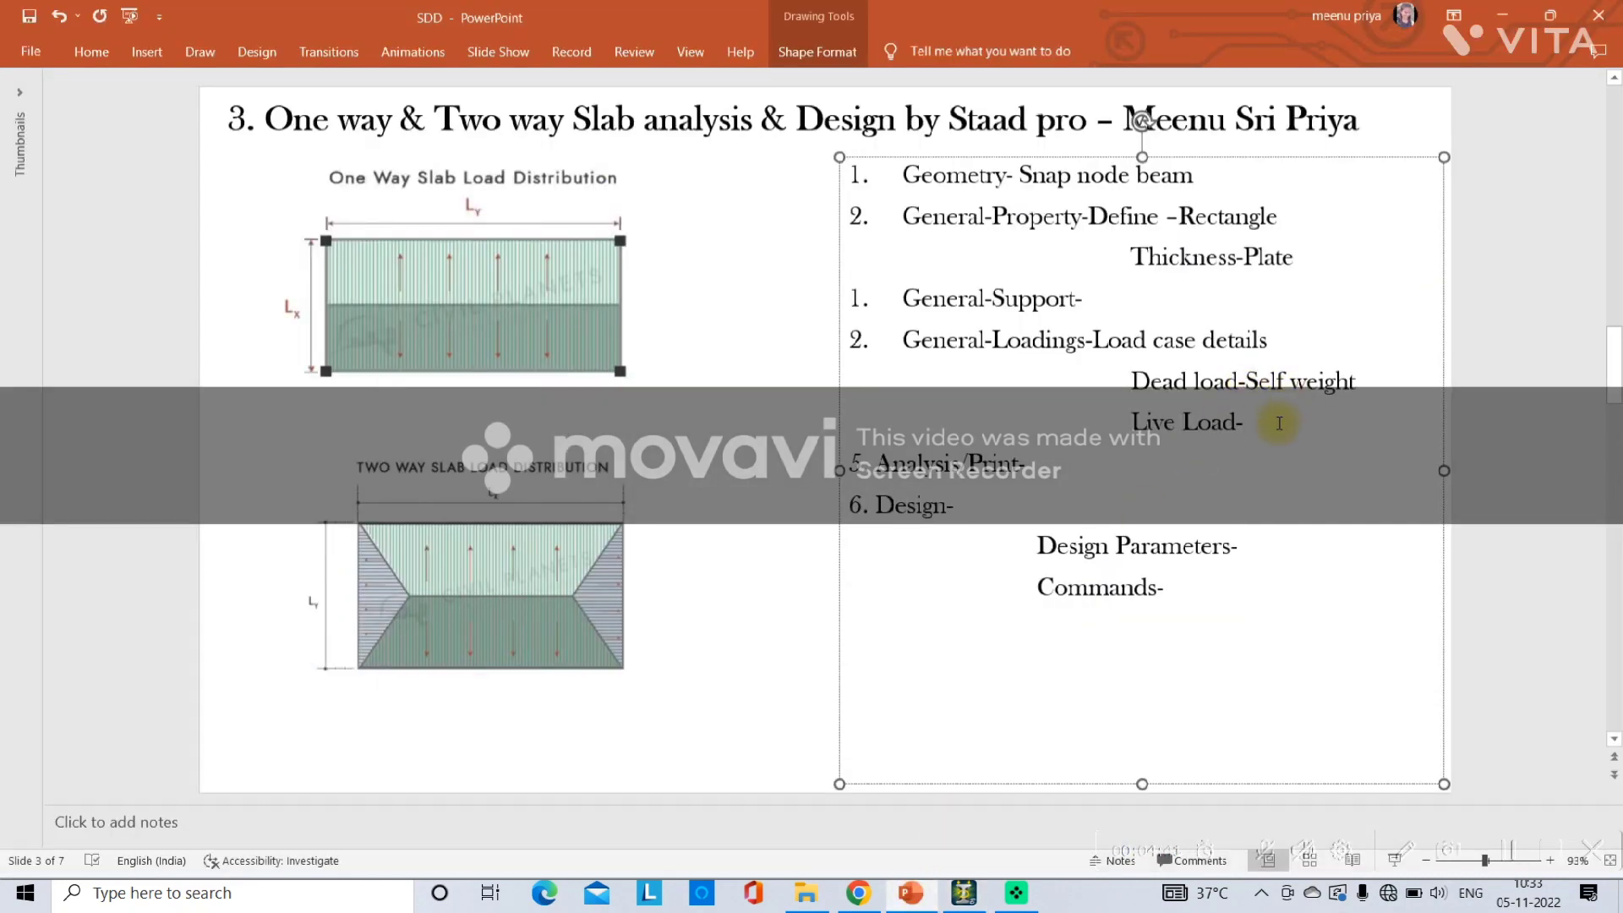
type("Floor Load")
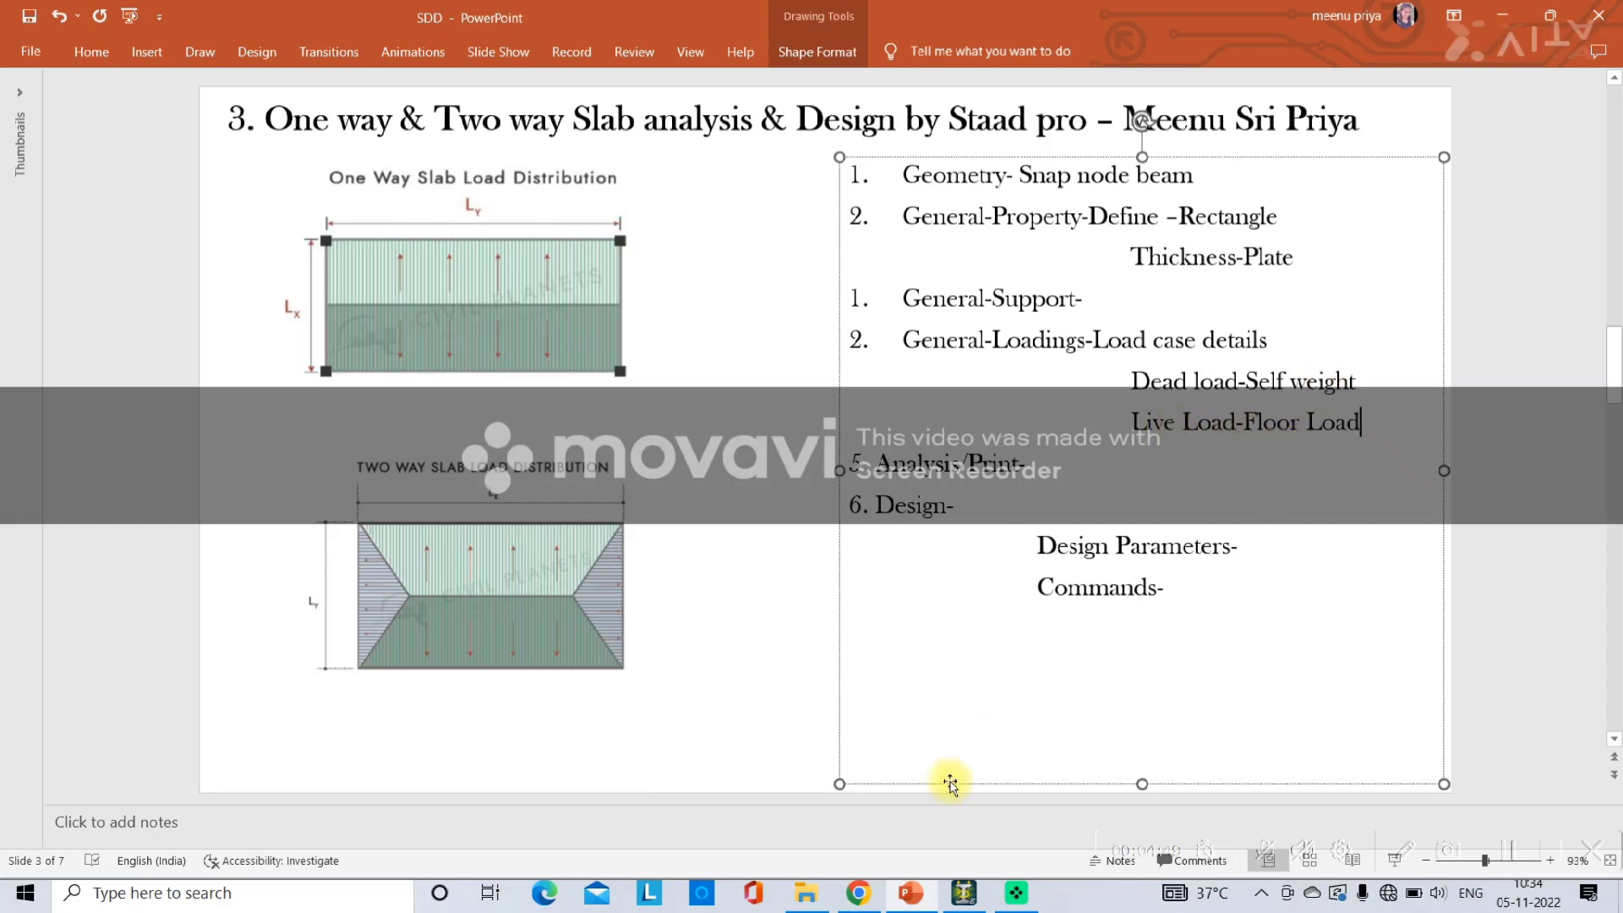
Return to STAAD.Pro and add load case 1 with loading type Dead and title "Dead load".
left_click(964, 894)
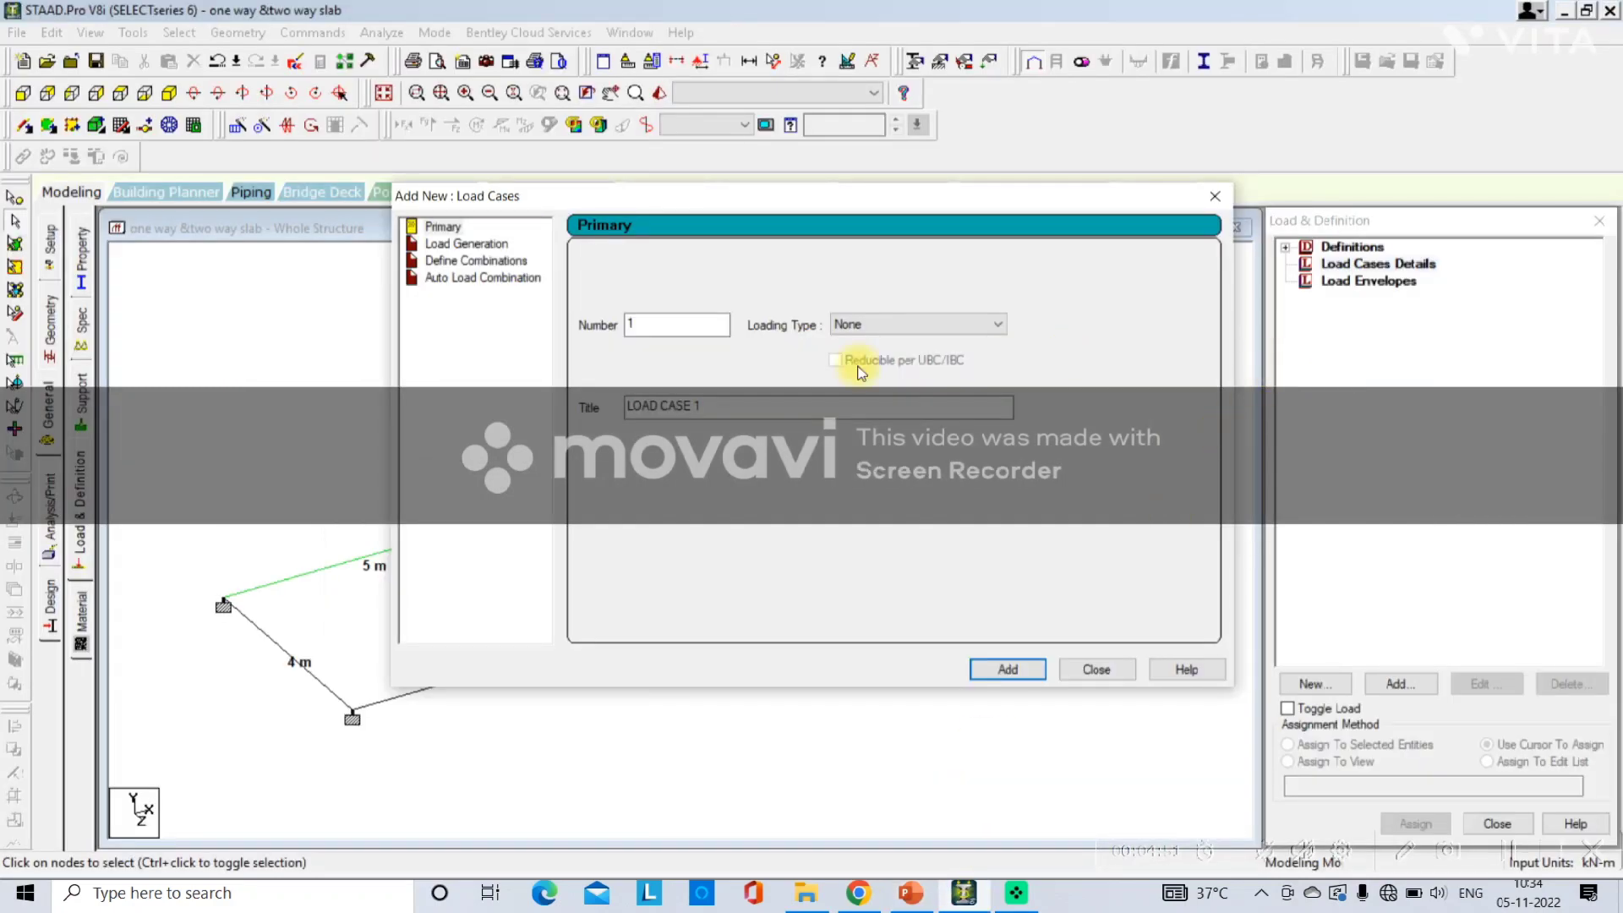
left_click(838, 330)
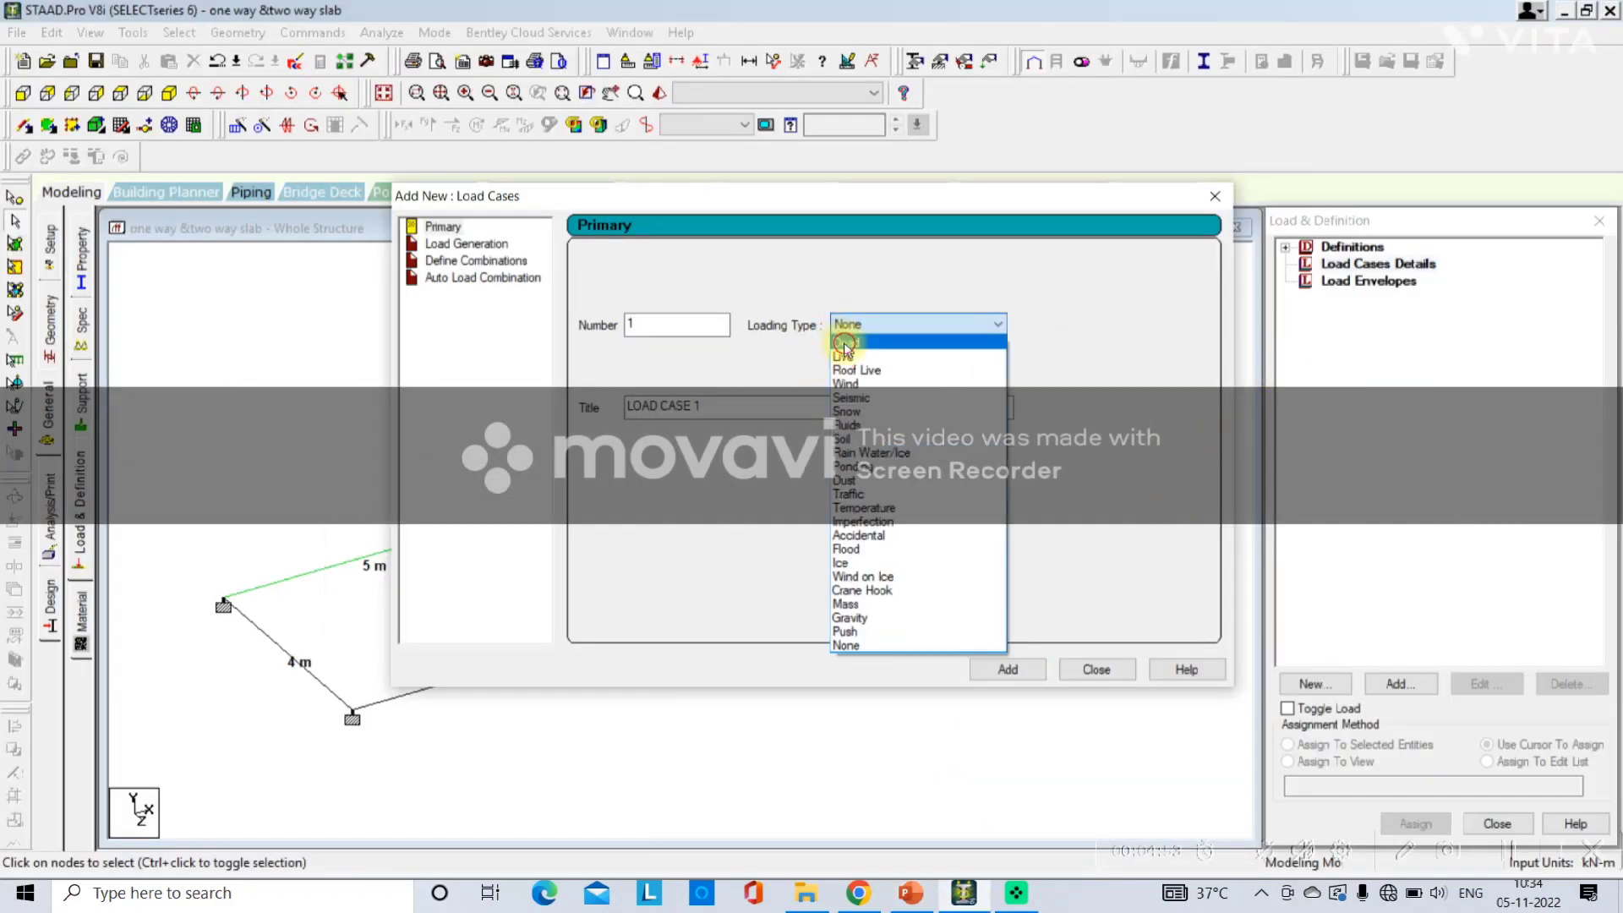
left_click(842, 349)
left_click_drag(727, 404, 543, 409)
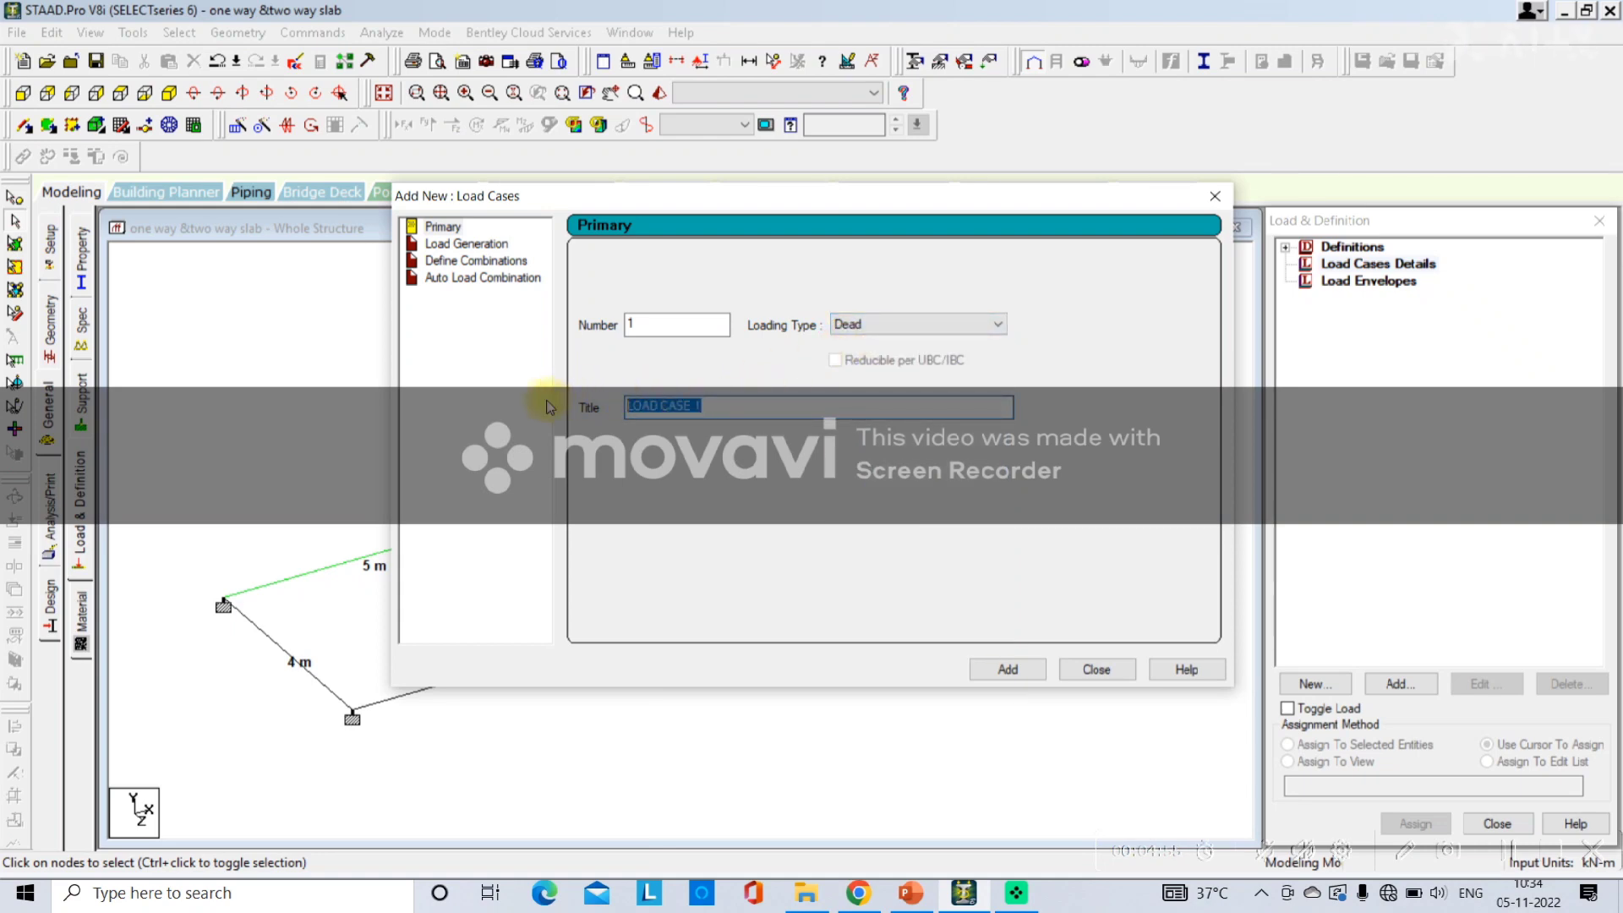
type("Dead load")
left_click(981, 667)
Add load case 2 with loading type Live and title "Live load", then close the load cases dialog.
left_click(905, 326)
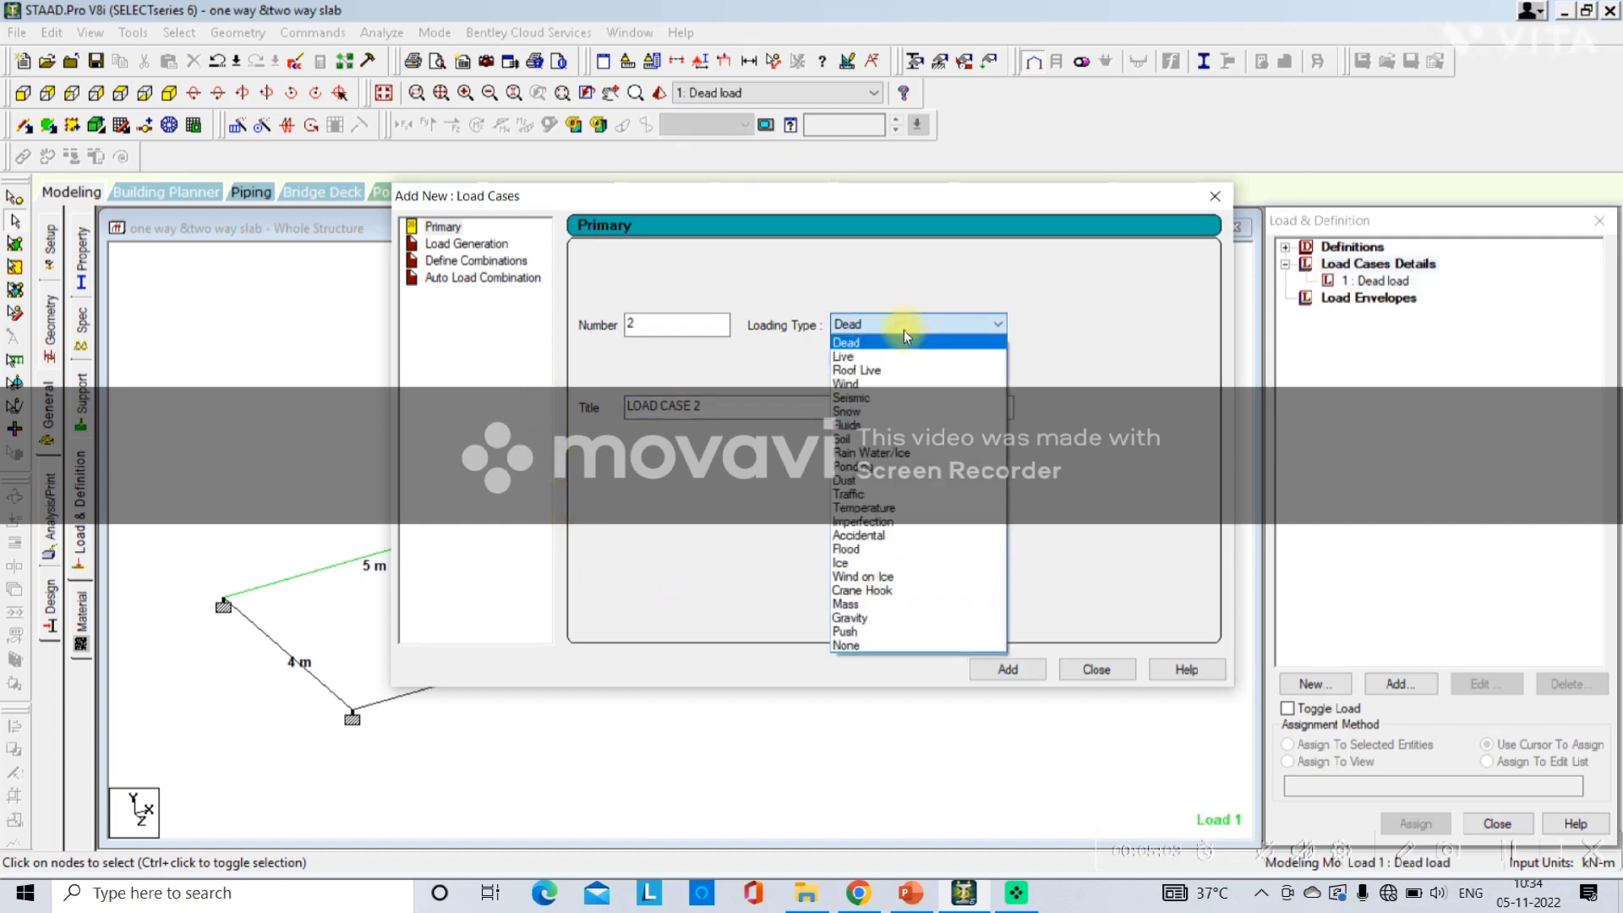
left_click(889, 354)
left_click_drag(728, 408, 461, 421)
type("Live load")
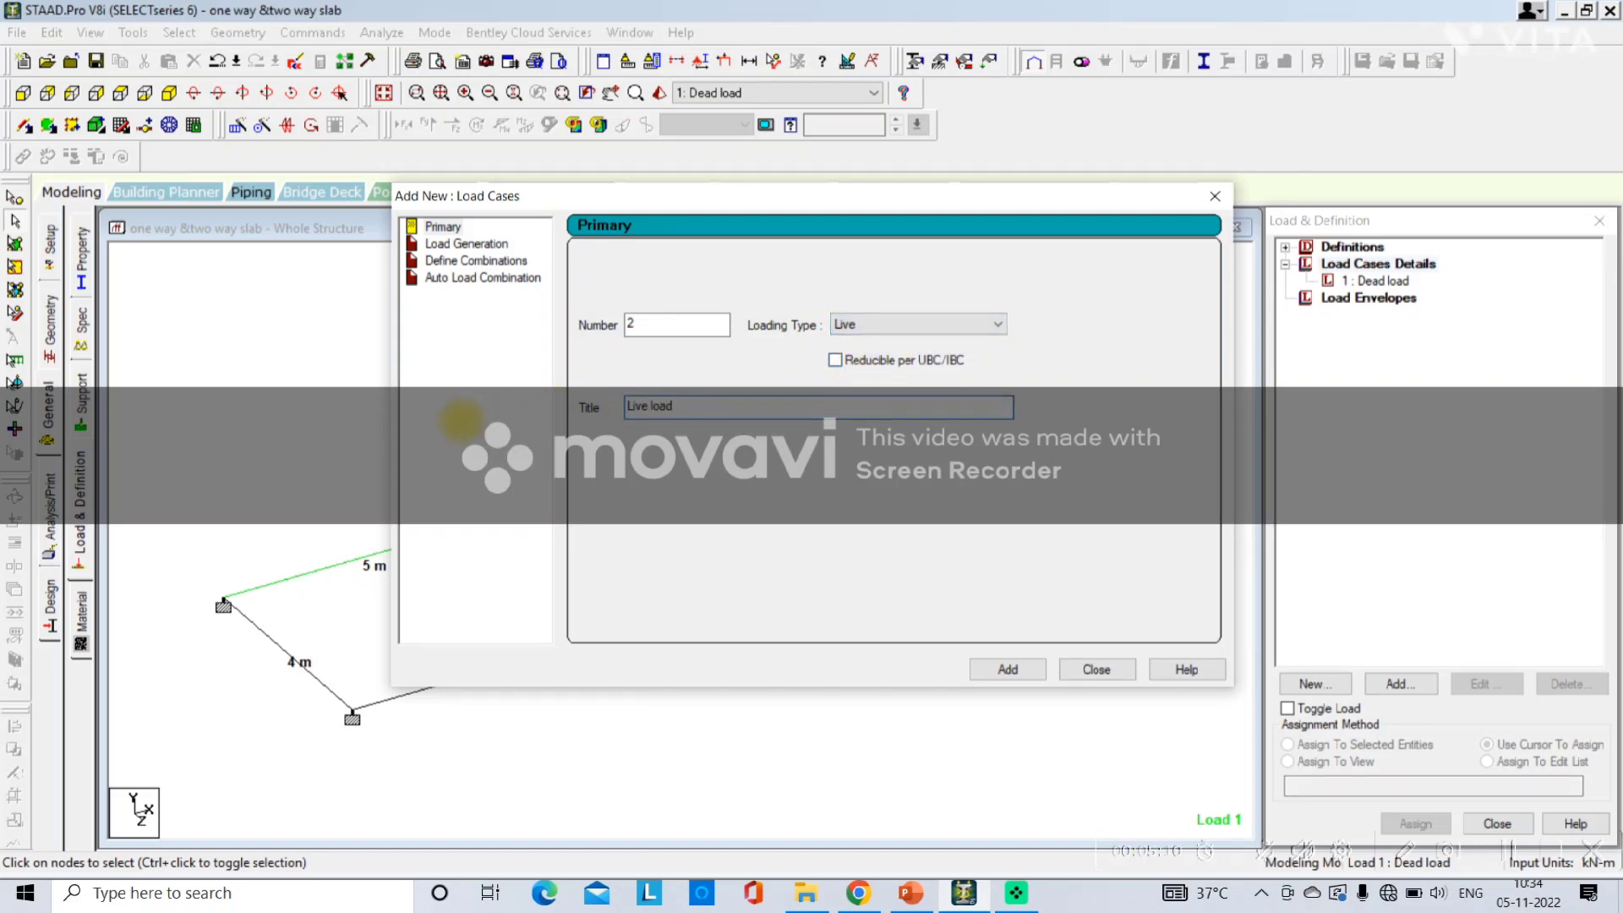
left_click(1001, 669)
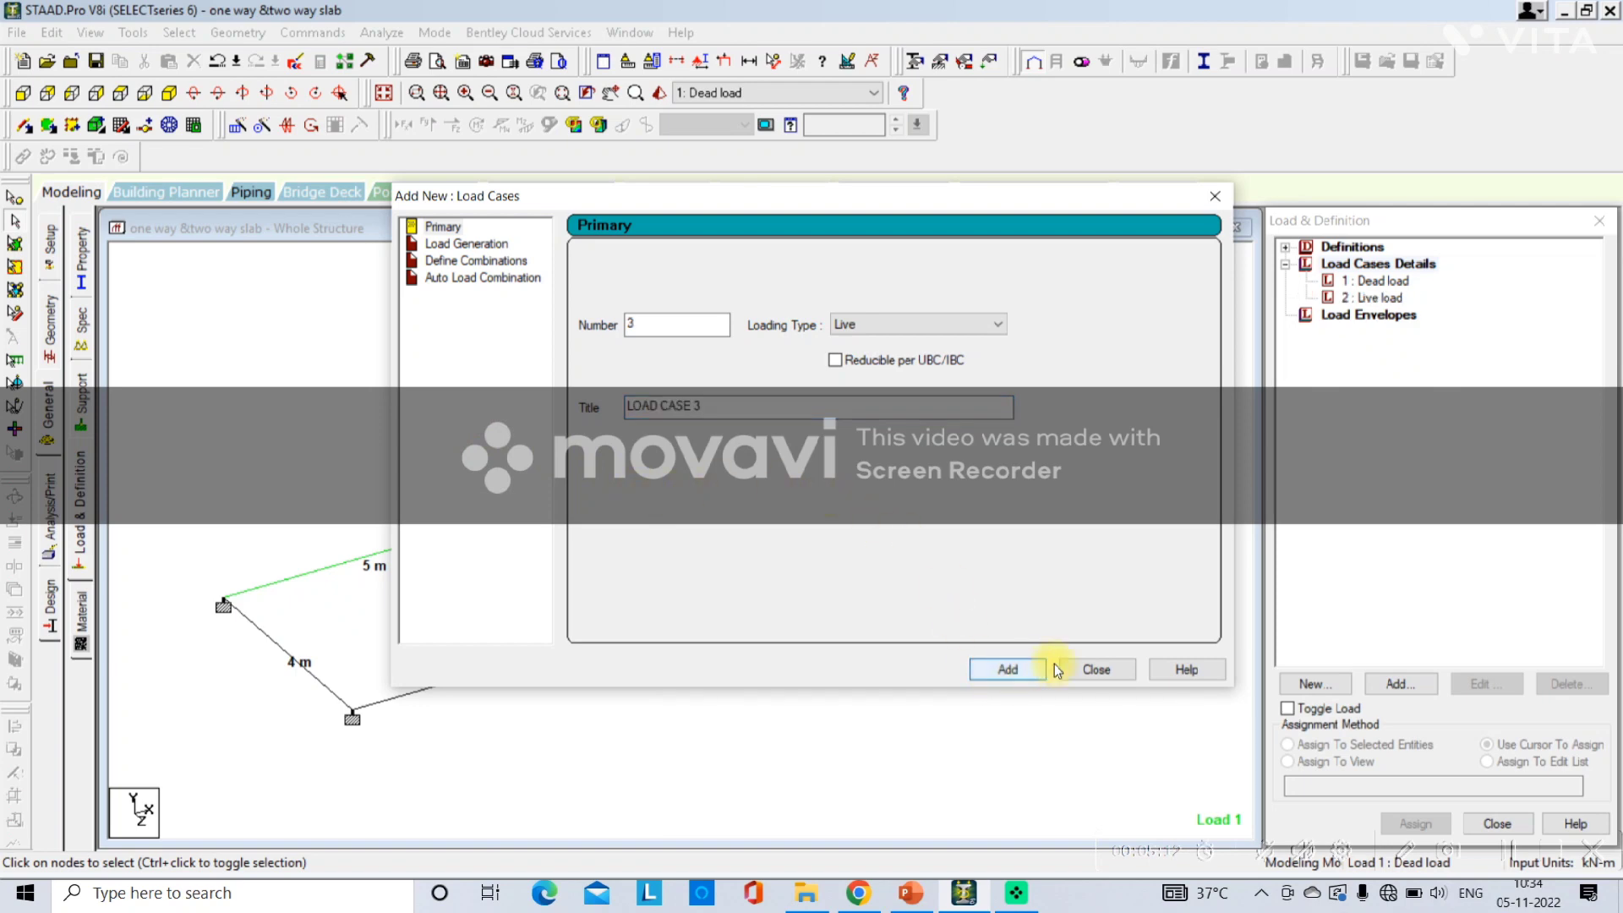
left_click(1096, 669)
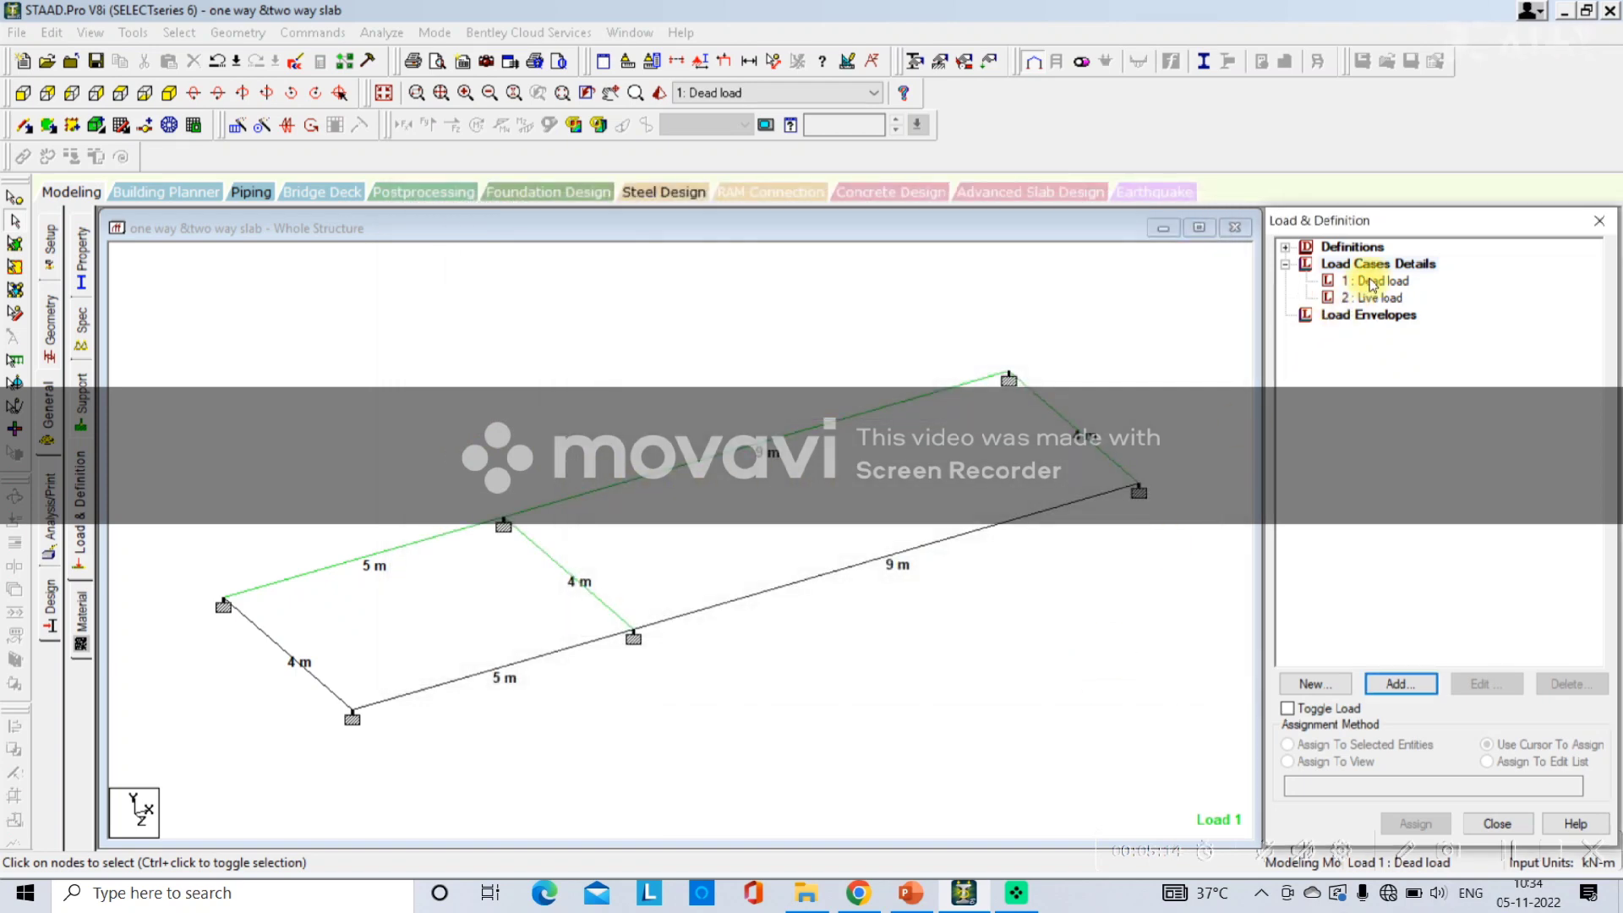
key("Return")
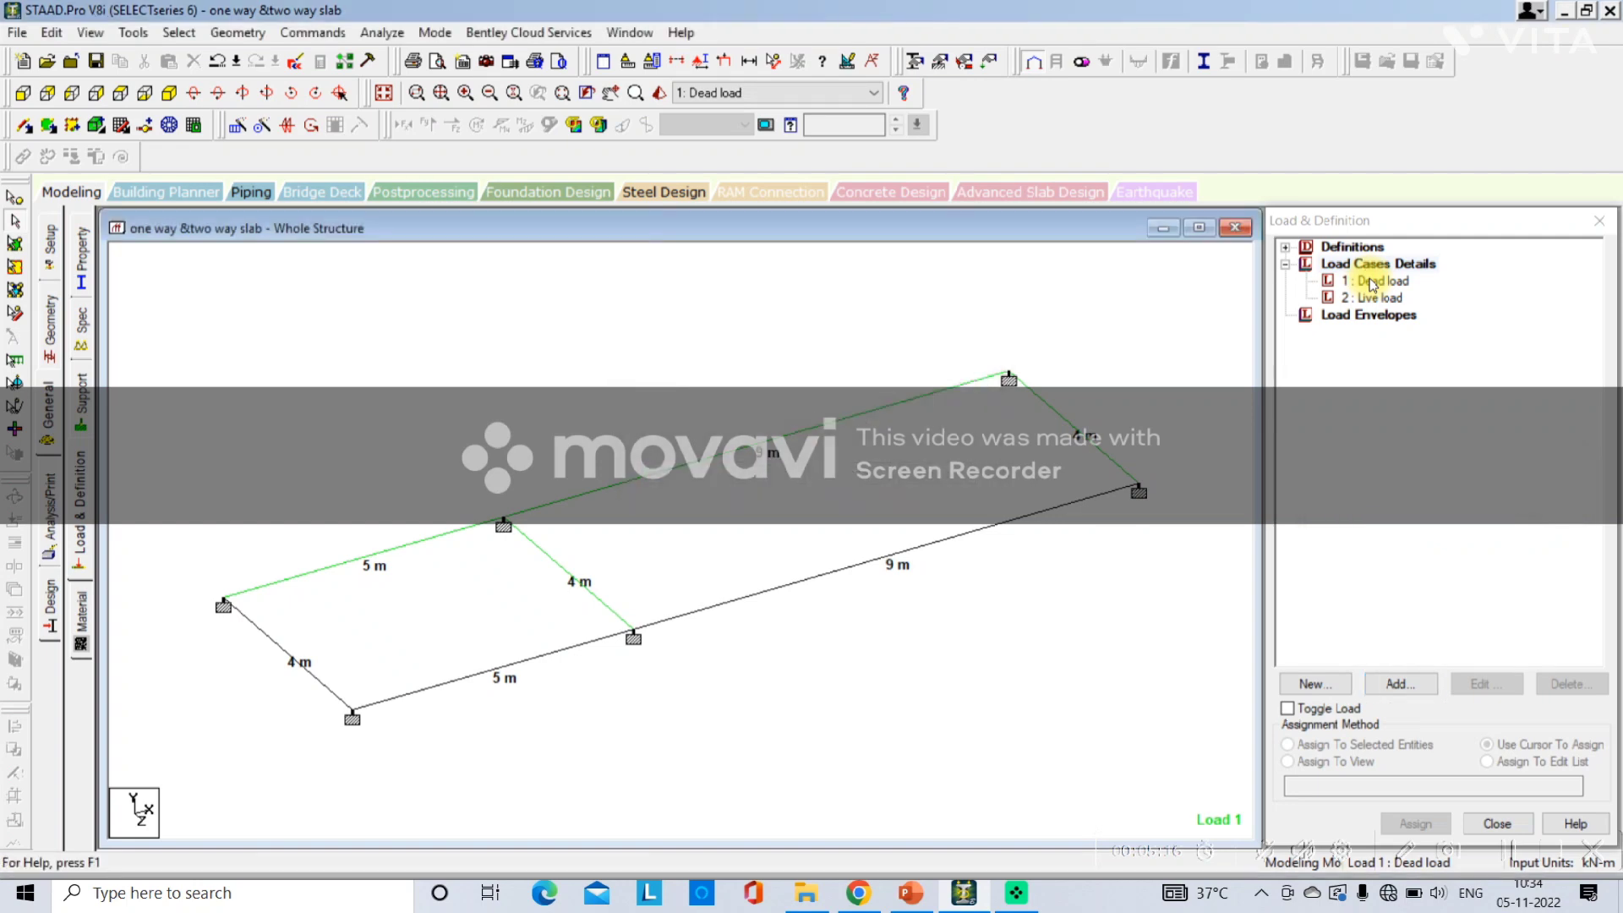
Add a selfweight load in the Y direction with factor -1 to the Dead load case.
left_click(1371, 282)
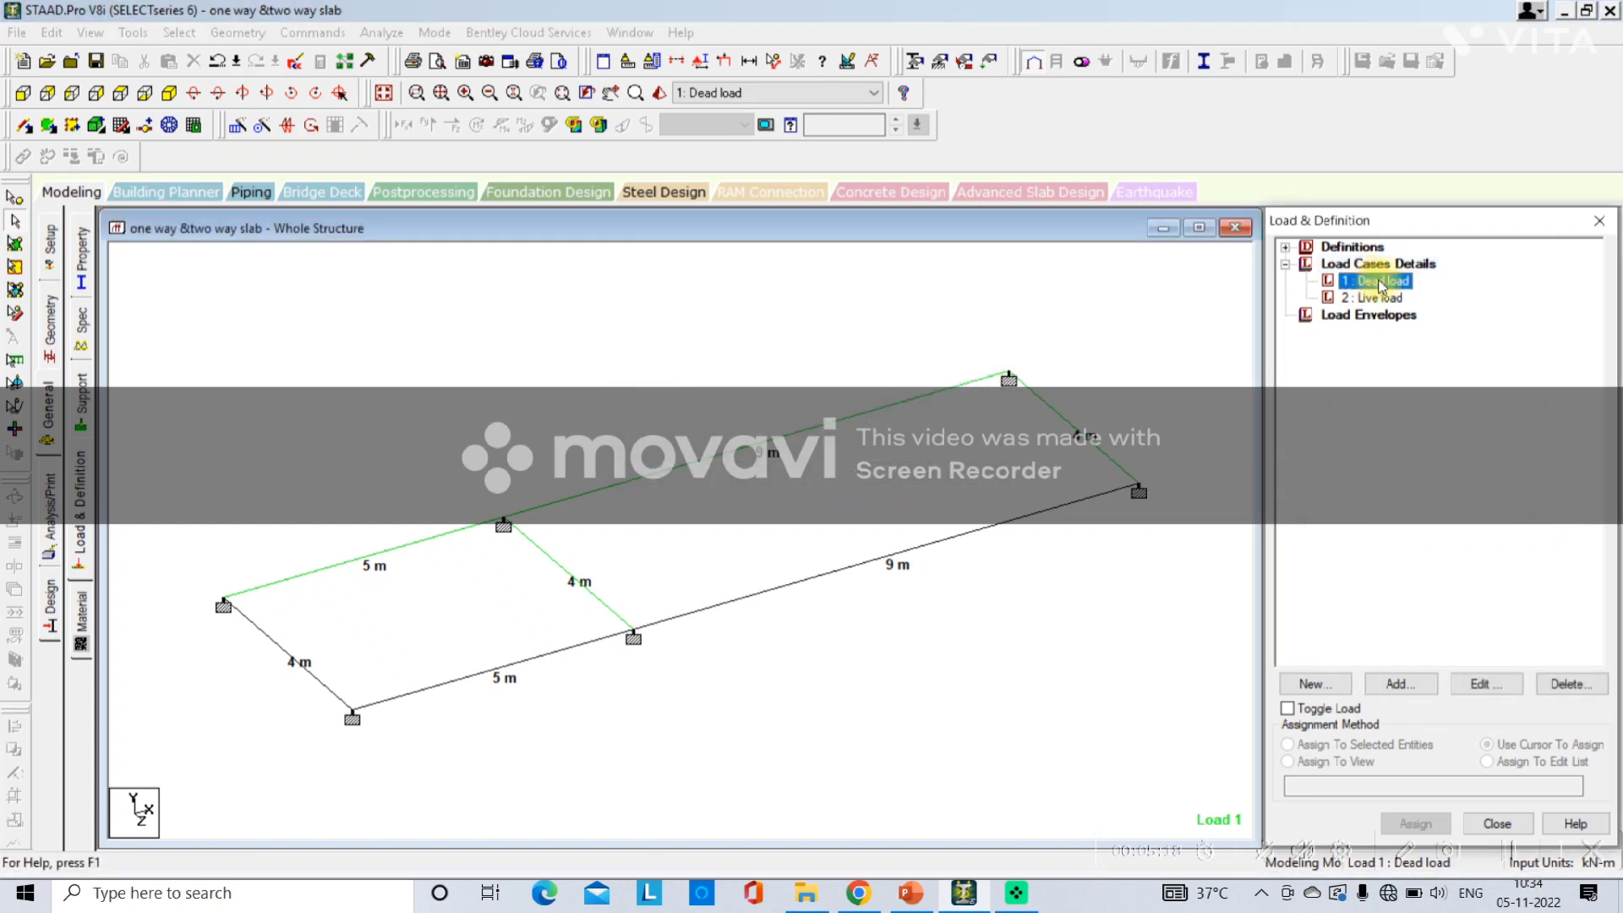
left_click(1418, 686)
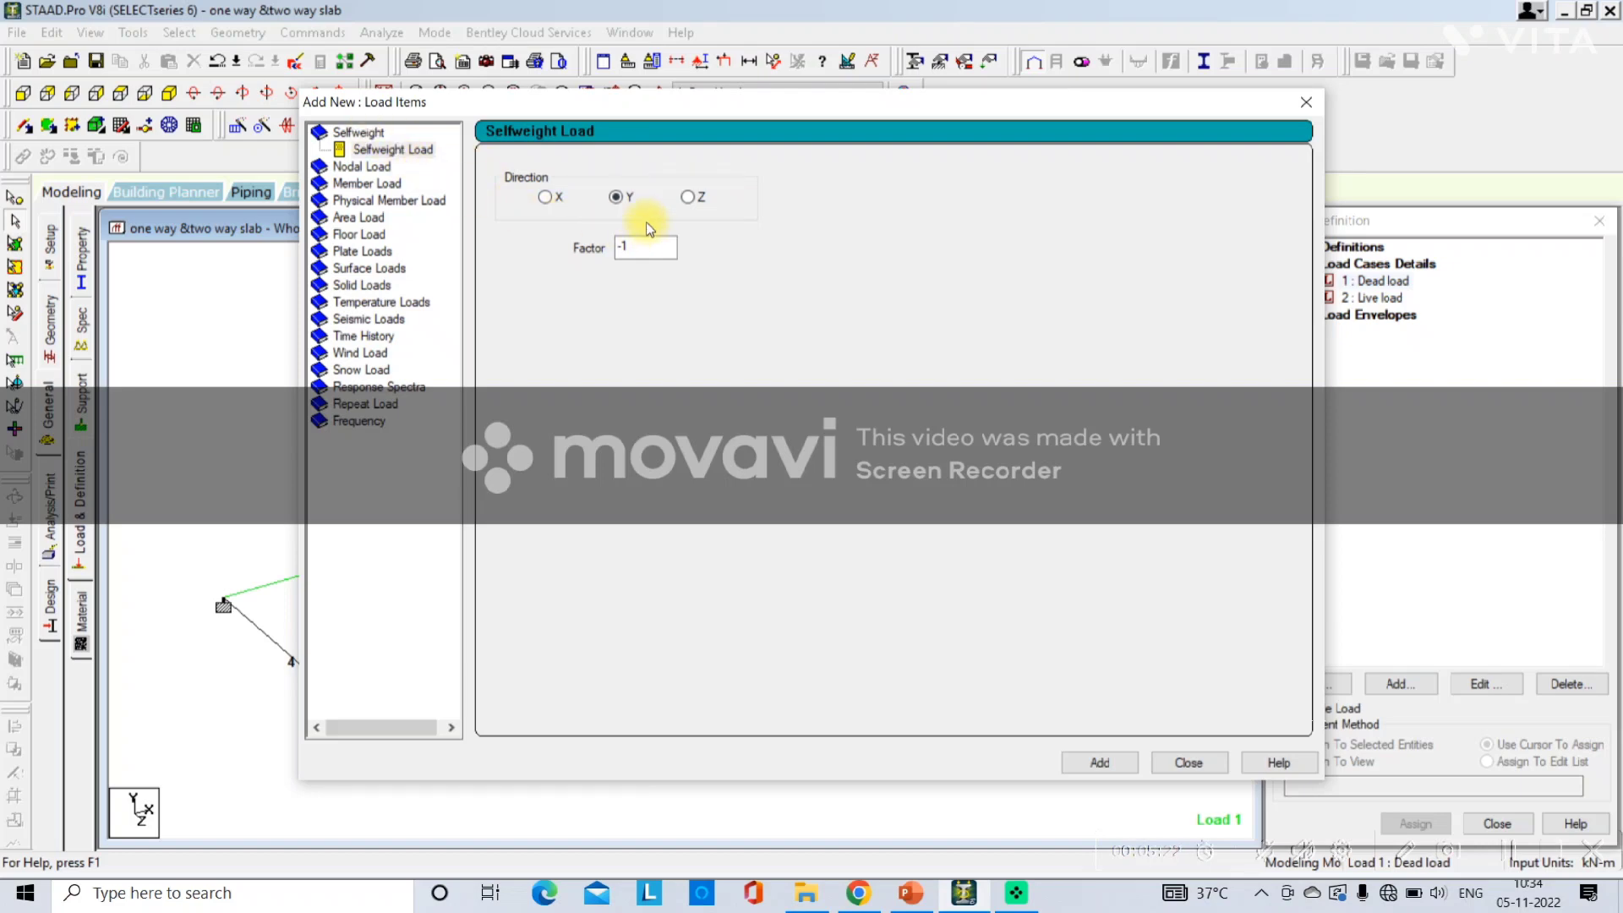
left_click(1099, 762)
left_click(1187, 763)
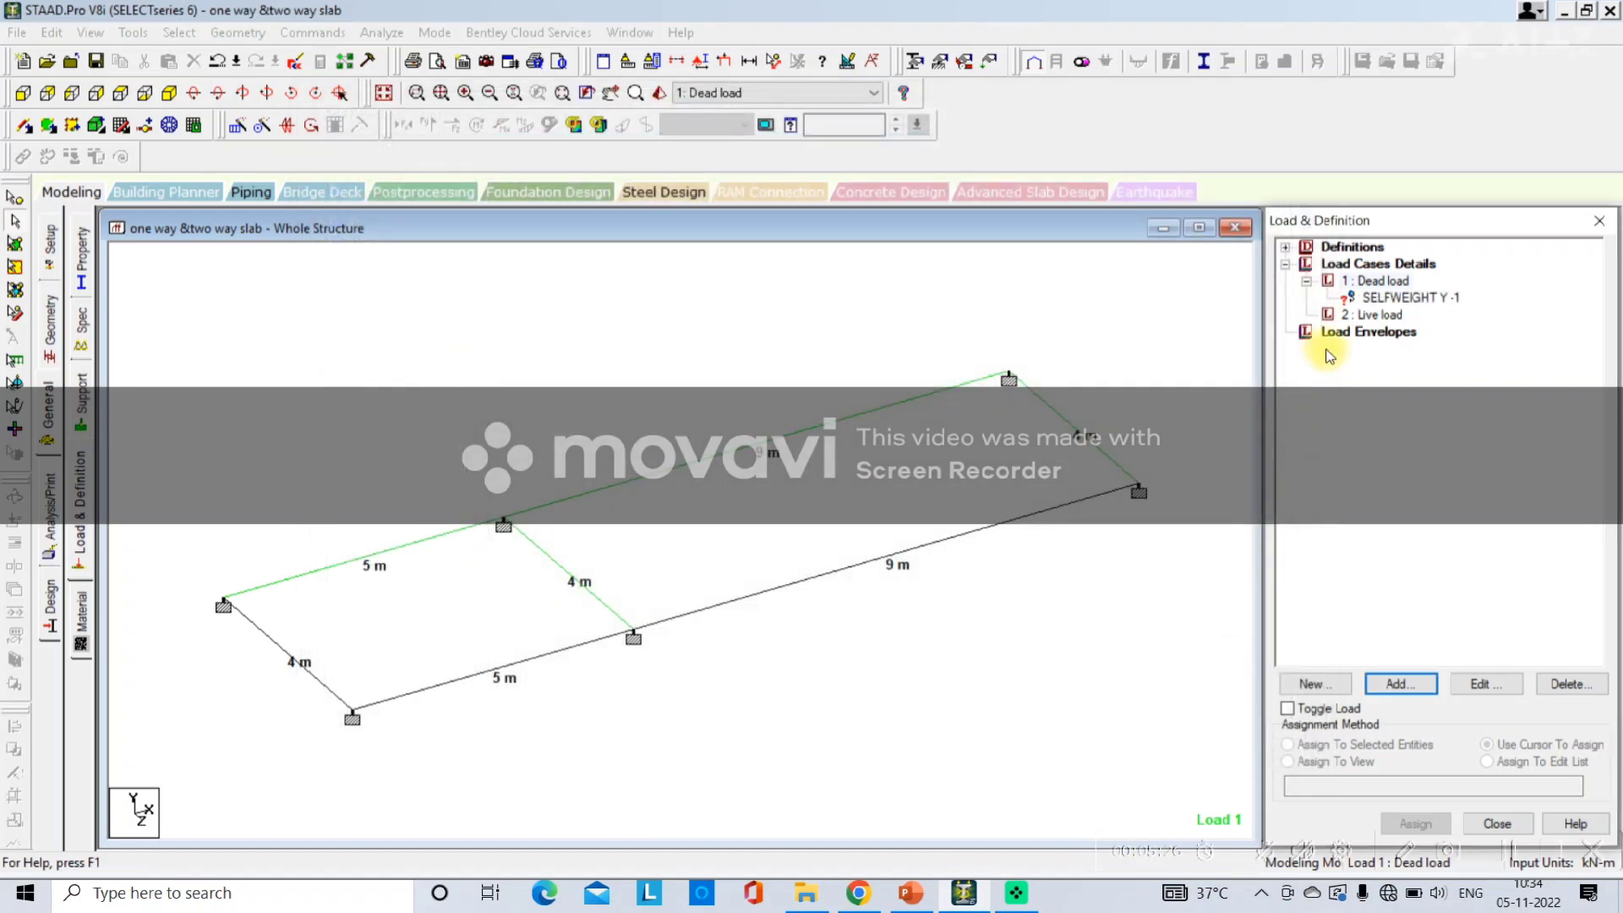
Assign the selfweight load to all members in the current view.
left_click(1380, 301)
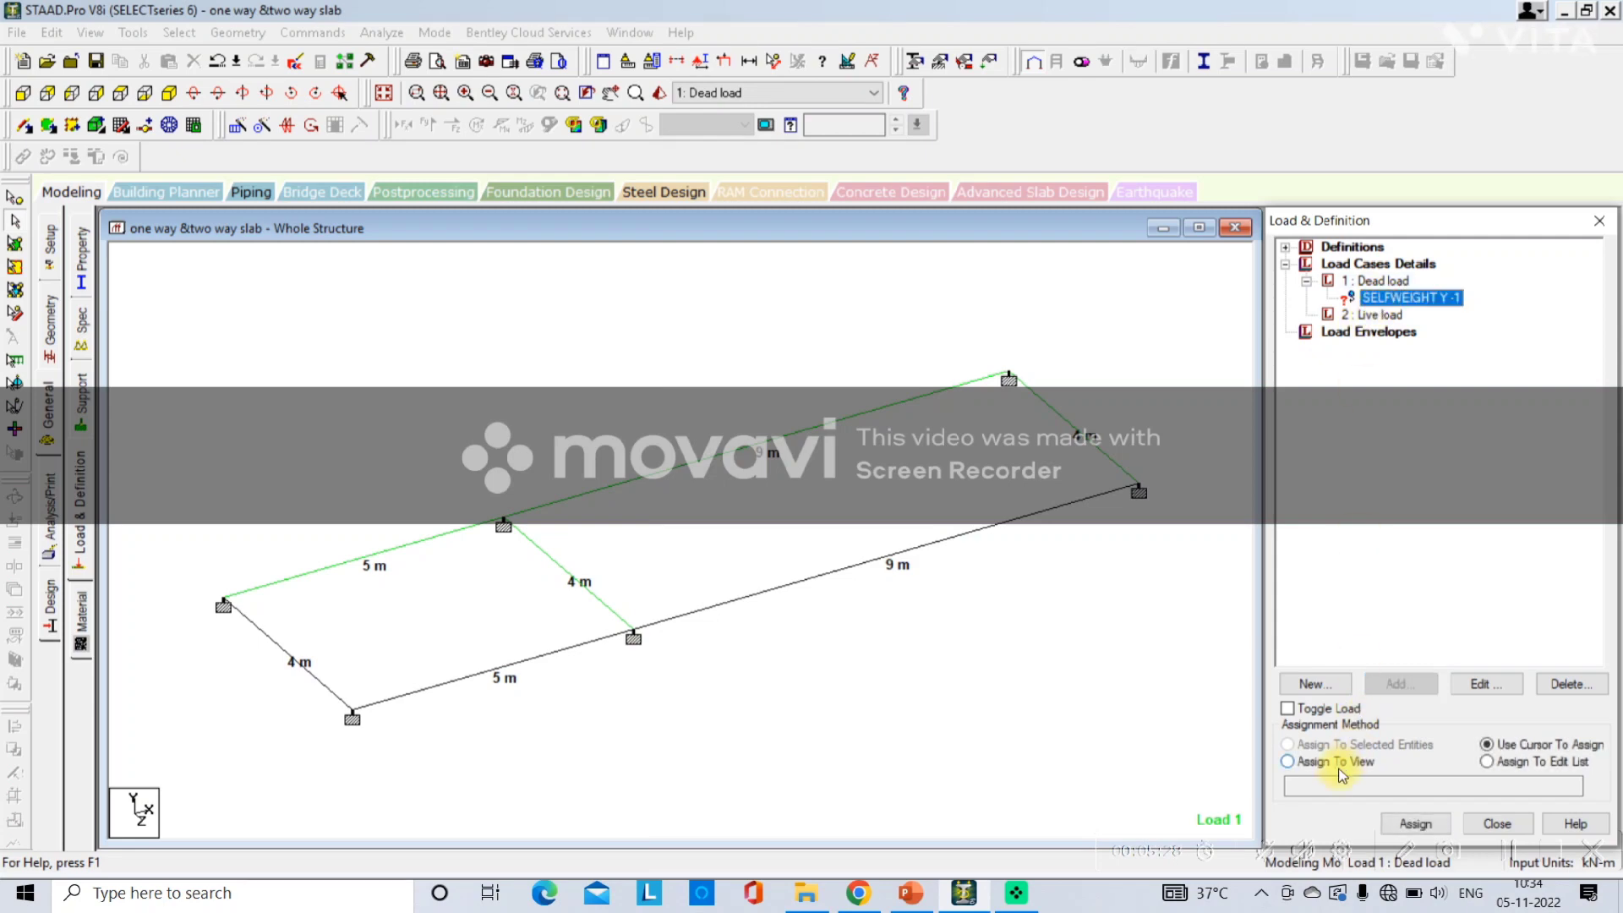
left_click(1345, 762)
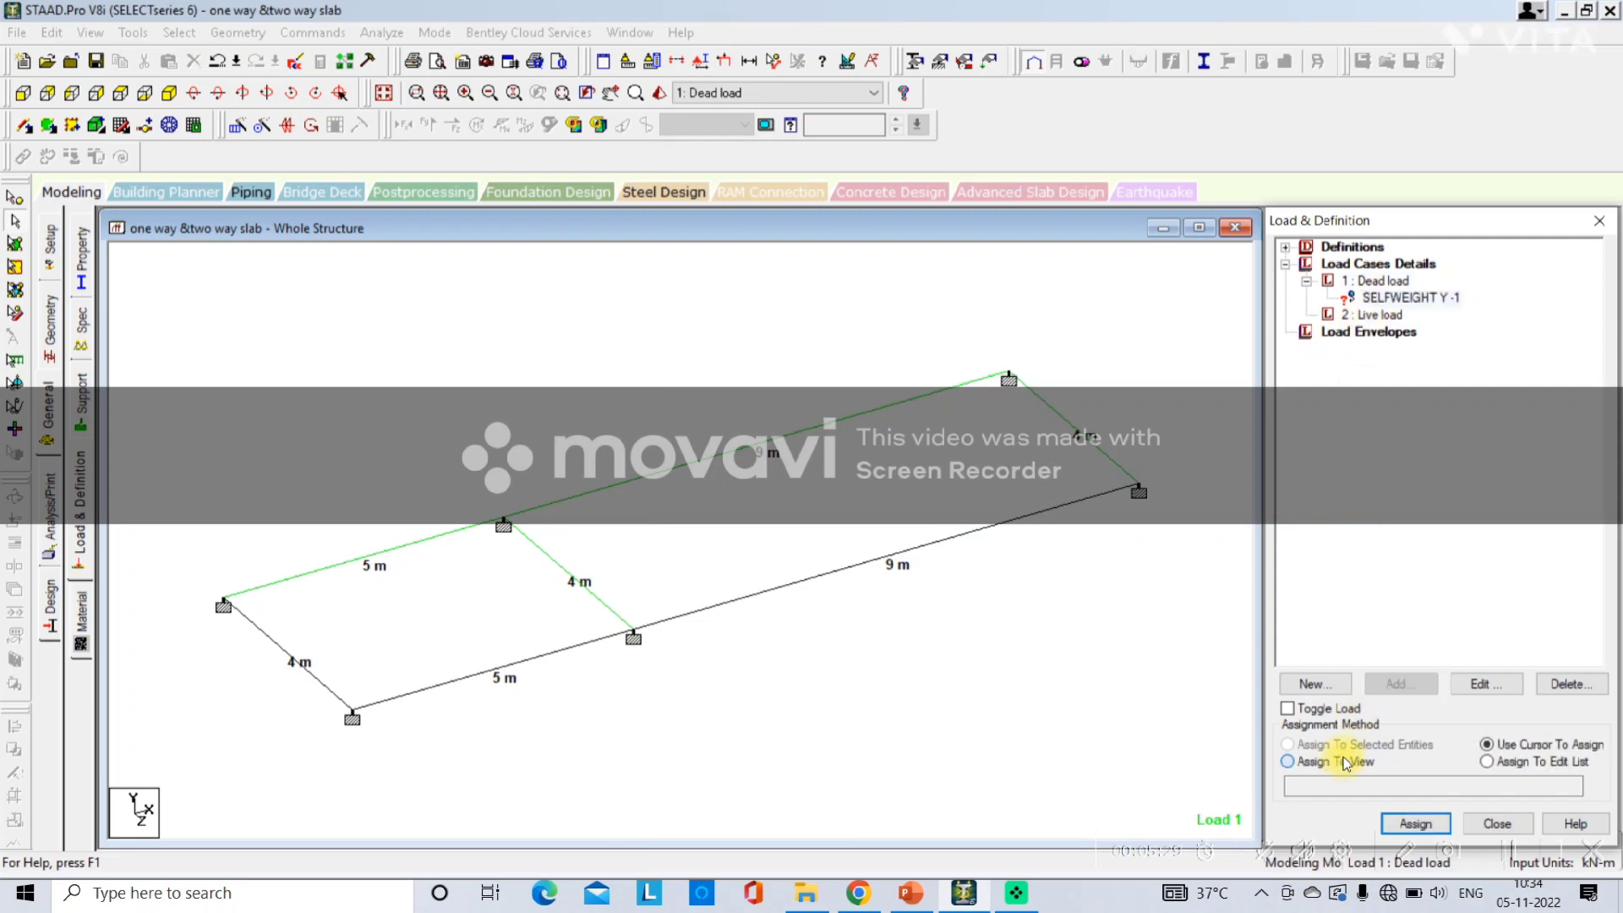
left_click(1412, 824)
left_click(1470, 582)
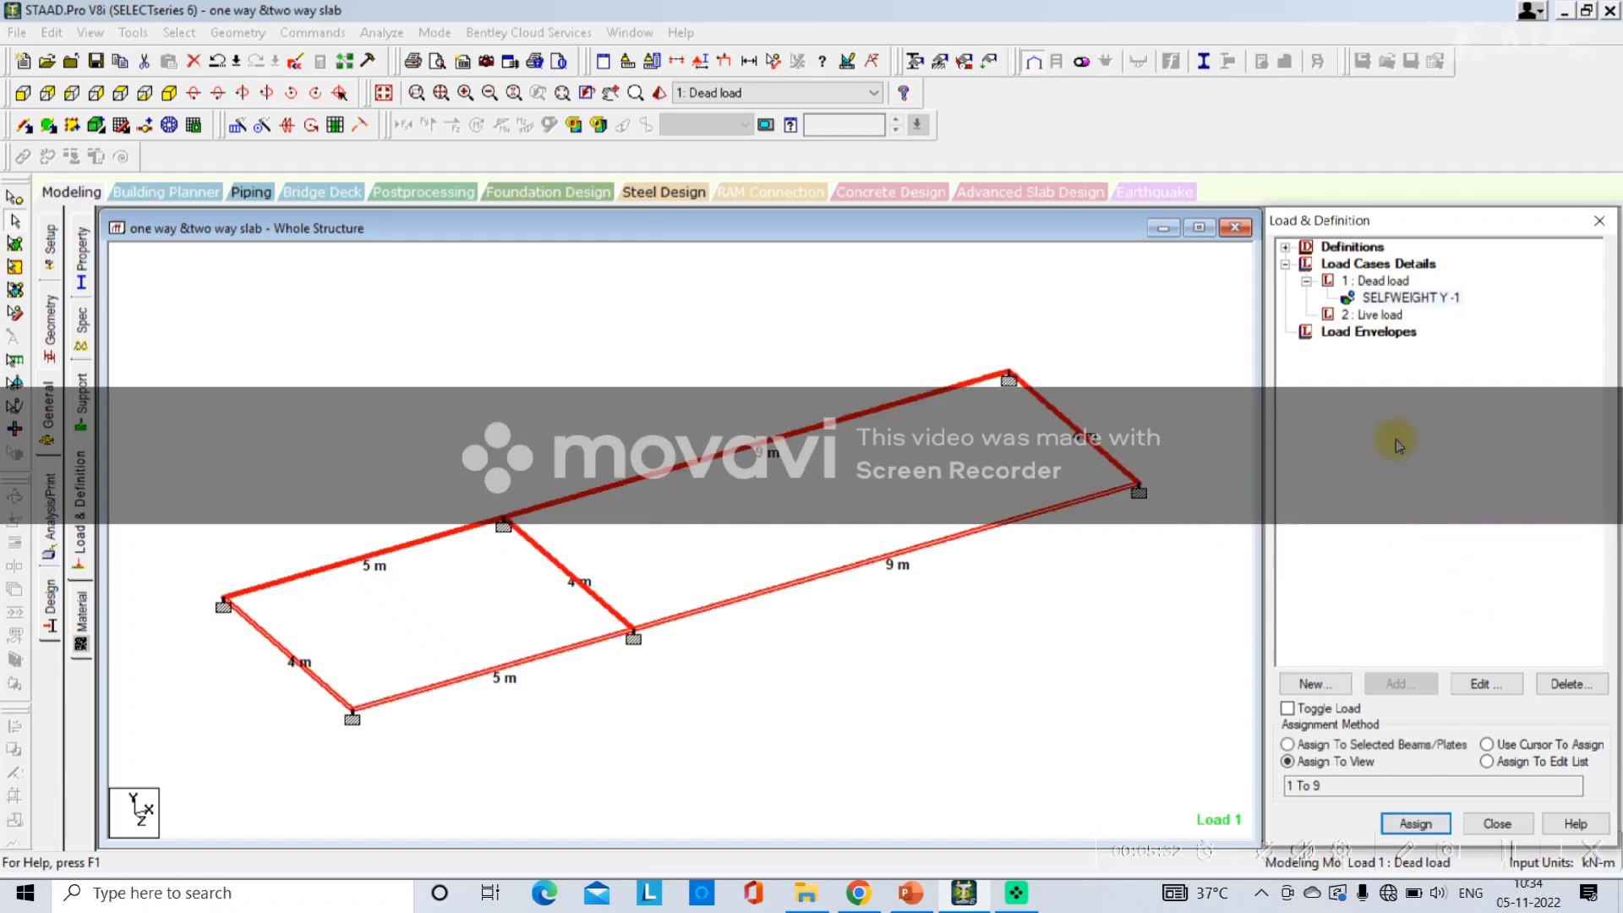
Add a floor load of -4 kN/m2 in global Y to the Live load case over X range 0–5 m and Z range 0–4 m.
left_click(1373, 314)
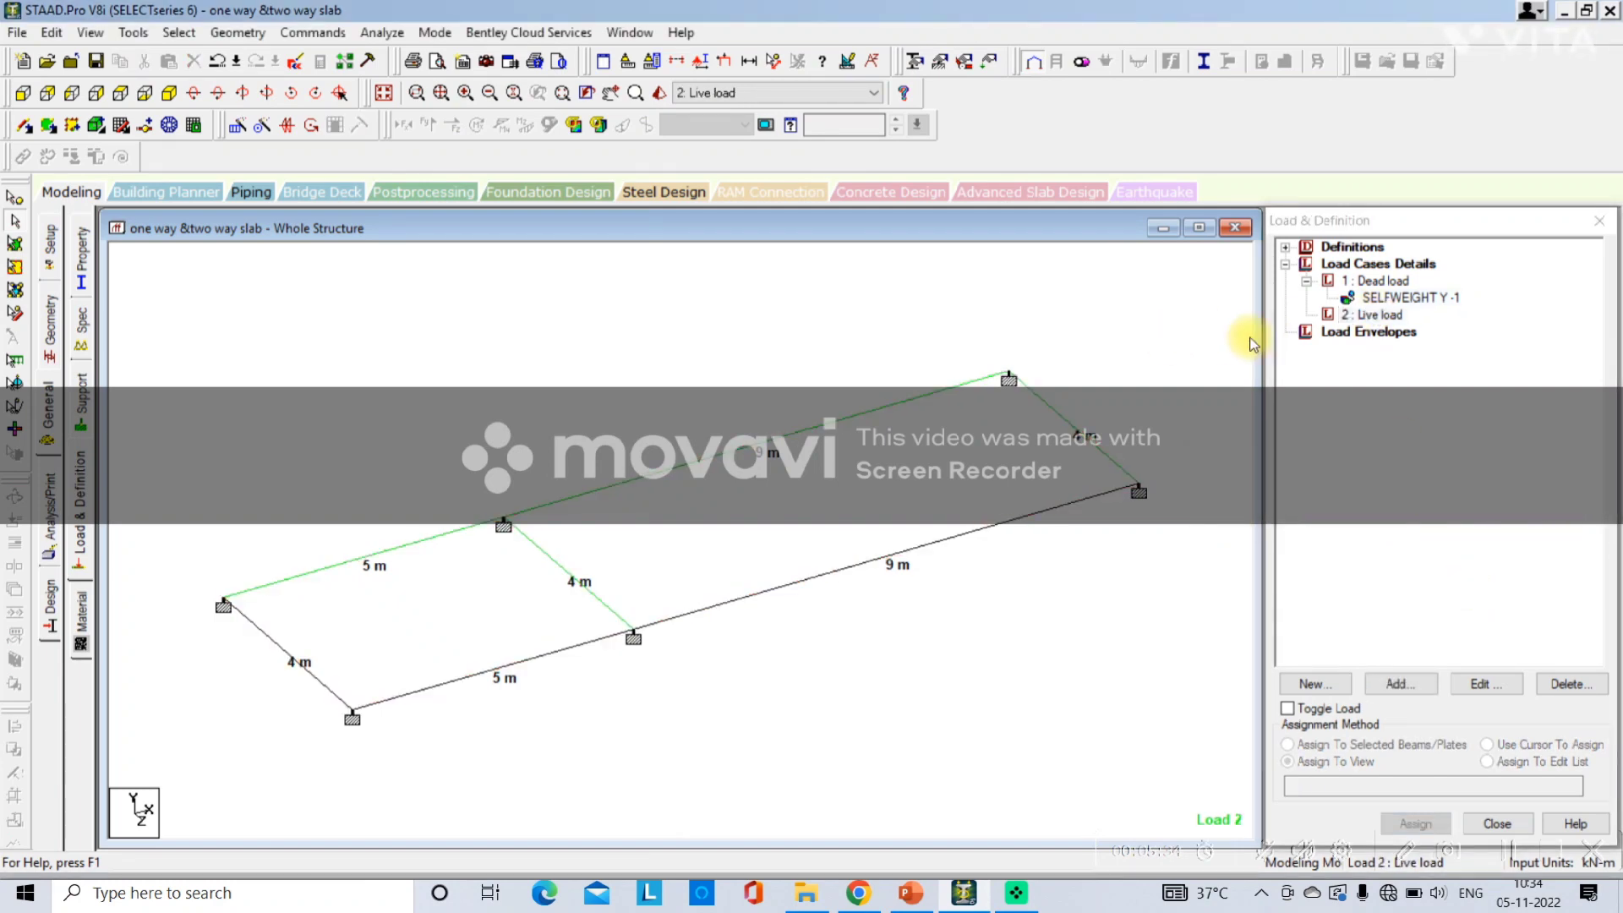
left_click(1372, 313)
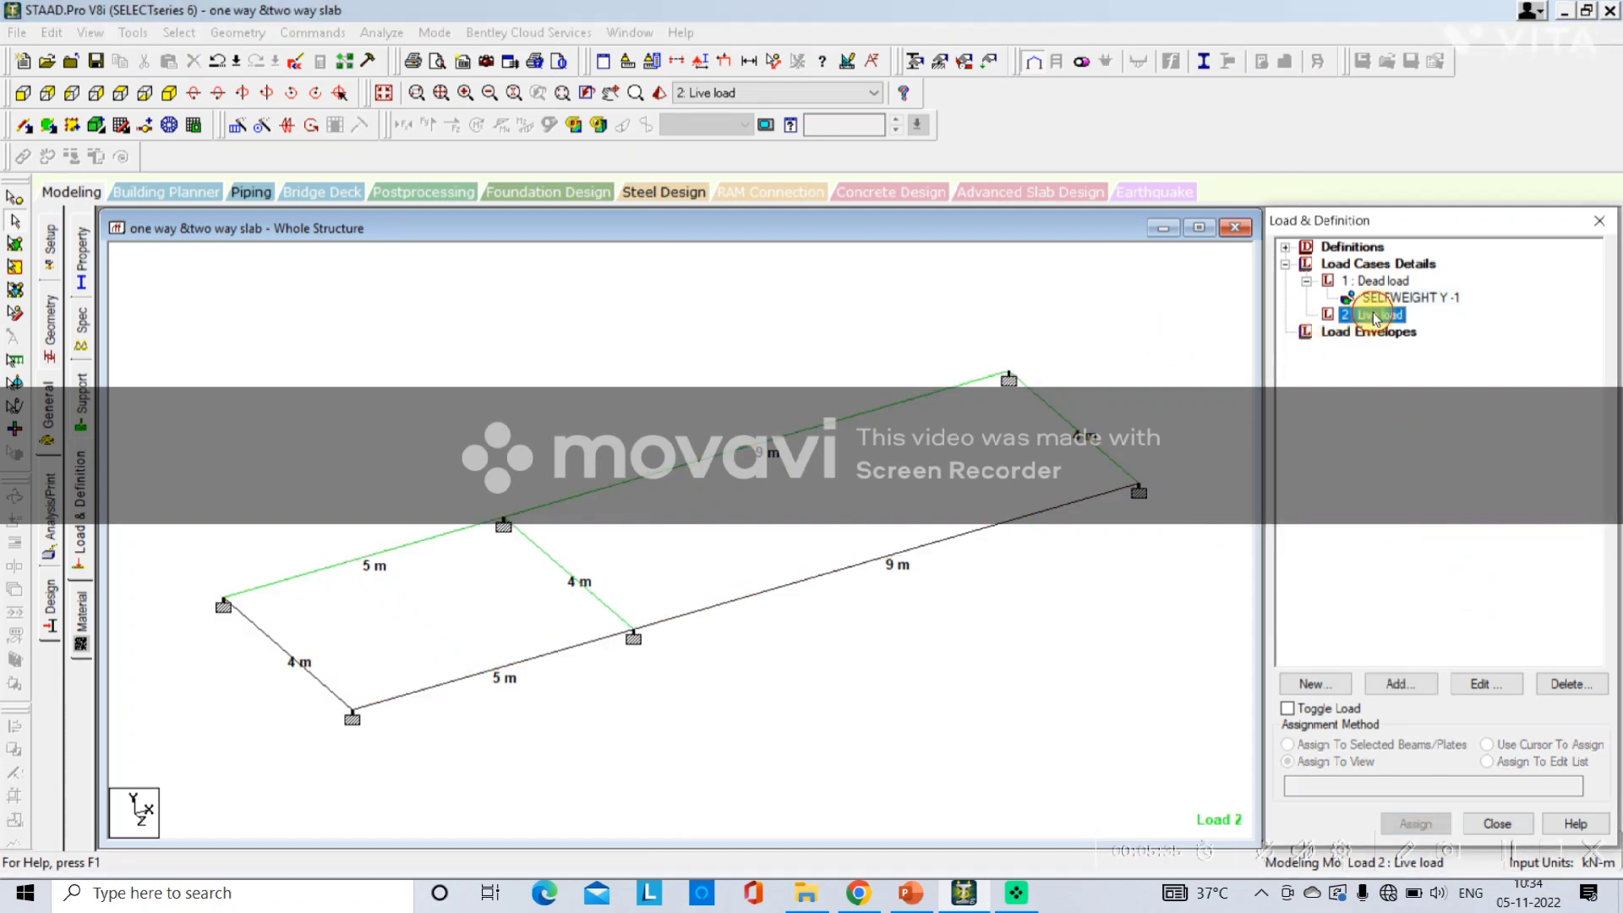
left_click(1395, 680)
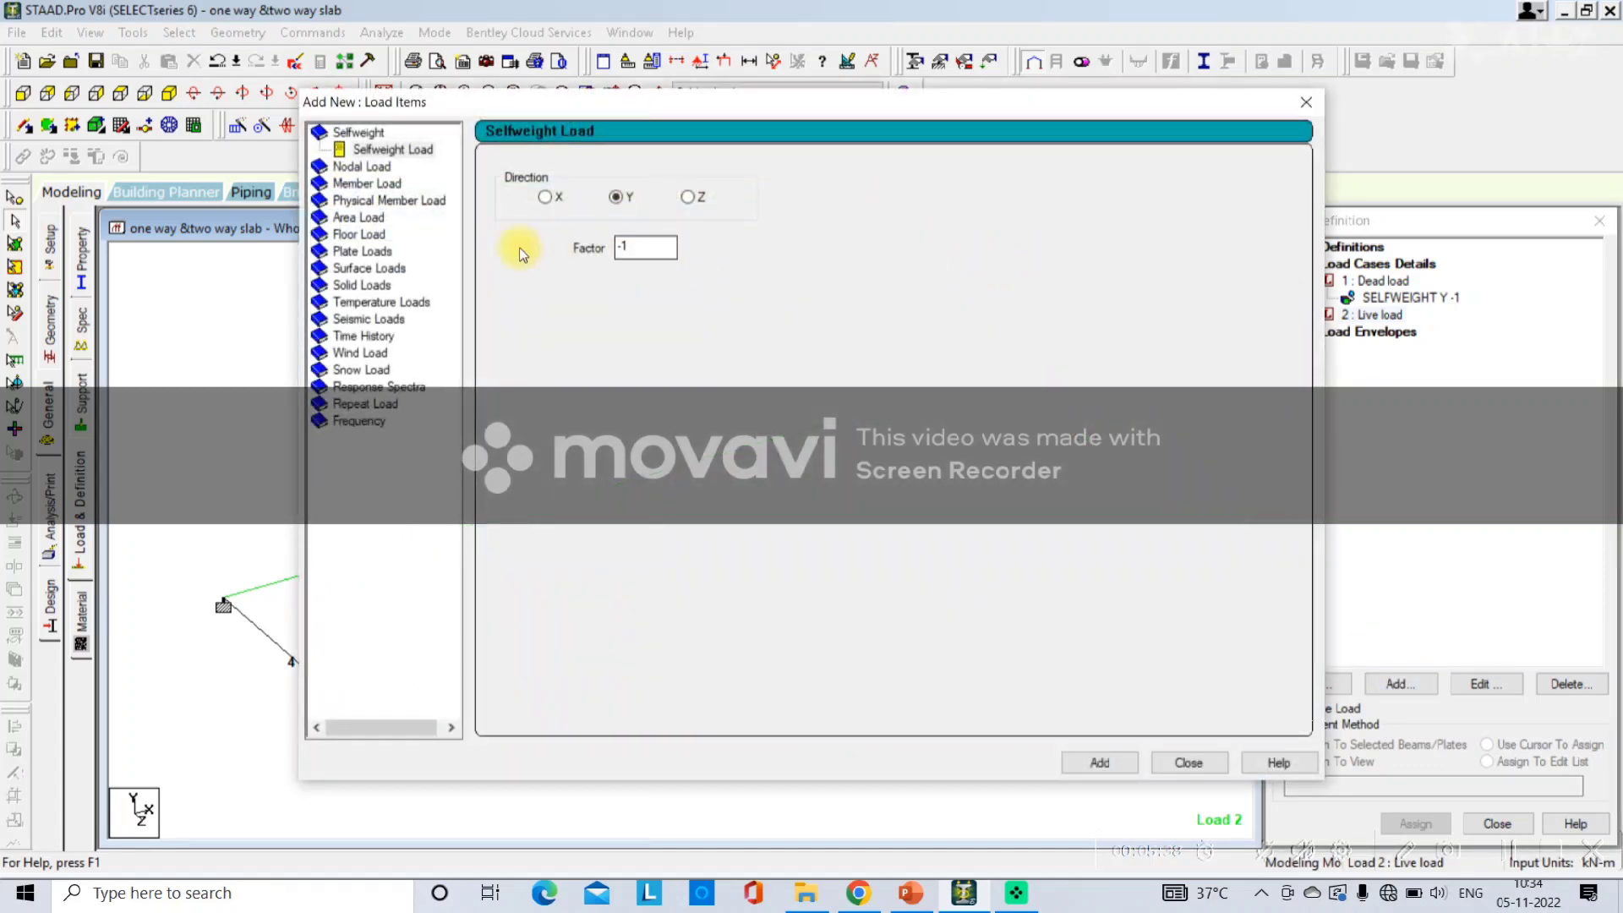
left_click(372, 237)
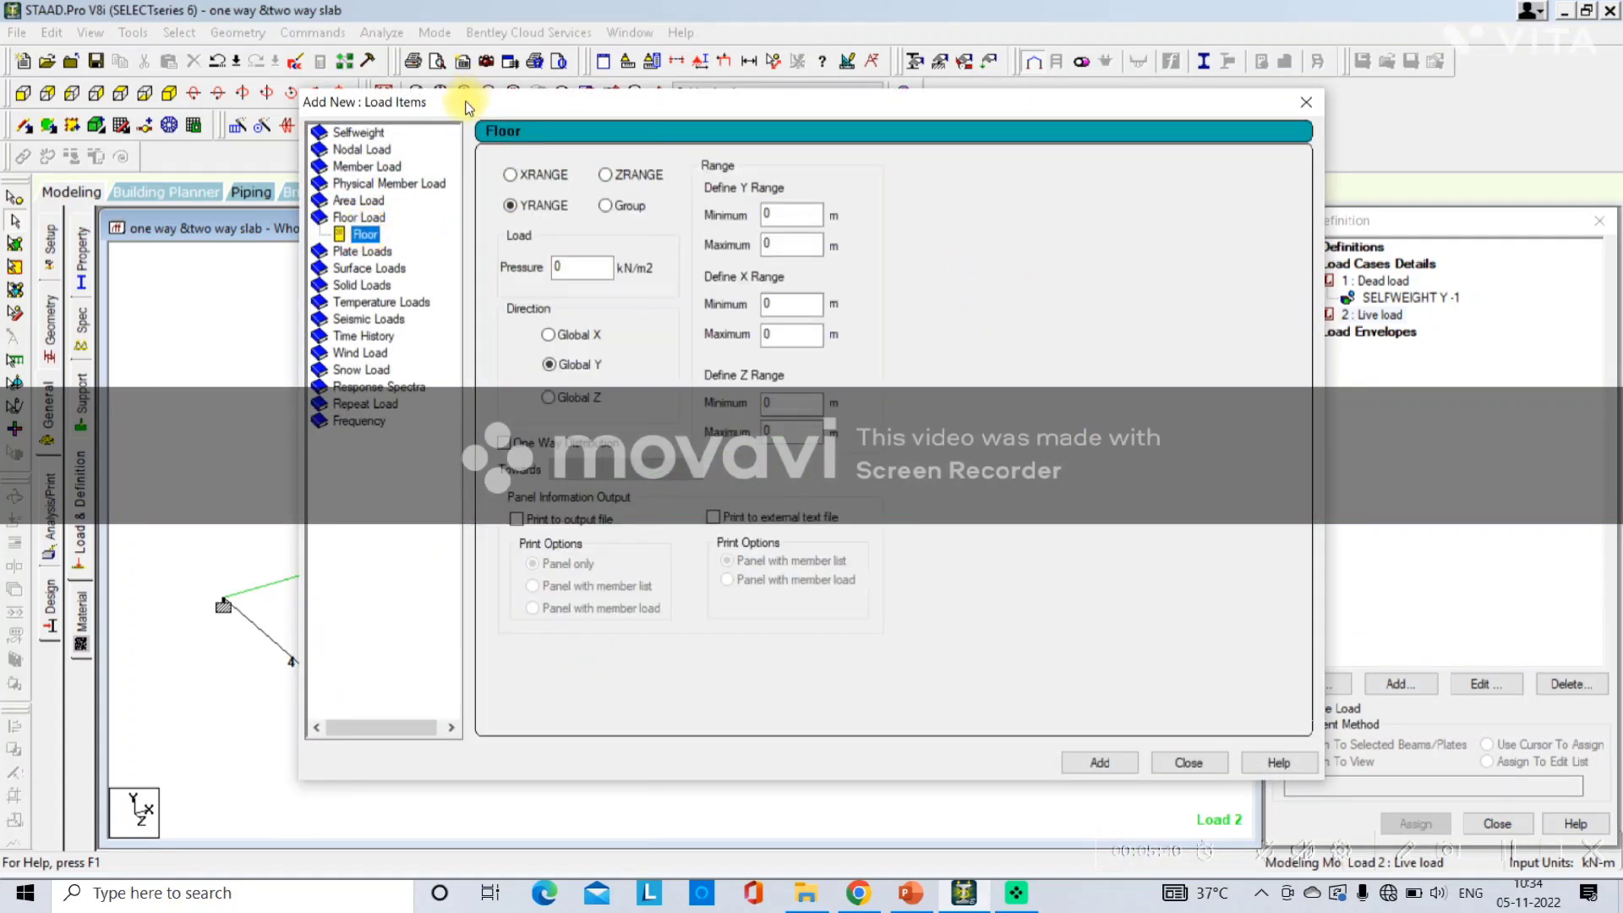
left_click_drag(464, 100, 978, 167)
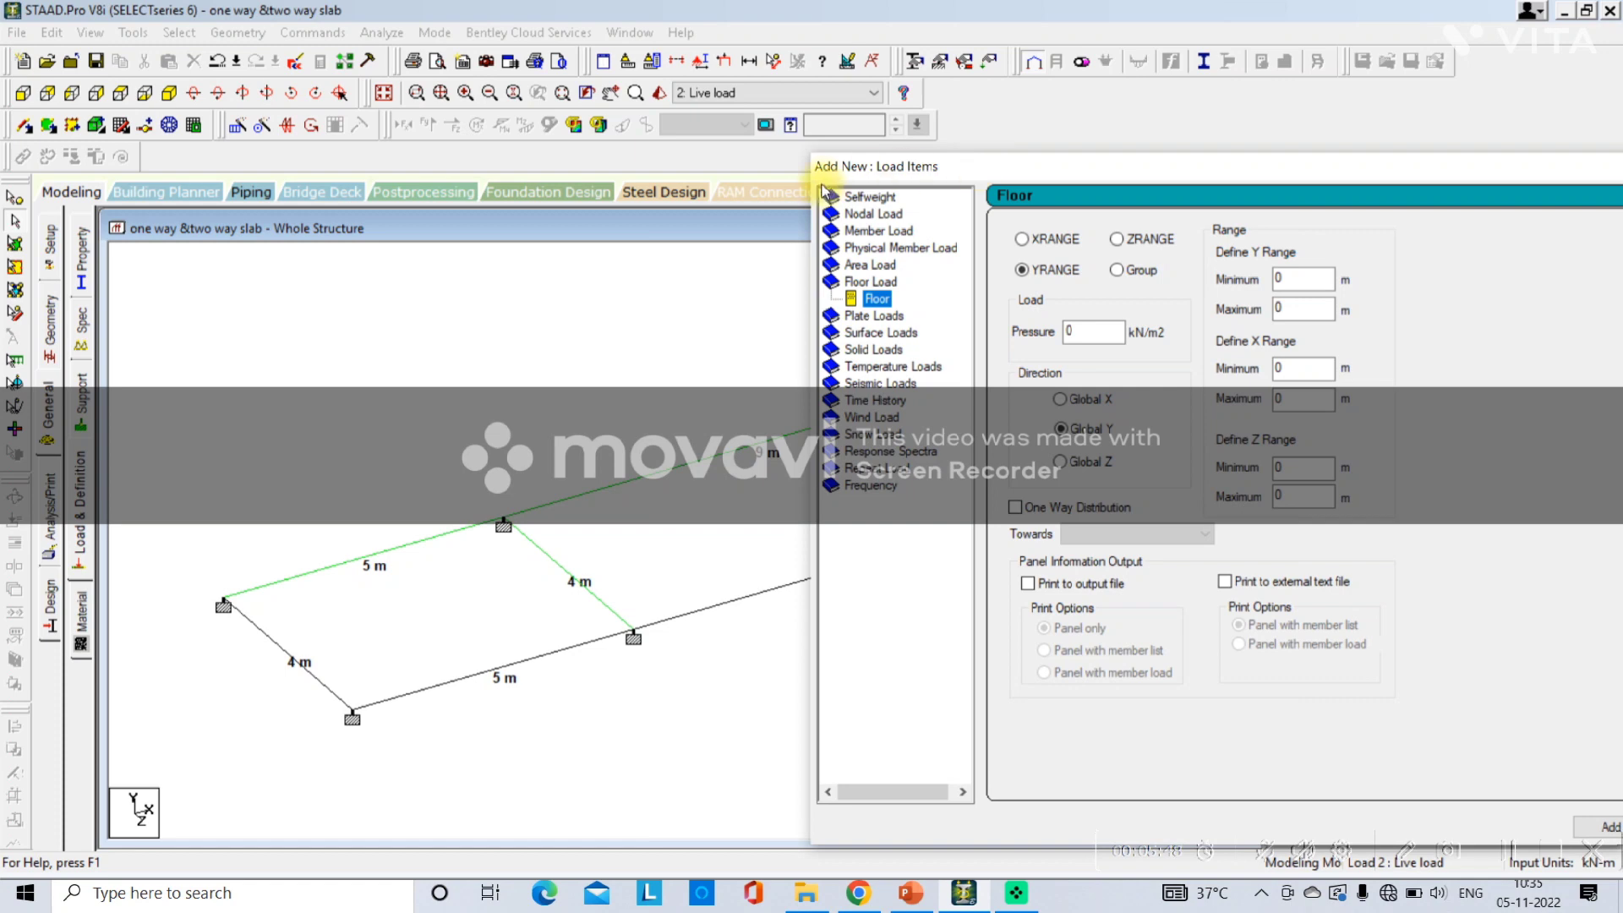
left_click_drag(930, 167, 1115, 150)
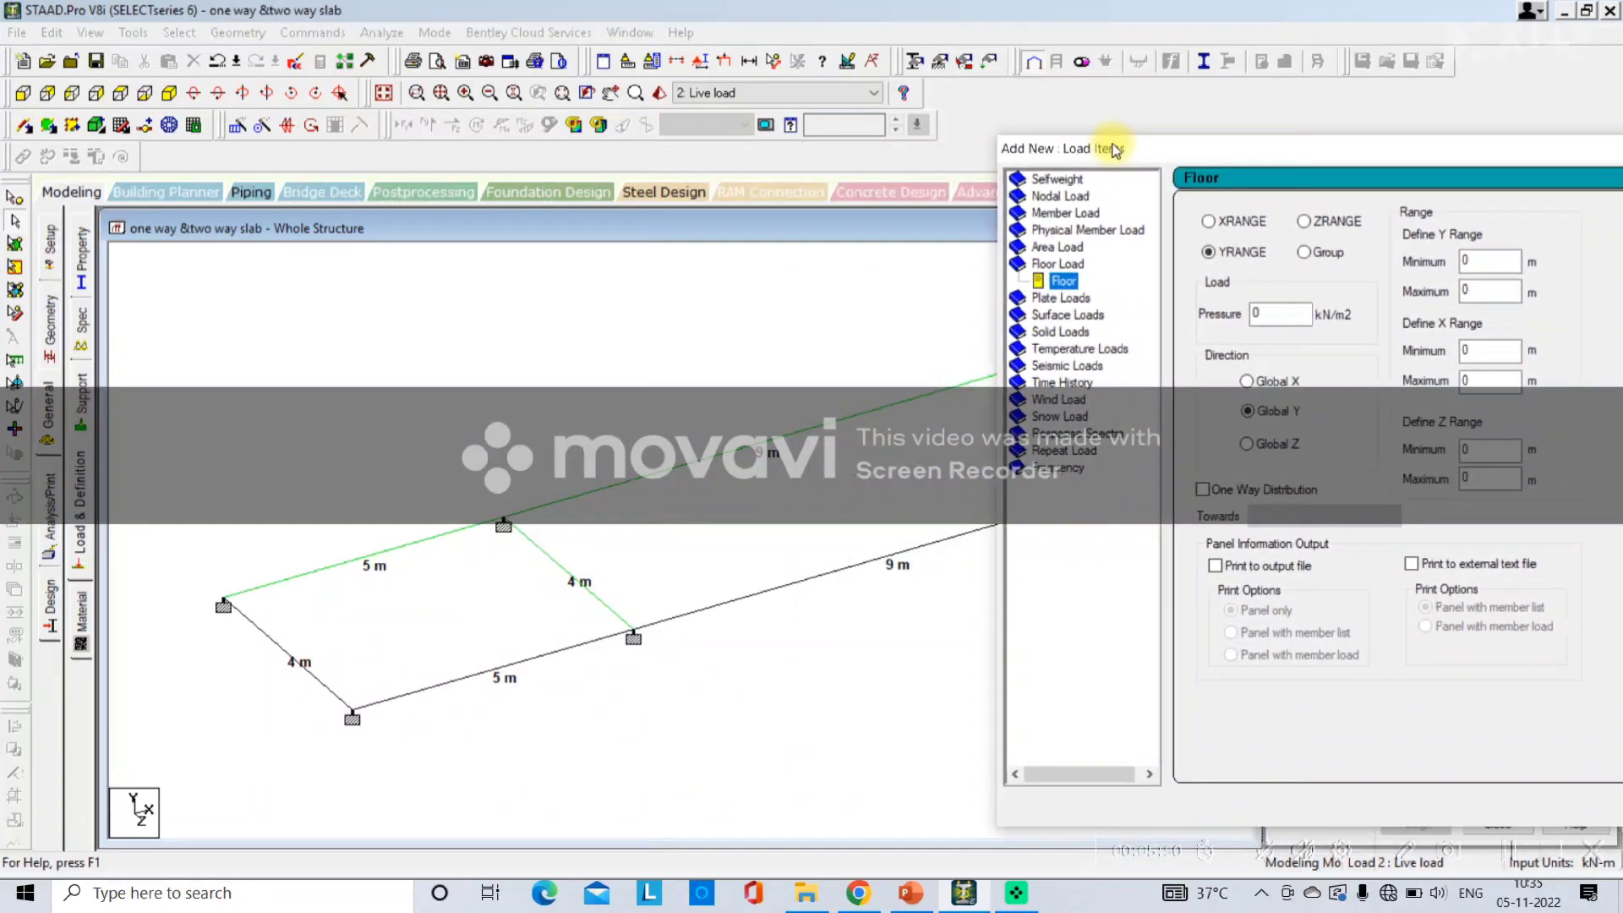
left_click(14, 198)
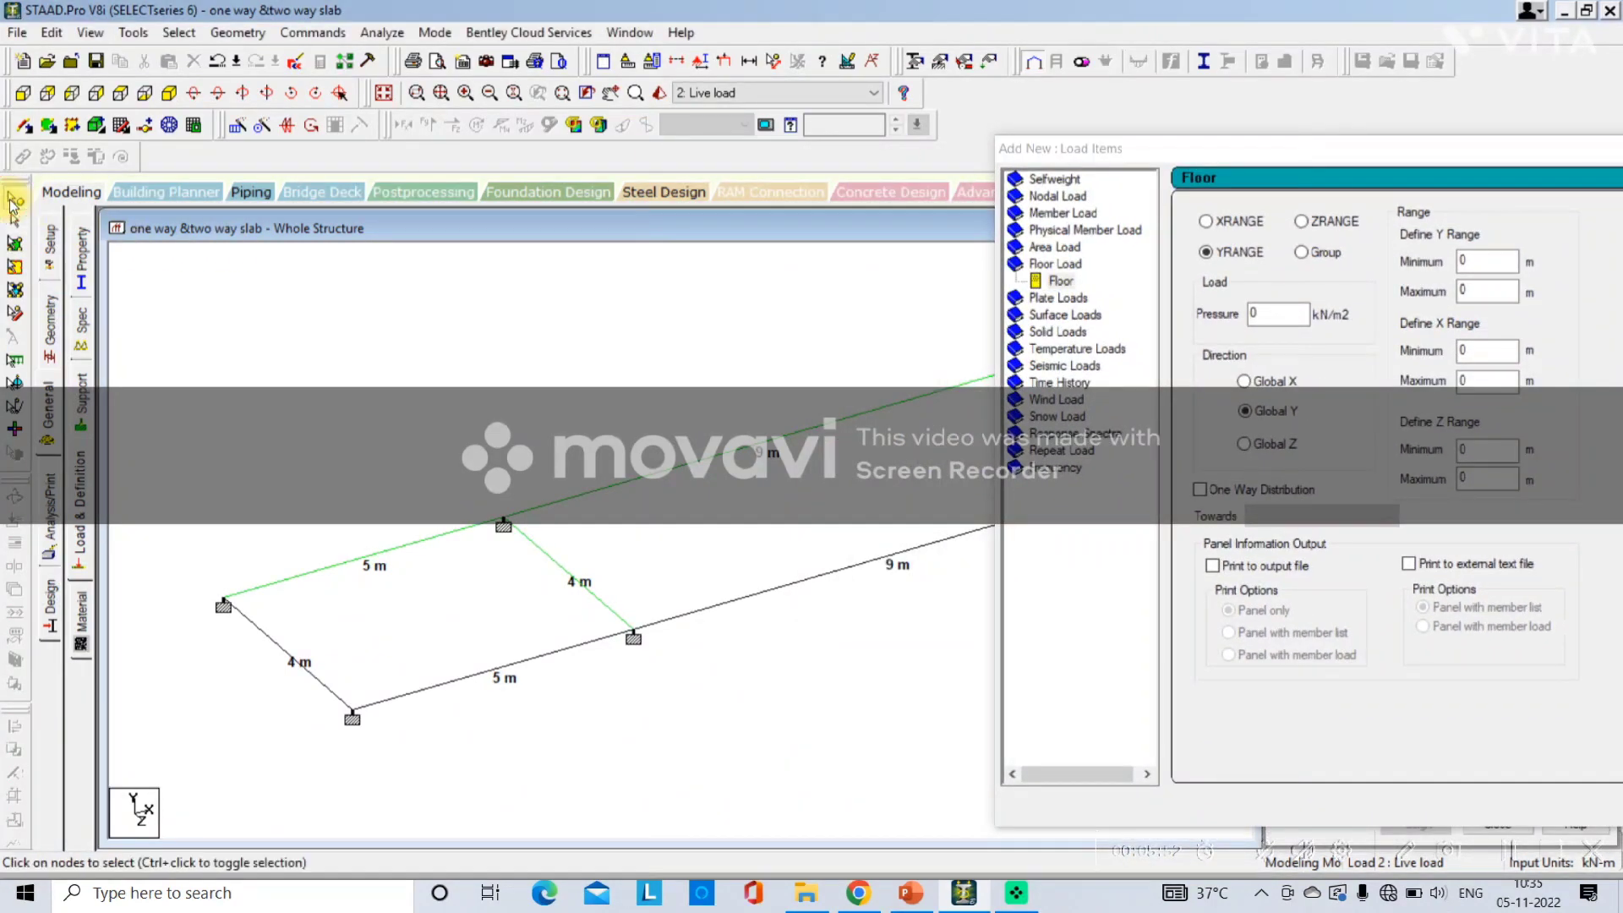
left_click(1293, 322)
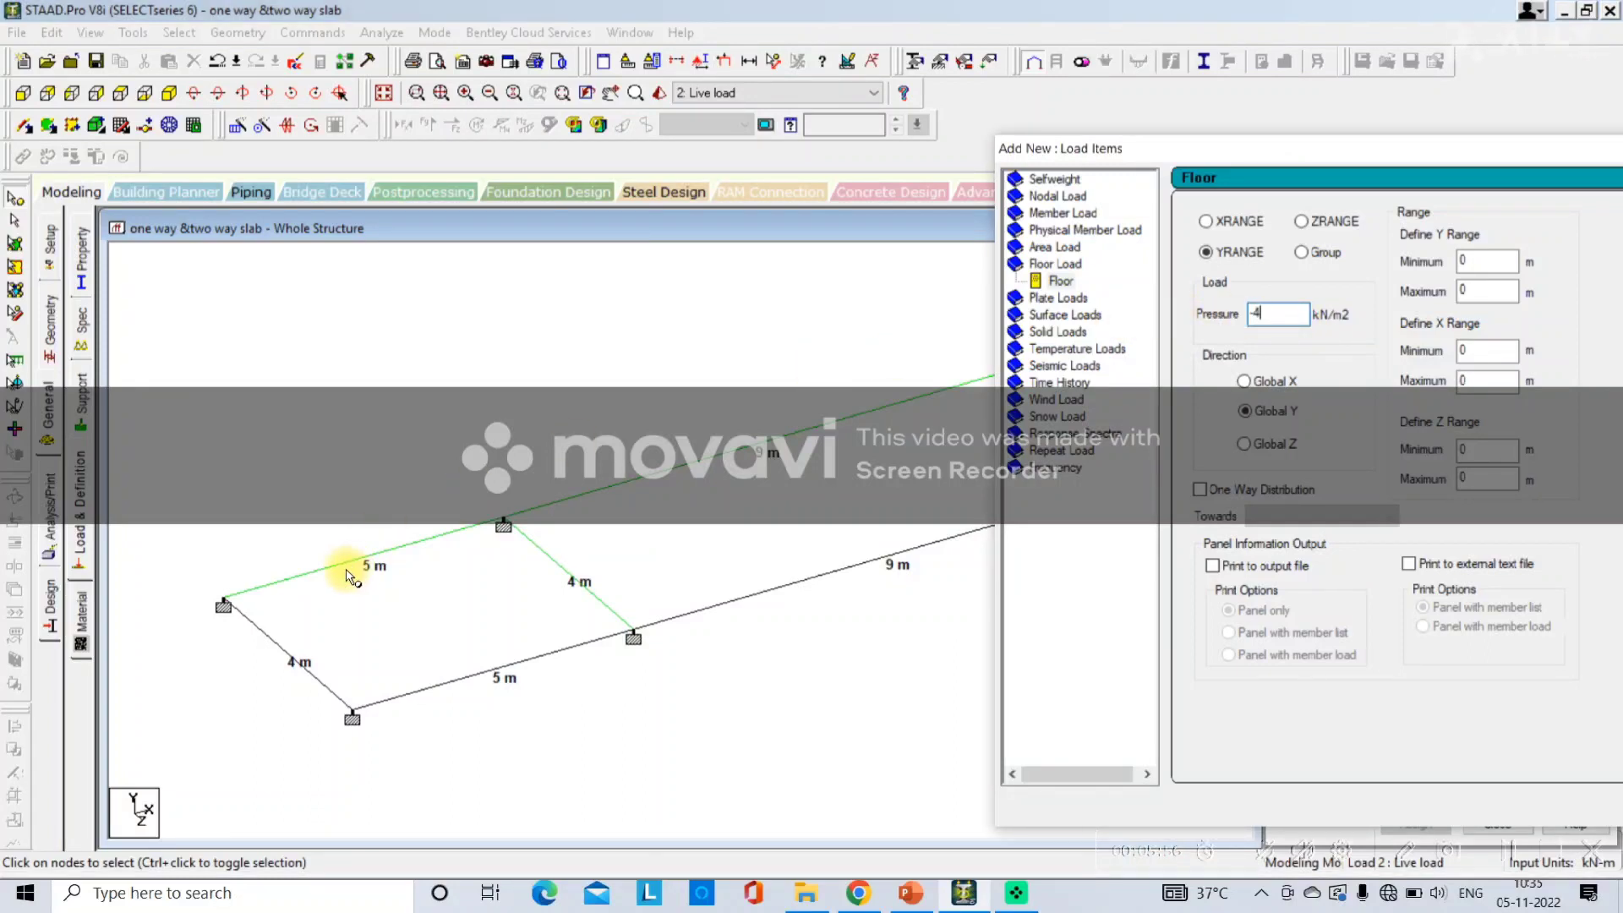
left_click(227, 603)
double_click(225, 604)
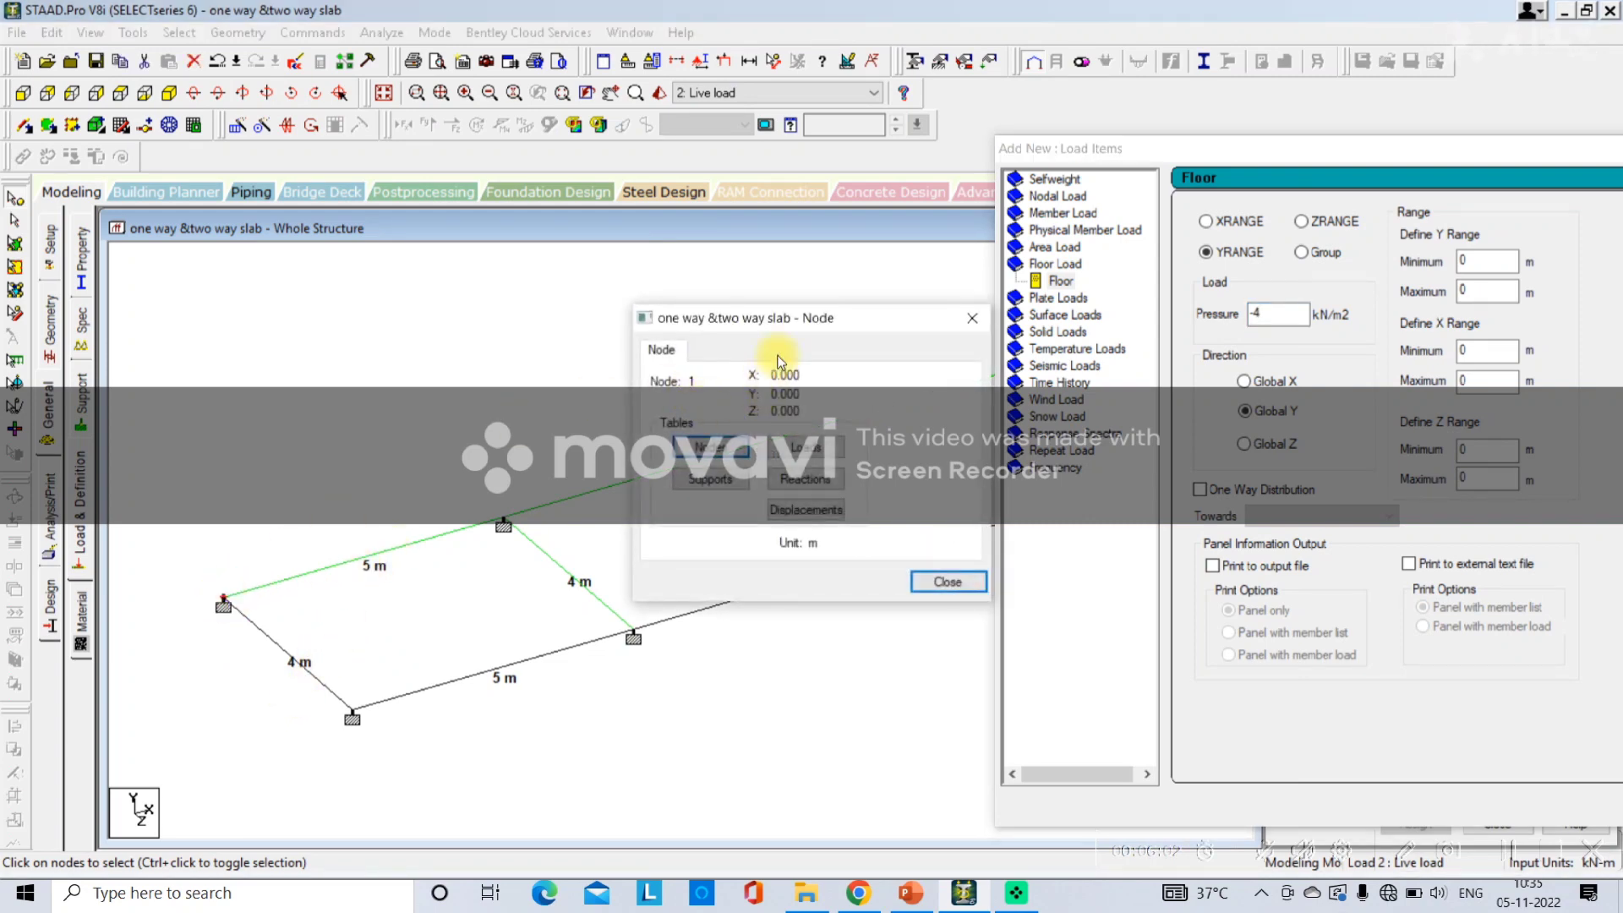
left_click(969, 324)
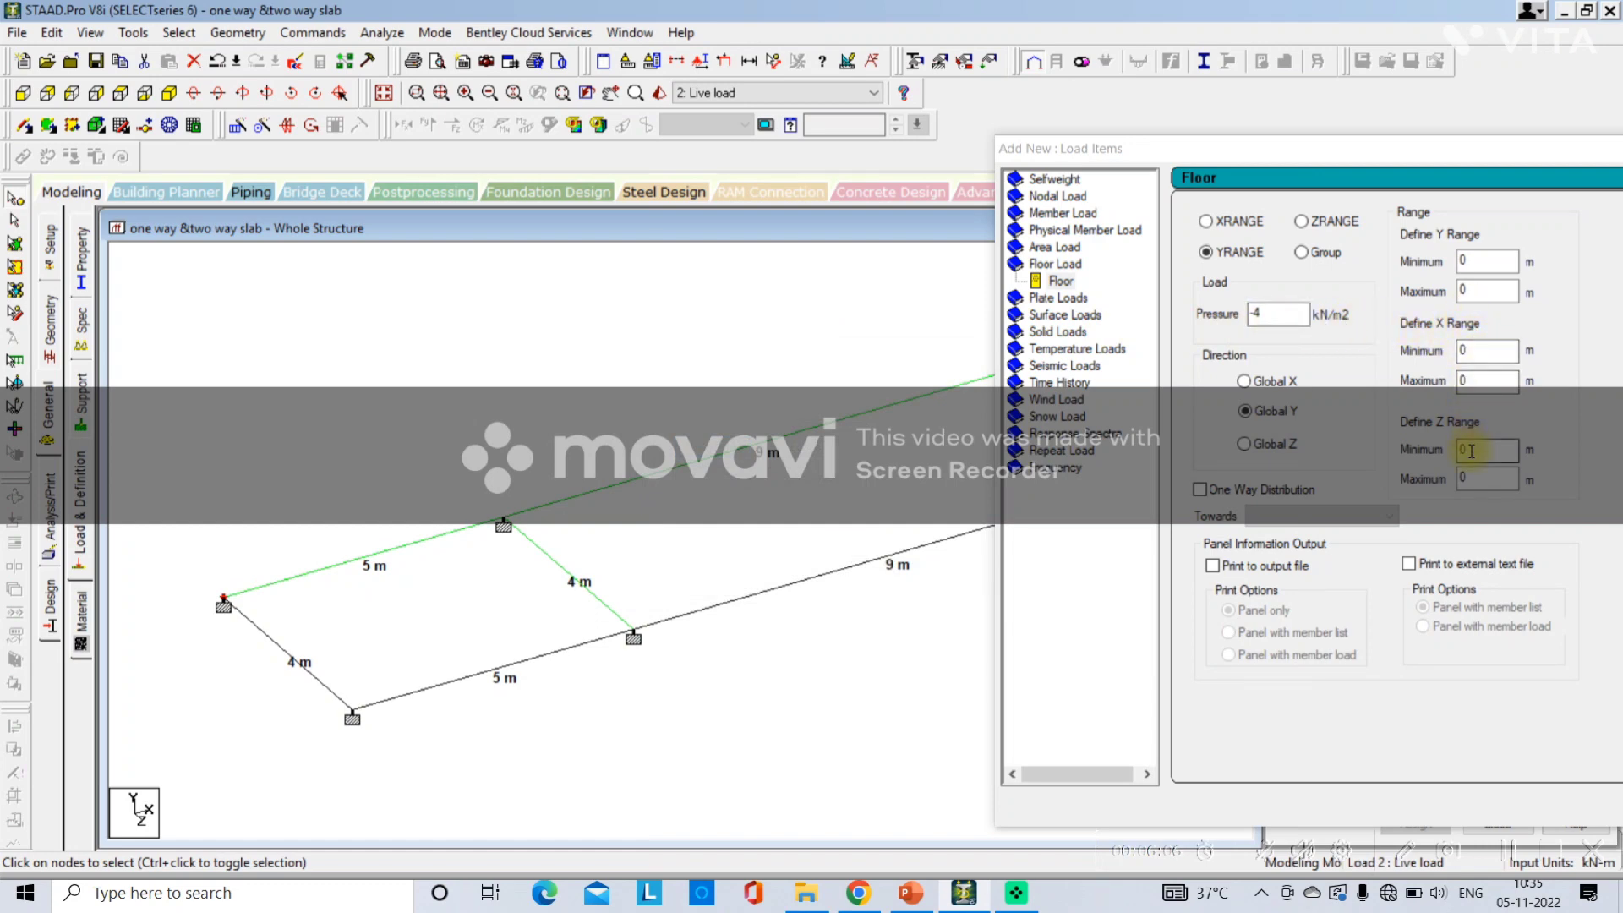
double_click(503, 524)
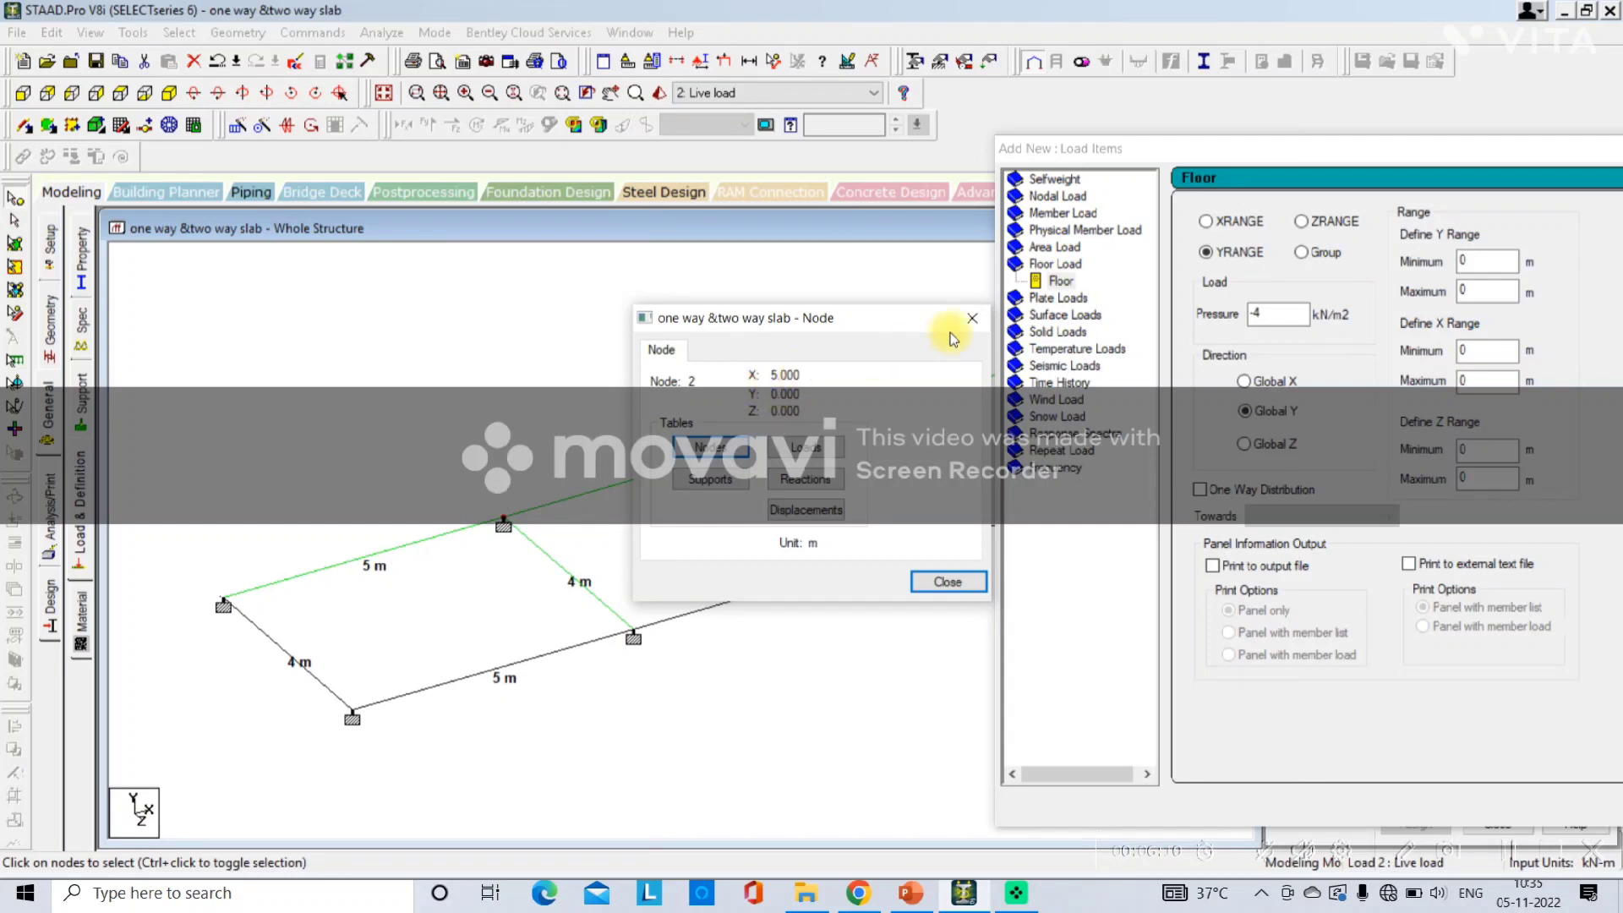
left_click(972, 317)
left_click(1476, 380)
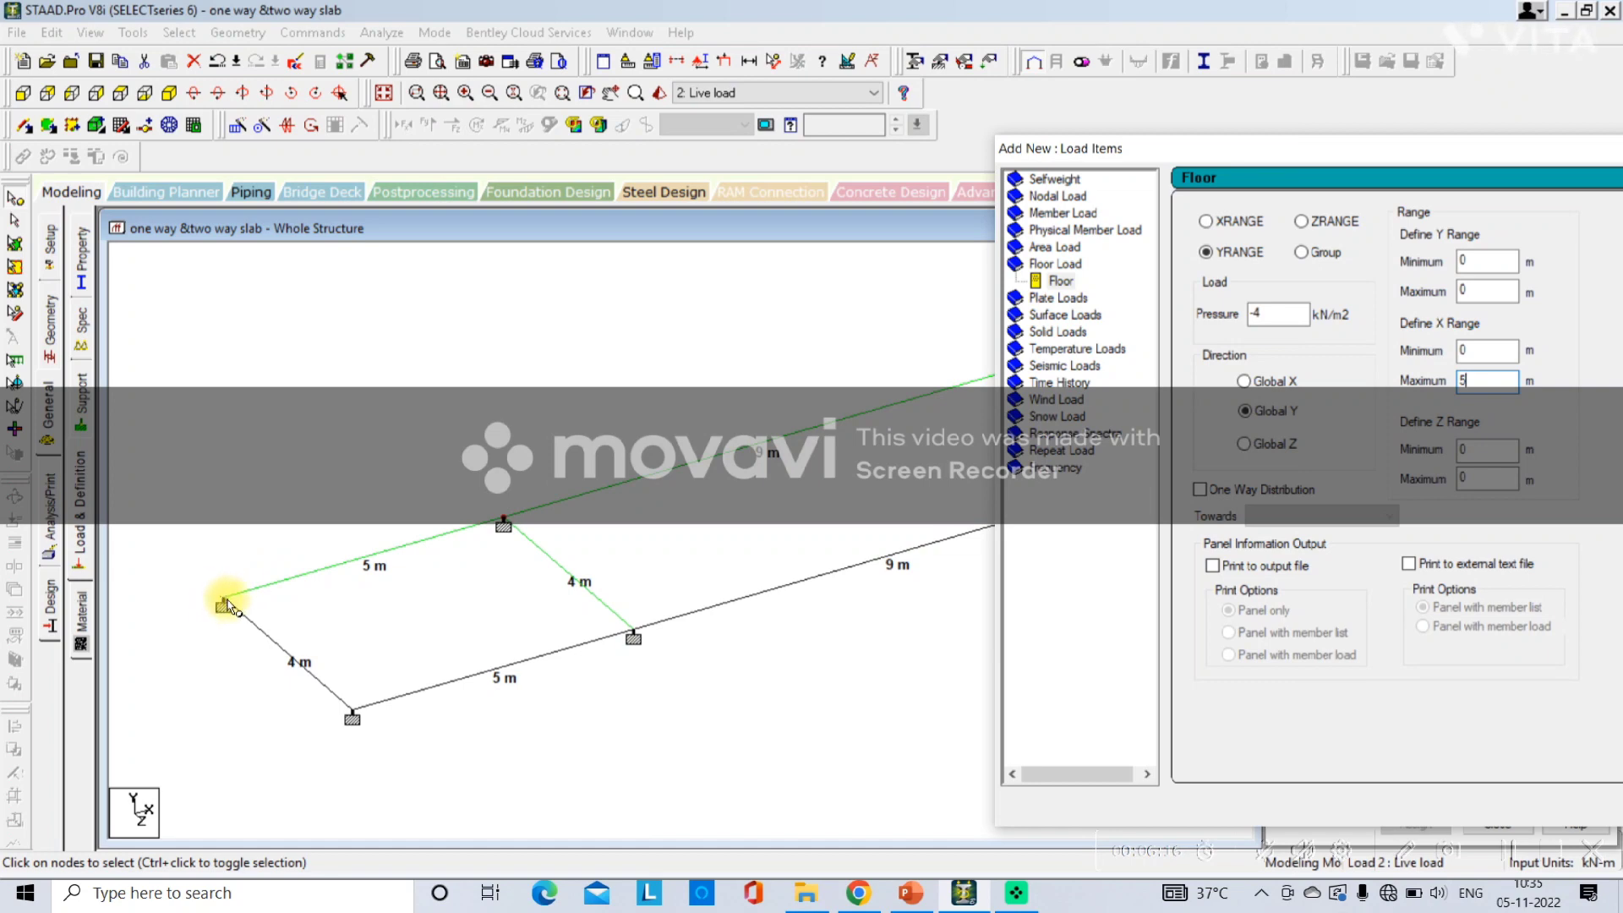
double_click(353, 717)
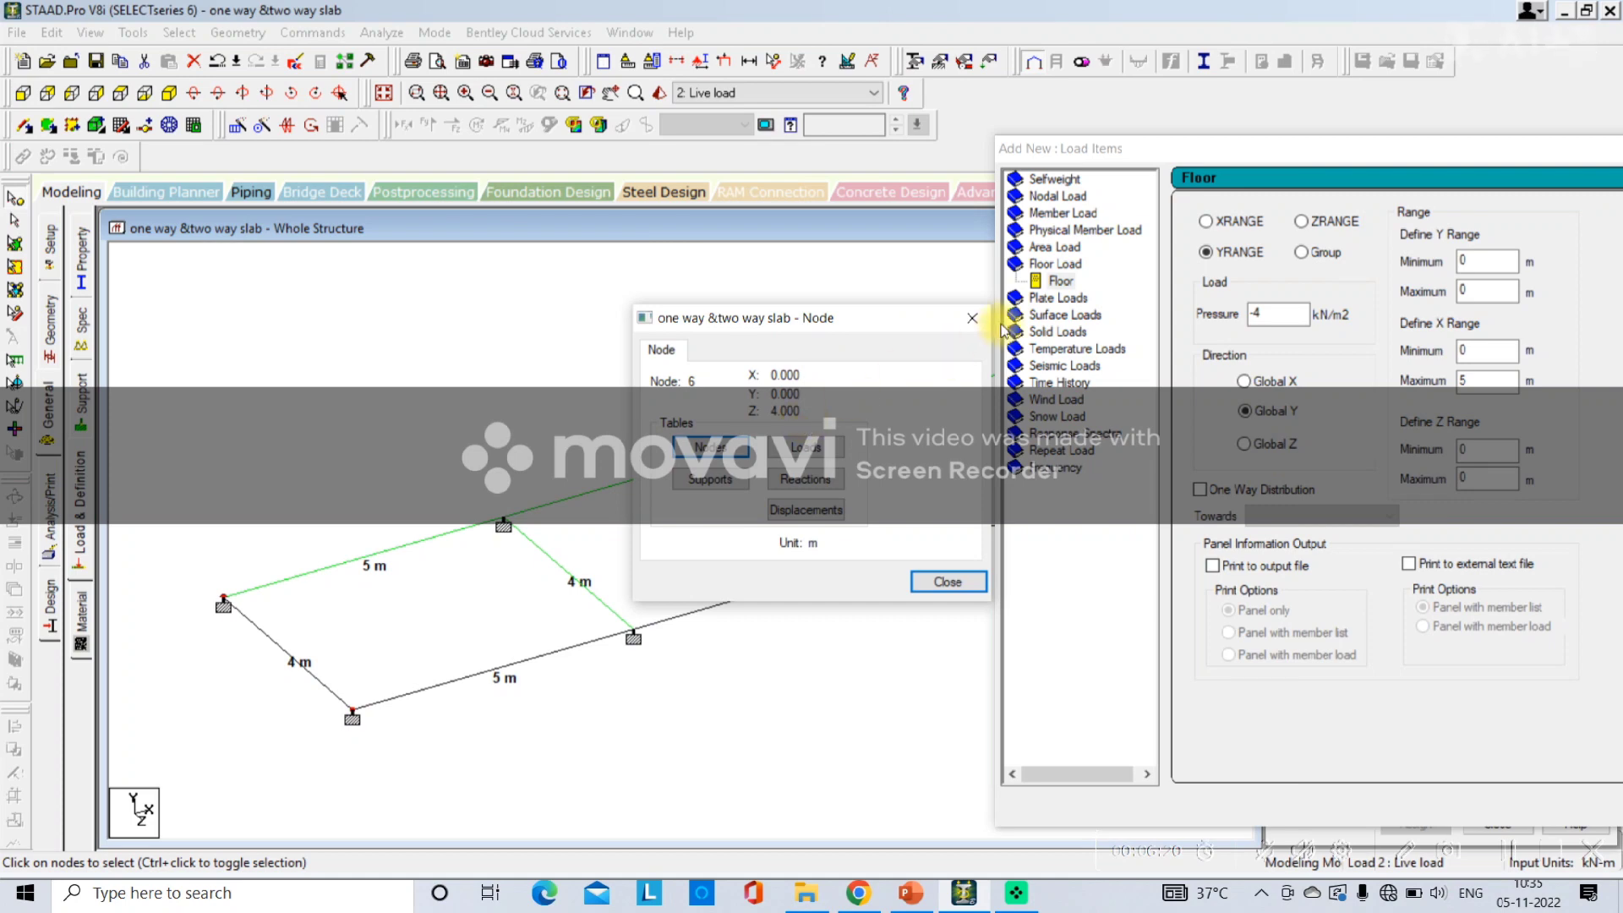
left_click(972, 318)
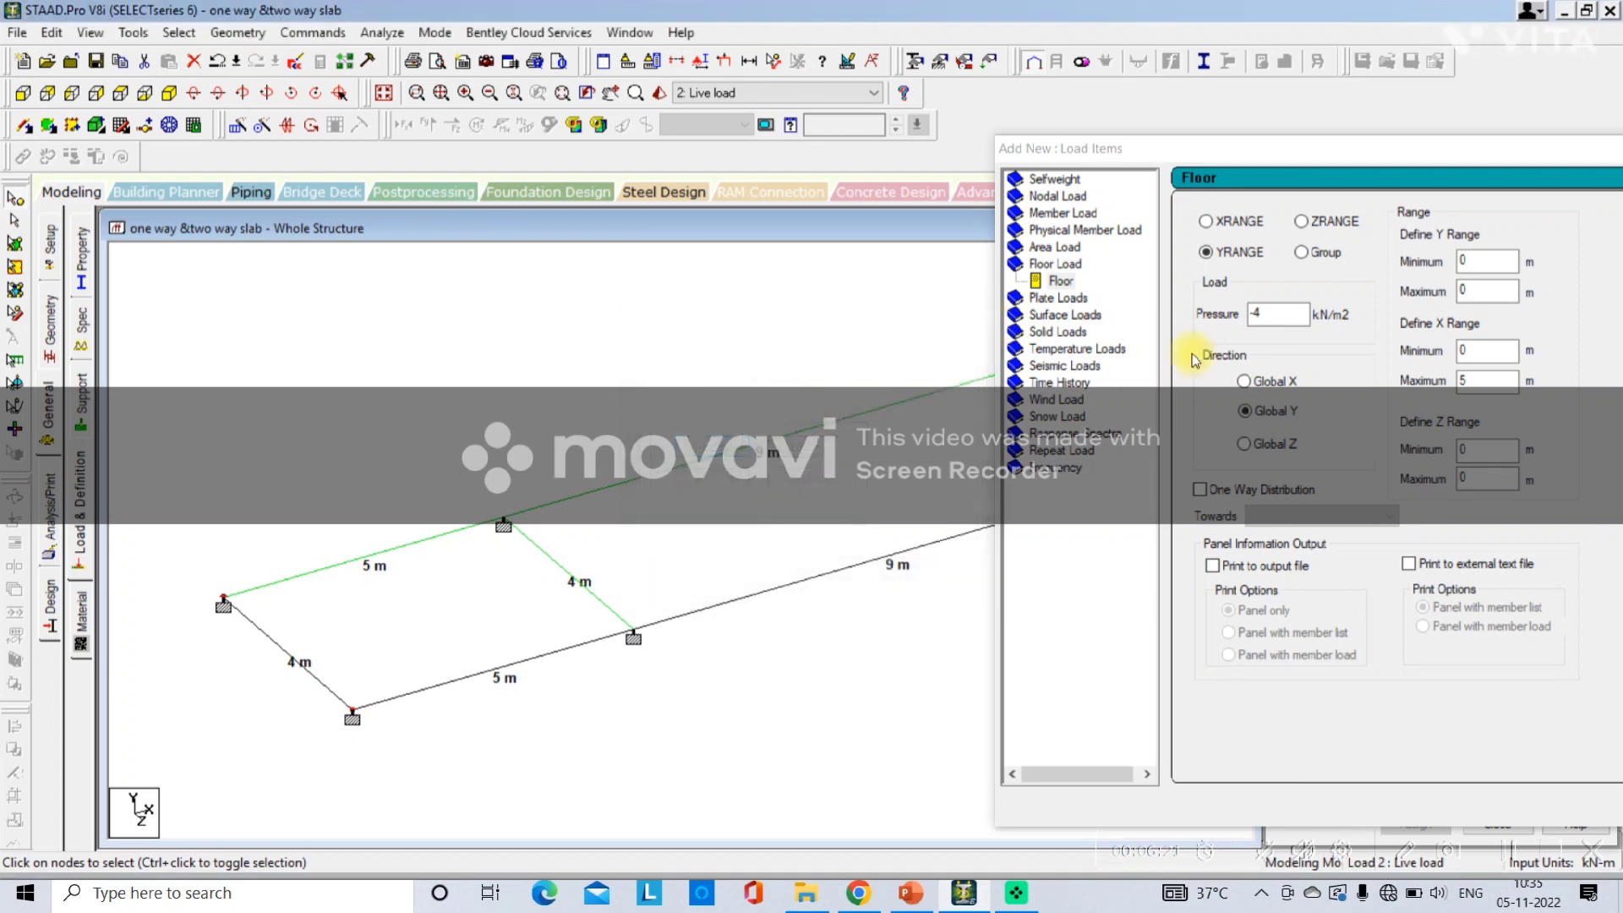
double_click(1477, 482)
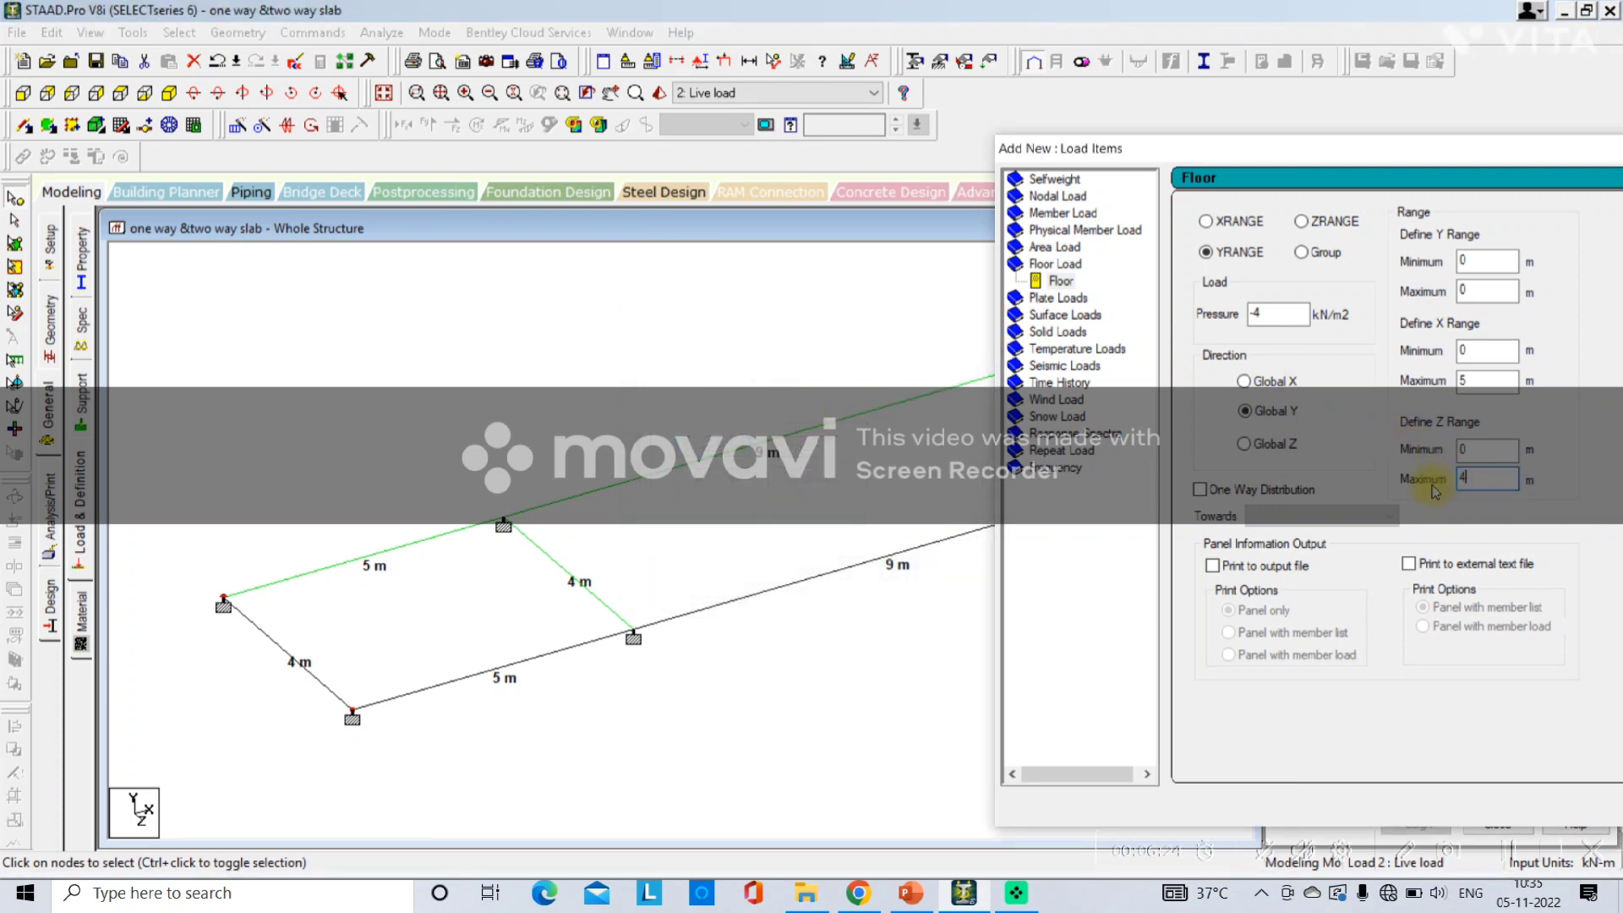
left_click_drag(1349, 155, 1003, 129)
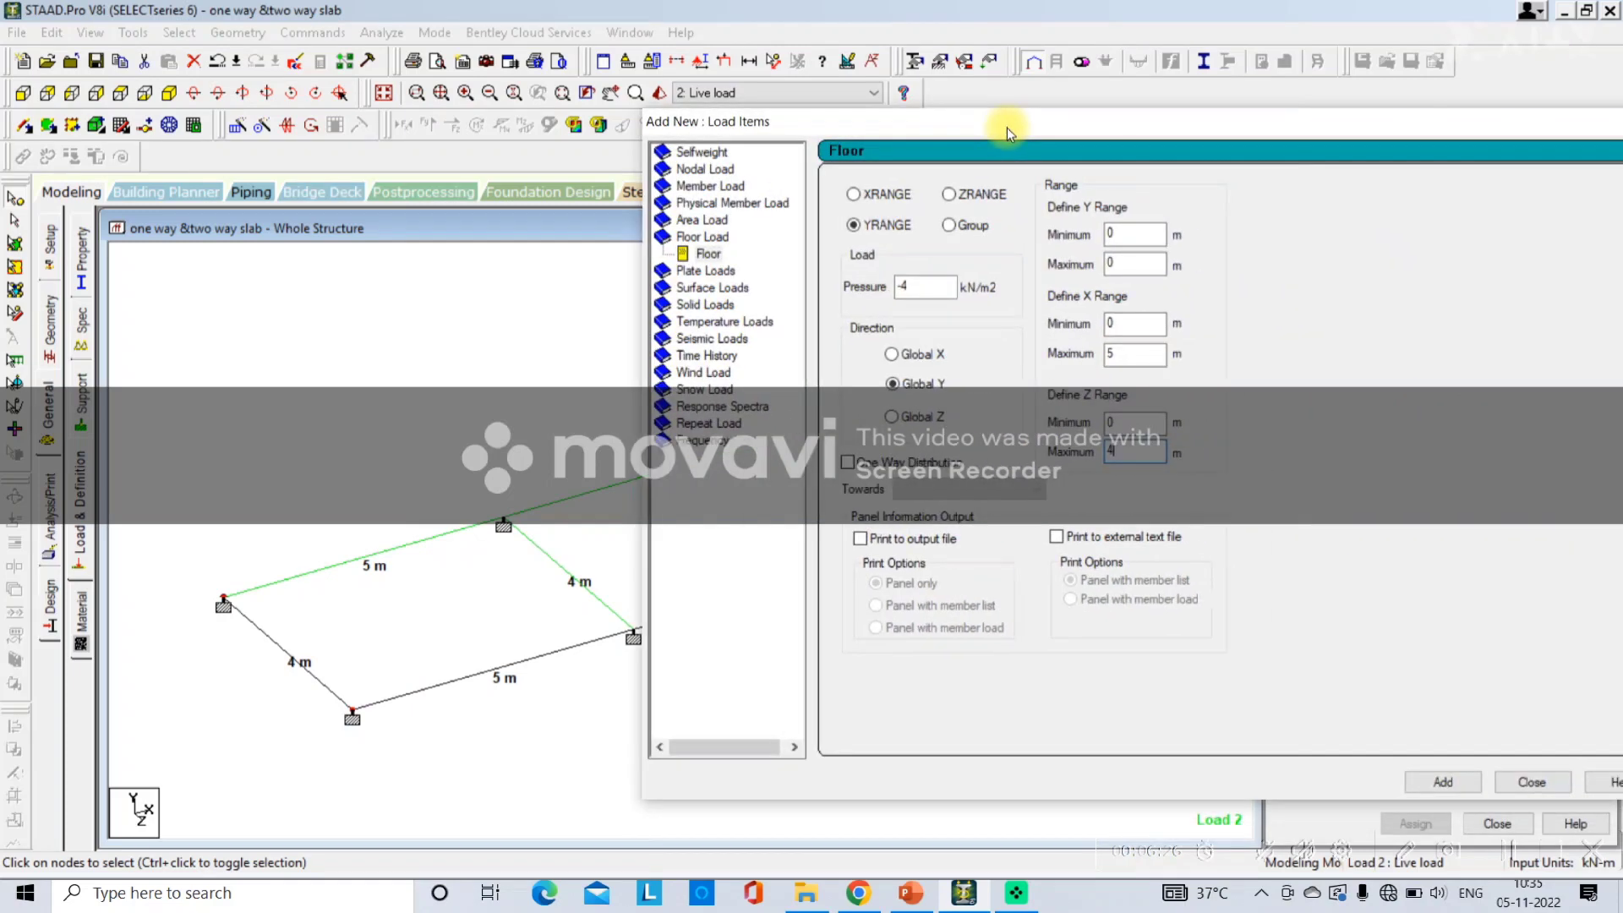
left_click(1513, 783)
left_click(1434, 332)
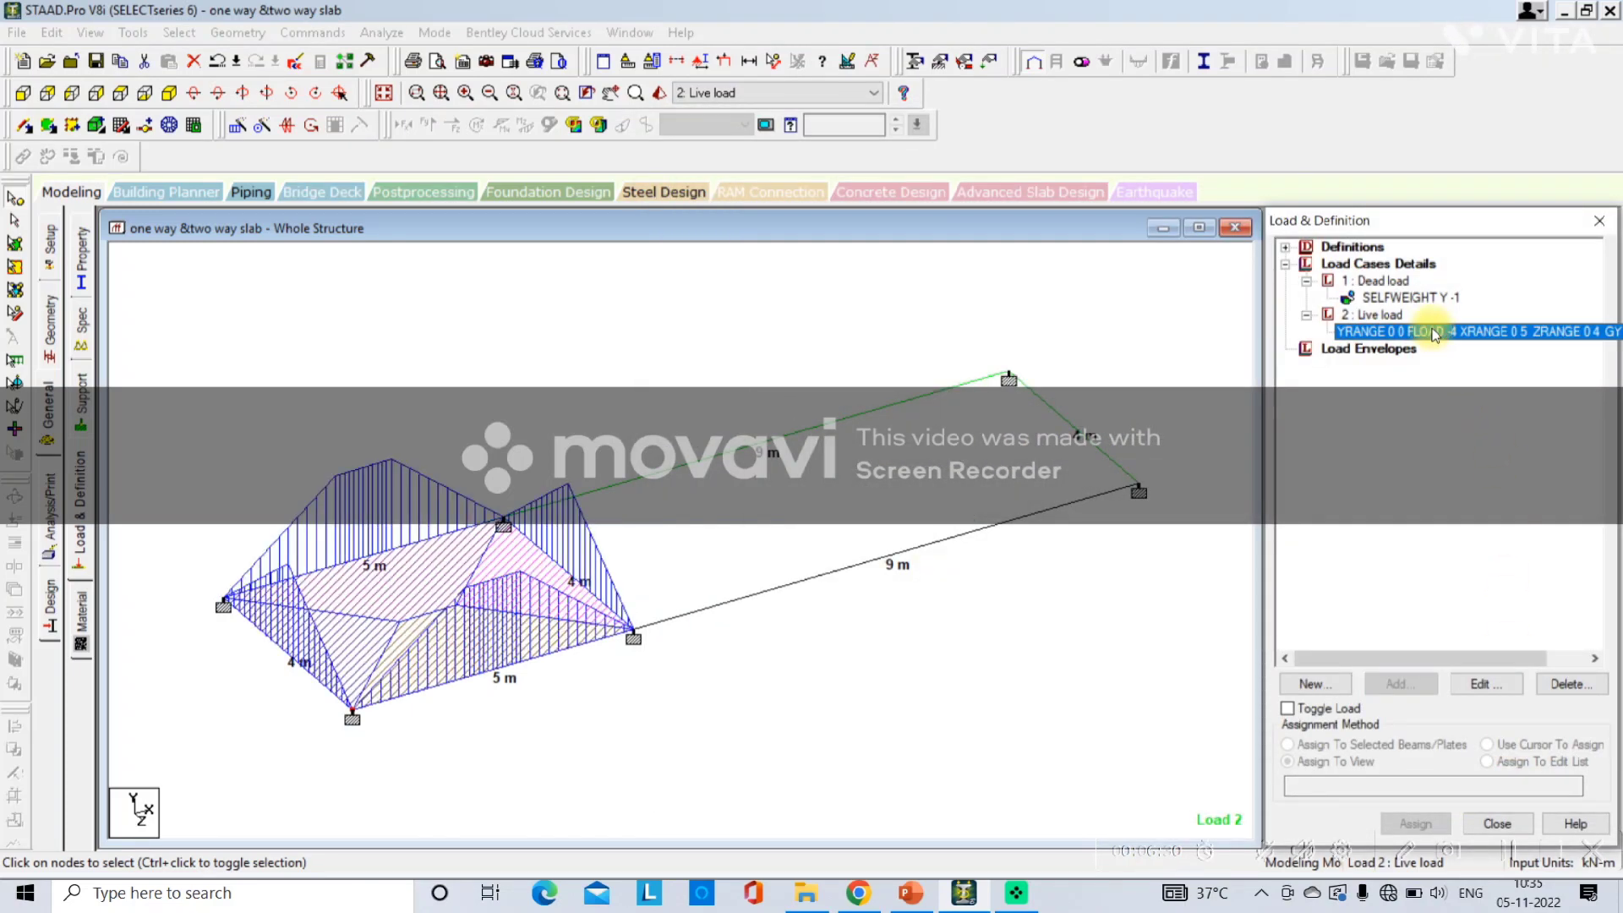
Add a one-way floor load of -4 kN/m2 to the Live load case over X range 5–14 m and Z range 0–4 m.
left_click(1373, 315)
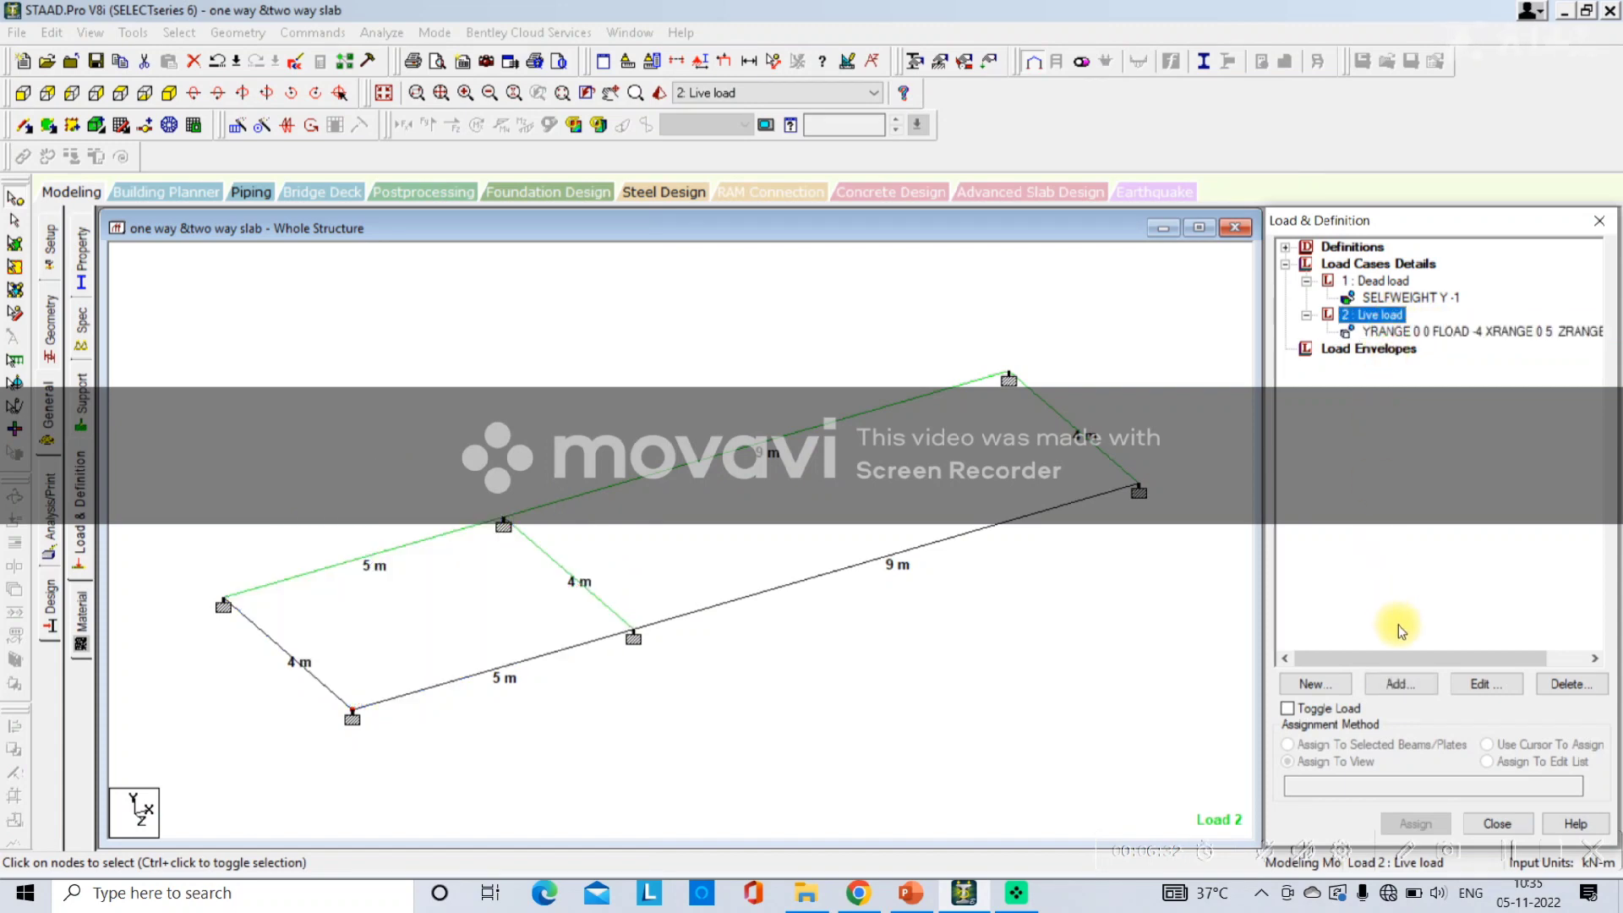
left_click(1397, 684)
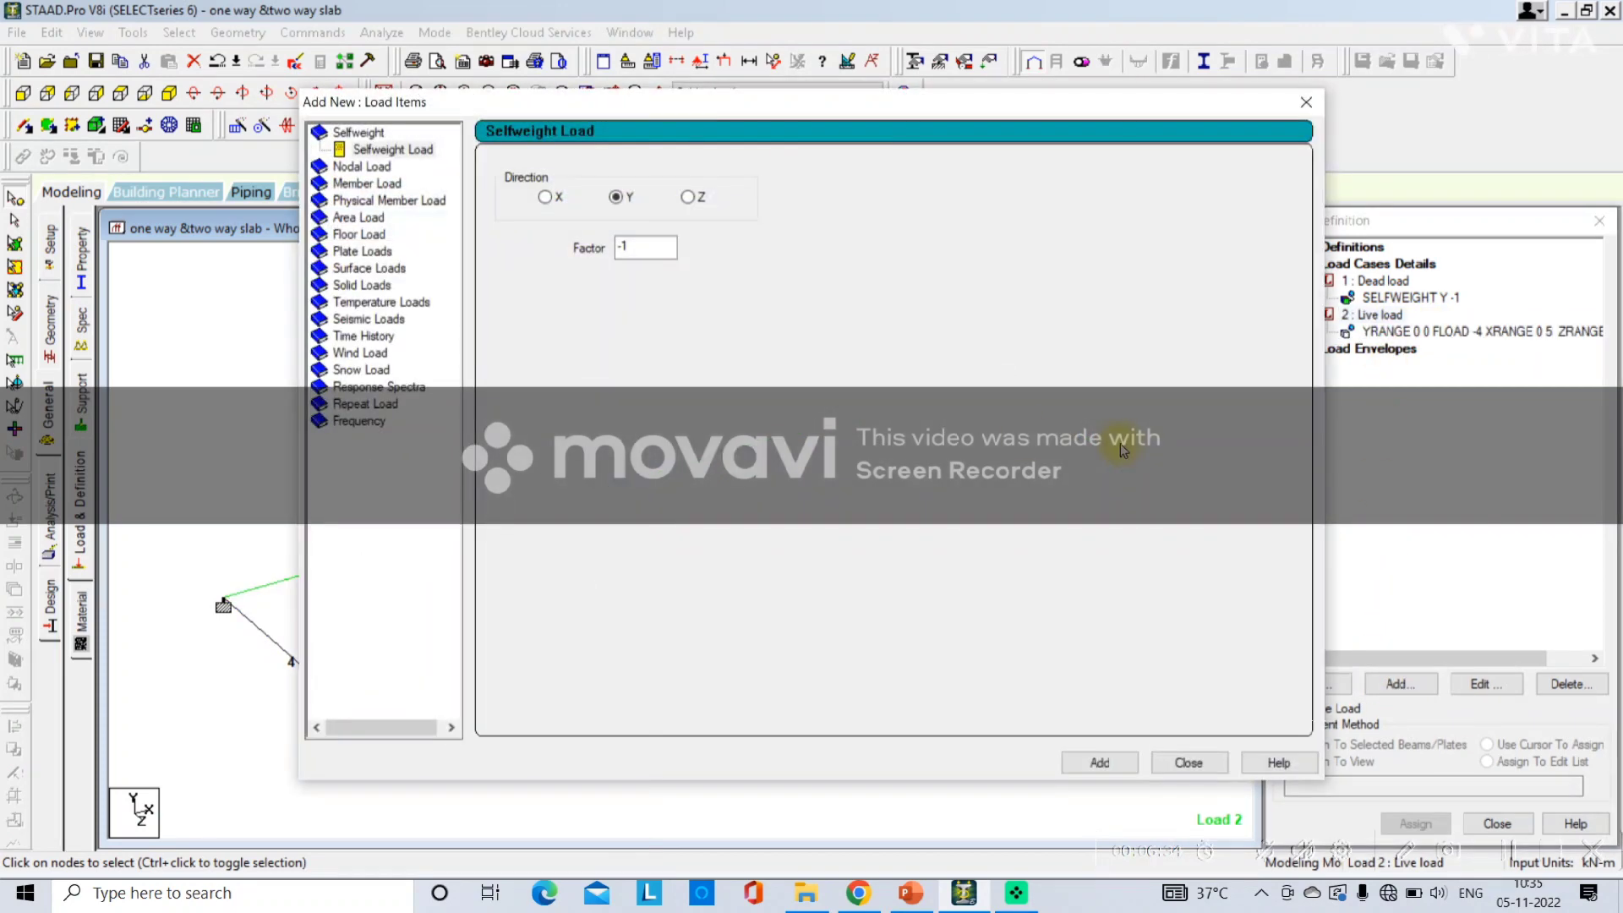
left_click_drag(484, 106, 1199, 154)
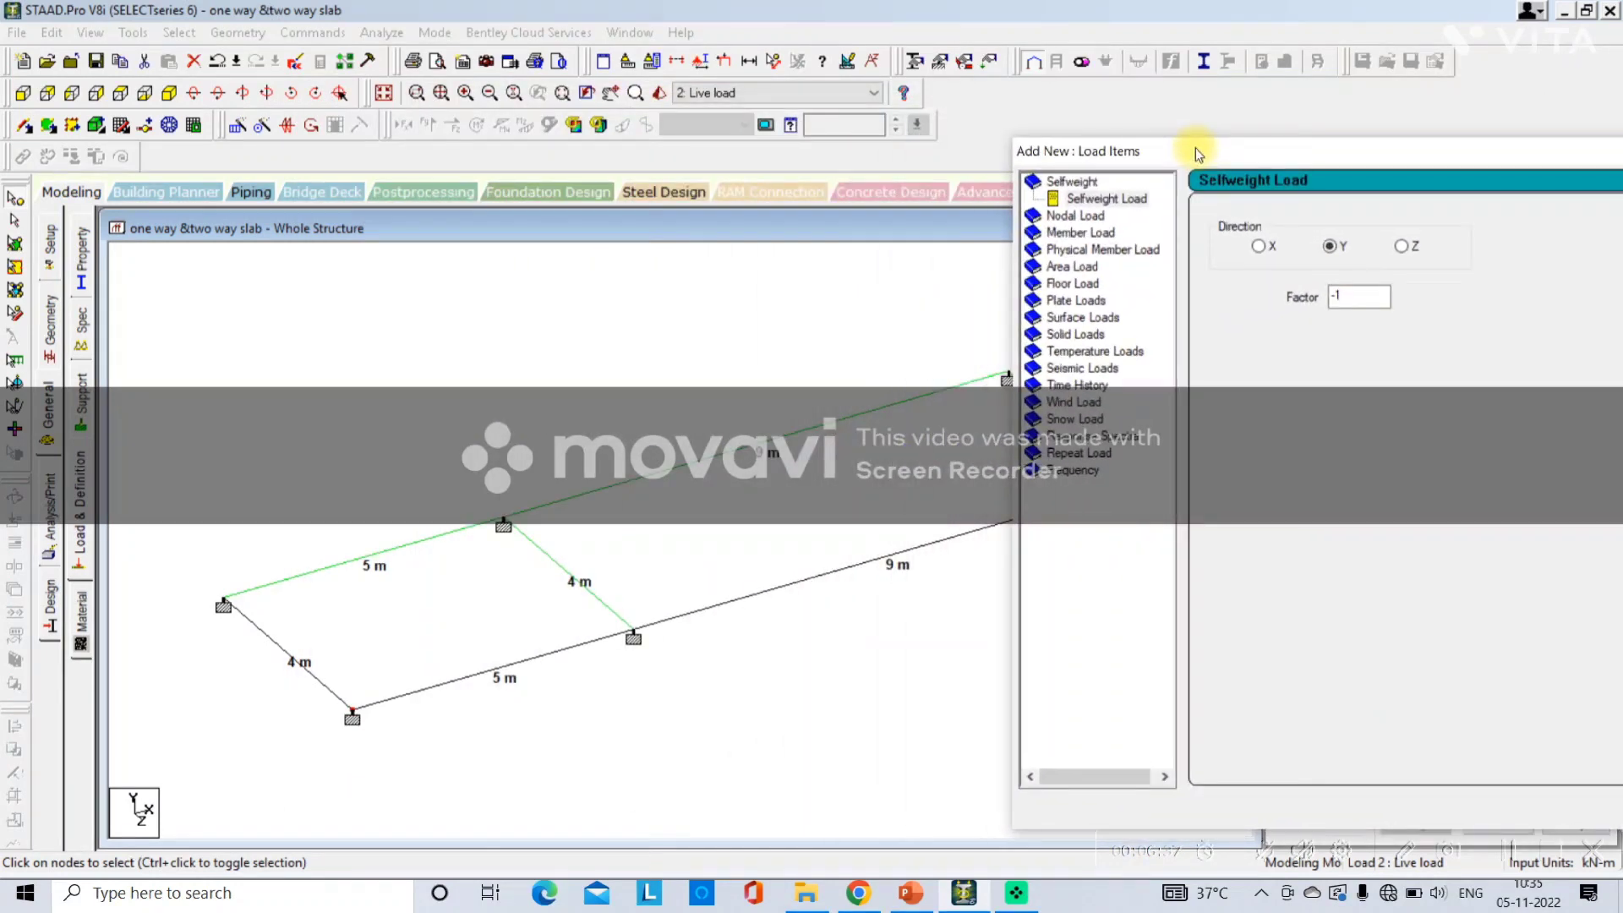
left_click(1073, 284)
left_click(1293, 317)
left_click_drag(1293, 317, 1210, 338)
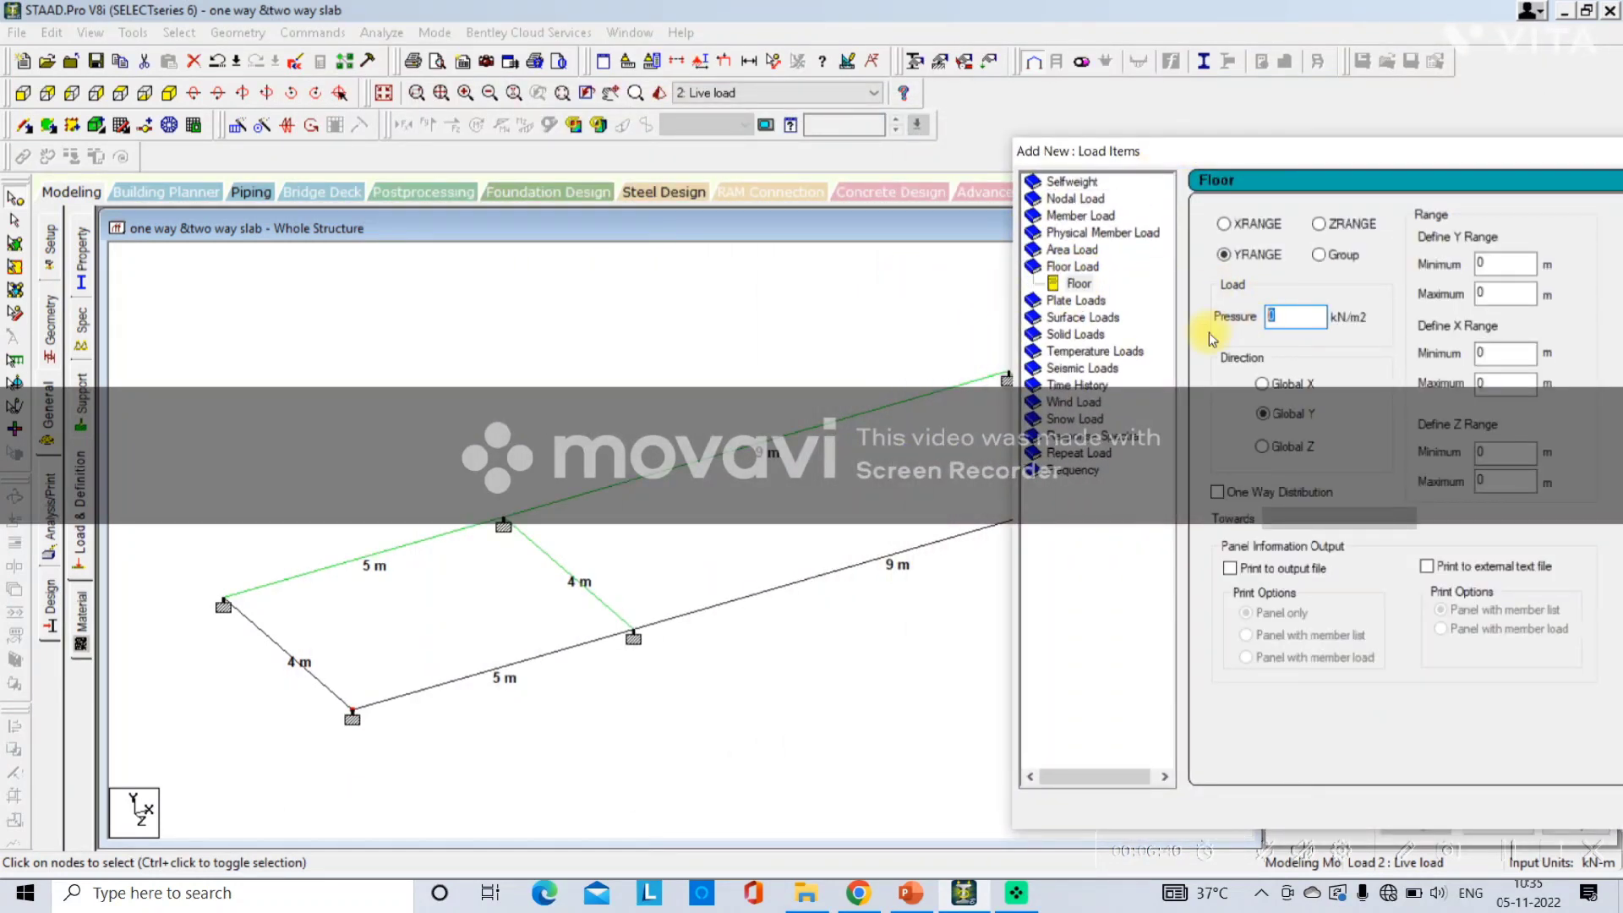
type("-4")
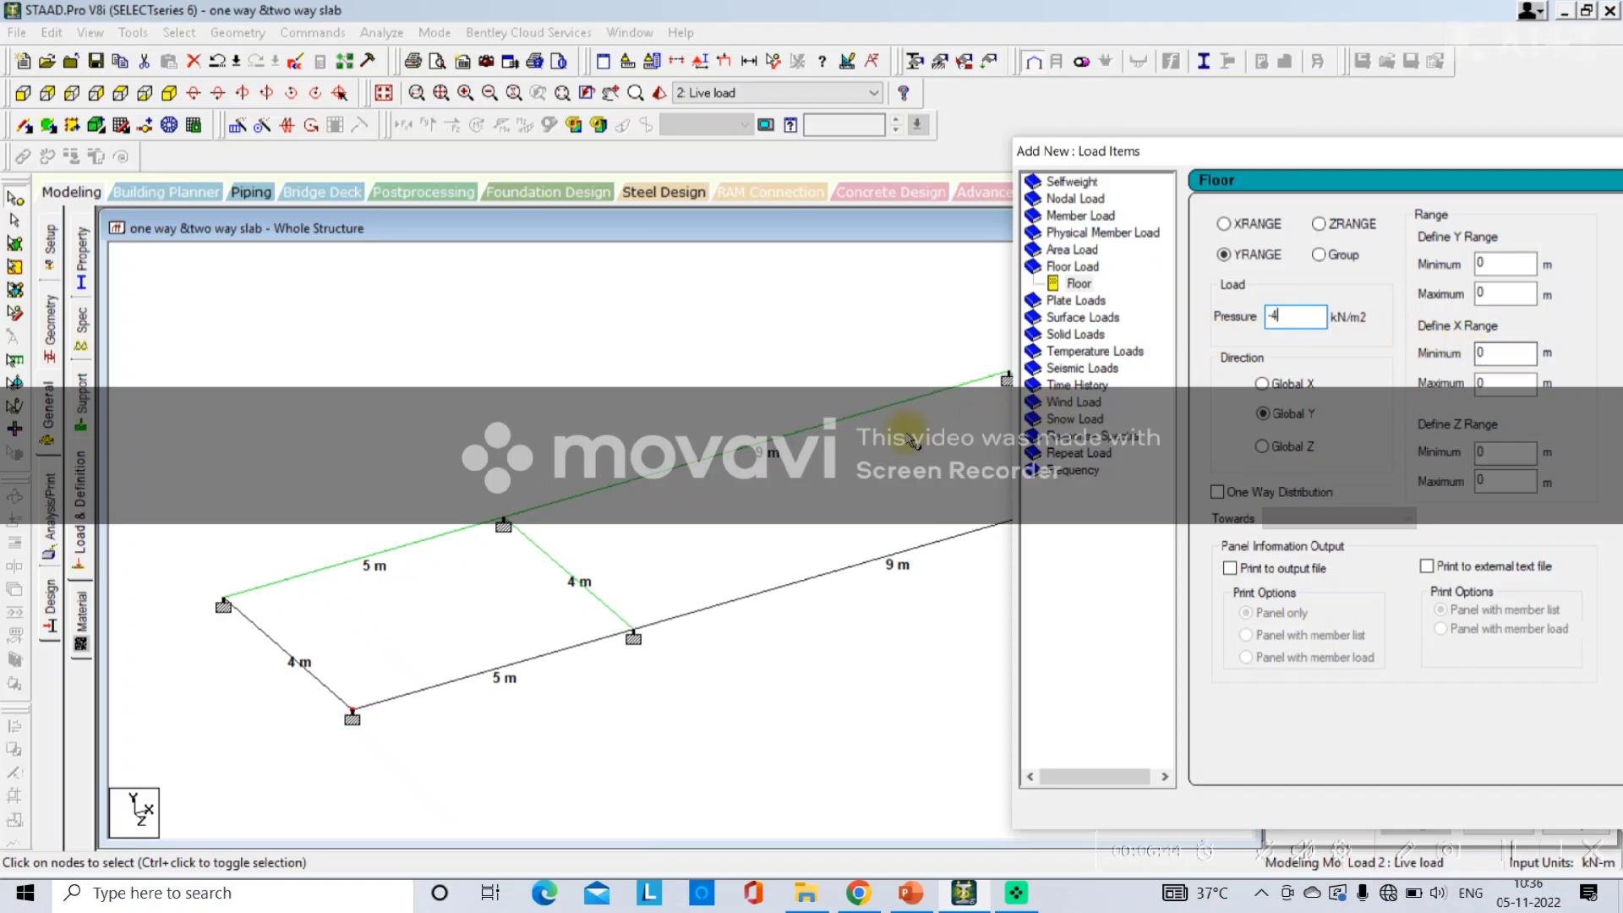
double_click(506, 521)
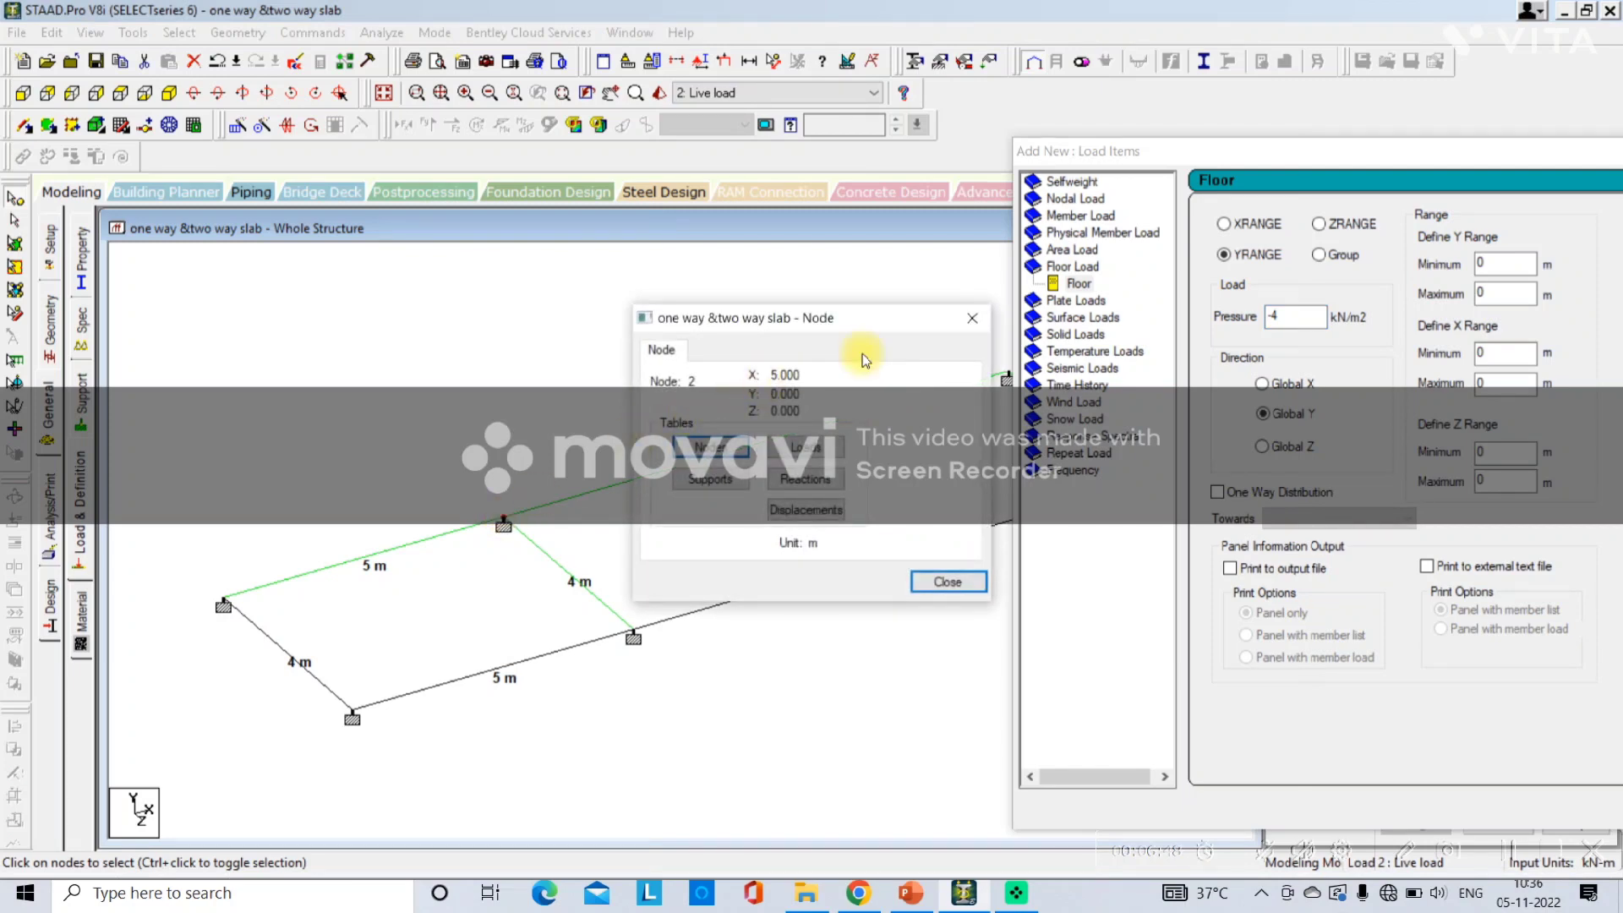
left_click(972, 318)
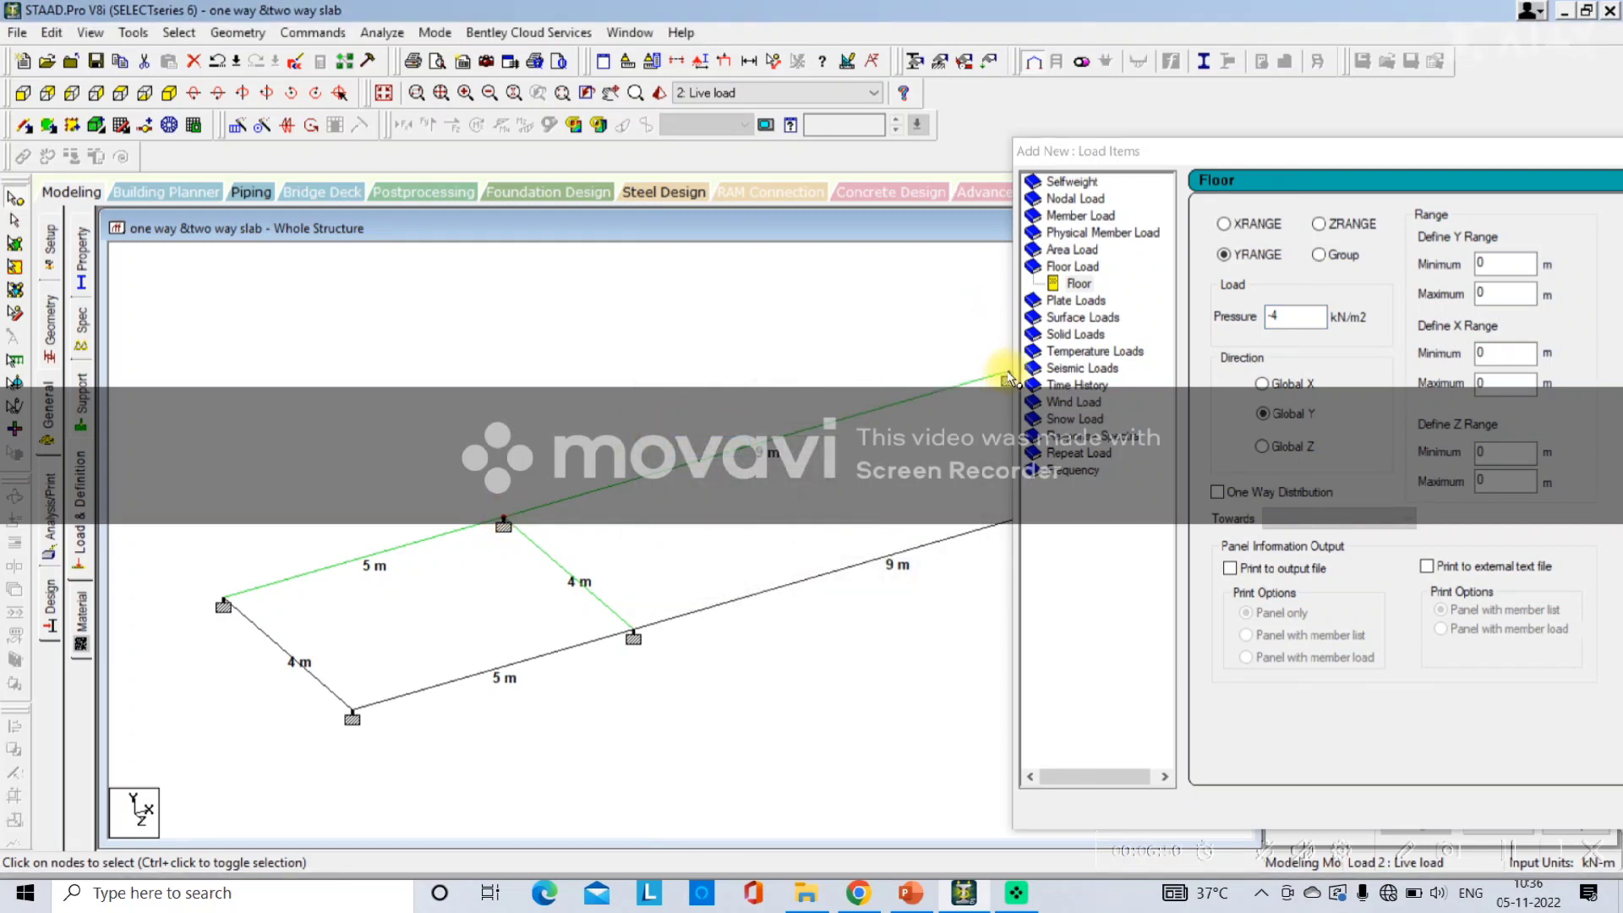
double_click(1008, 377)
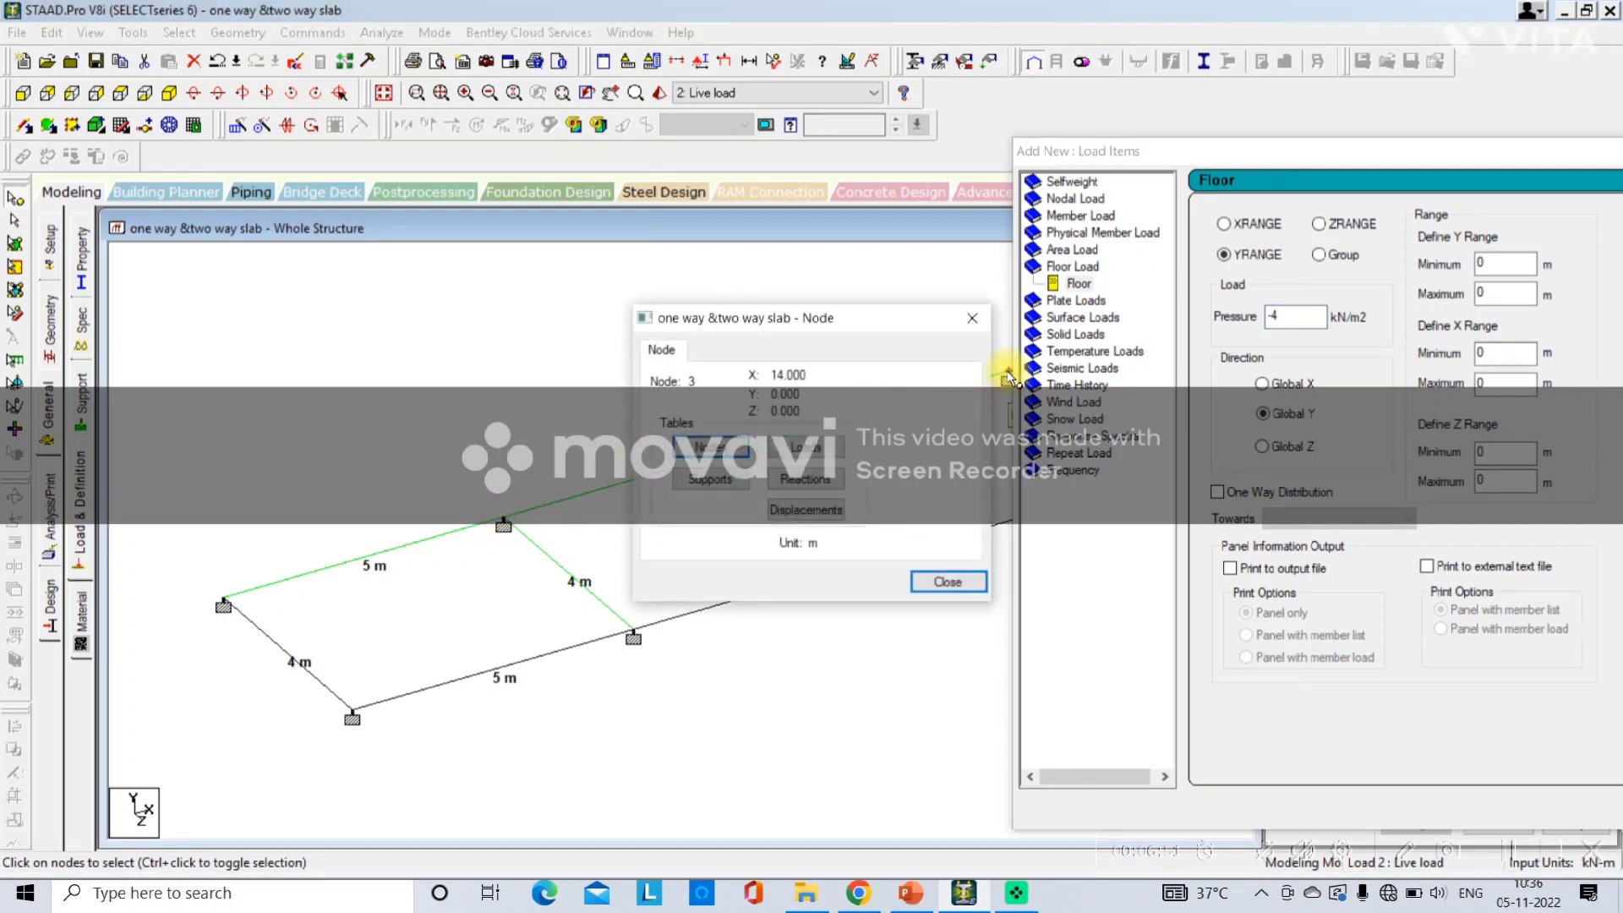
left_click(972, 317)
double_click(1492, 353)
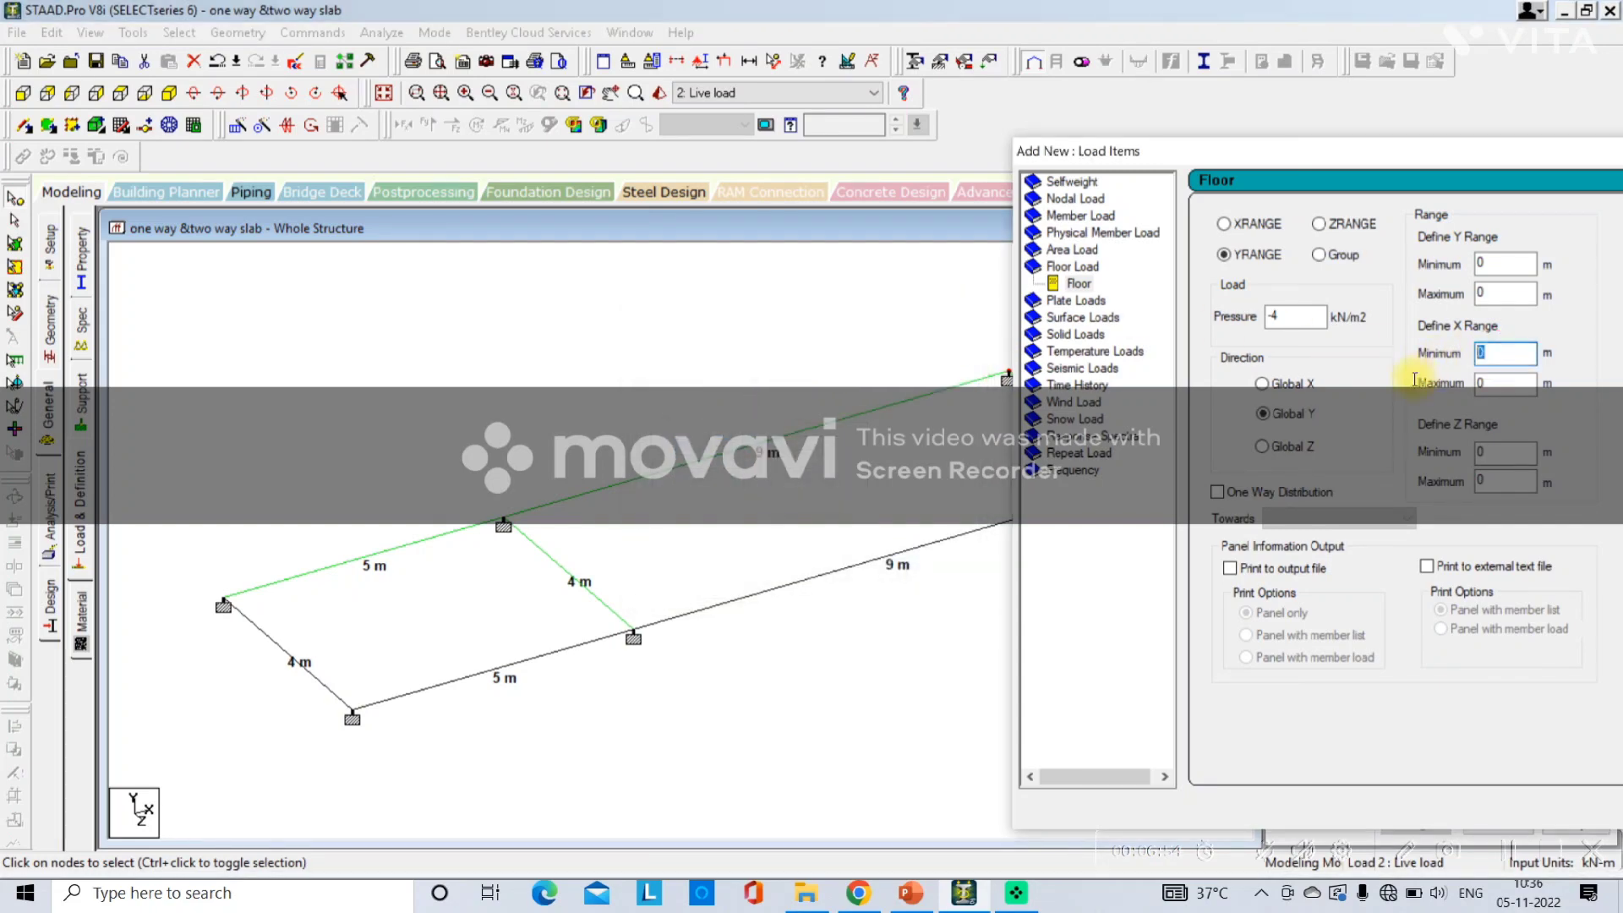
double_click(1478, 384)
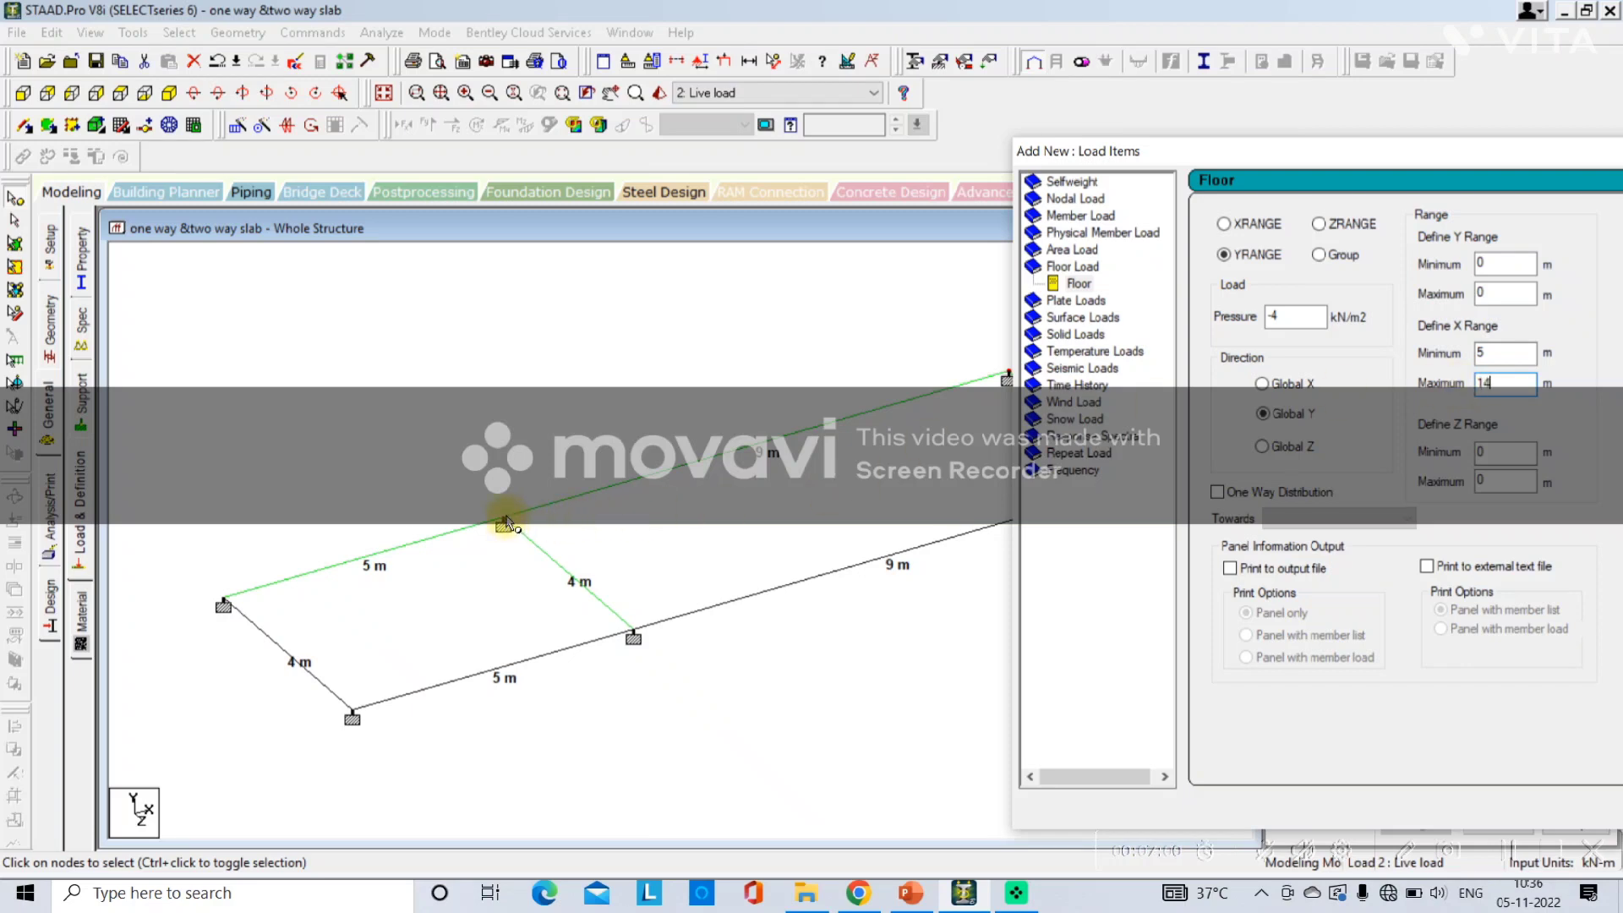
double_click(634, 637)
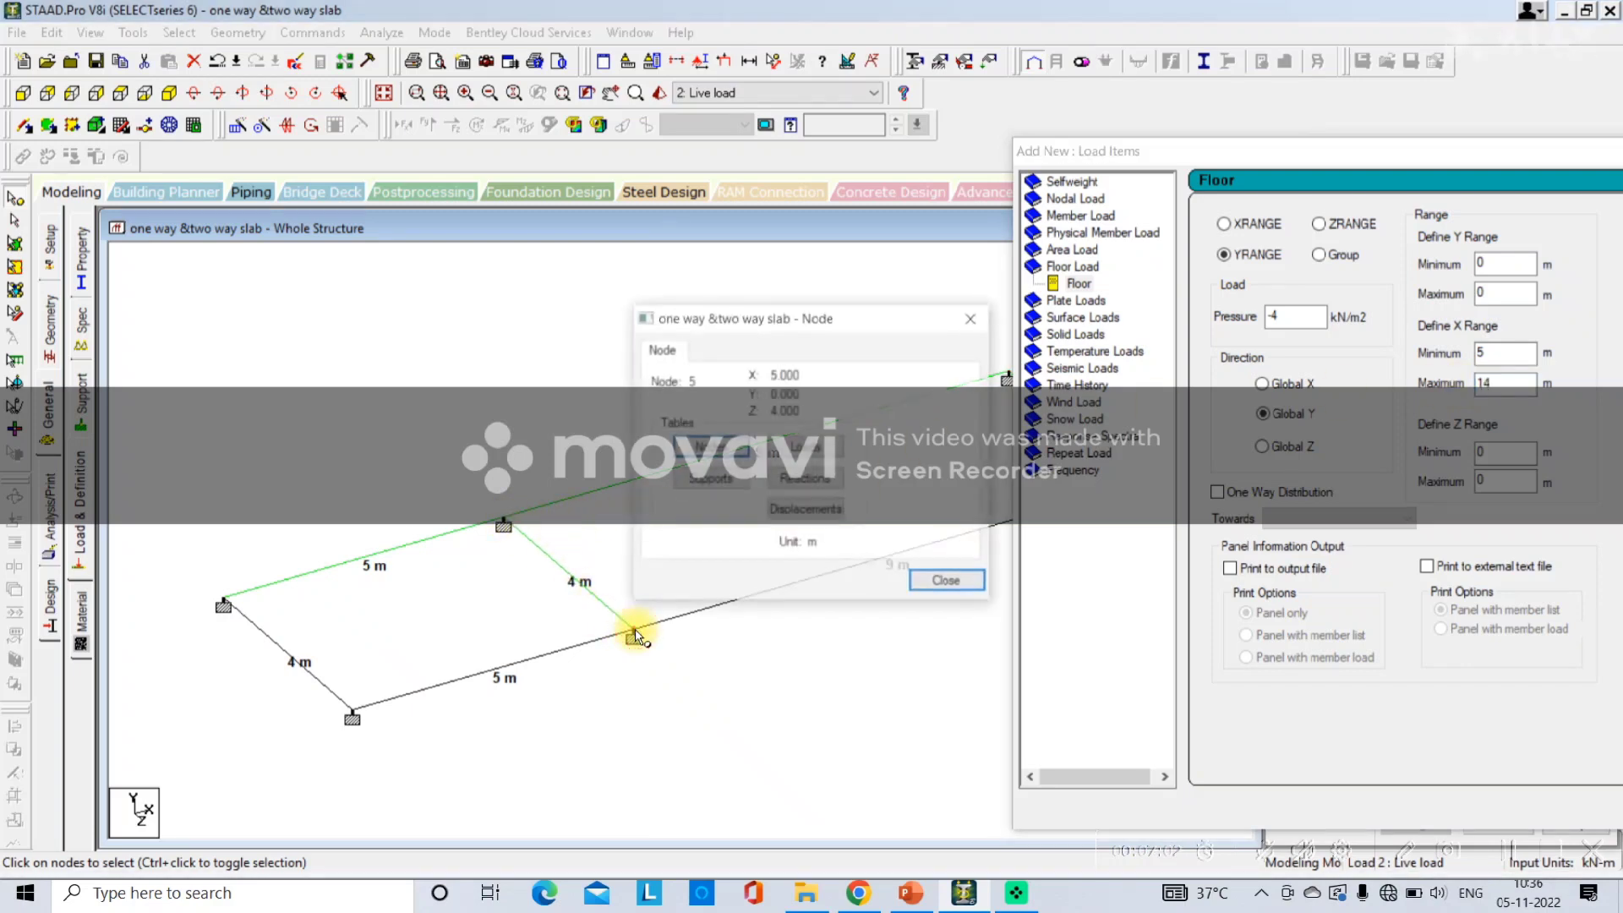
left_click(972, 318)
left_click(1492, 481)
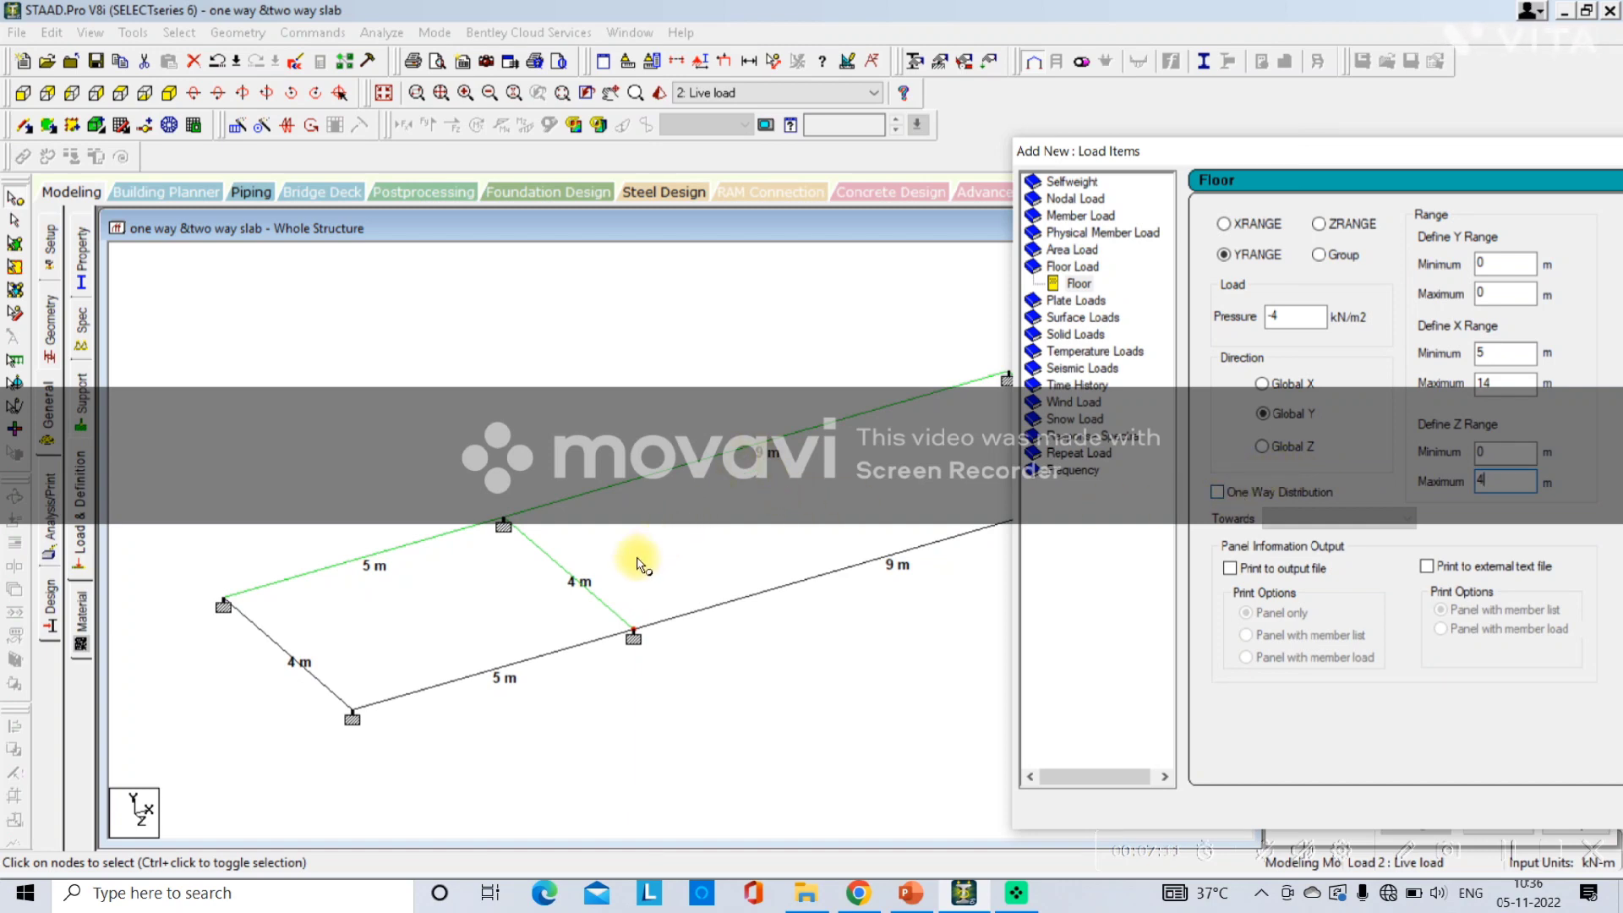
left_click(1218, 492)
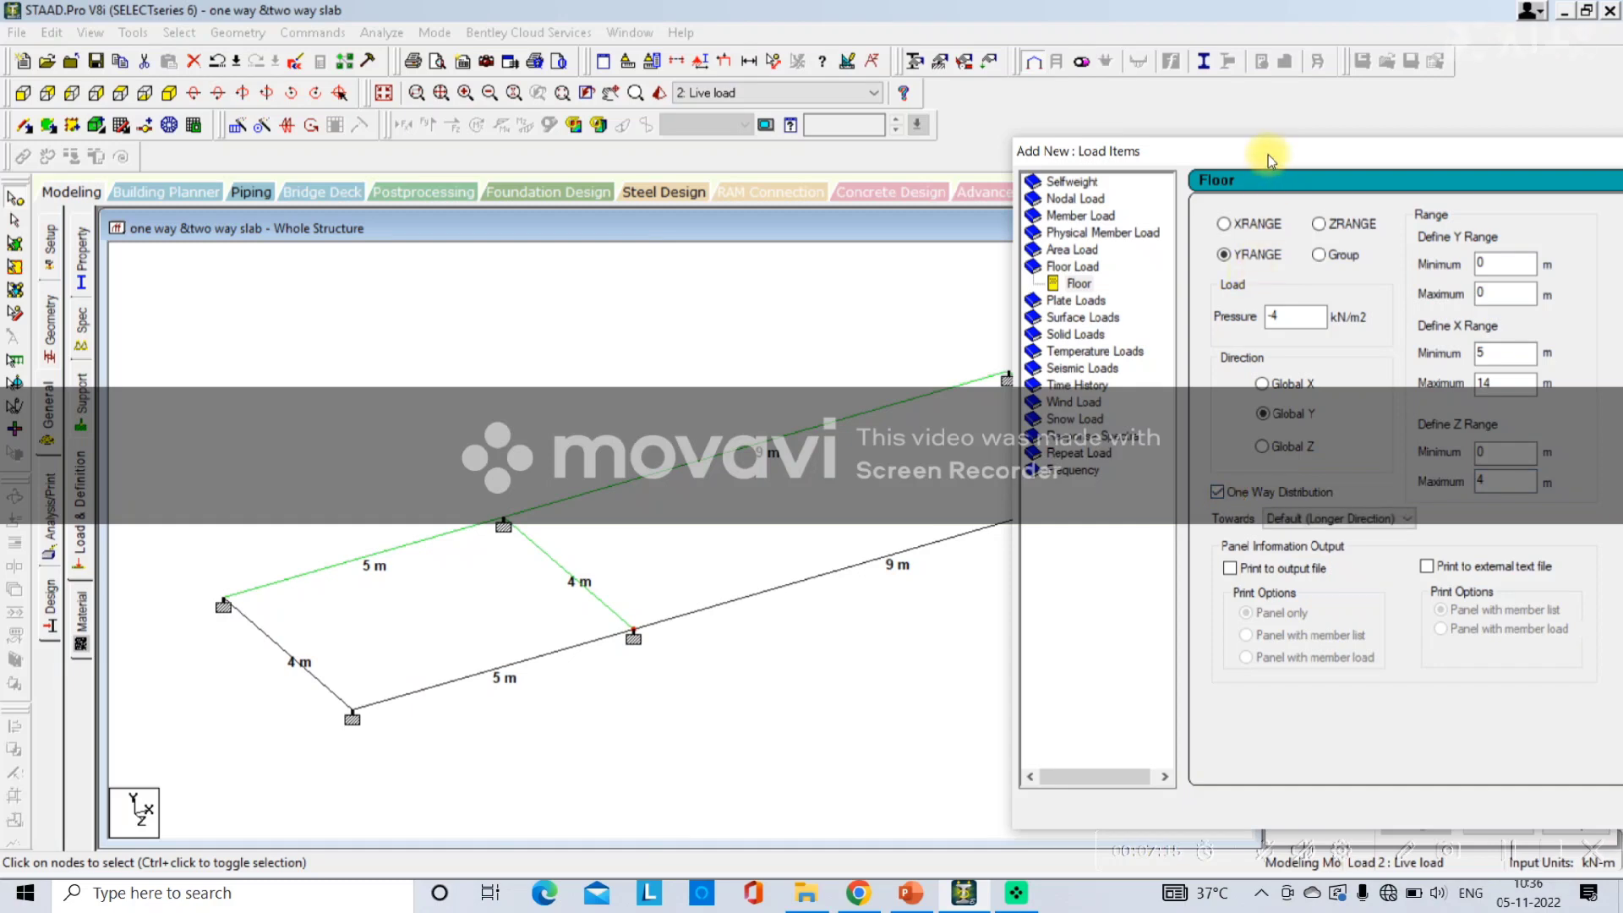
left_click_drag(1268, 155, 835, 83)
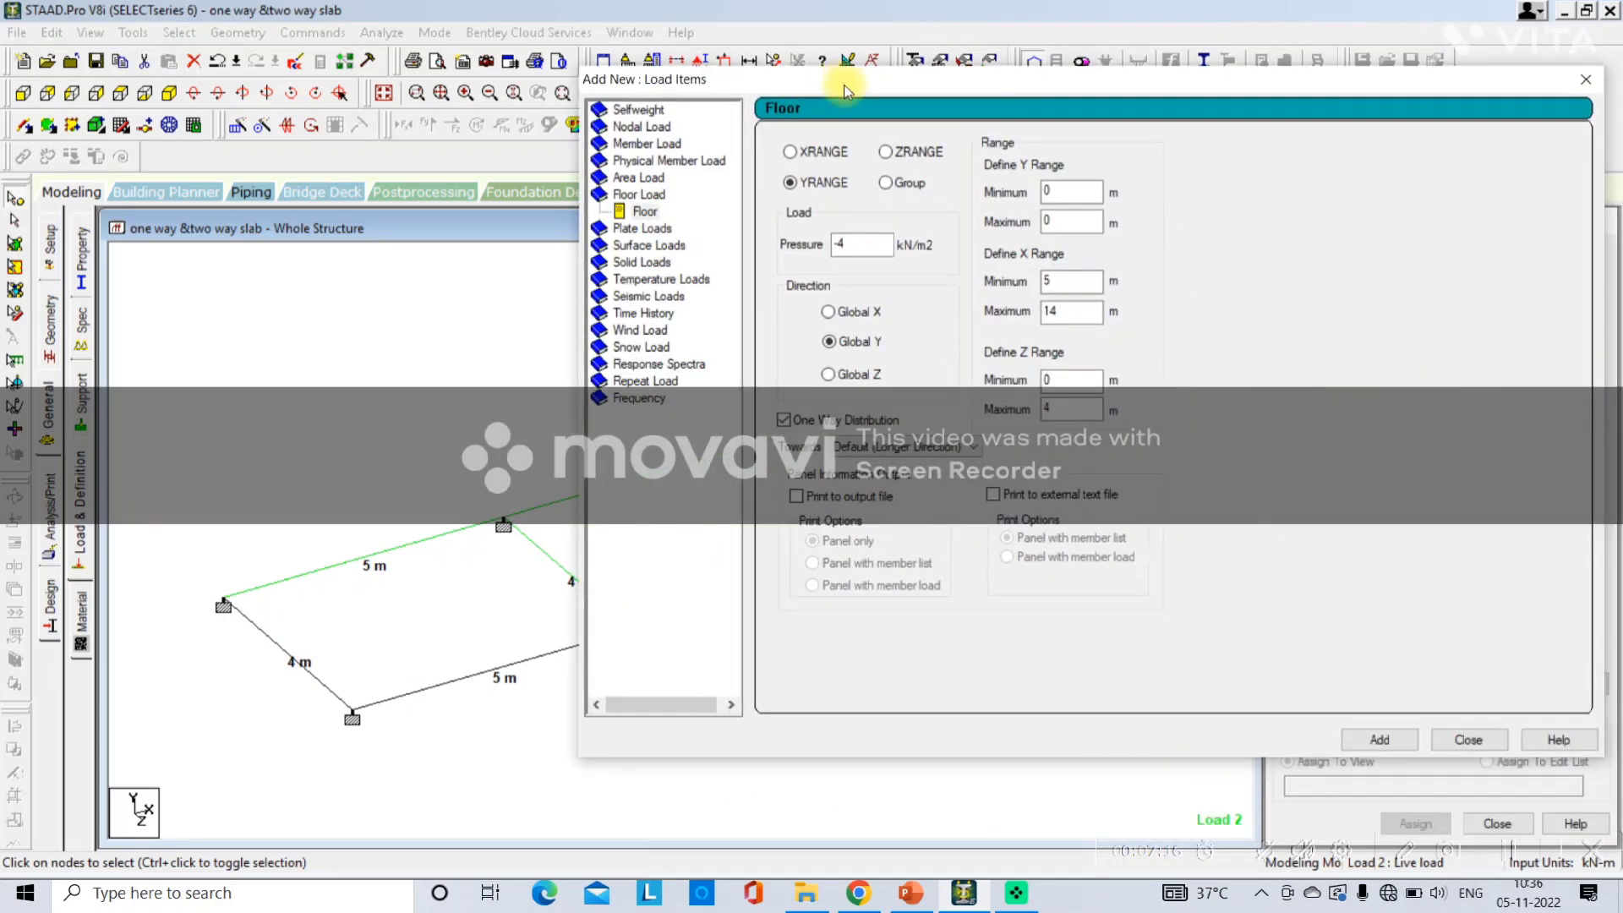
left_click(1358, 739)
left_click(1465, 740)
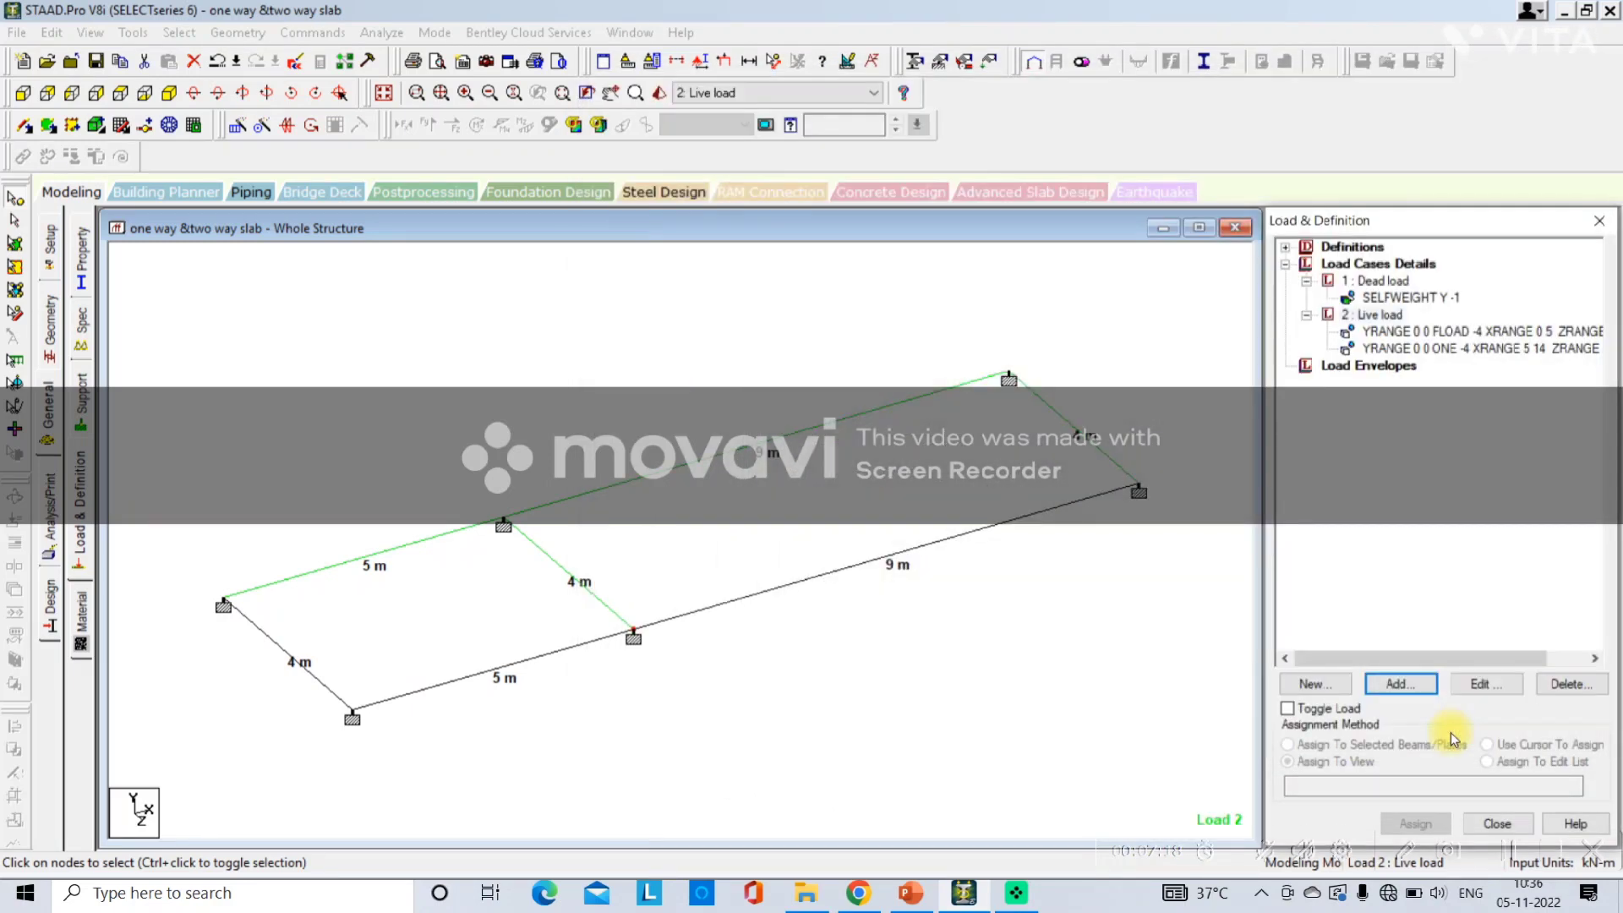
left_click(1398, 352)
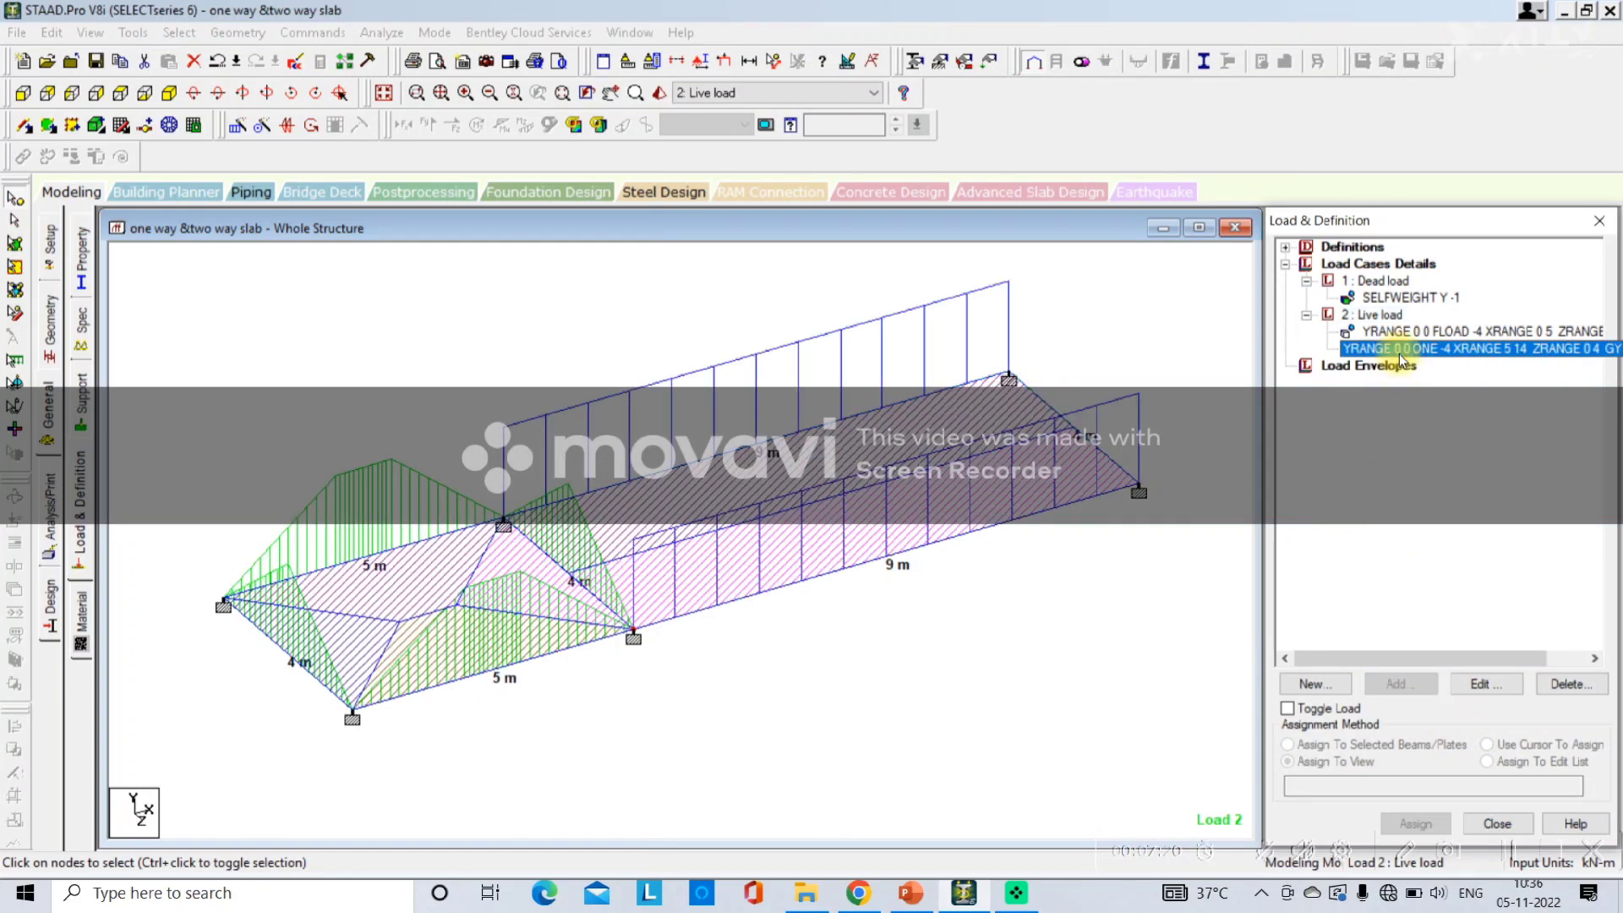
Add a Perform Analysis command with the No Print option.
left_click(50, 490)
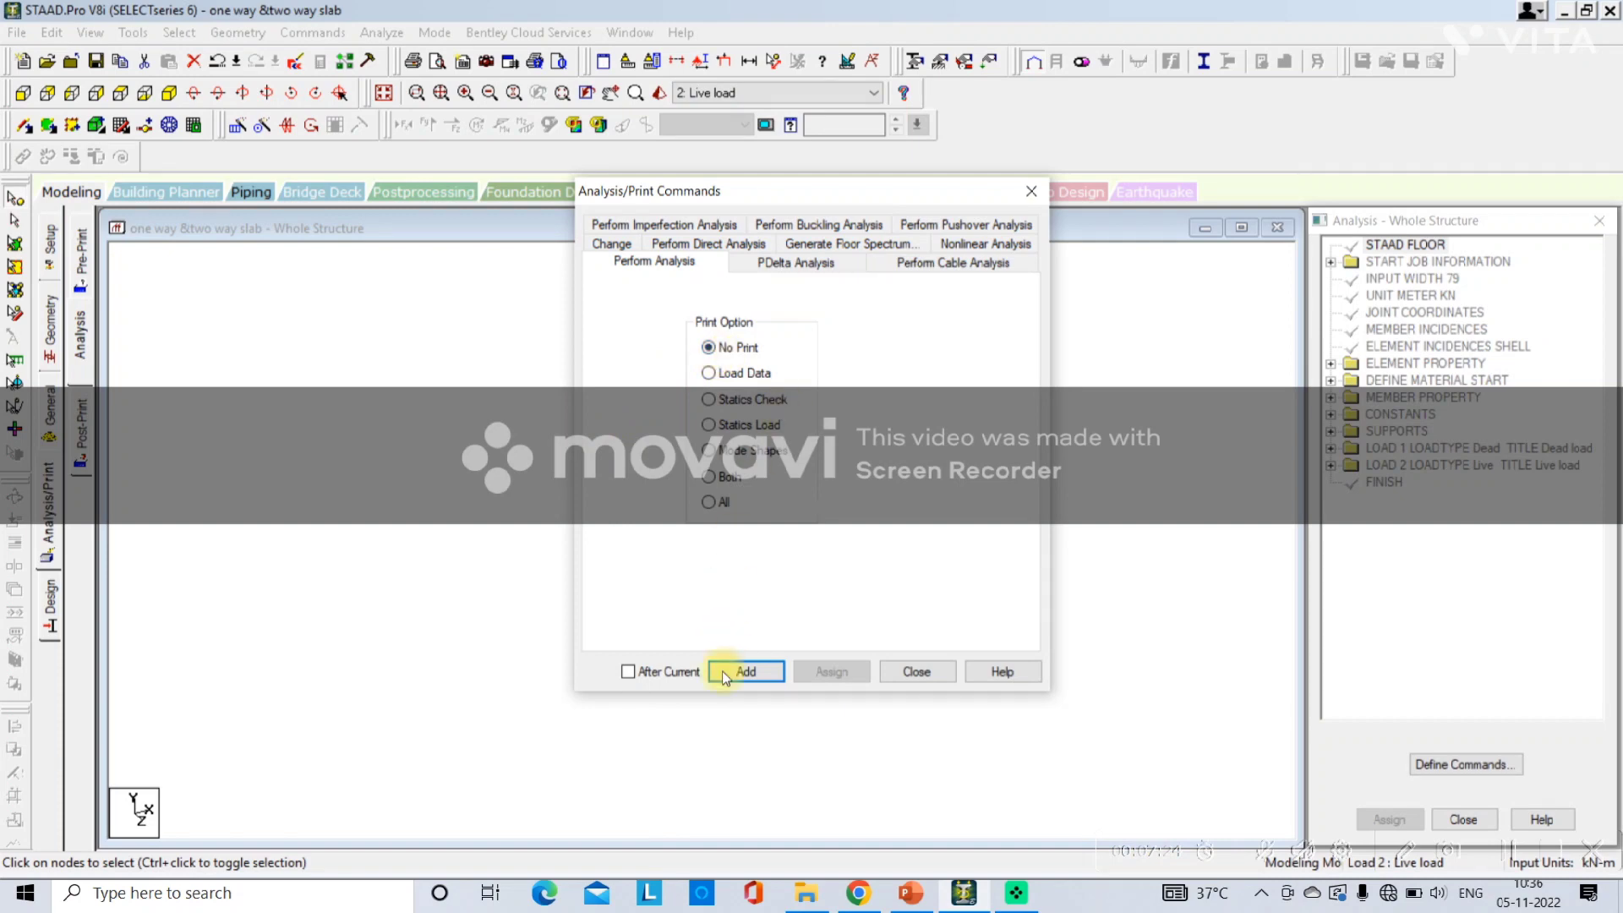
left_click(745, 674)
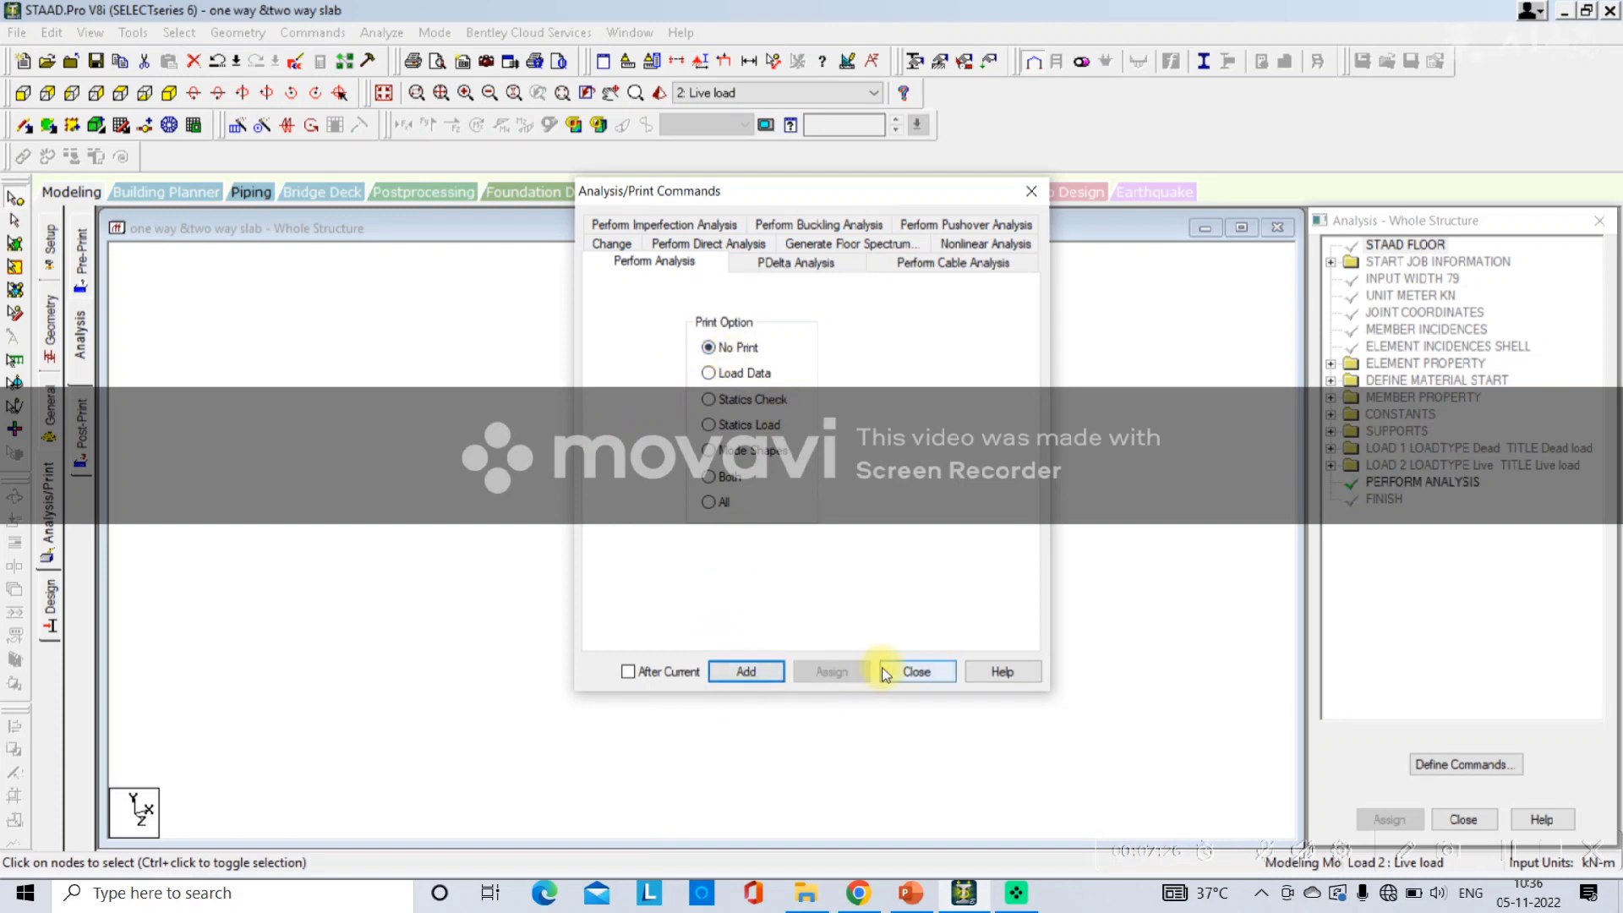
left_click(905, 671)
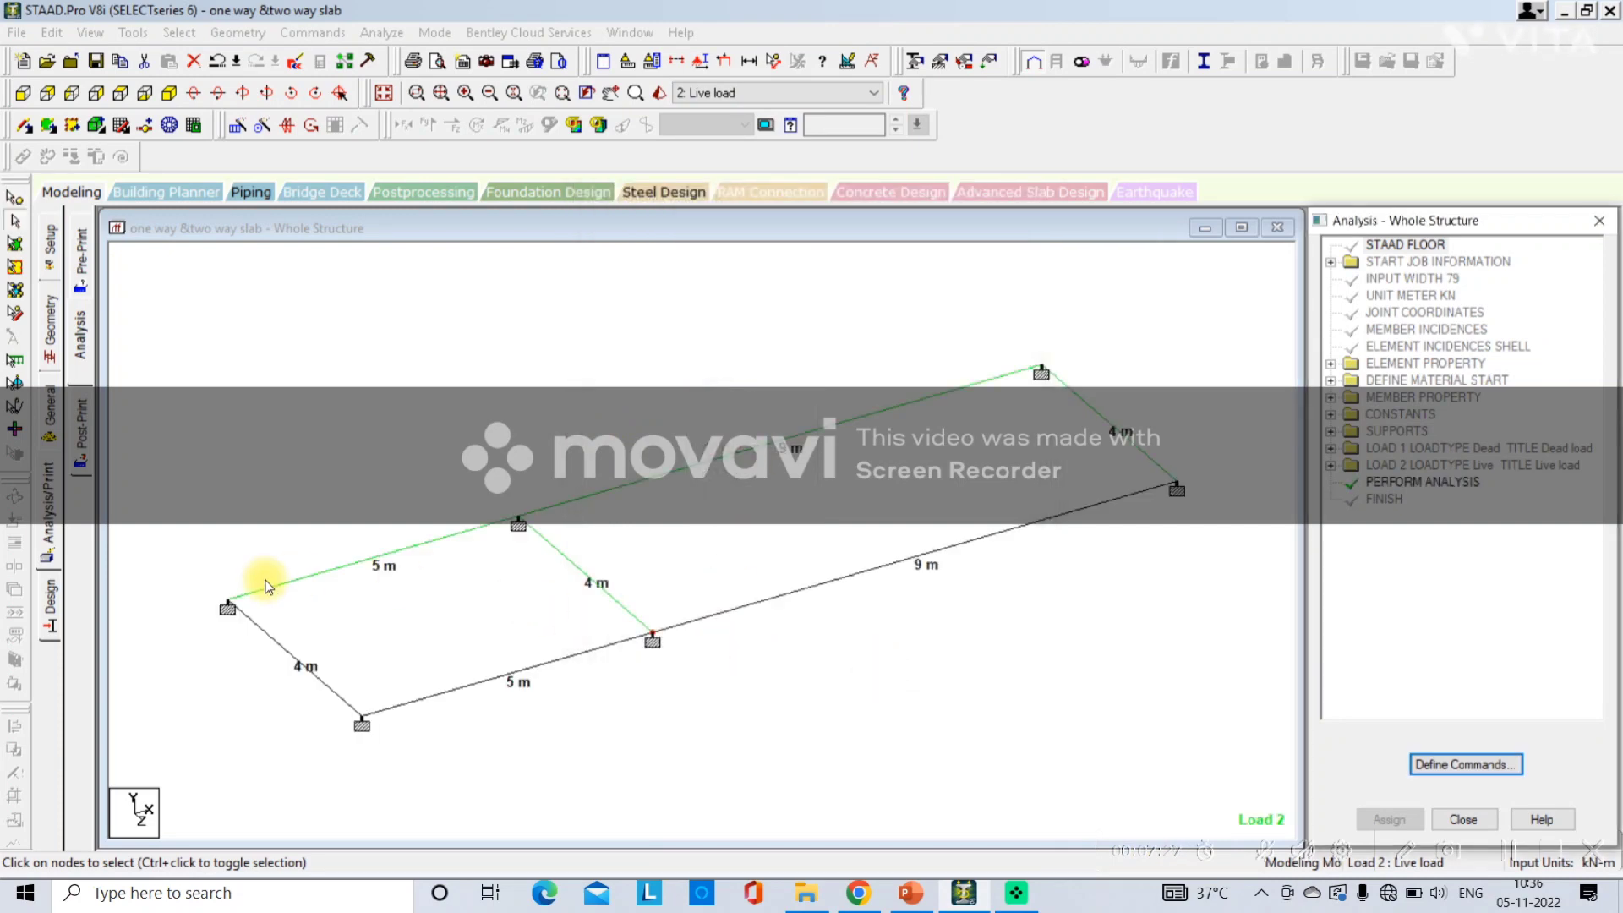
Open concrete design and set the current design code to IS456.
left_click(54, 596)
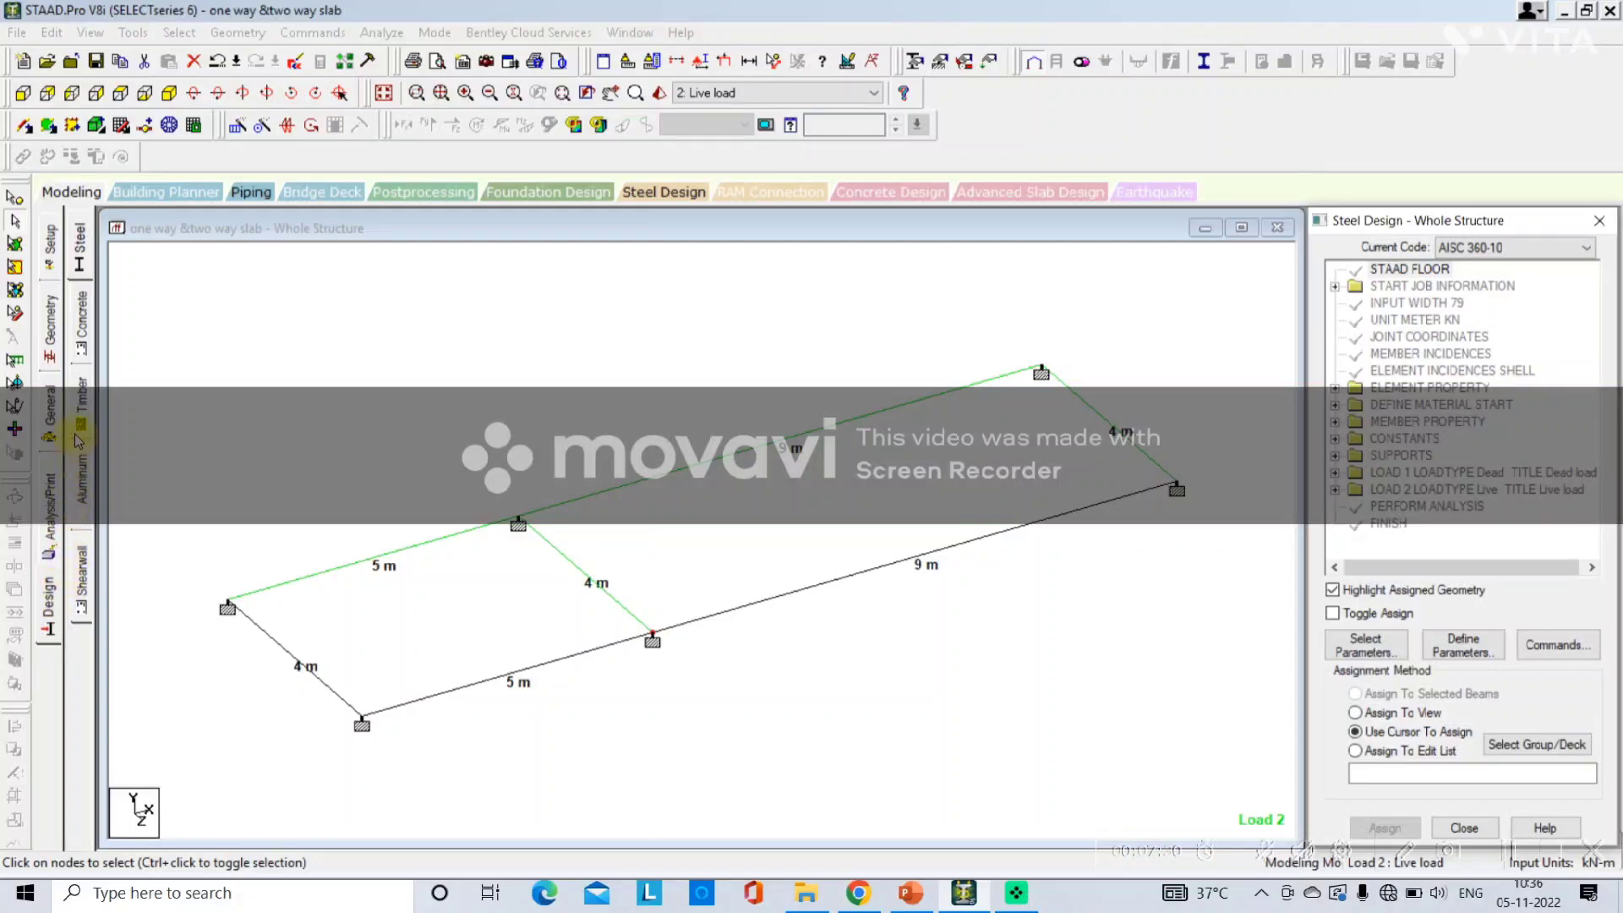
left_click(912, 896)
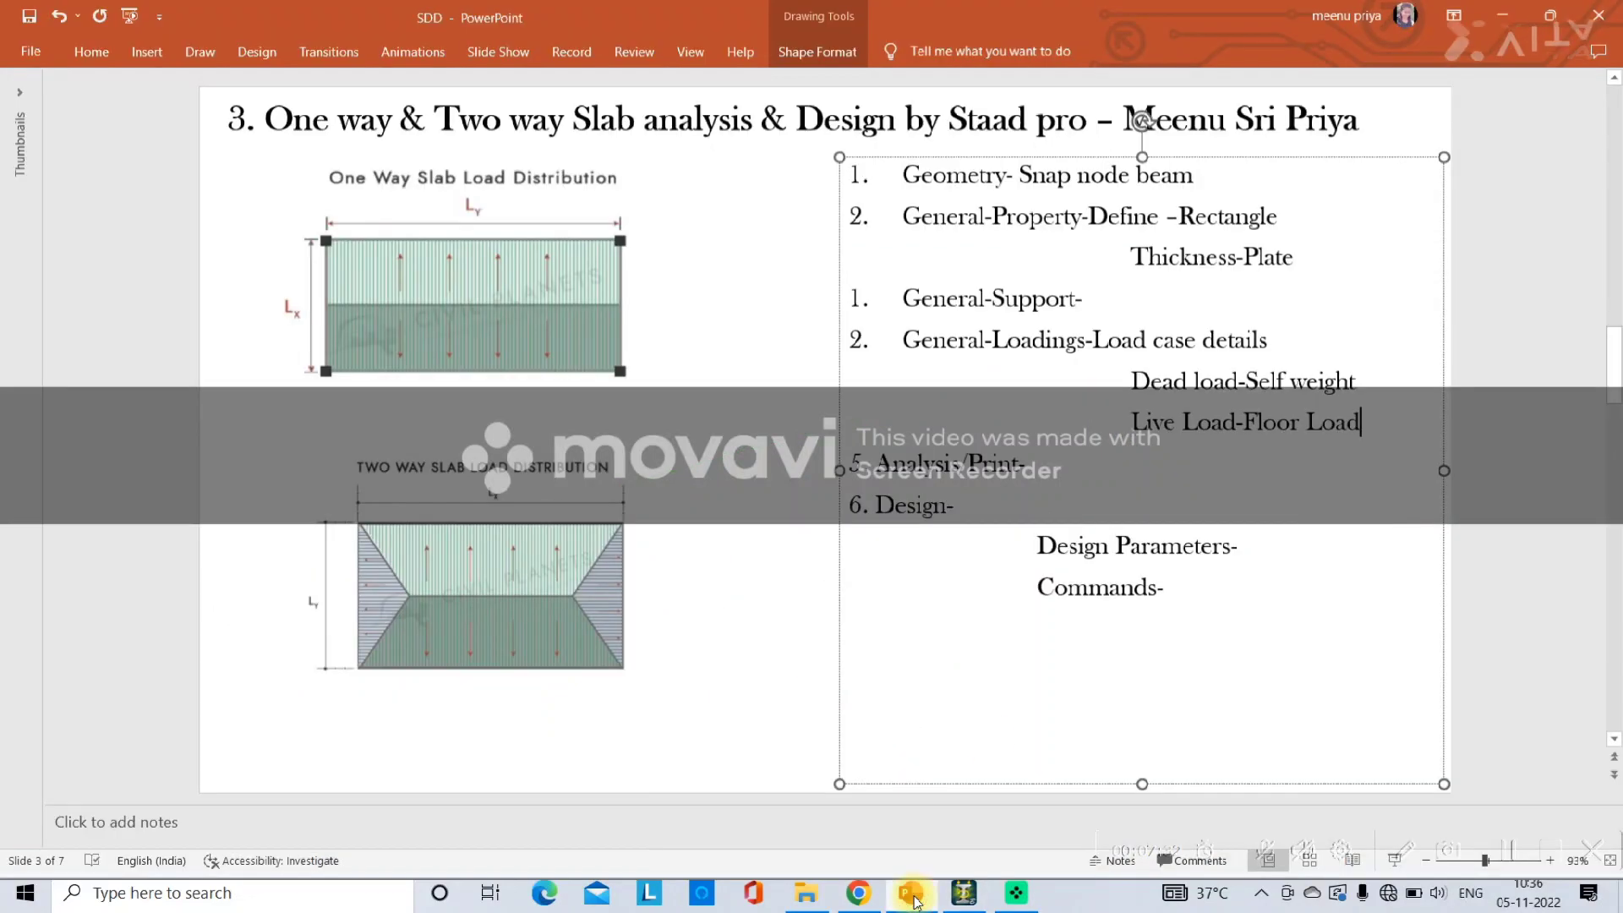
left_click(1012, 463)
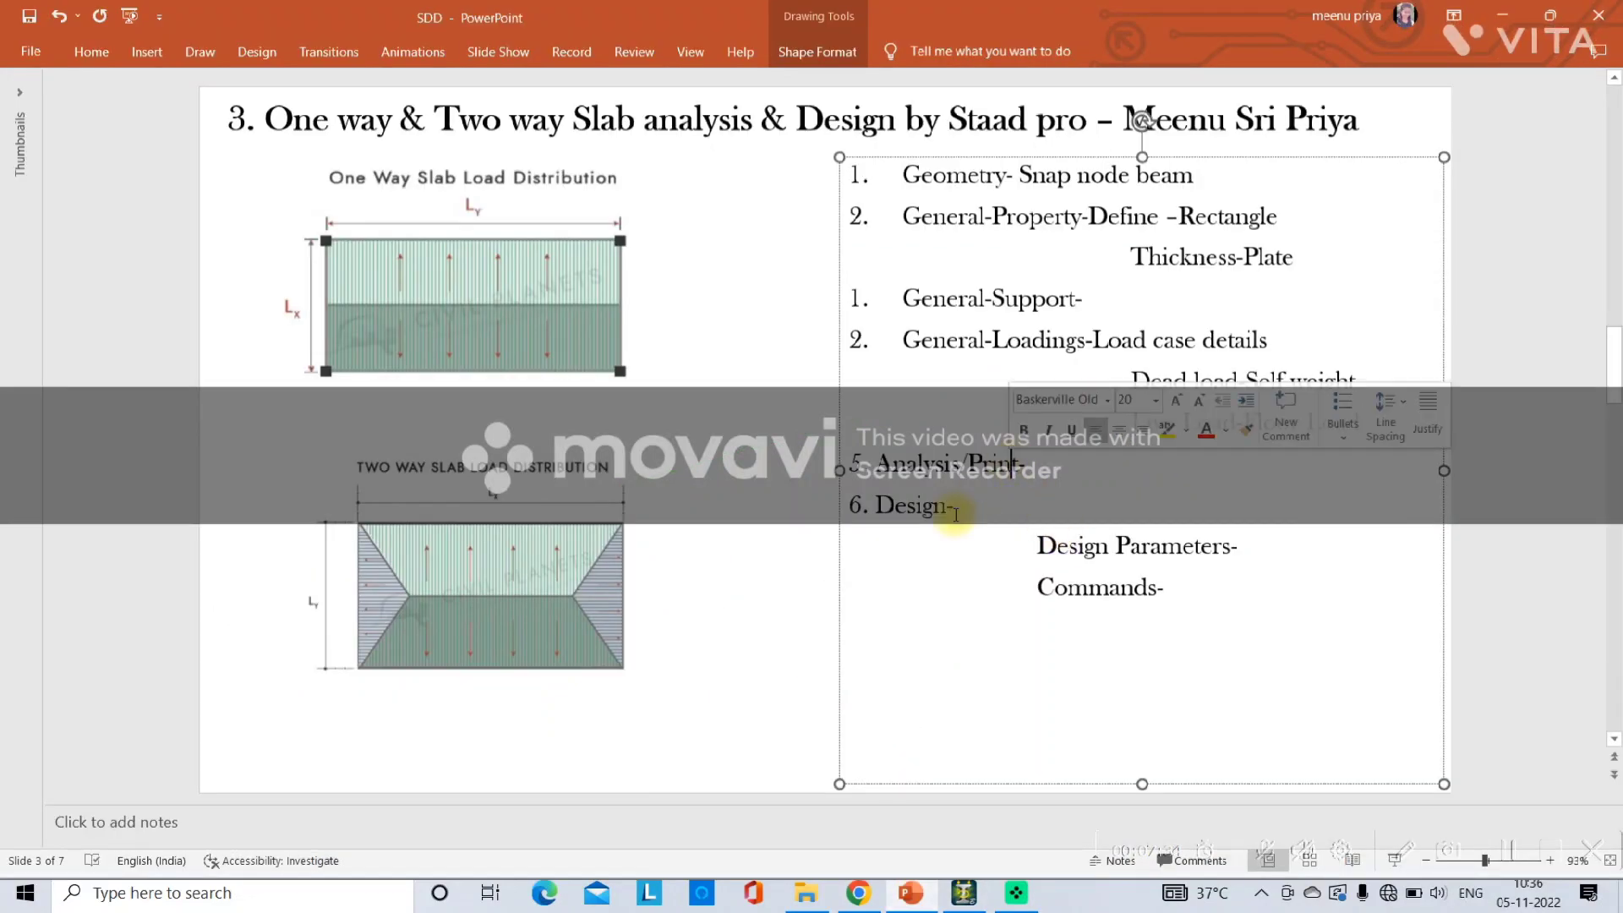
left_click(964, 893)
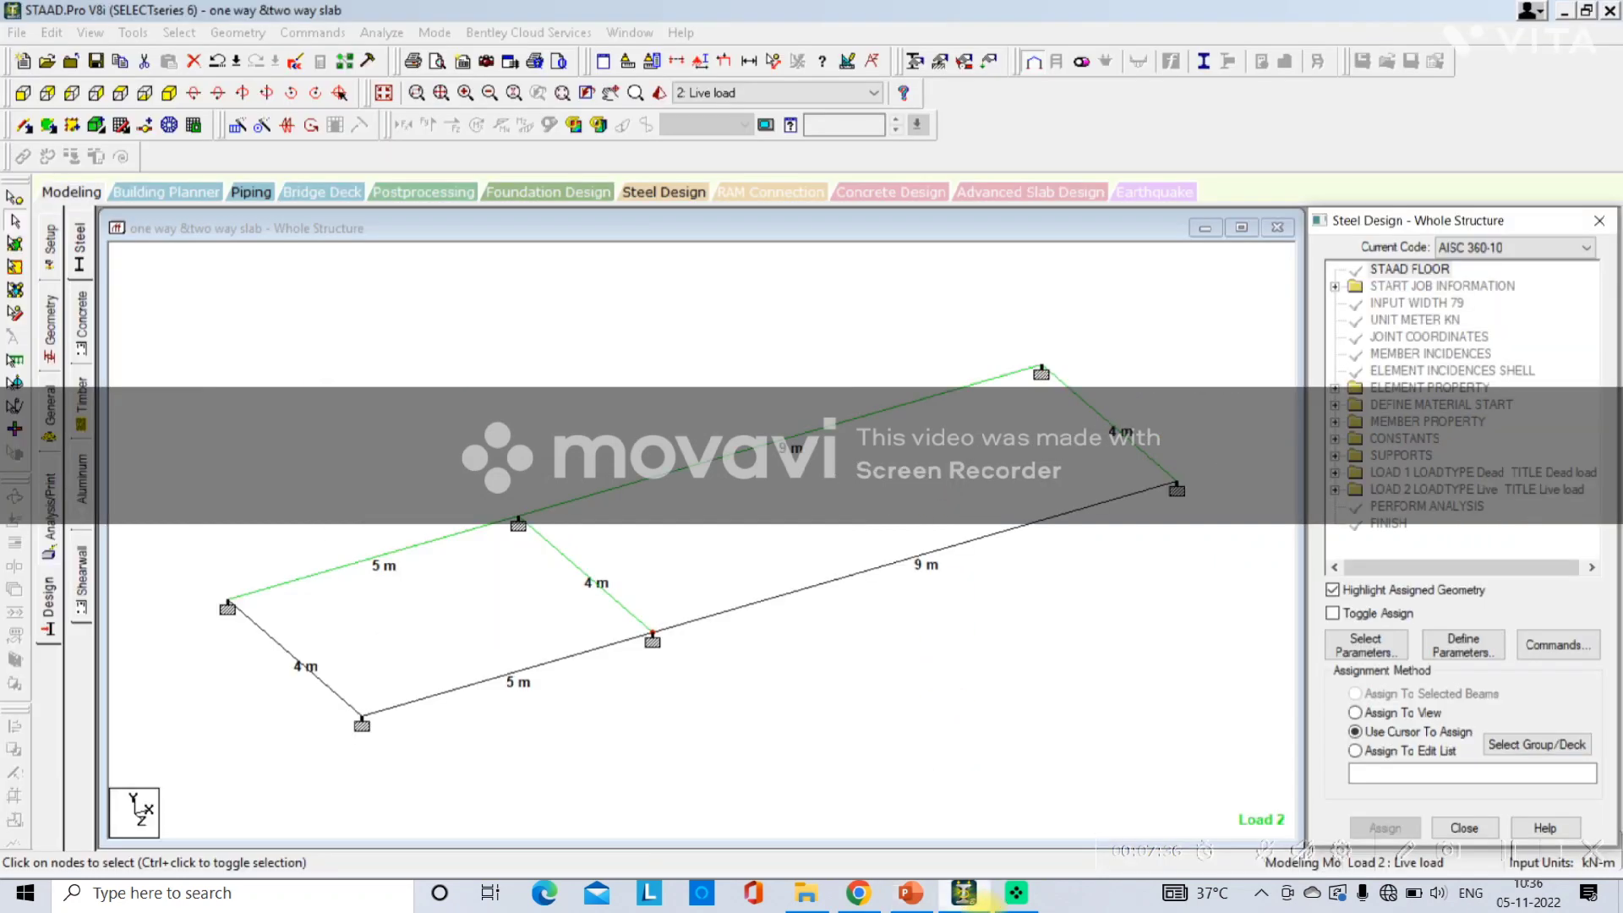
left_click(82, 341)
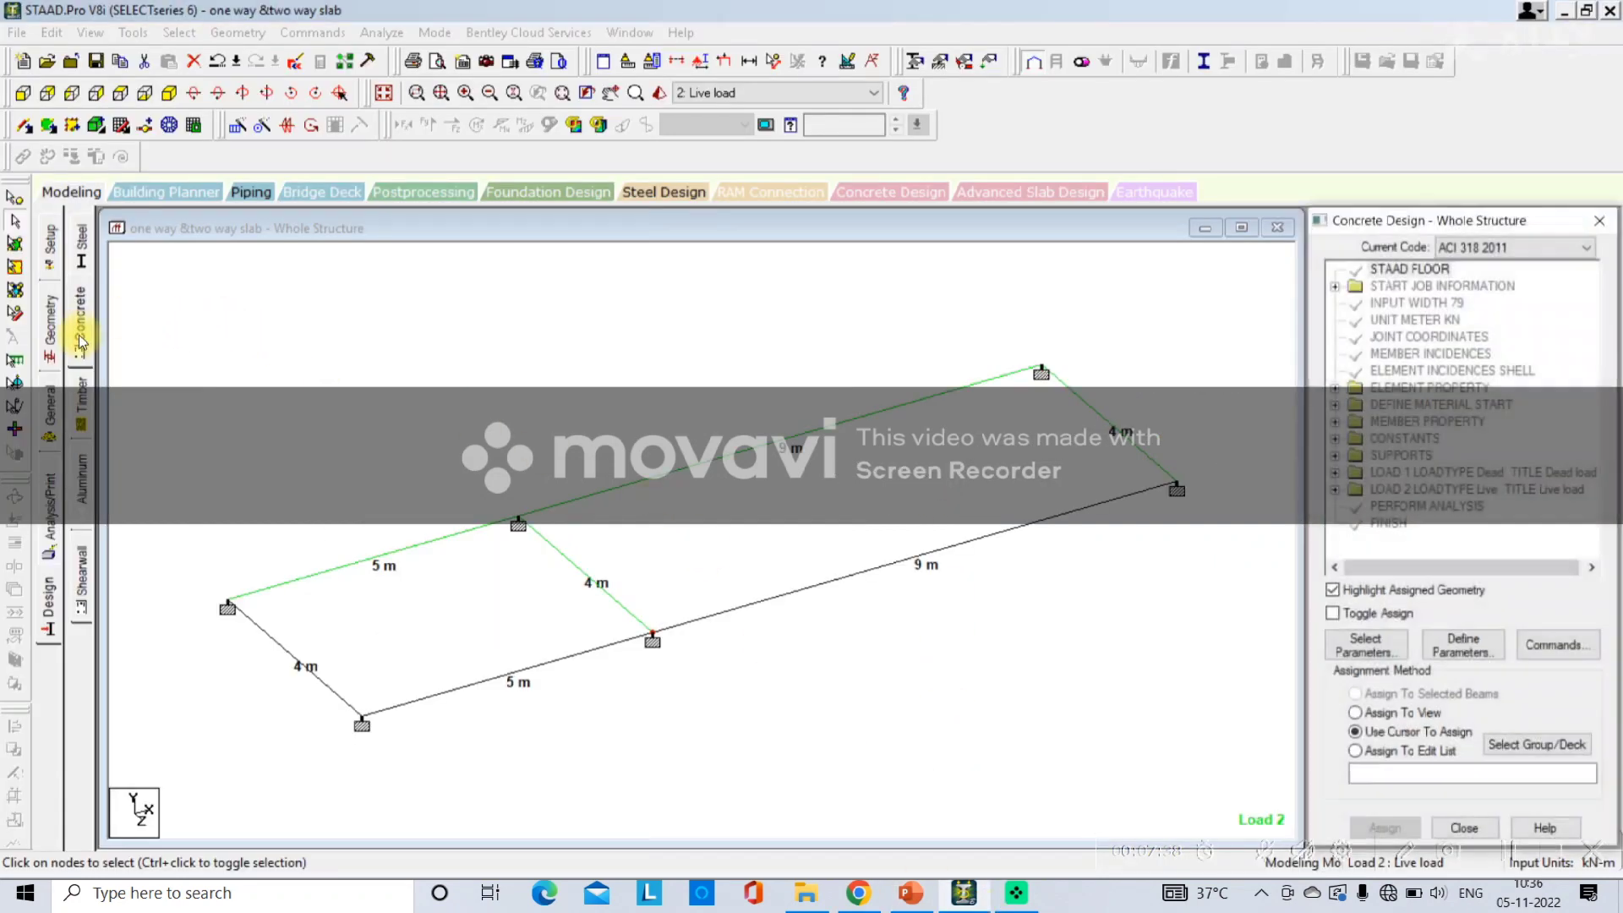
left_click(1478, 247)
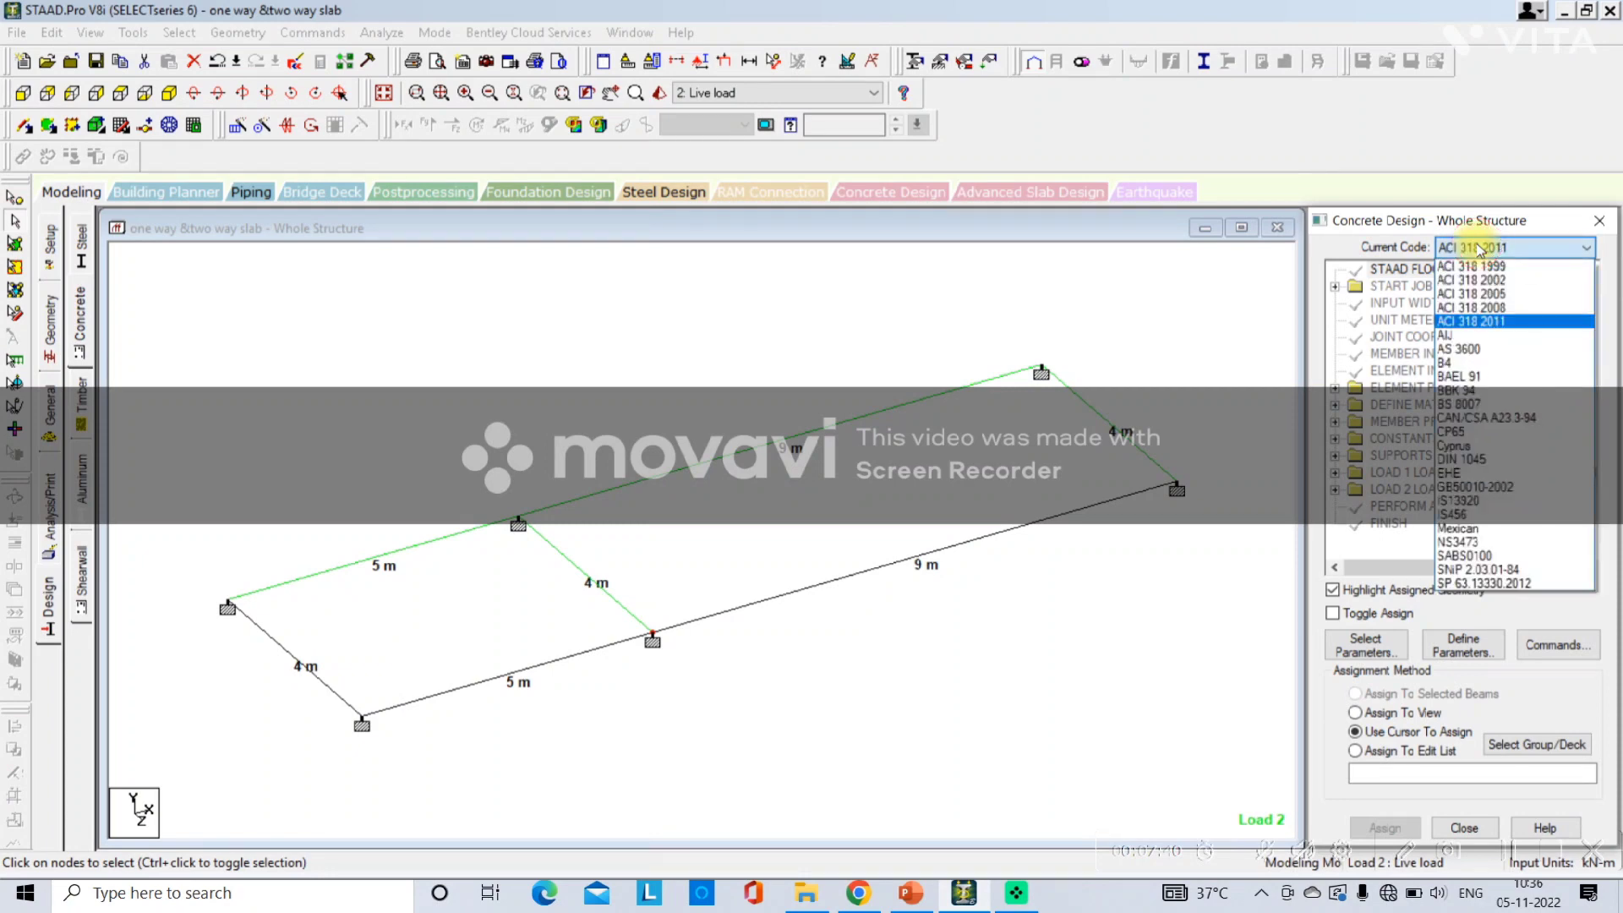
left_click(1475, 511)
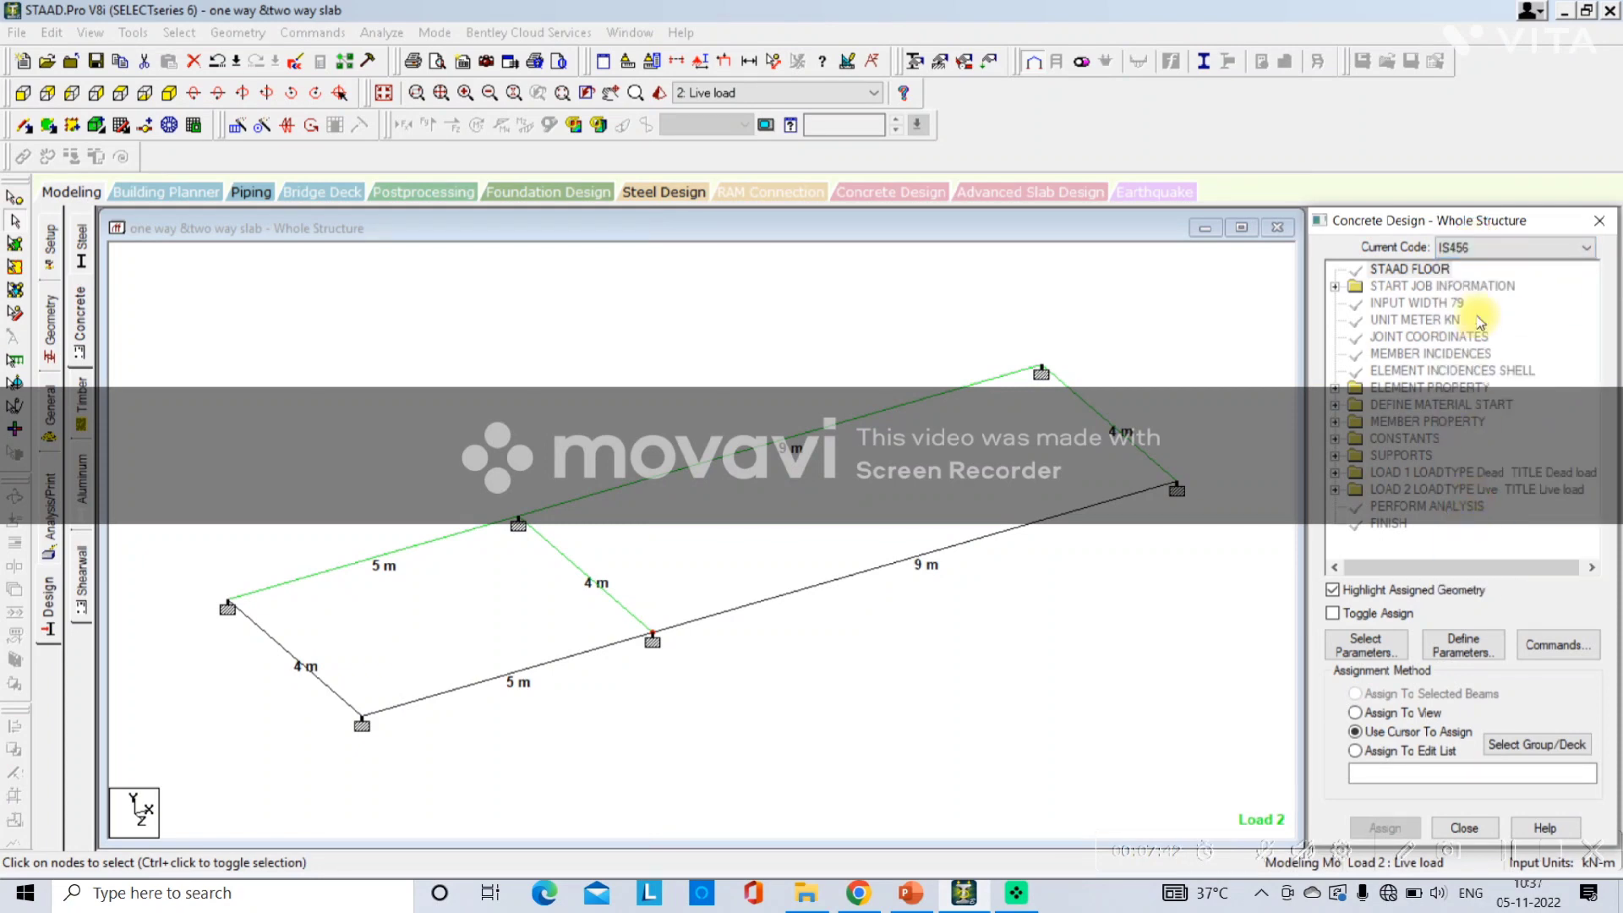
Switch to PowerPoint and note Concrete-IS after Design- in the slide's steps list, then return to STAAD.Pro.
left_click(906, 892)
type("Concre")
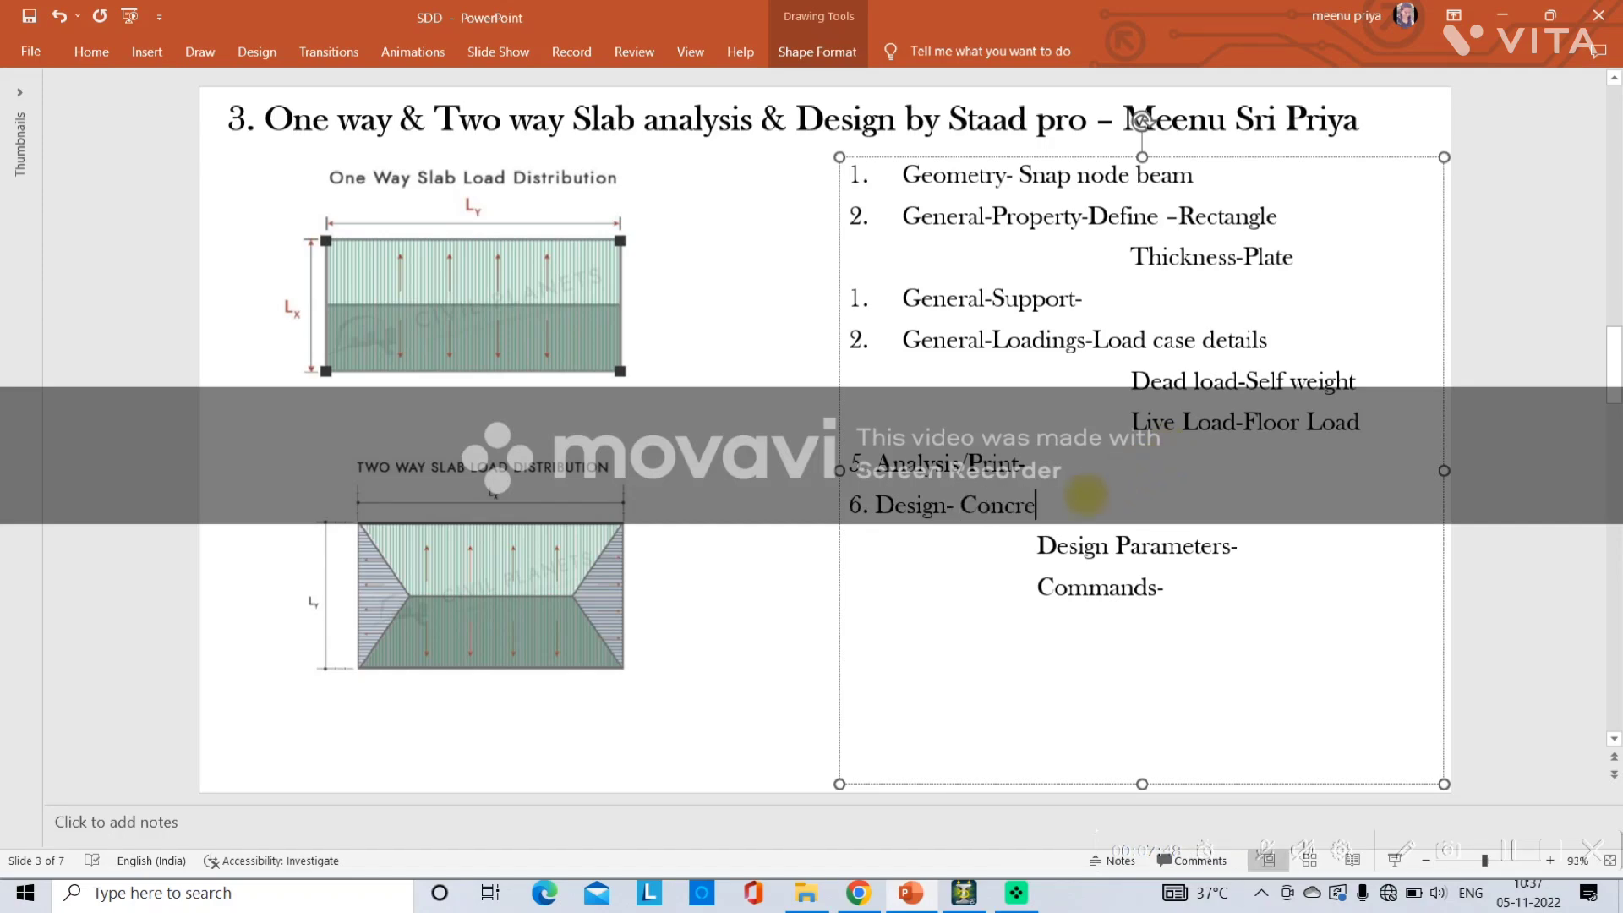
type("te-IS 456")
left_click(964, 893)
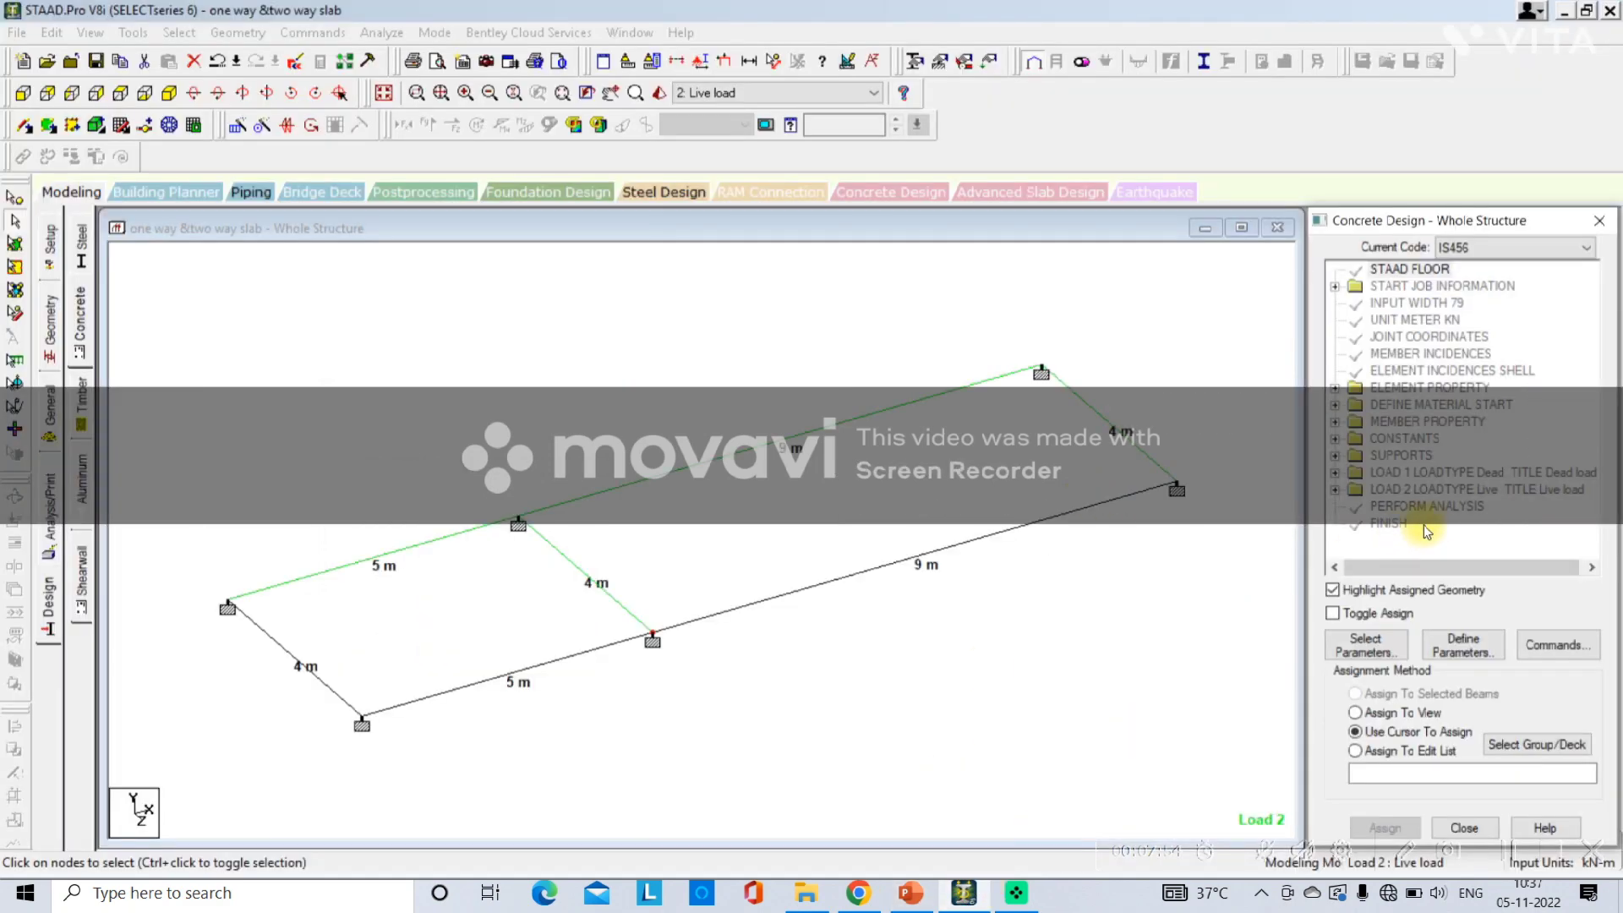
Add the concrete design parameter FC with a compressive strength of 20000 kN/m2.
left_click(1443, 647)
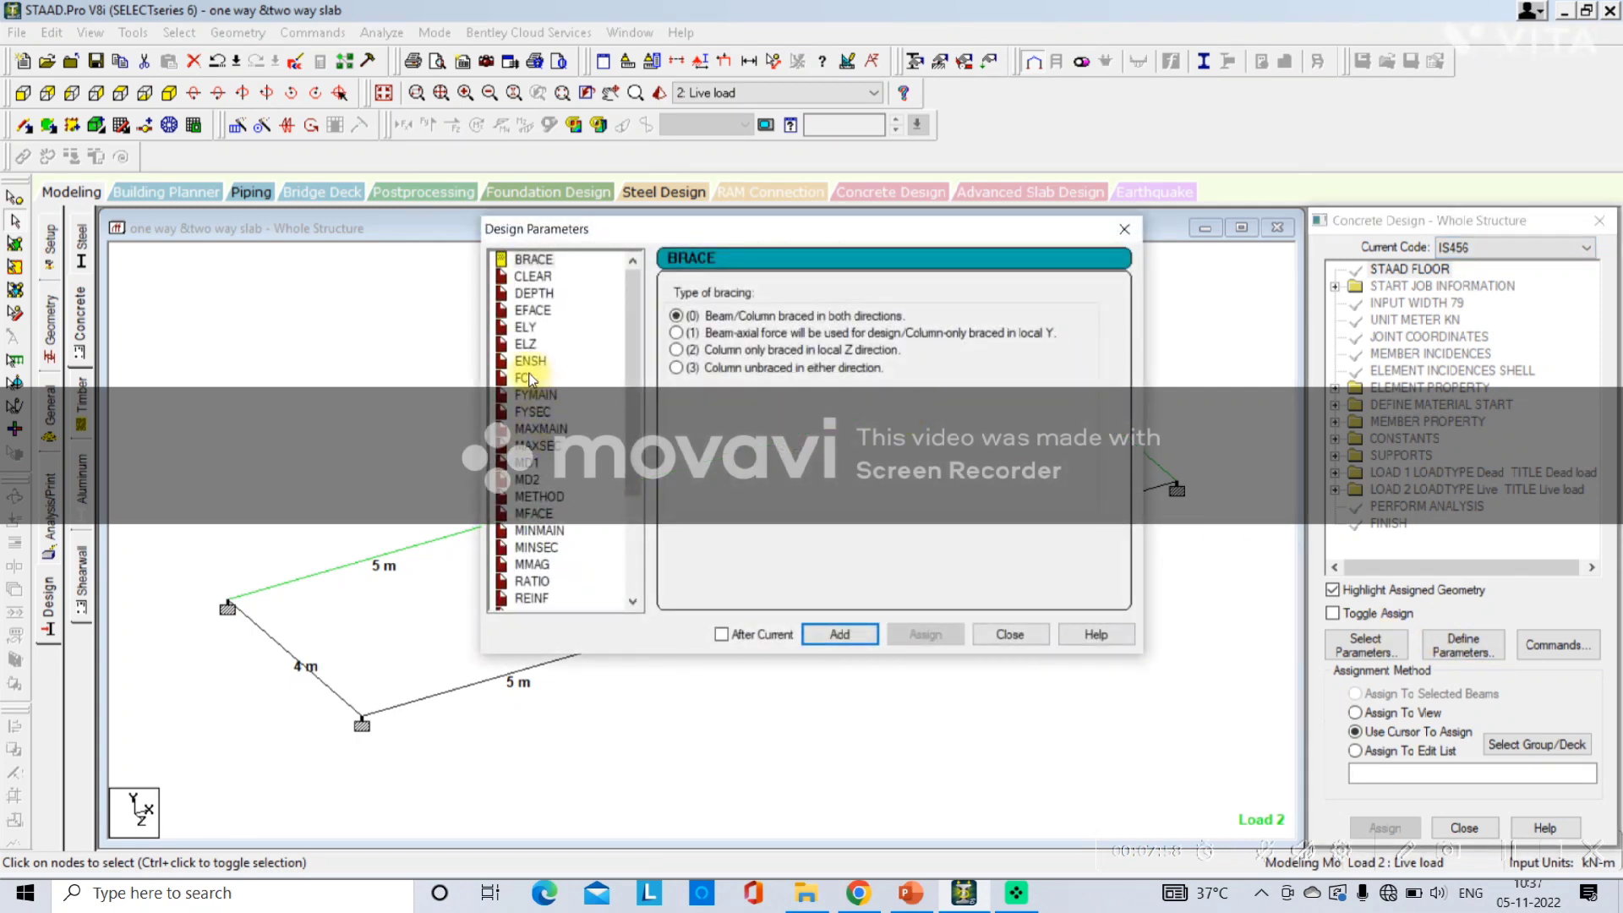
left_click(524, 378)
left_click_drag(893, 361, 752, 356)
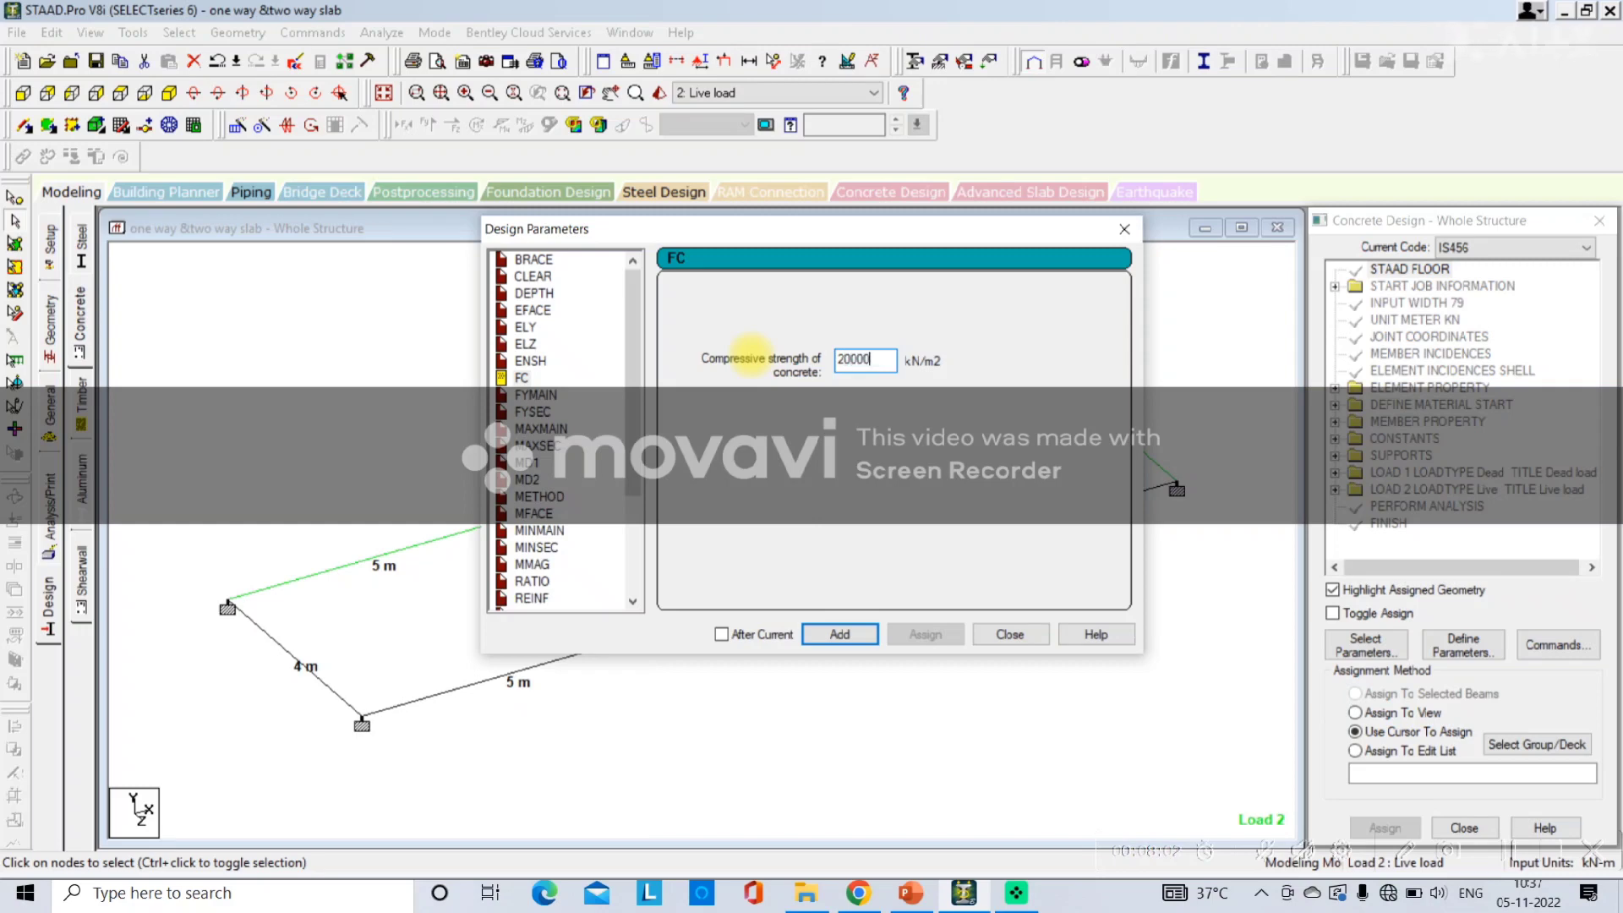
left_click(839, 636)
Add the design parameter FYMAIN of 415000 kN/m2 and close the design parameters dialog.
left_click(539, 395)
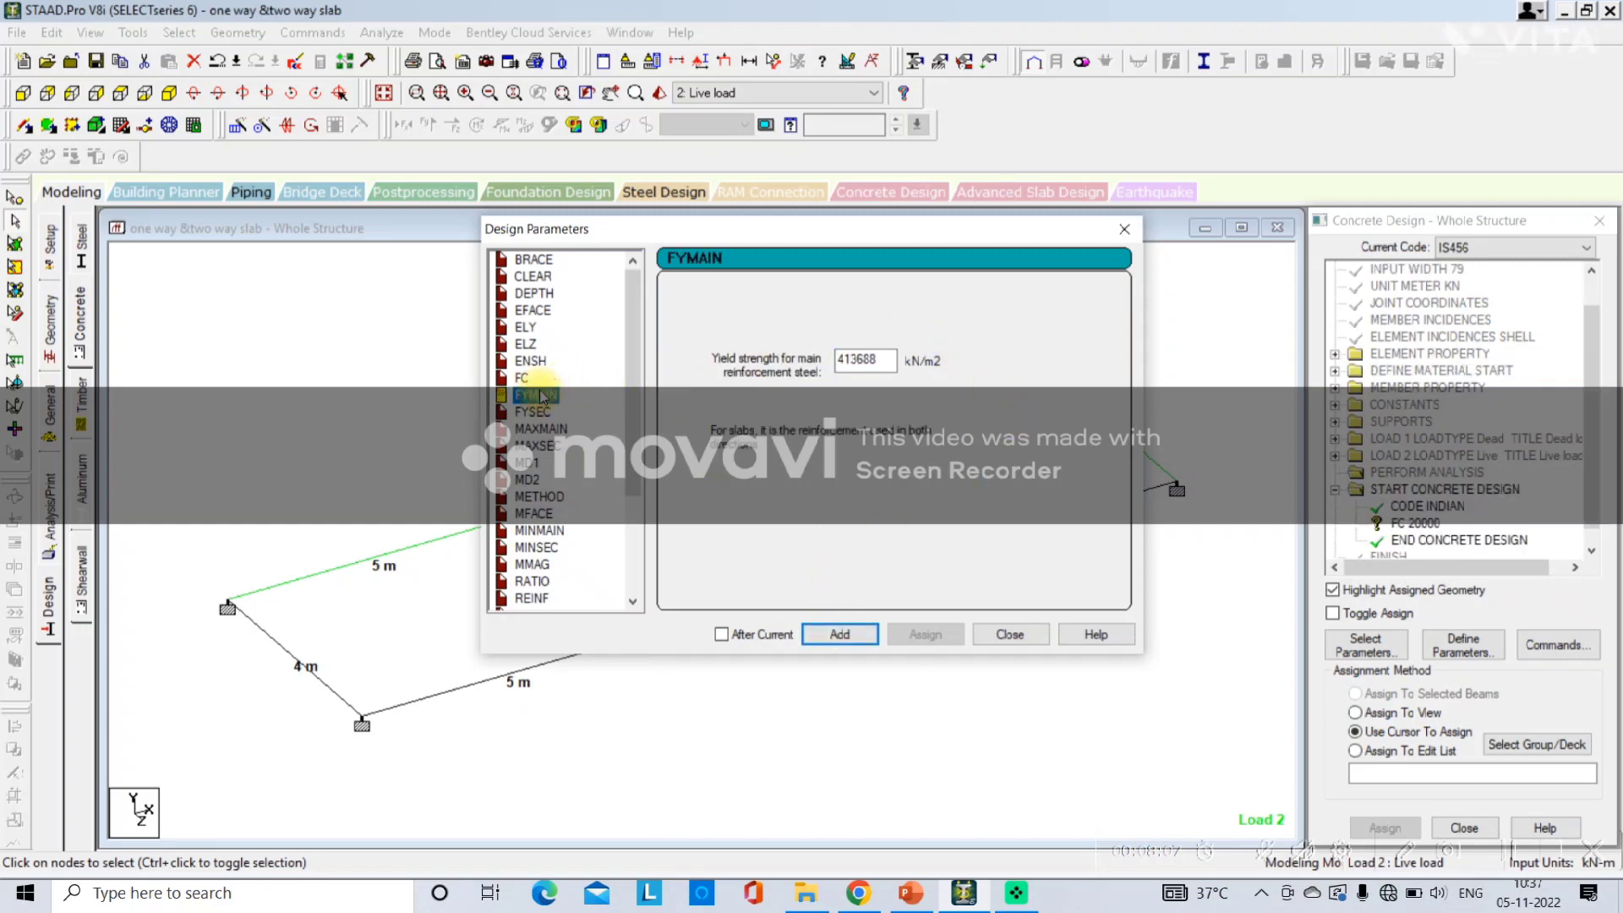
left_click_drag(886, 358, 739, 361)
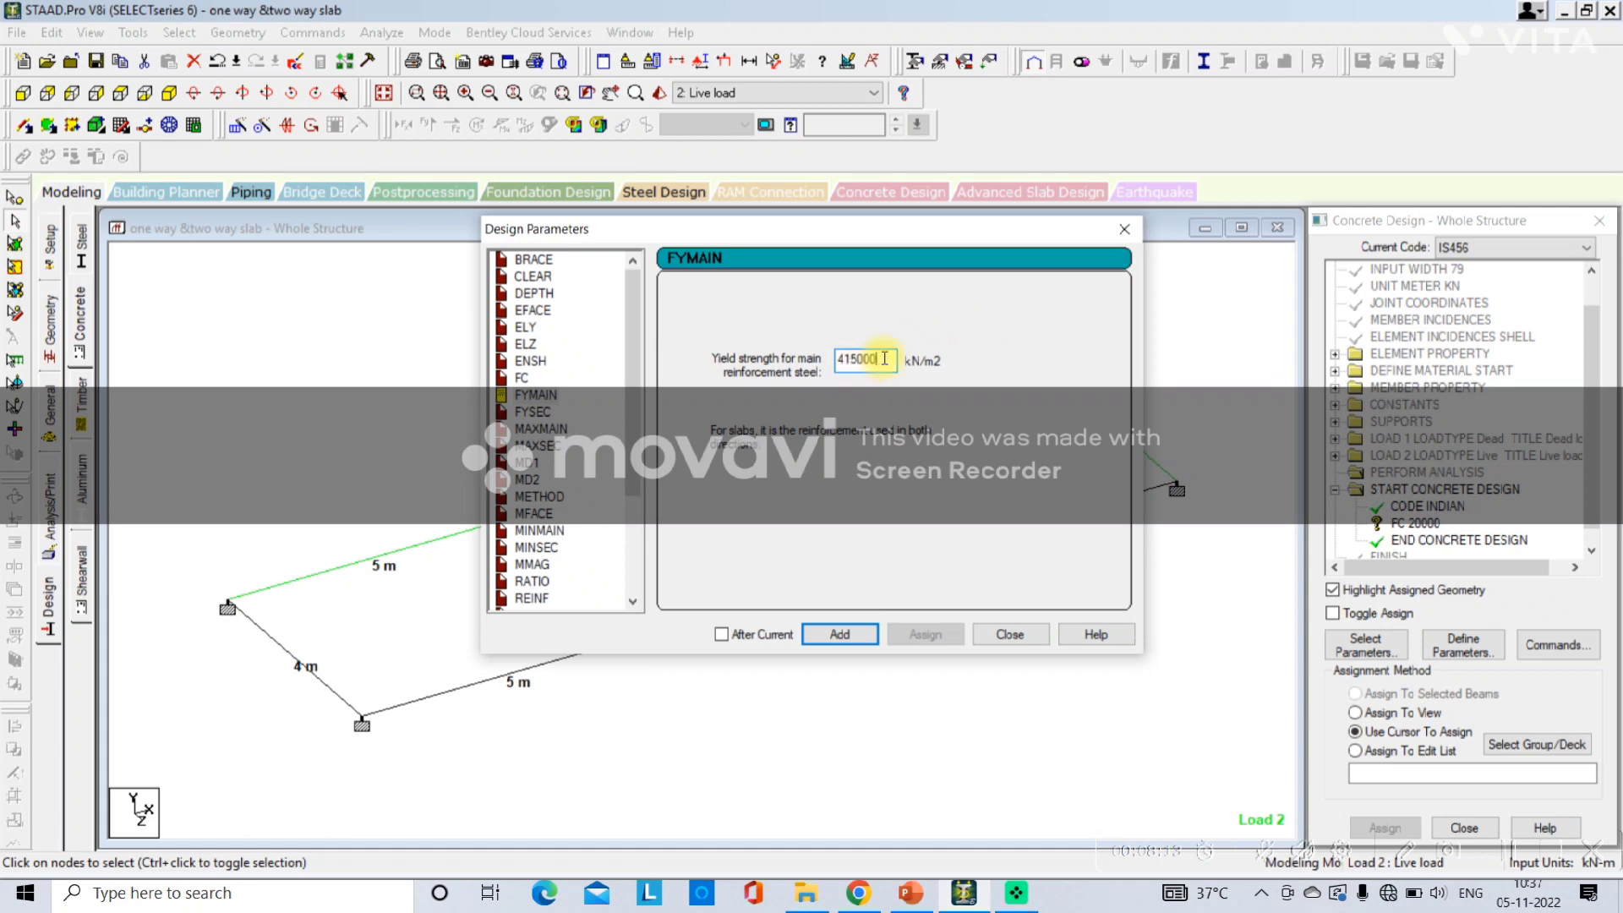
left_click(835, 633)
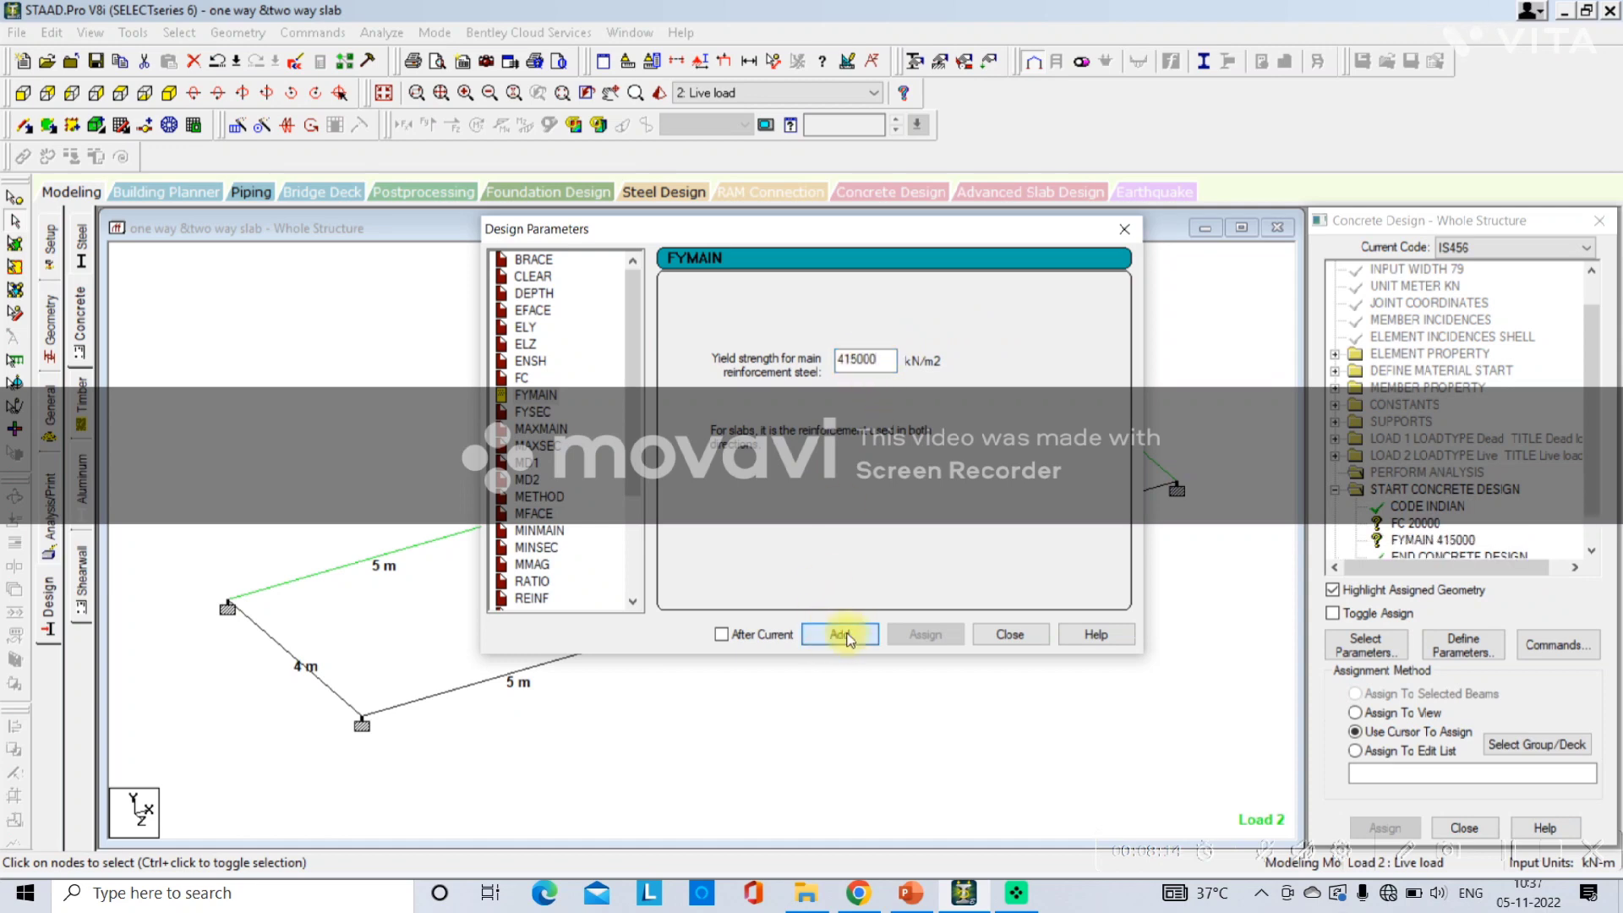
left_click(994, 636)
scroll(1414, 477, "down", 1)
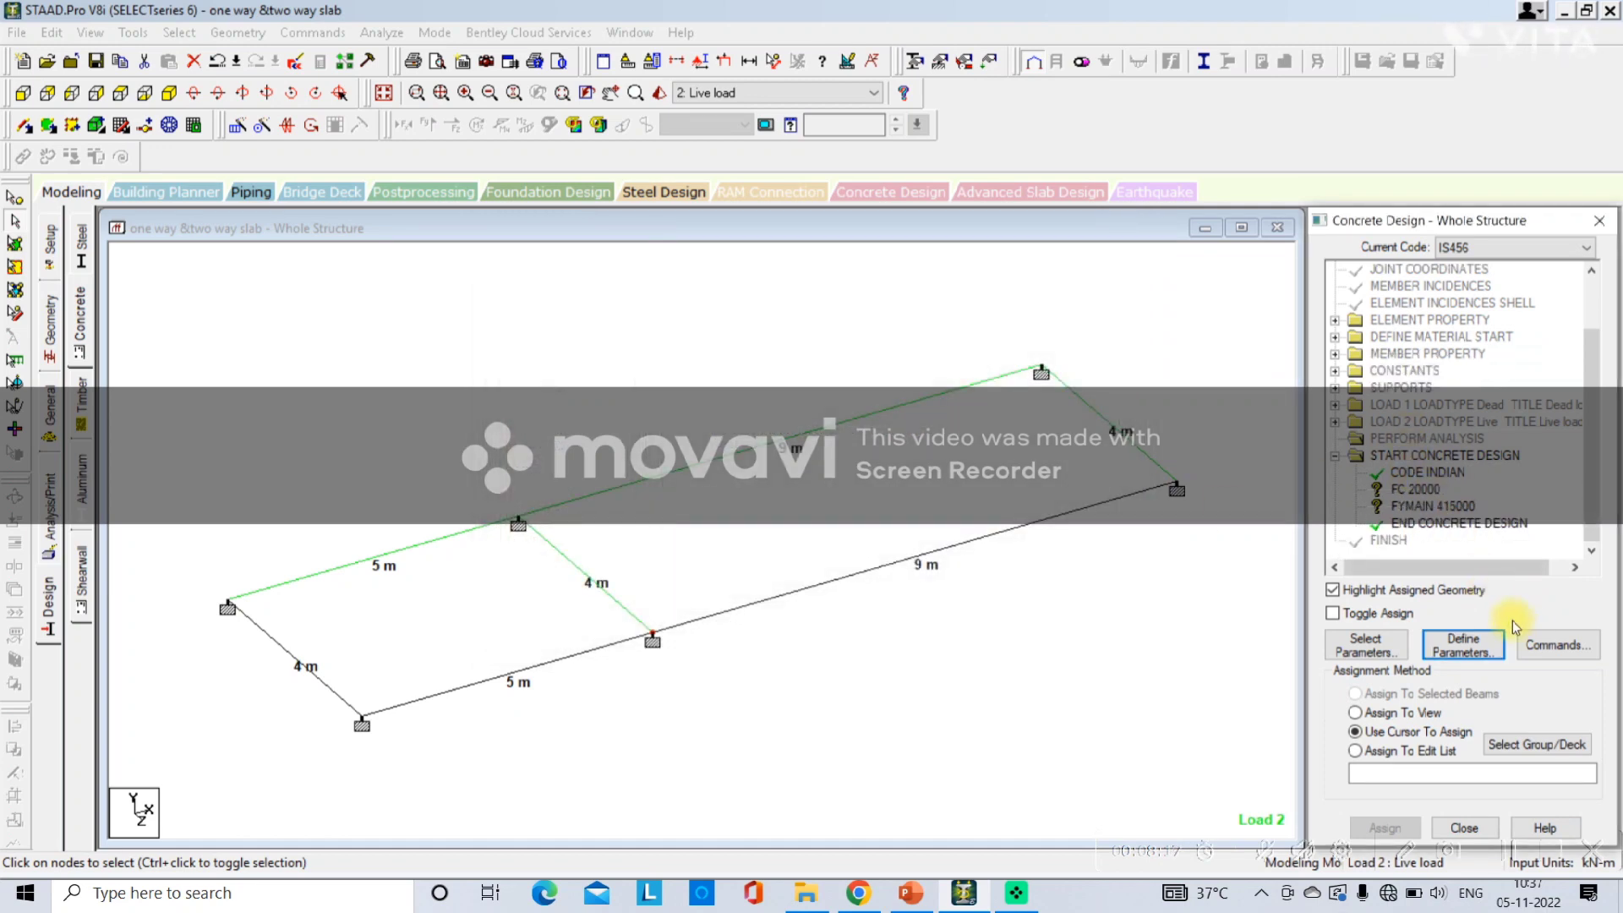
Switch to PowerPoint, add FC & FYMAIN after Design Parameters- on the slide, and return to STAAD.Pro.
left_click(925, 899)
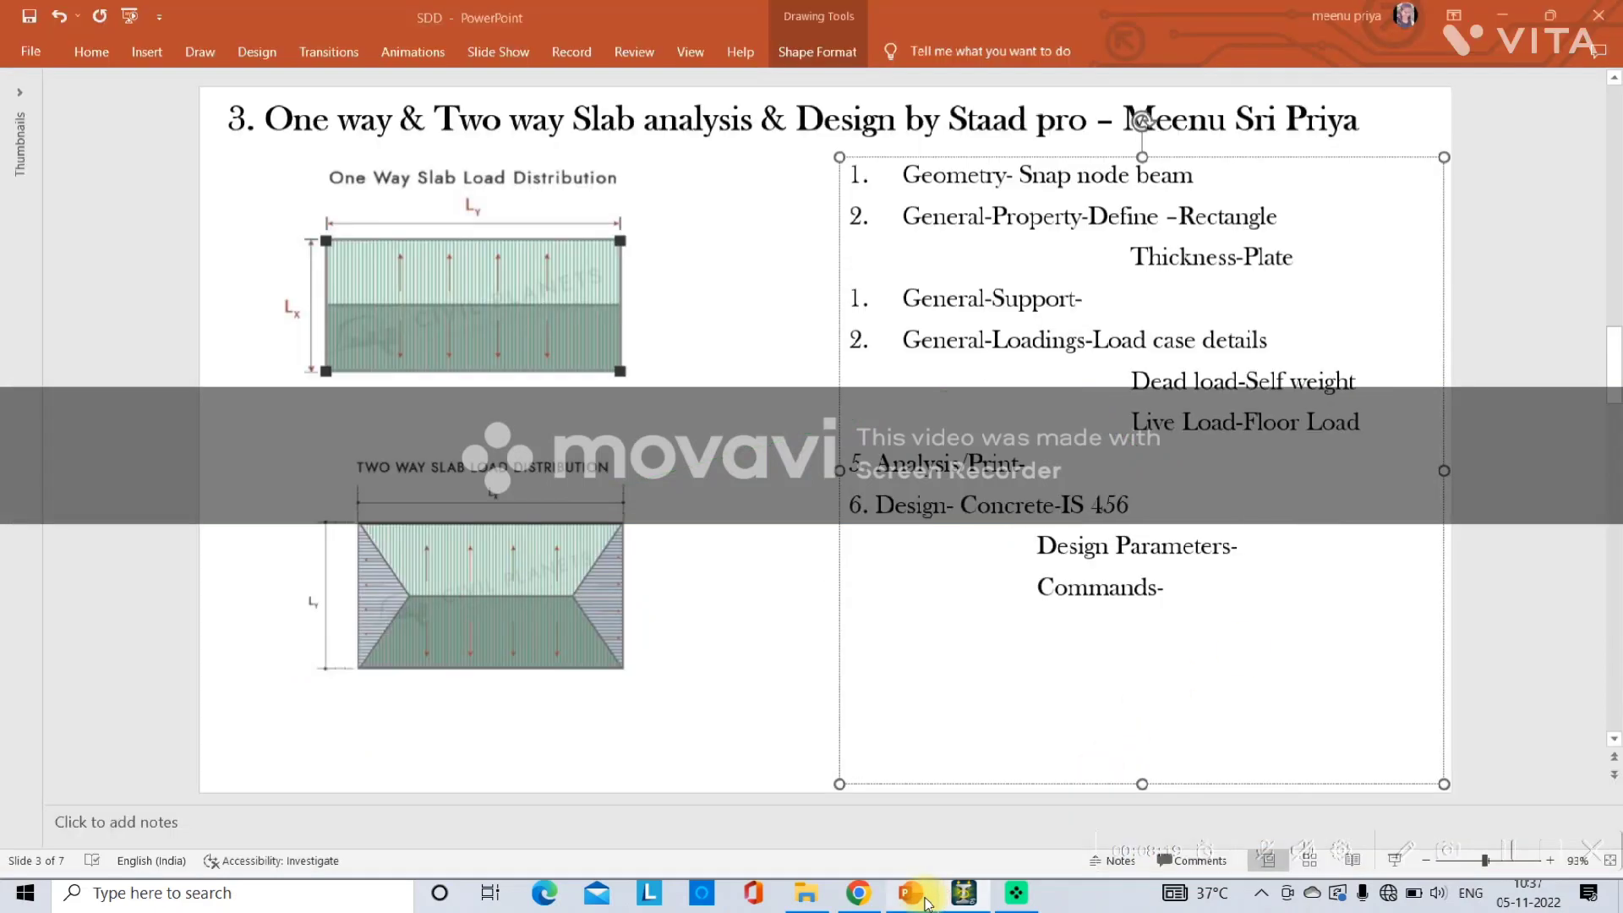
left_click(1262, 550)
type("Fc")
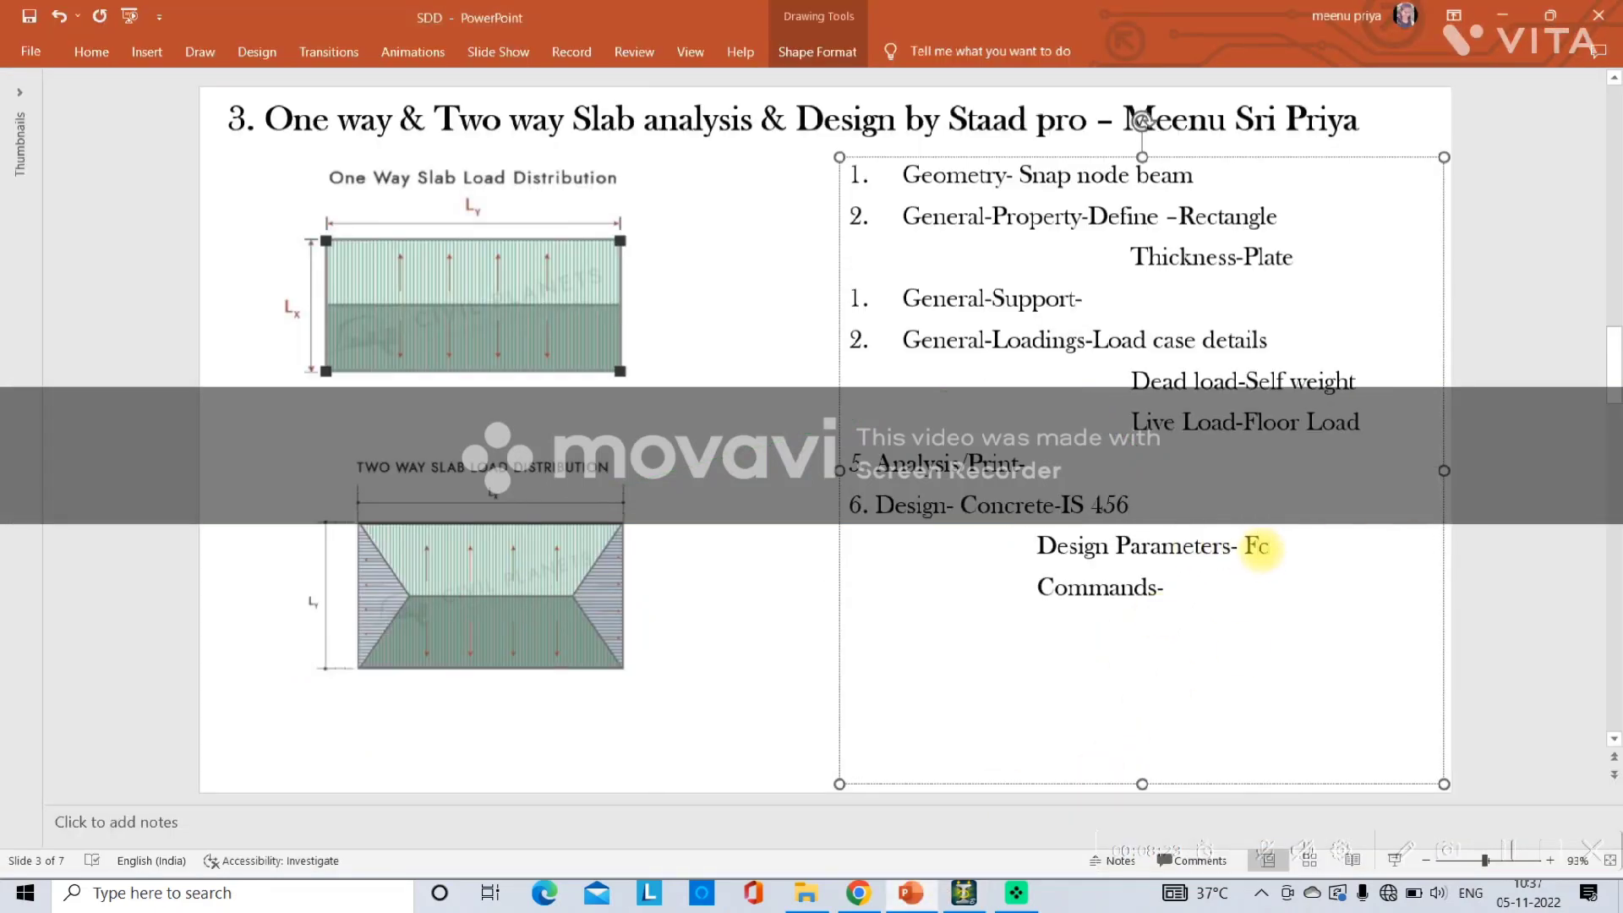
type("C &")
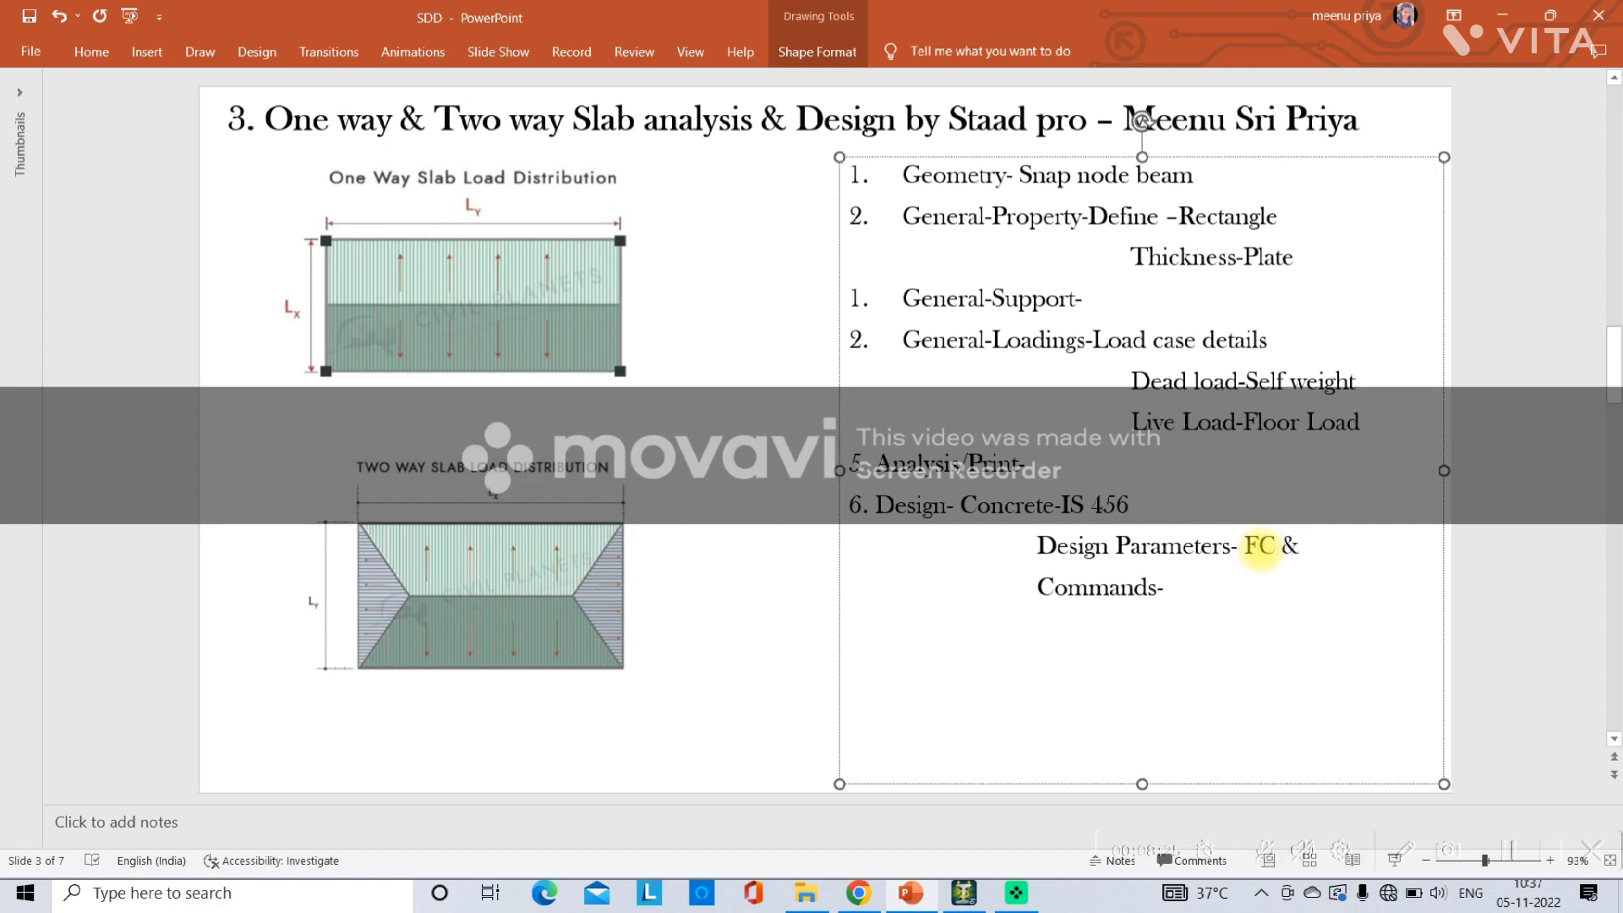
type("FYMAIN")
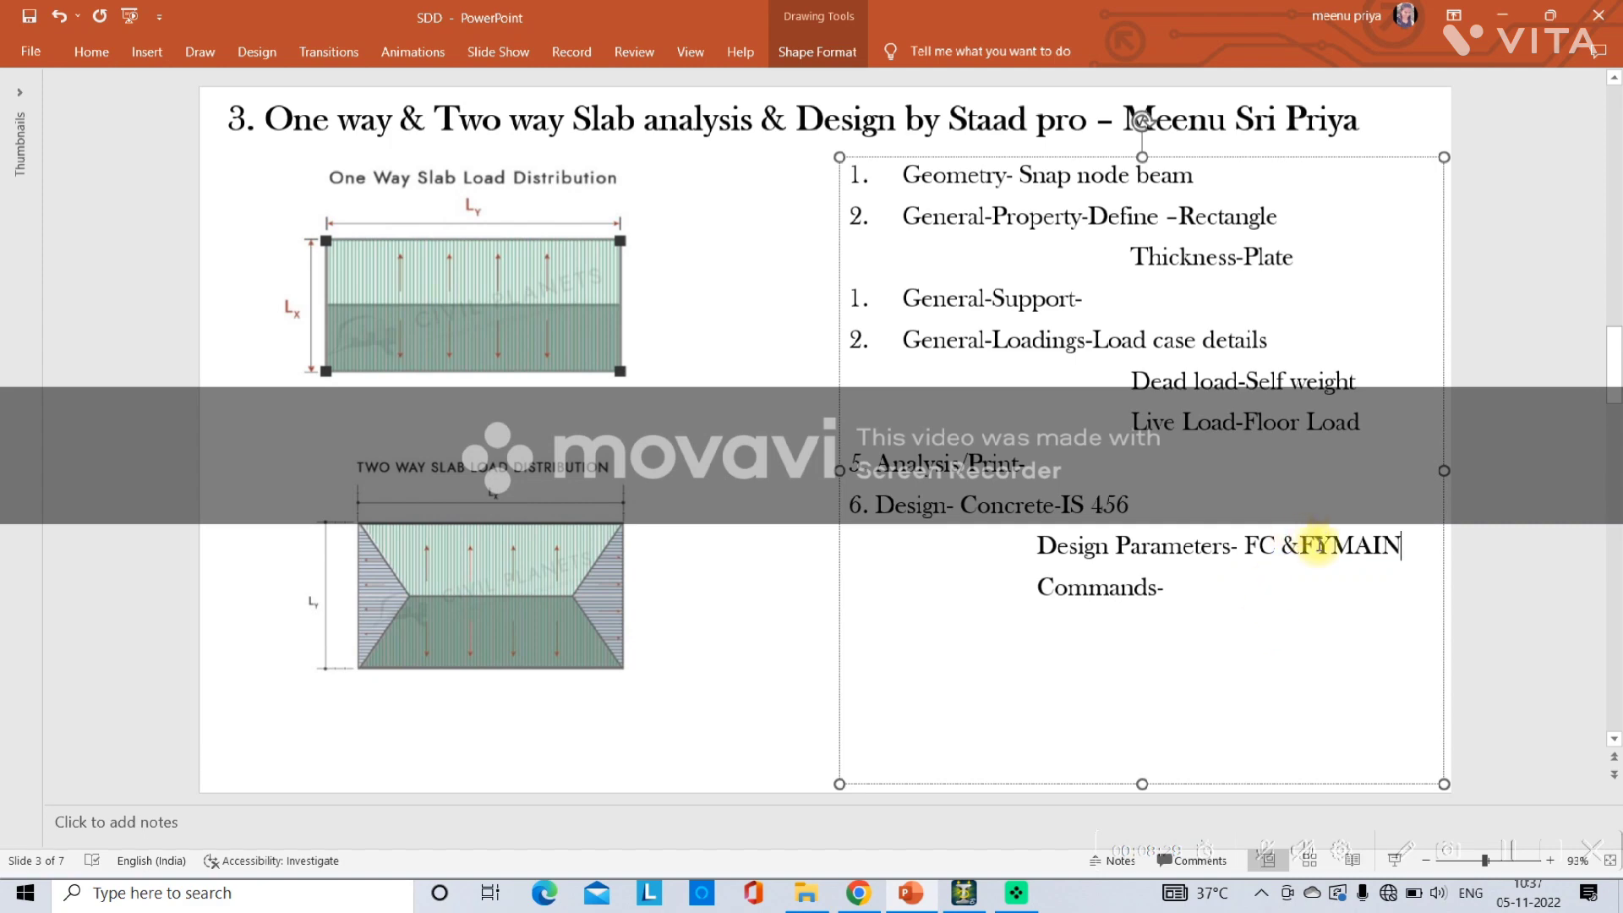
left_click(963, 893)
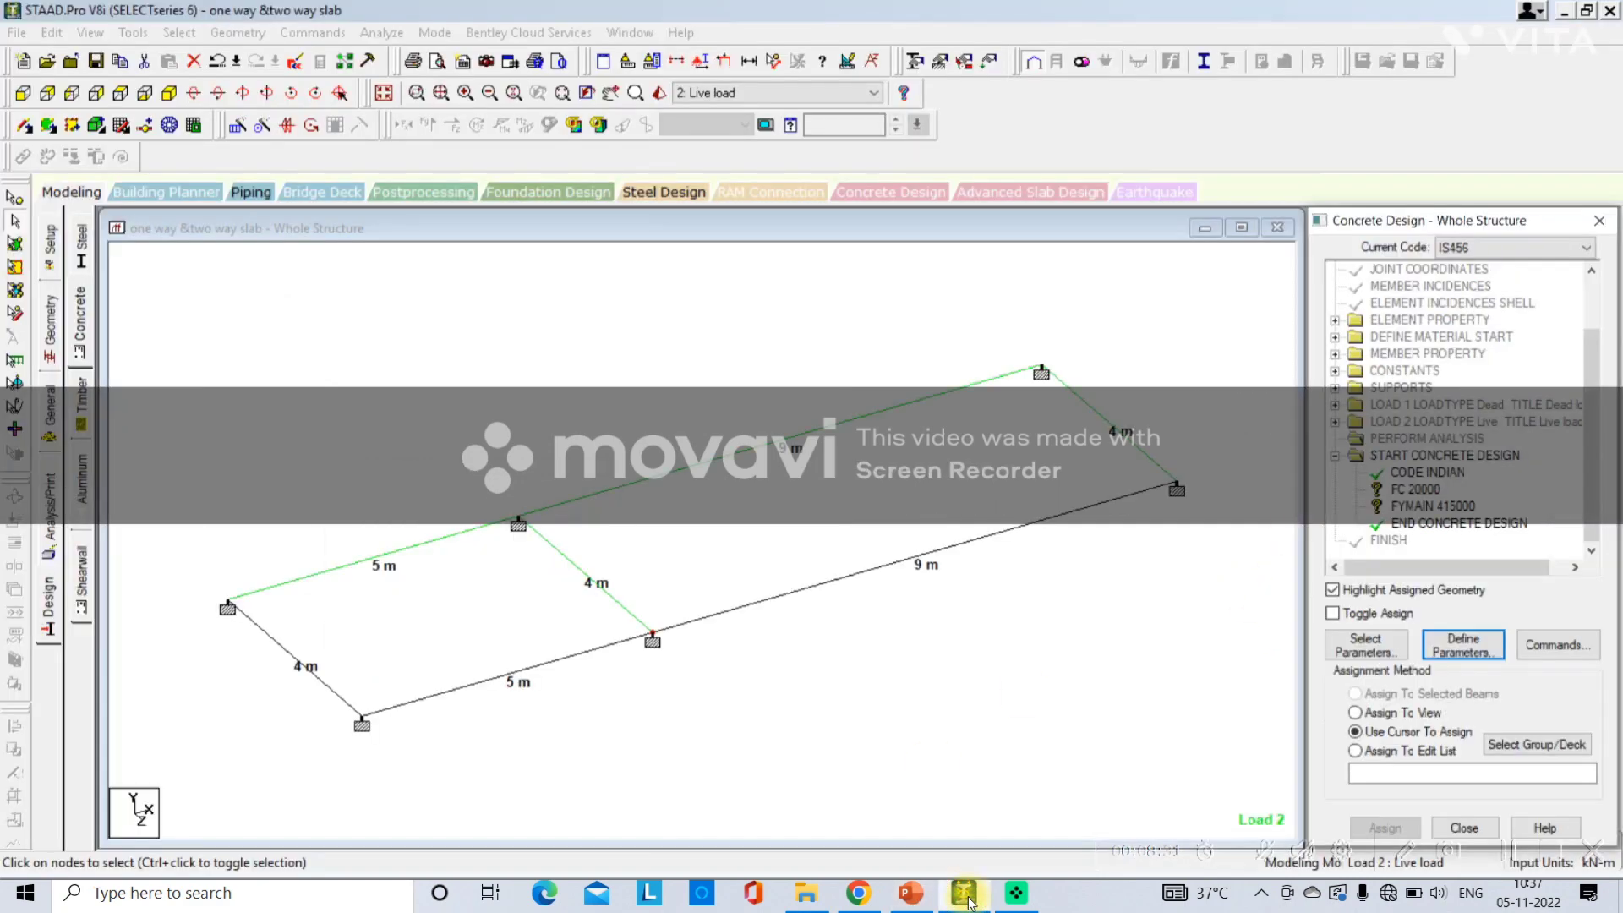
Assign the FC 20000 parameter to all members in the current view.
left_click(1412, 490)
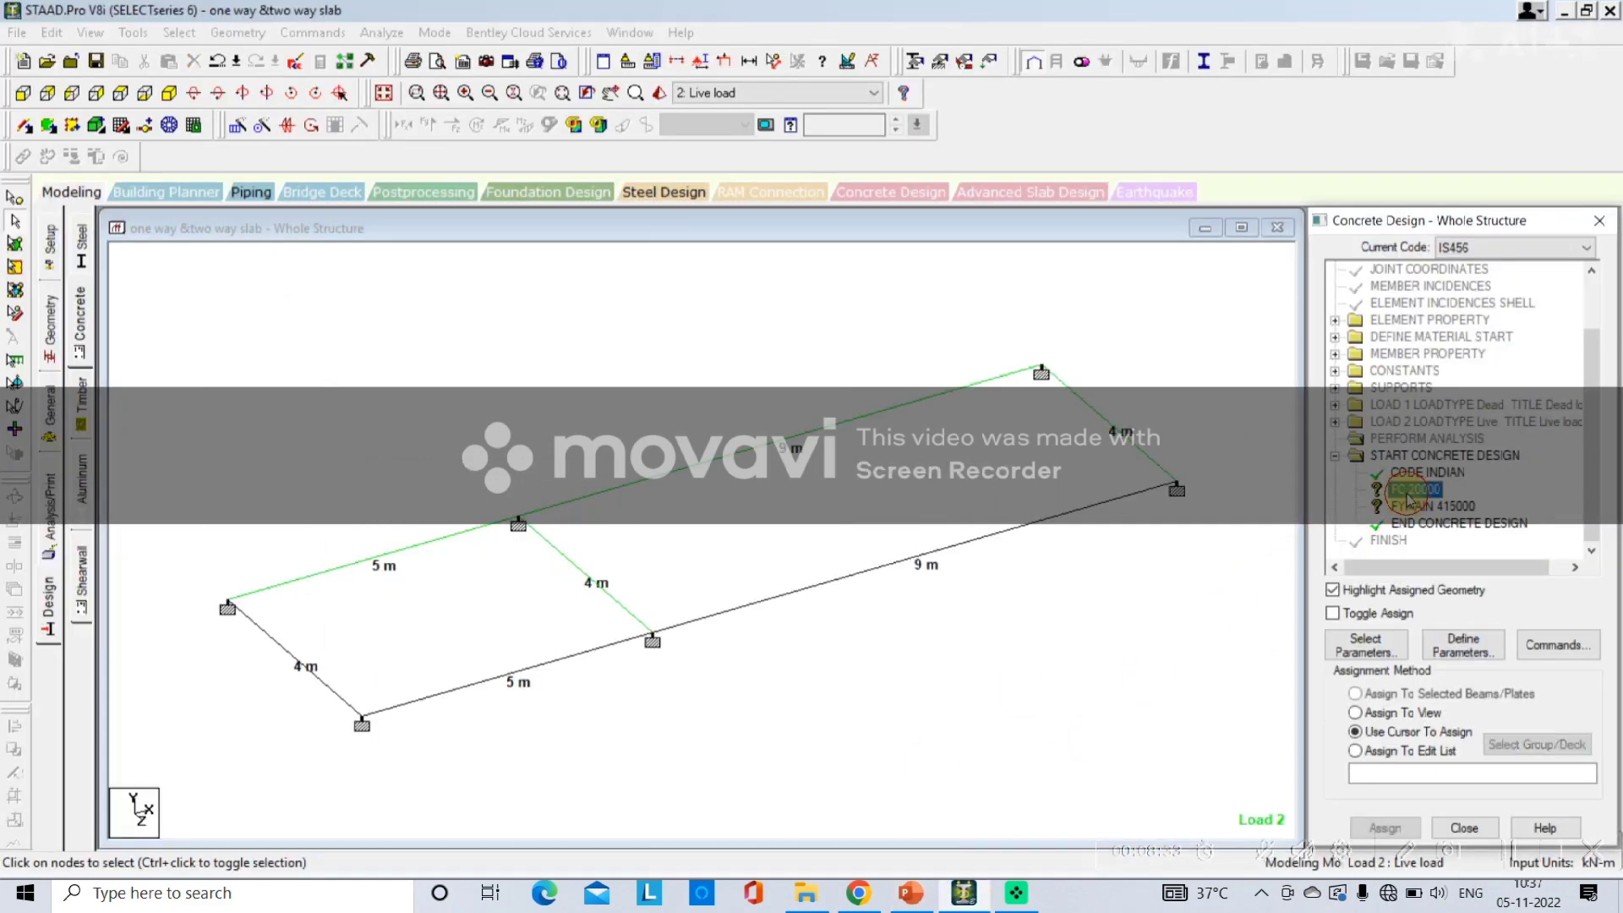
left_click(1393, 714)
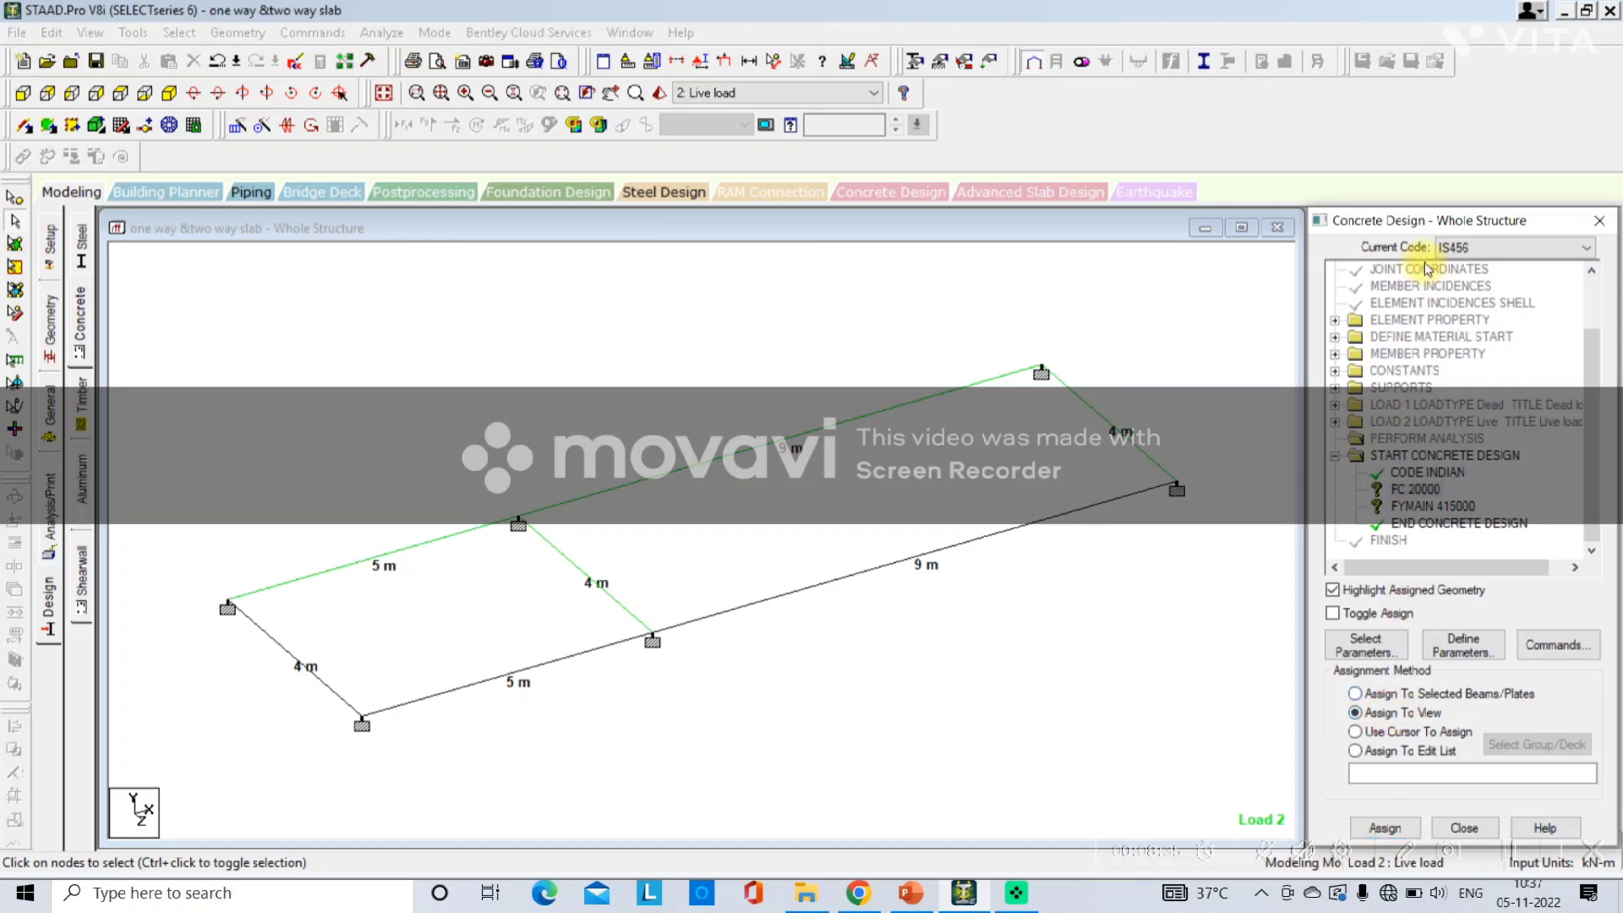
left_click_drag(1396, 220, 1392, 72)
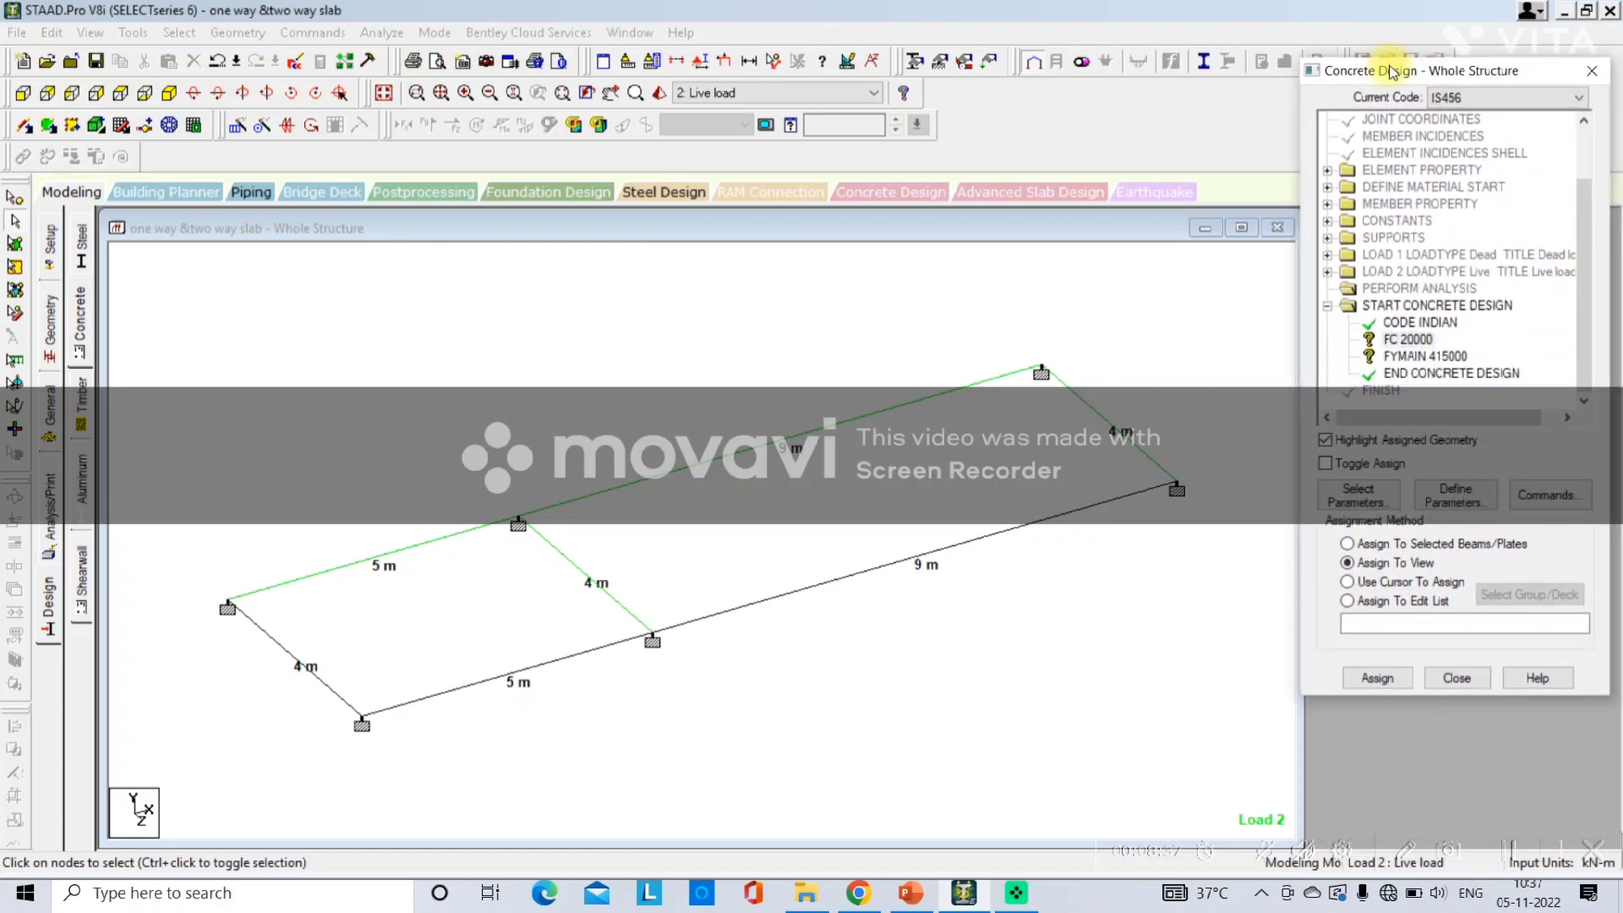
left_click(1371, 681)
left_click(1475, 432)
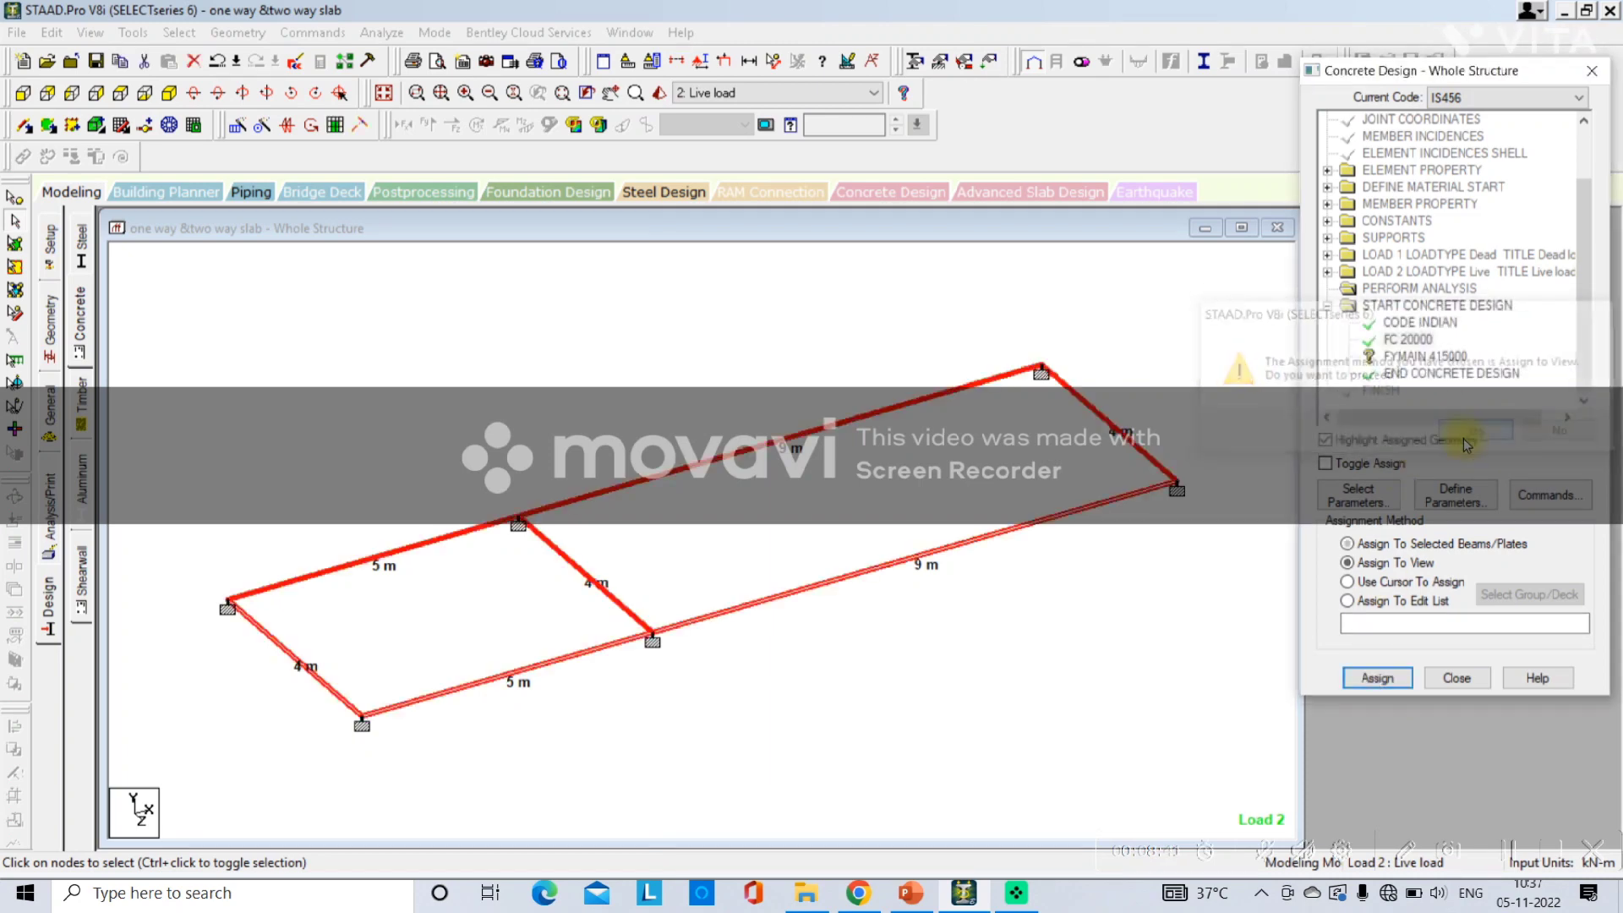
Assign the FYMAIN 415000 parameter to all members in the current view.
left_click(1420, 356)
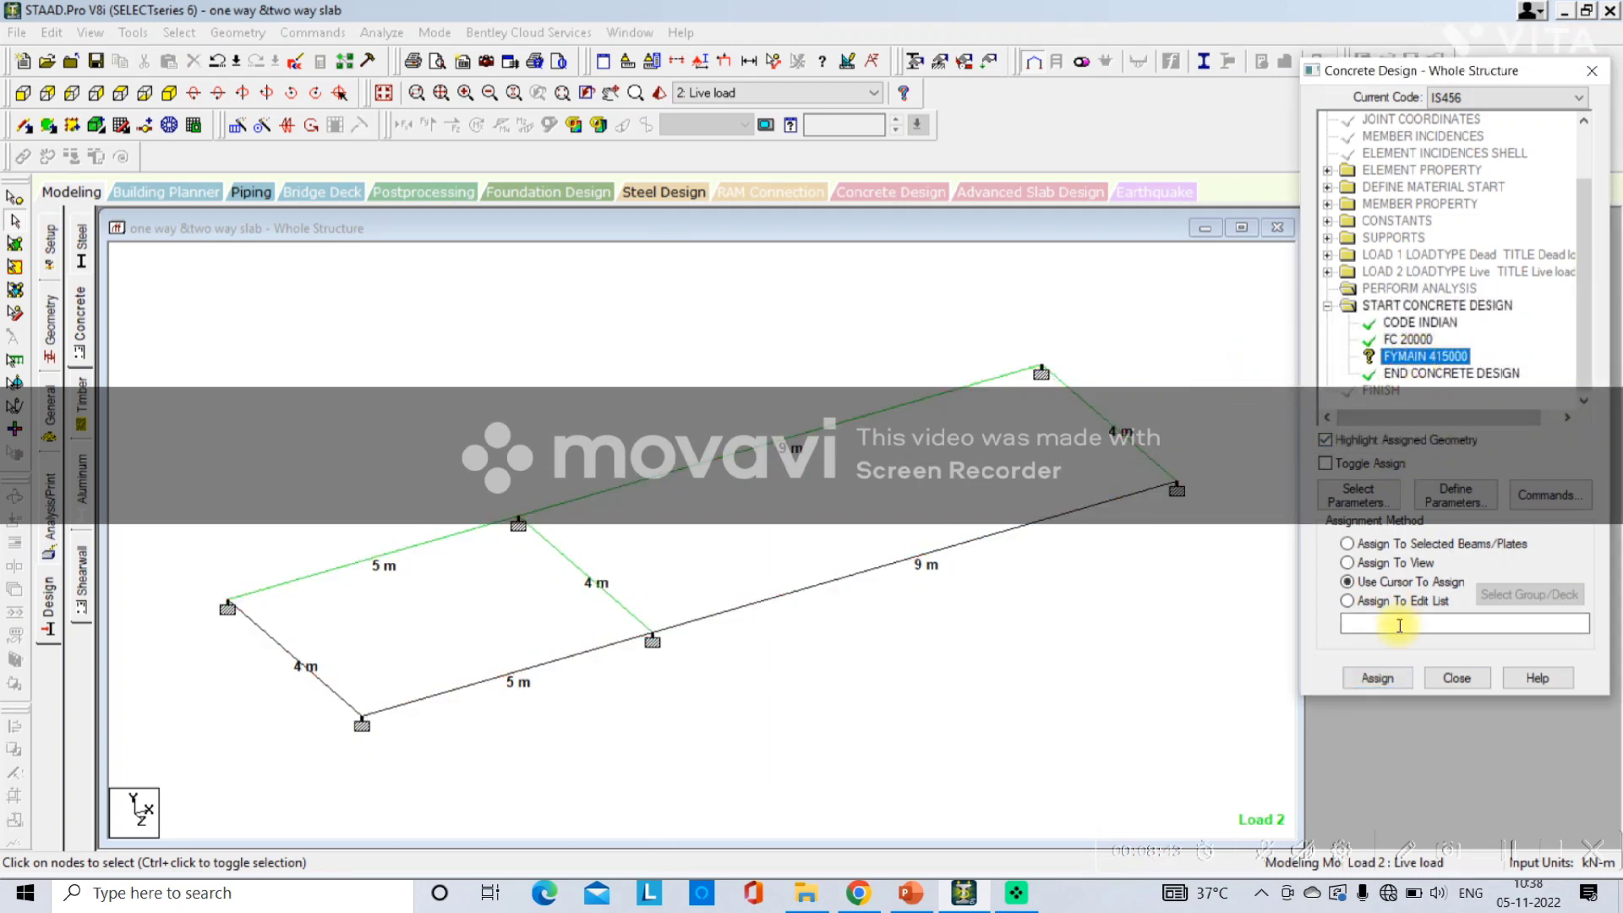
left_click(1404, 580)
left_click(1401, 563)
left_click(1378, 678)
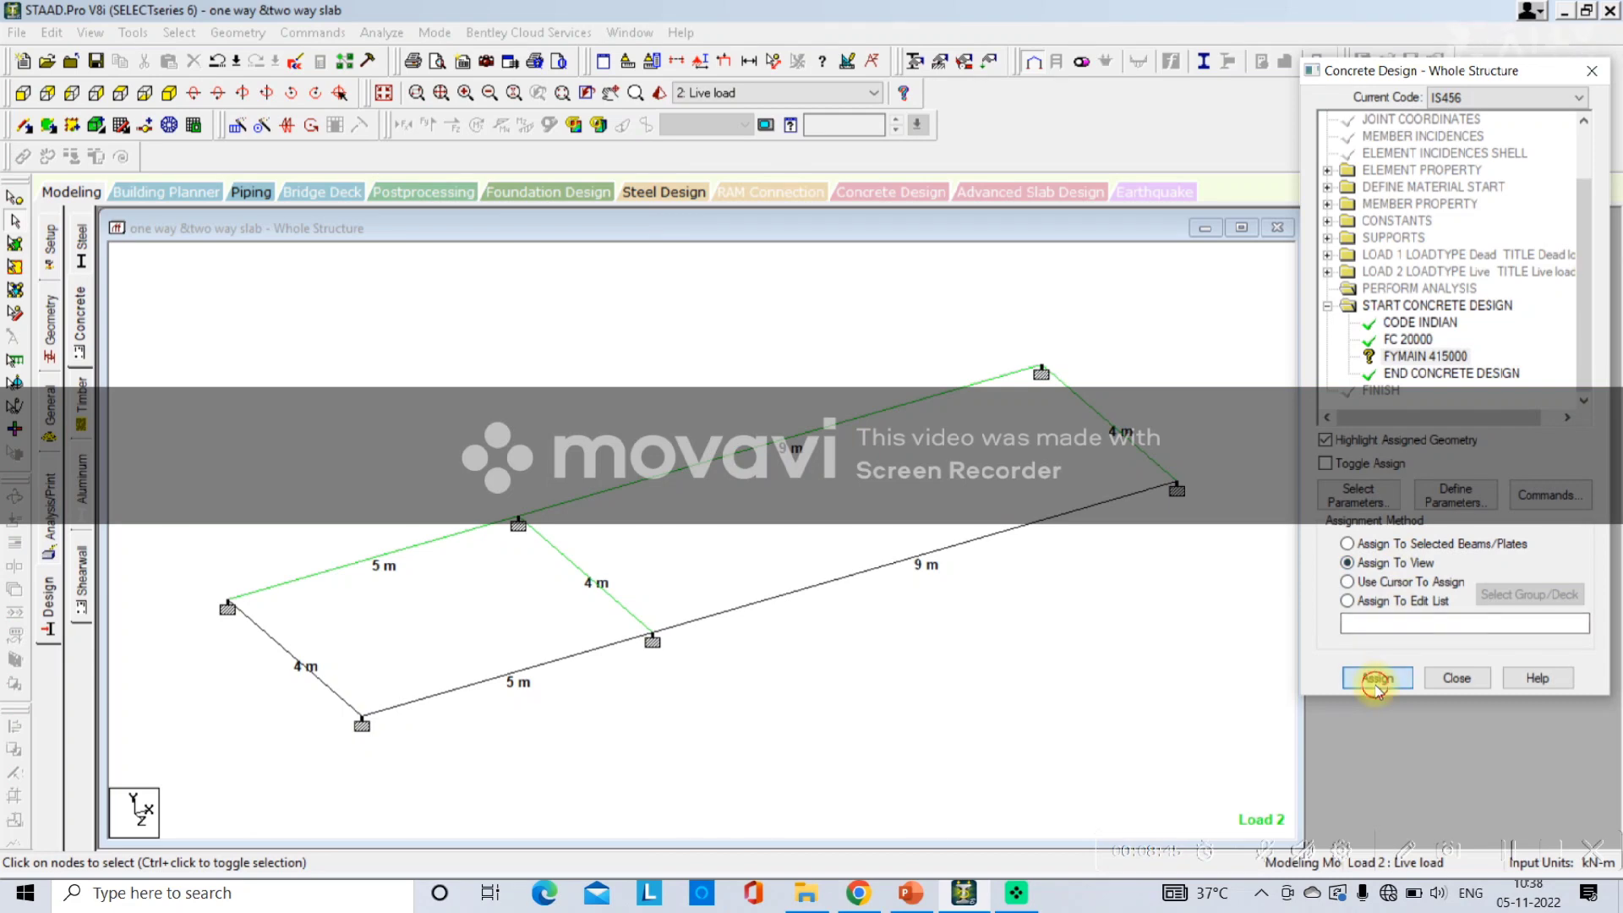
left_click(1476, 435)
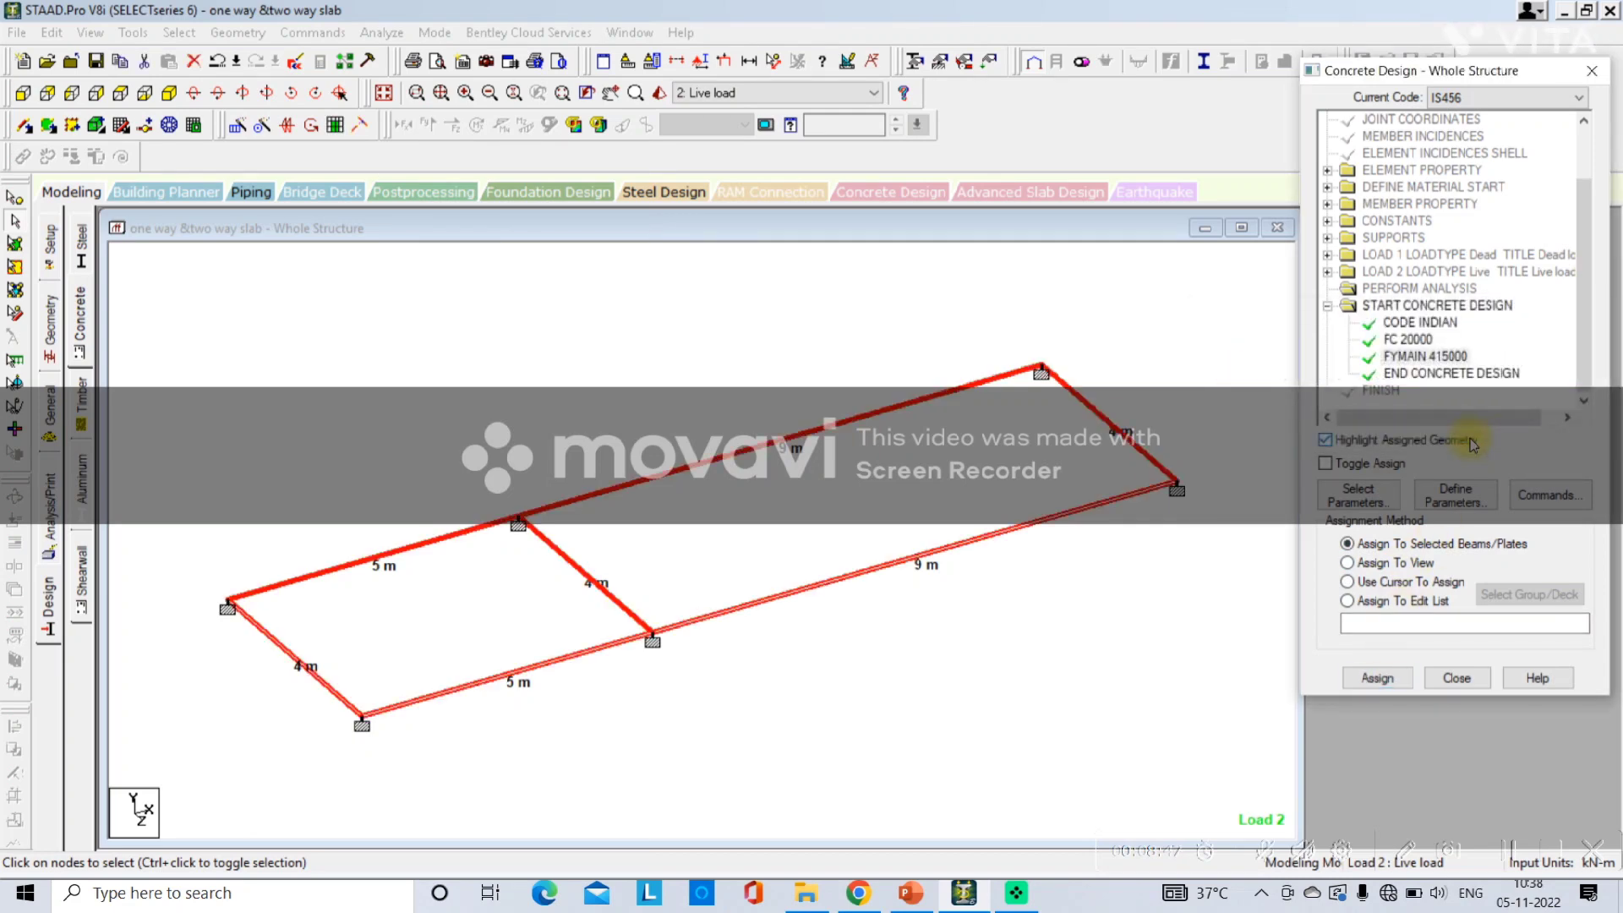
Add DESIGN BEAM, DESIGN SLAB/ELEMENT and TAKE OFF design commands to the concrete design.
left_click(1533, 499)
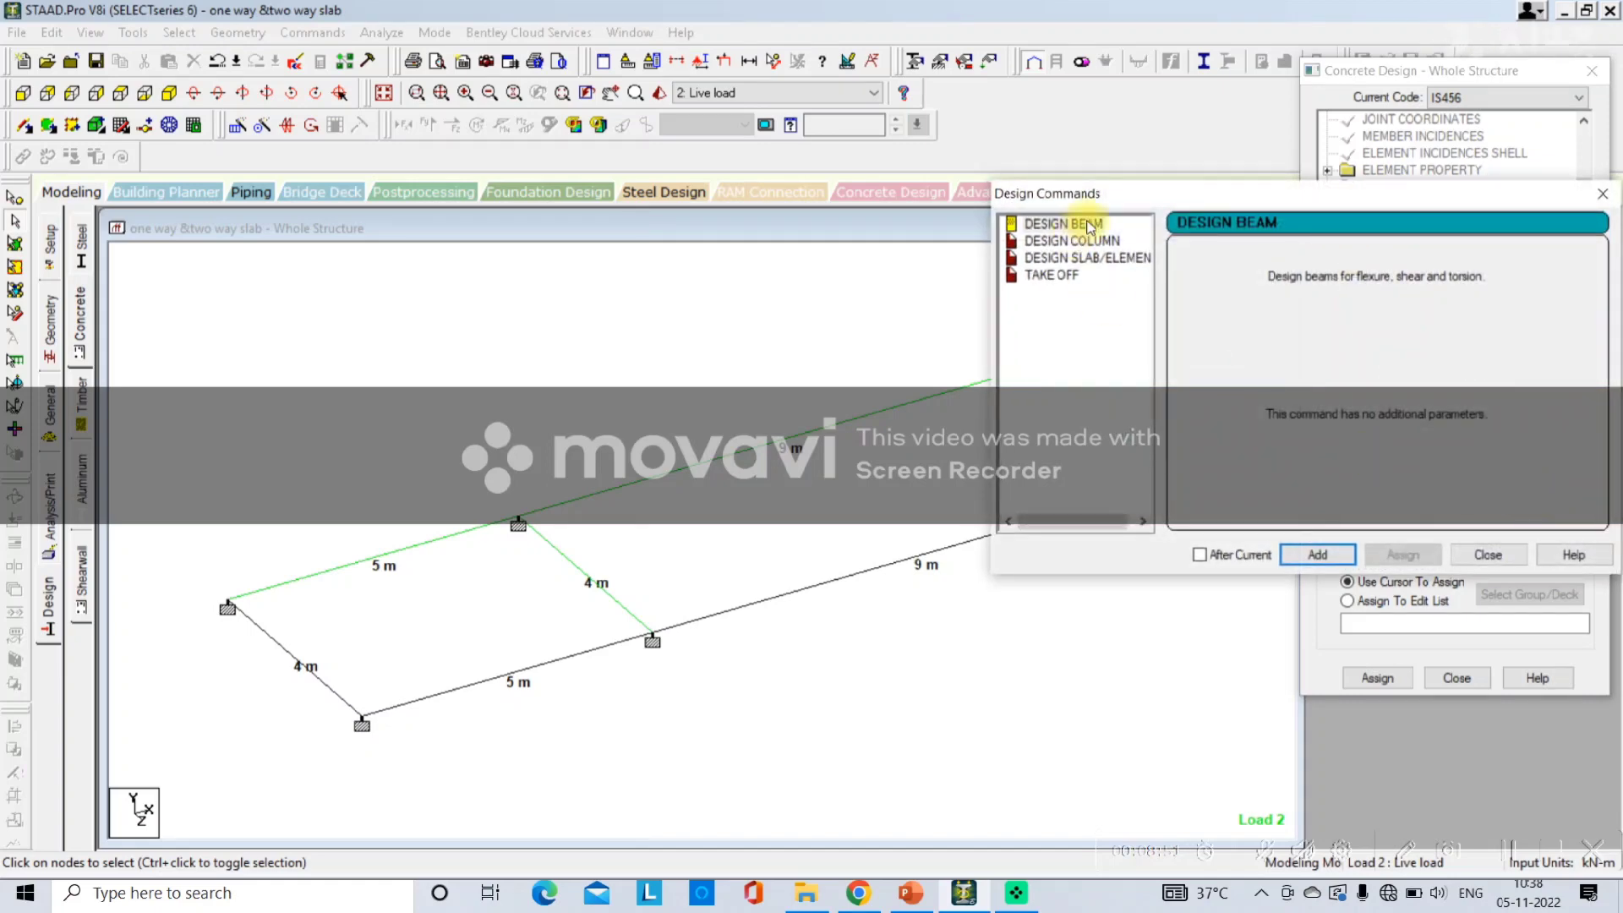
left_click(1090, 227)
left_click(1315, 555)
left_click(1098, 258)
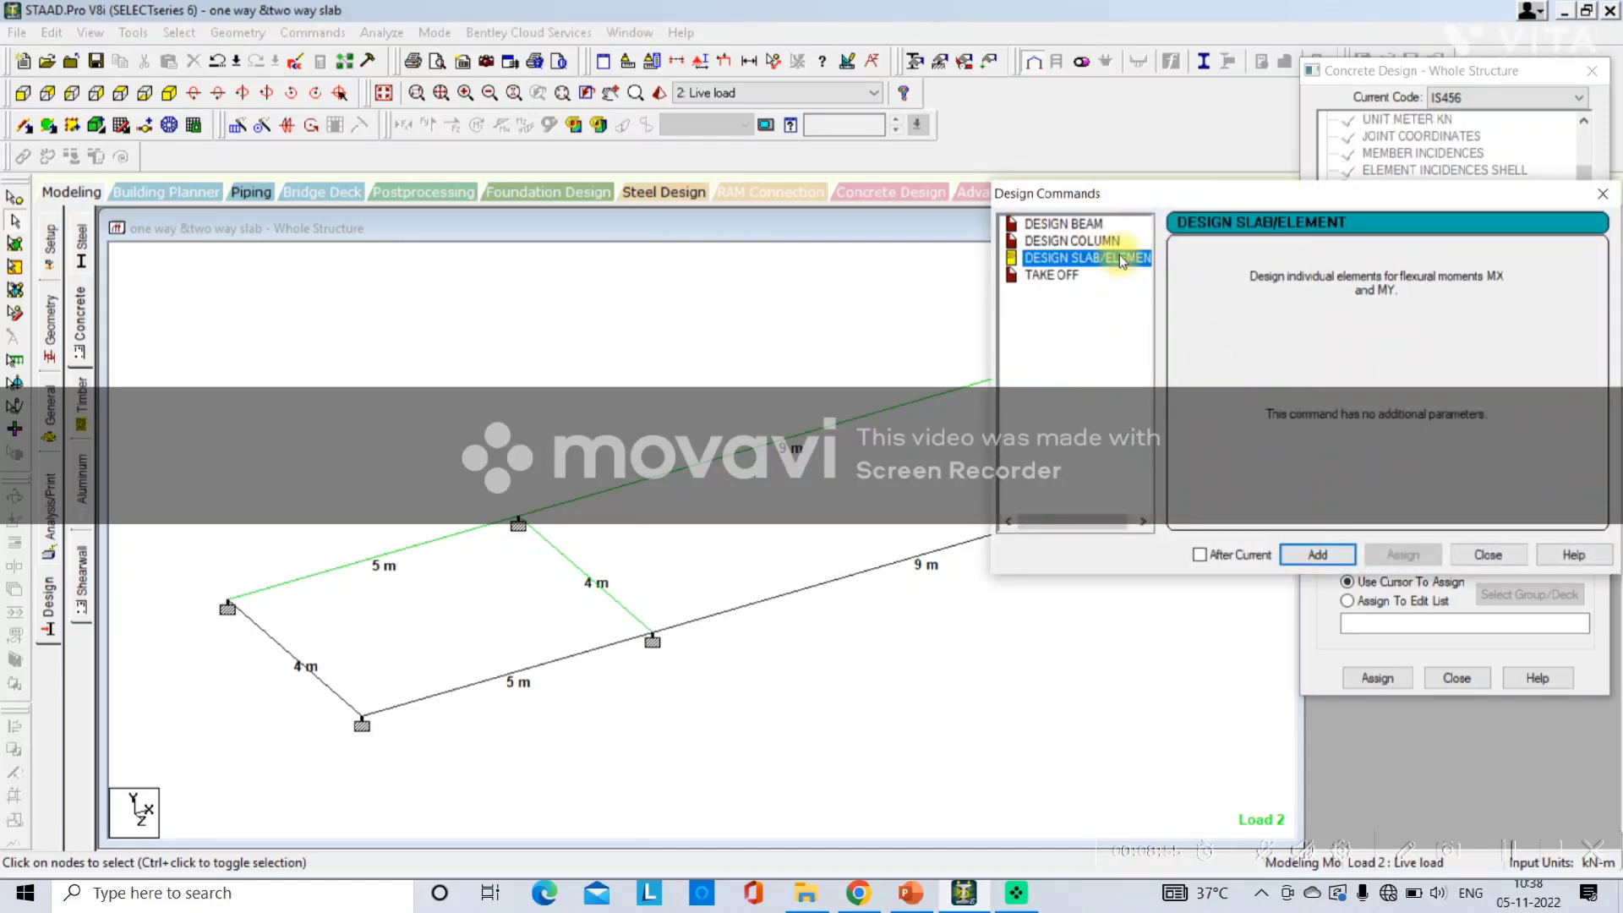
left_click(1314, 555)
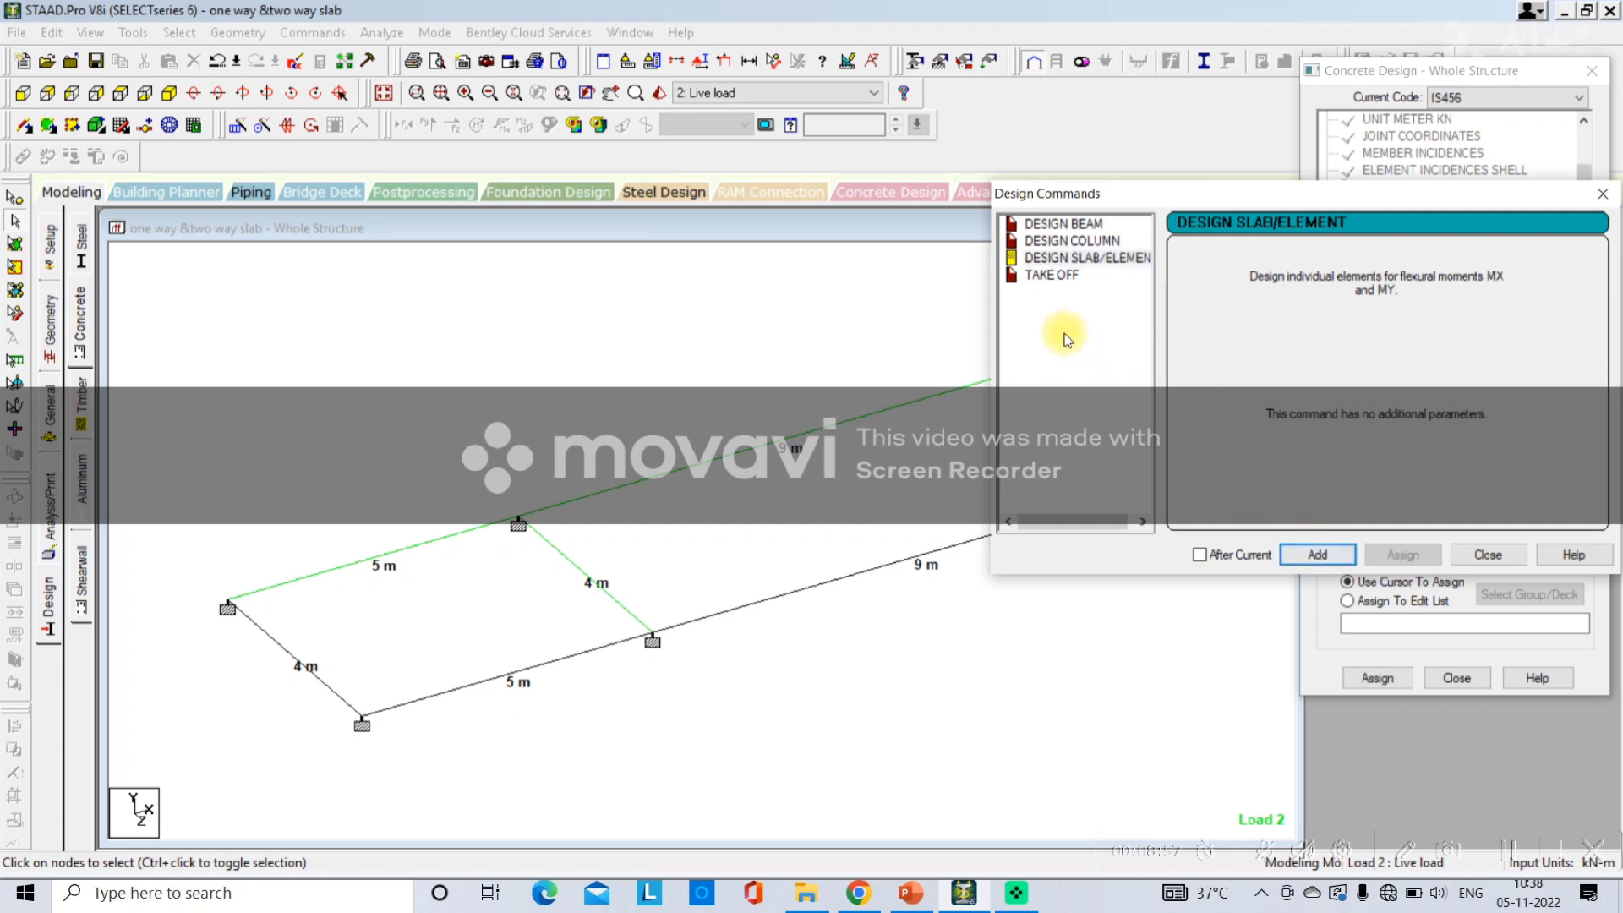
left_click(1039, 275)
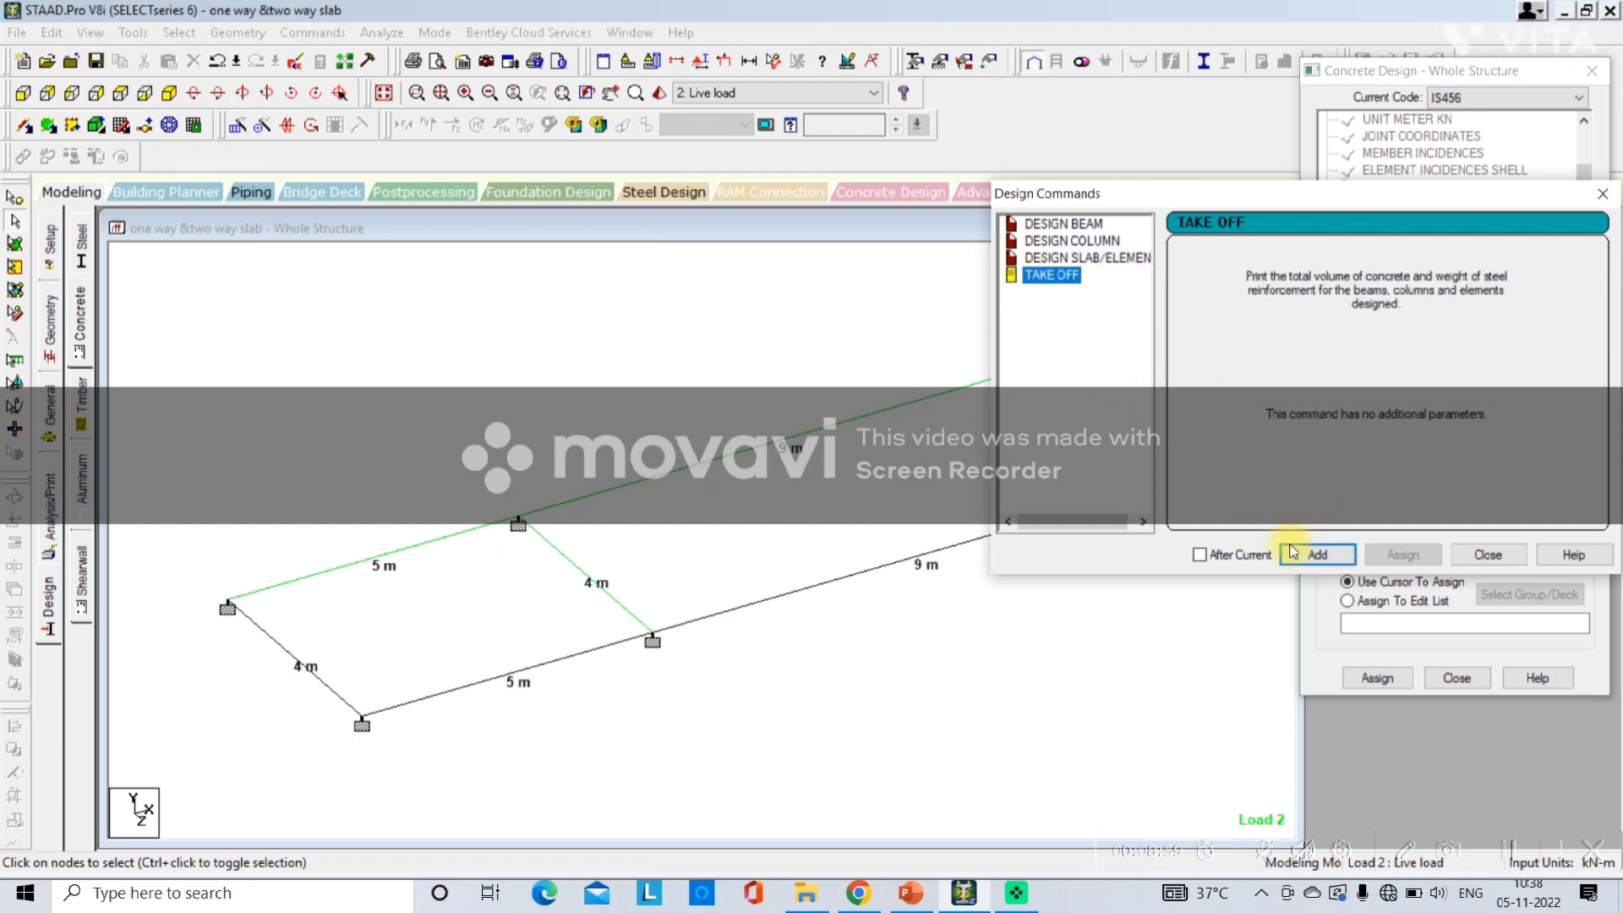
left_click(1316, 554)
left_click(1471, 554)
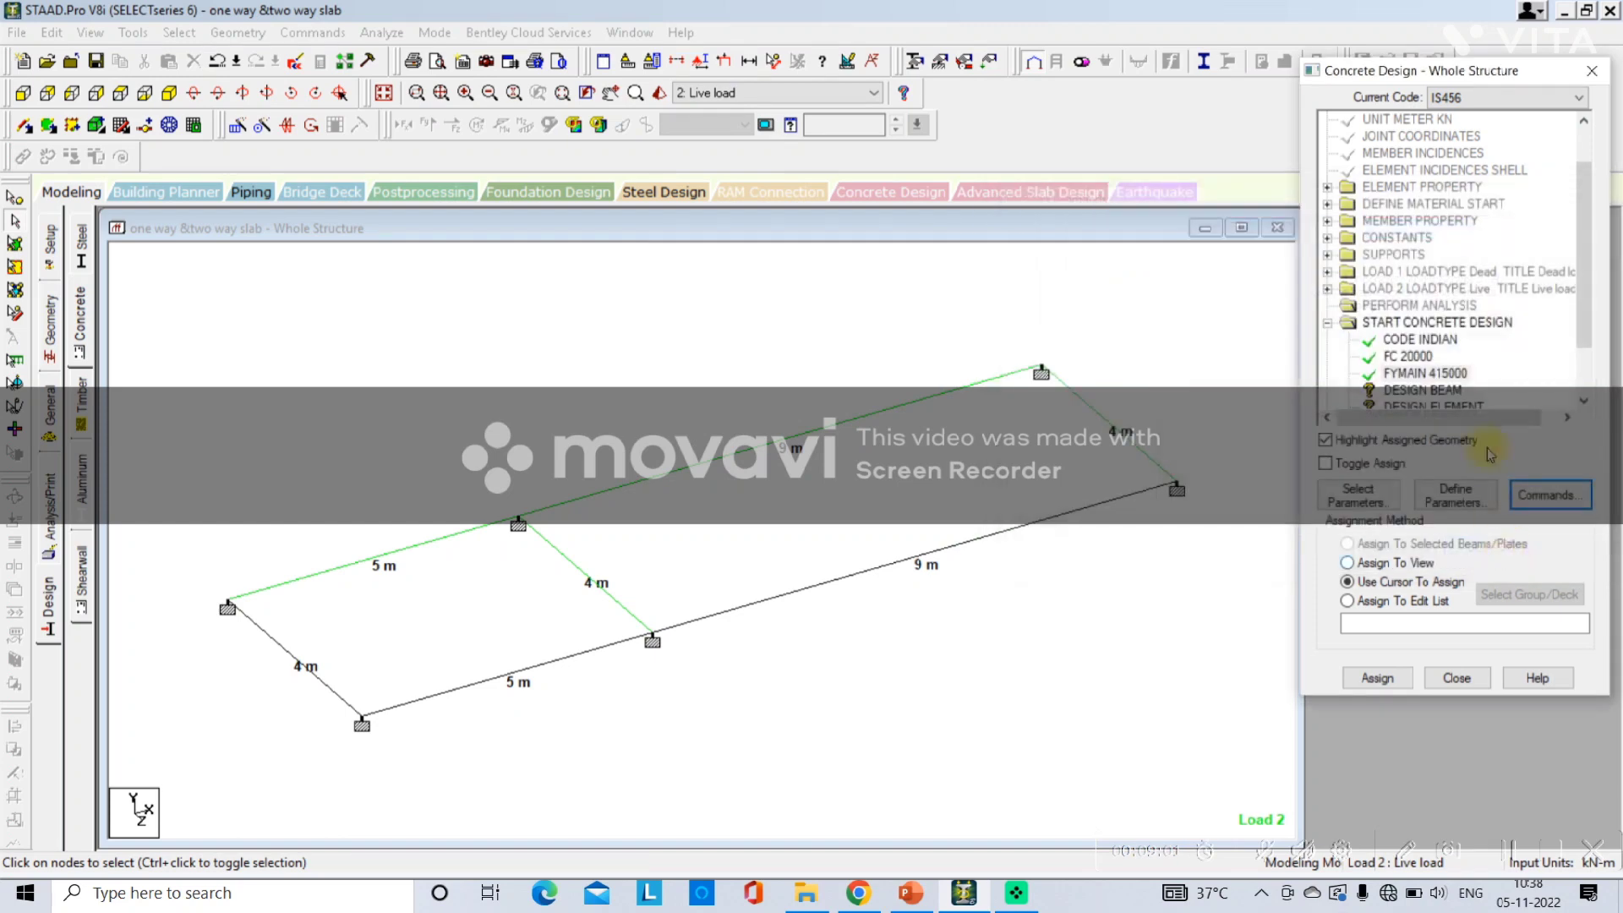
Assign the DESIGN BEAM command to all members in the current view.
scroll(1481, 351, "down", 1)
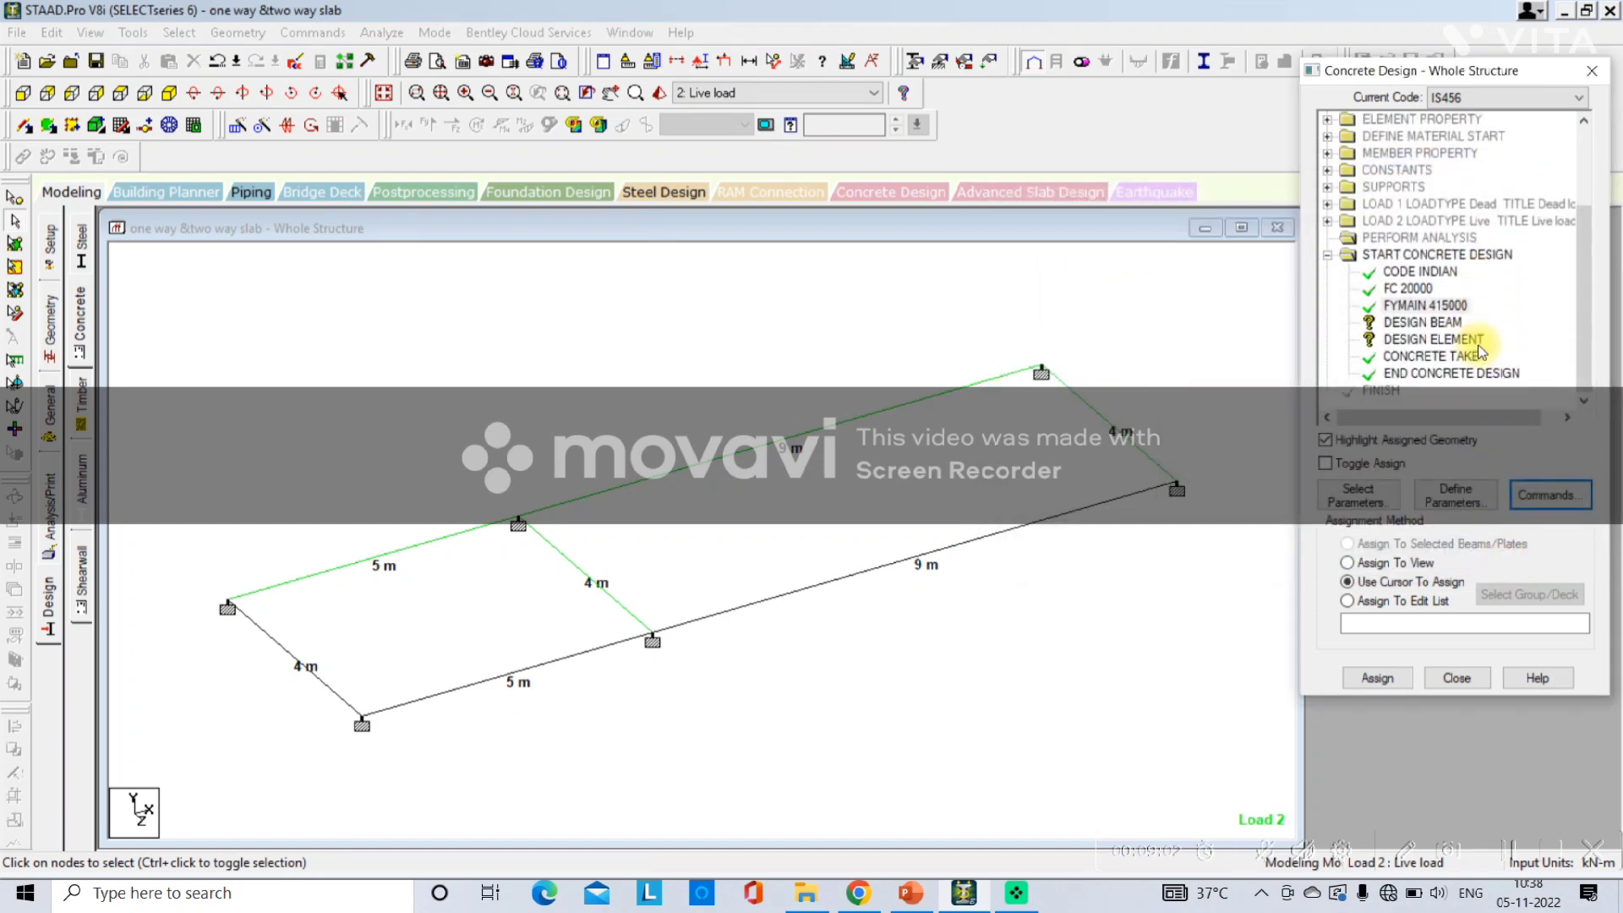
left_click(1410, 322)
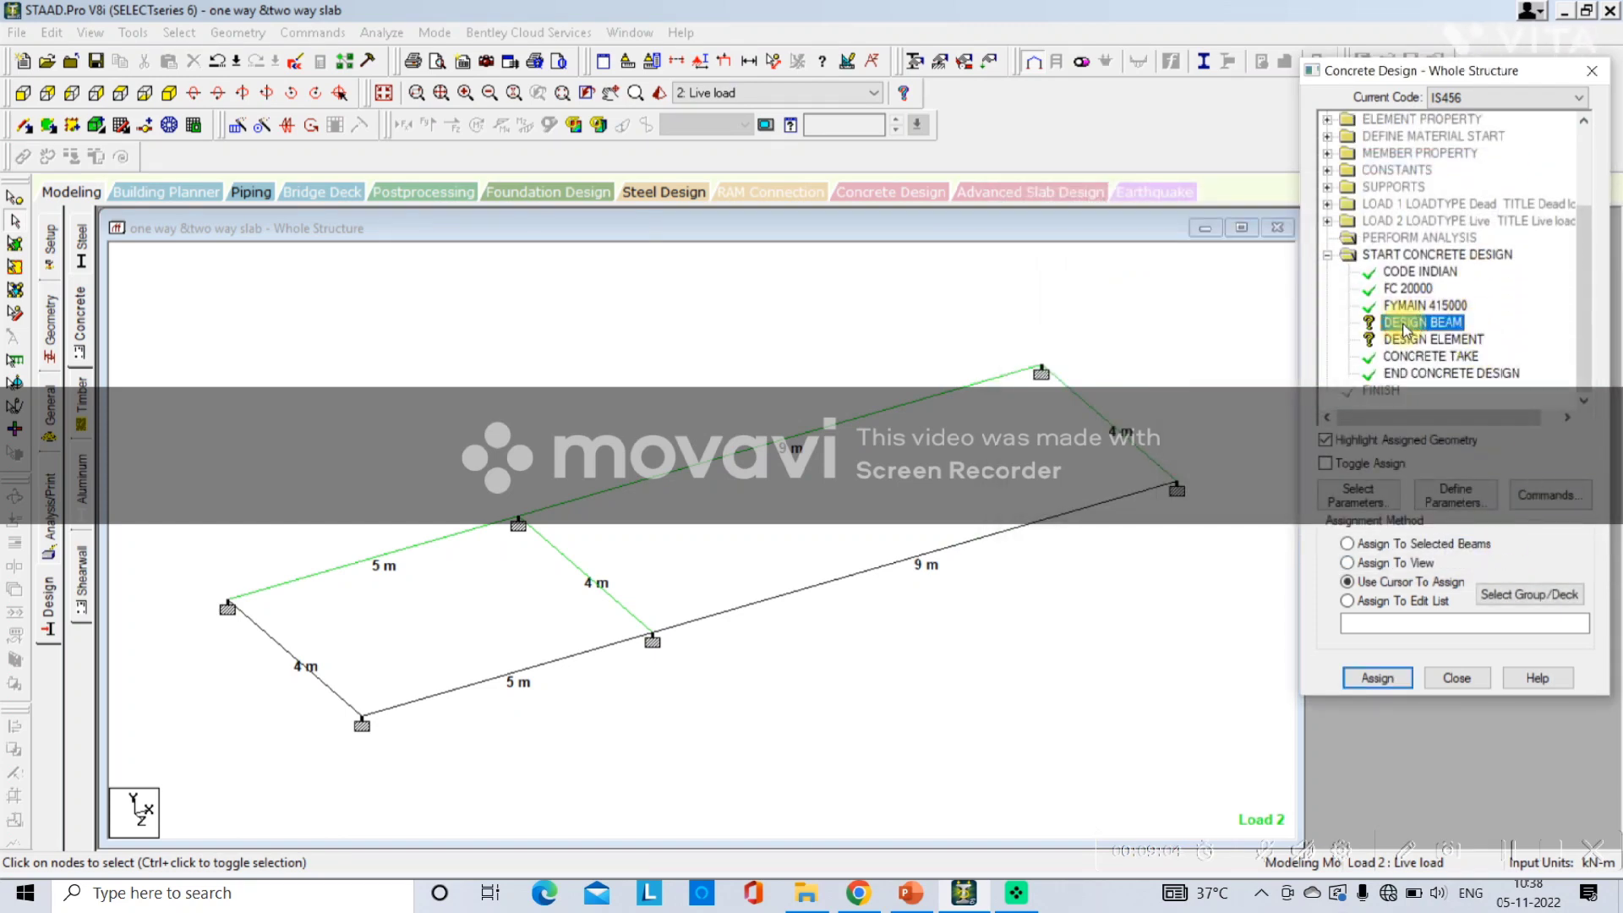
left_click(1404, 564)
left_click(1363, 680)
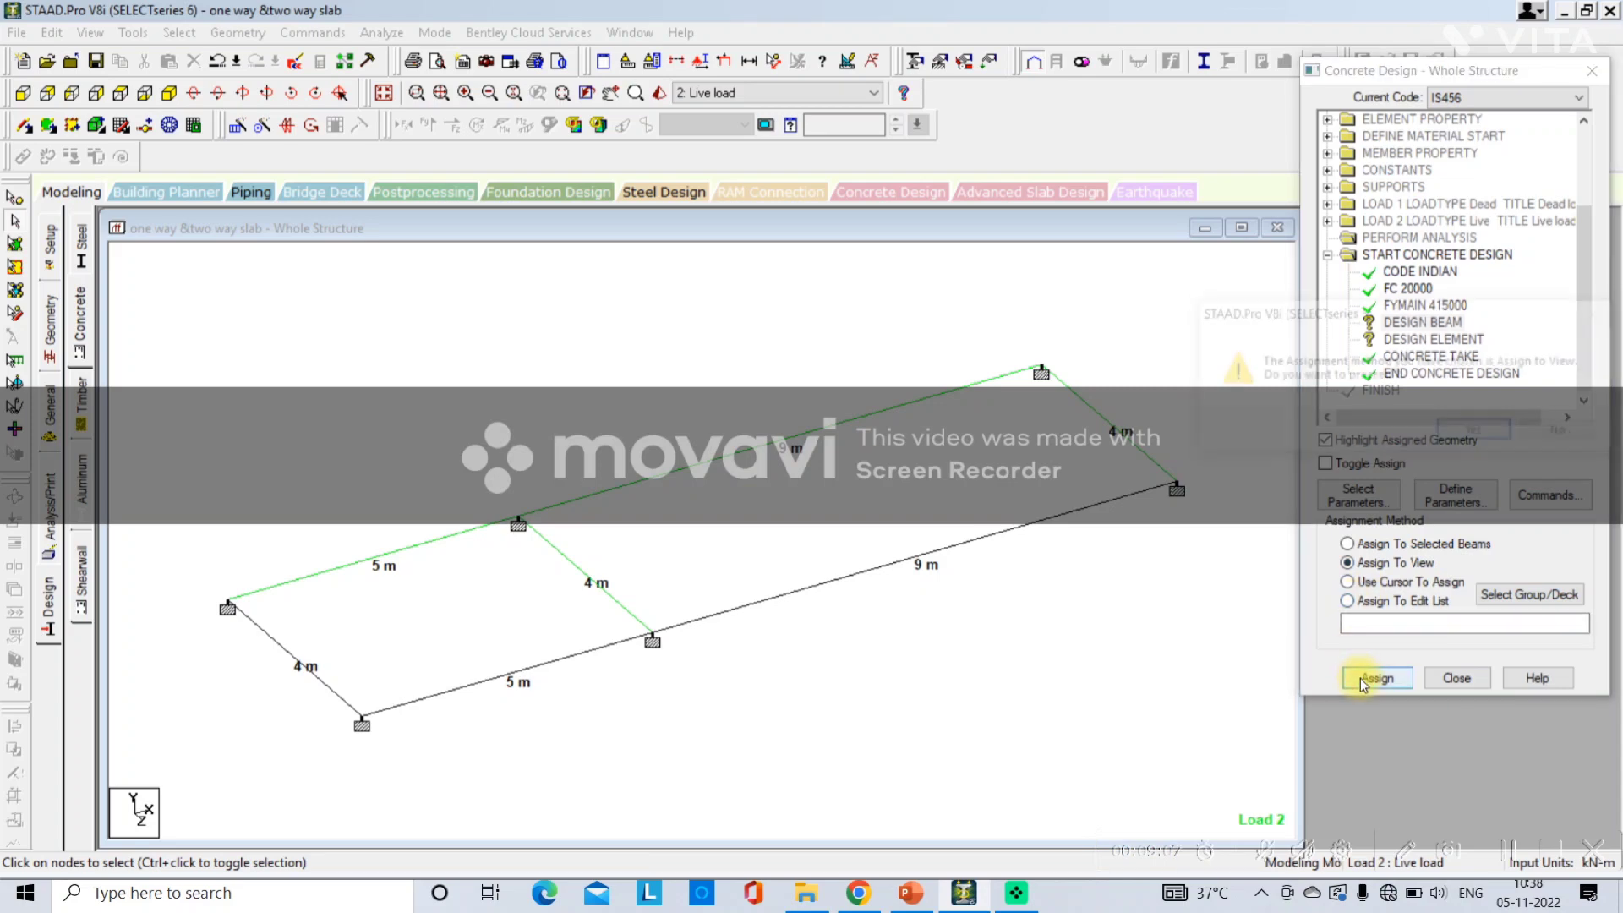
left_click(1451, 437)
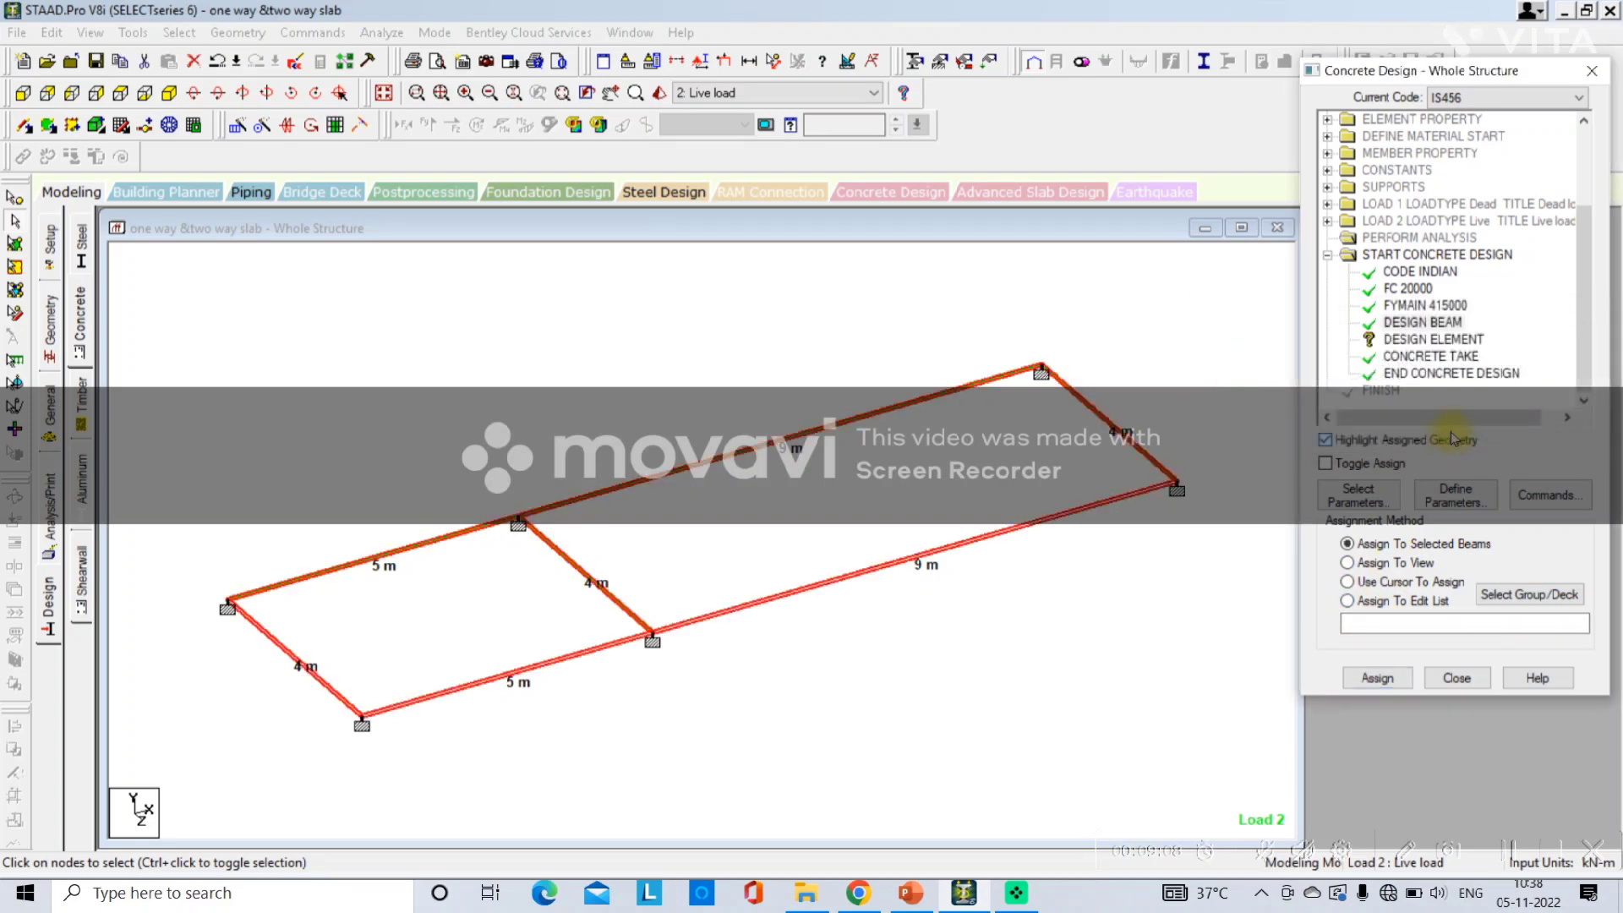
Assign the DESIGN ELEMENT command to all plates in the current view.
left_click(1405, 342)
left_click(1347, 562)
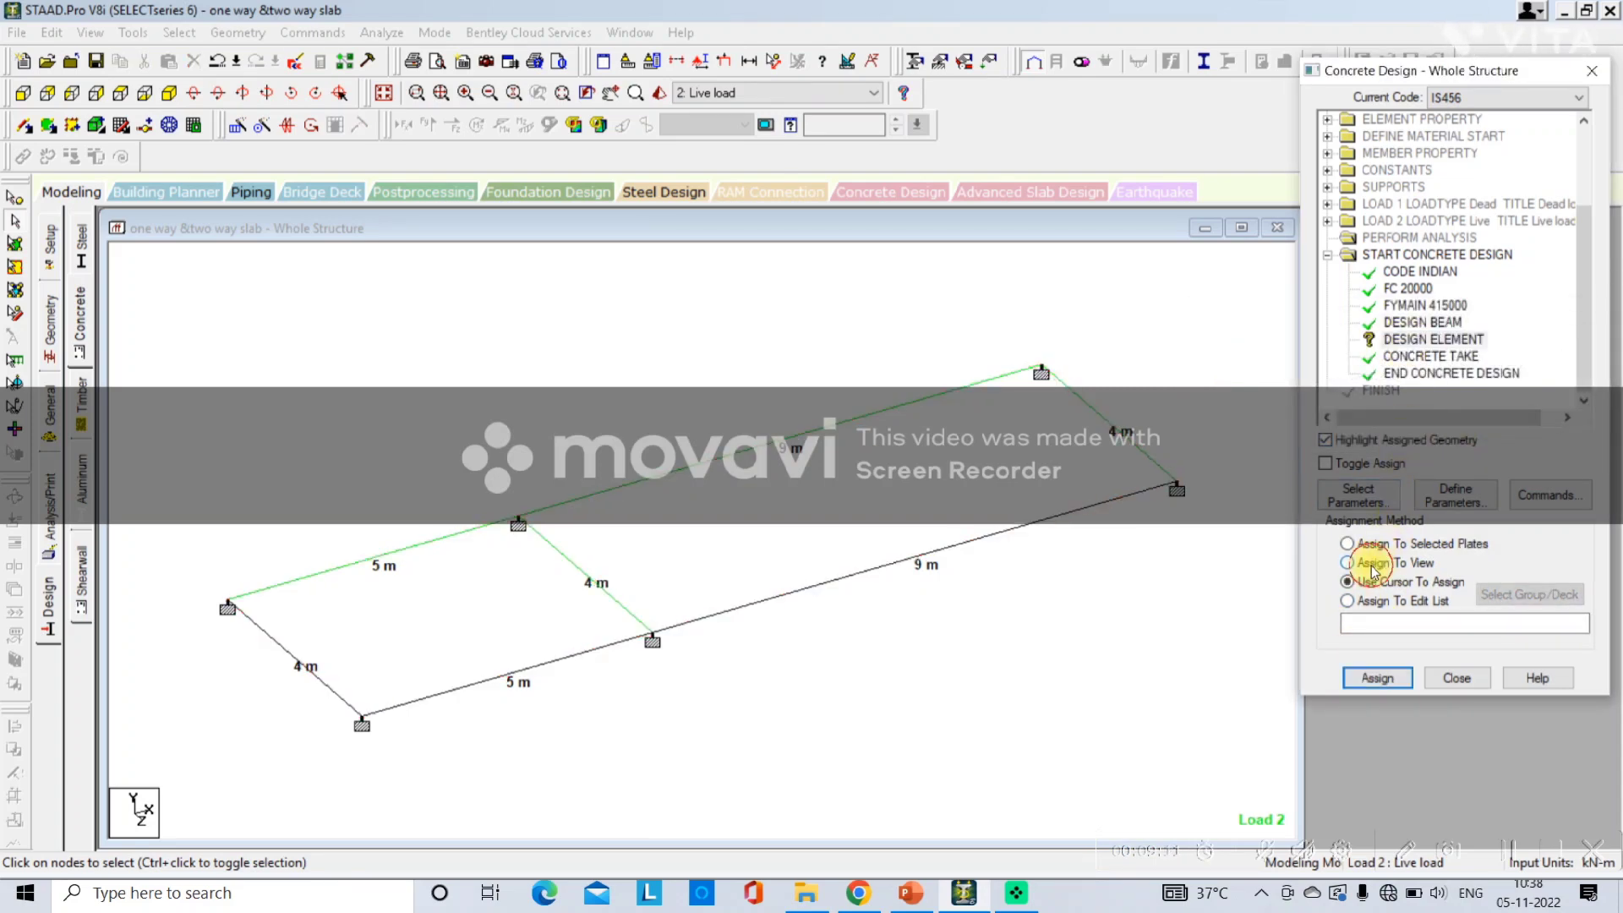
left_click(1371, 680)
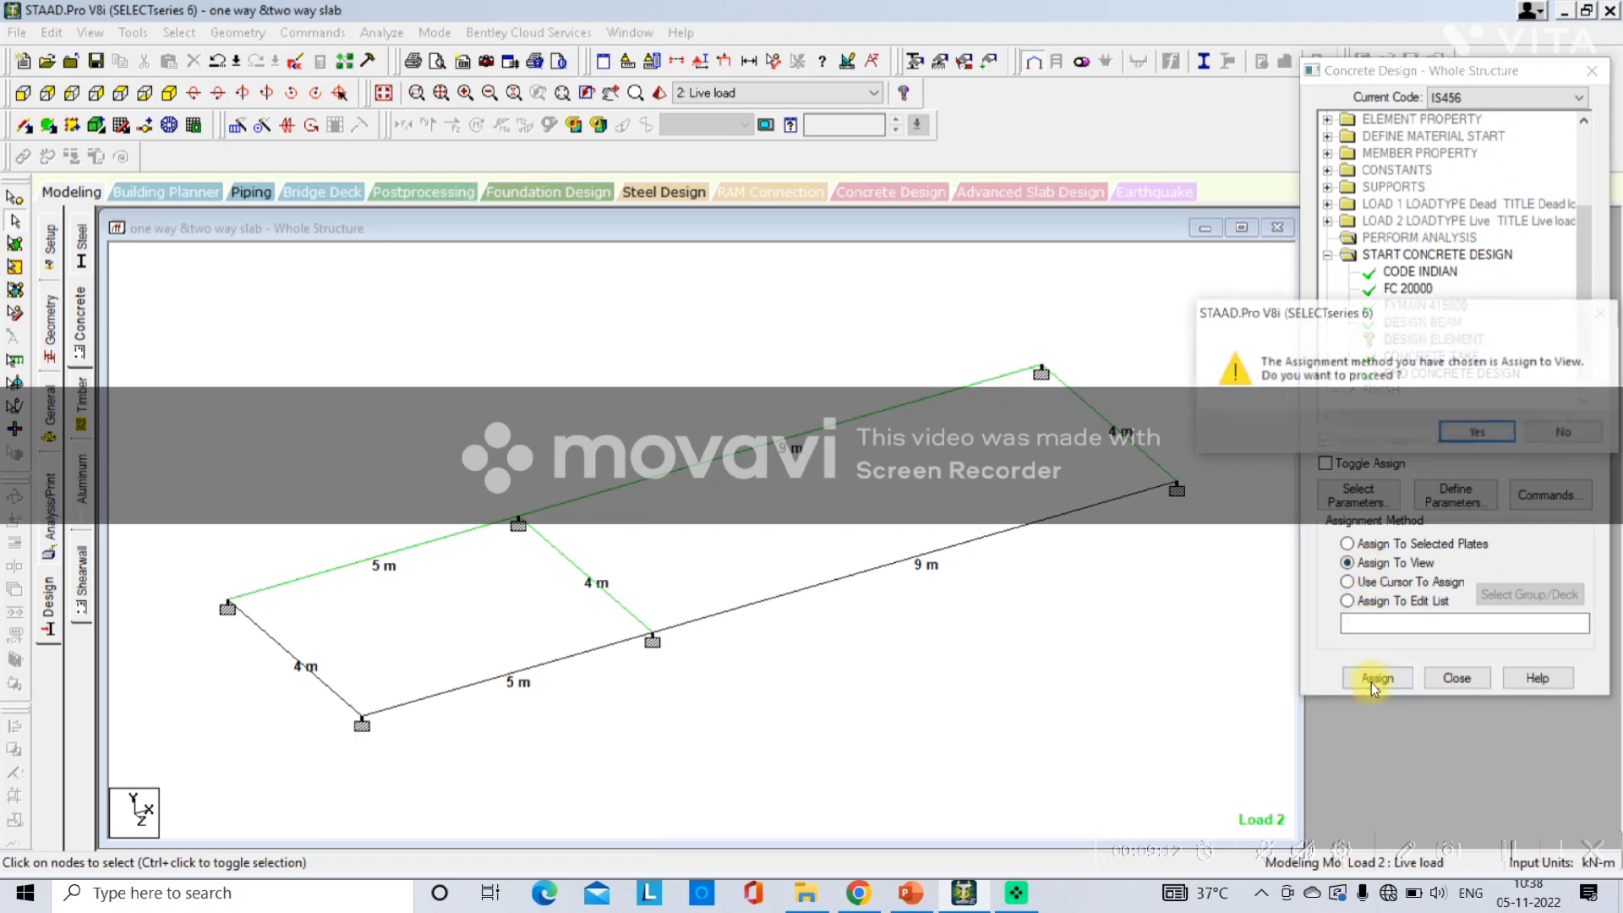
left_click(1447, 433)
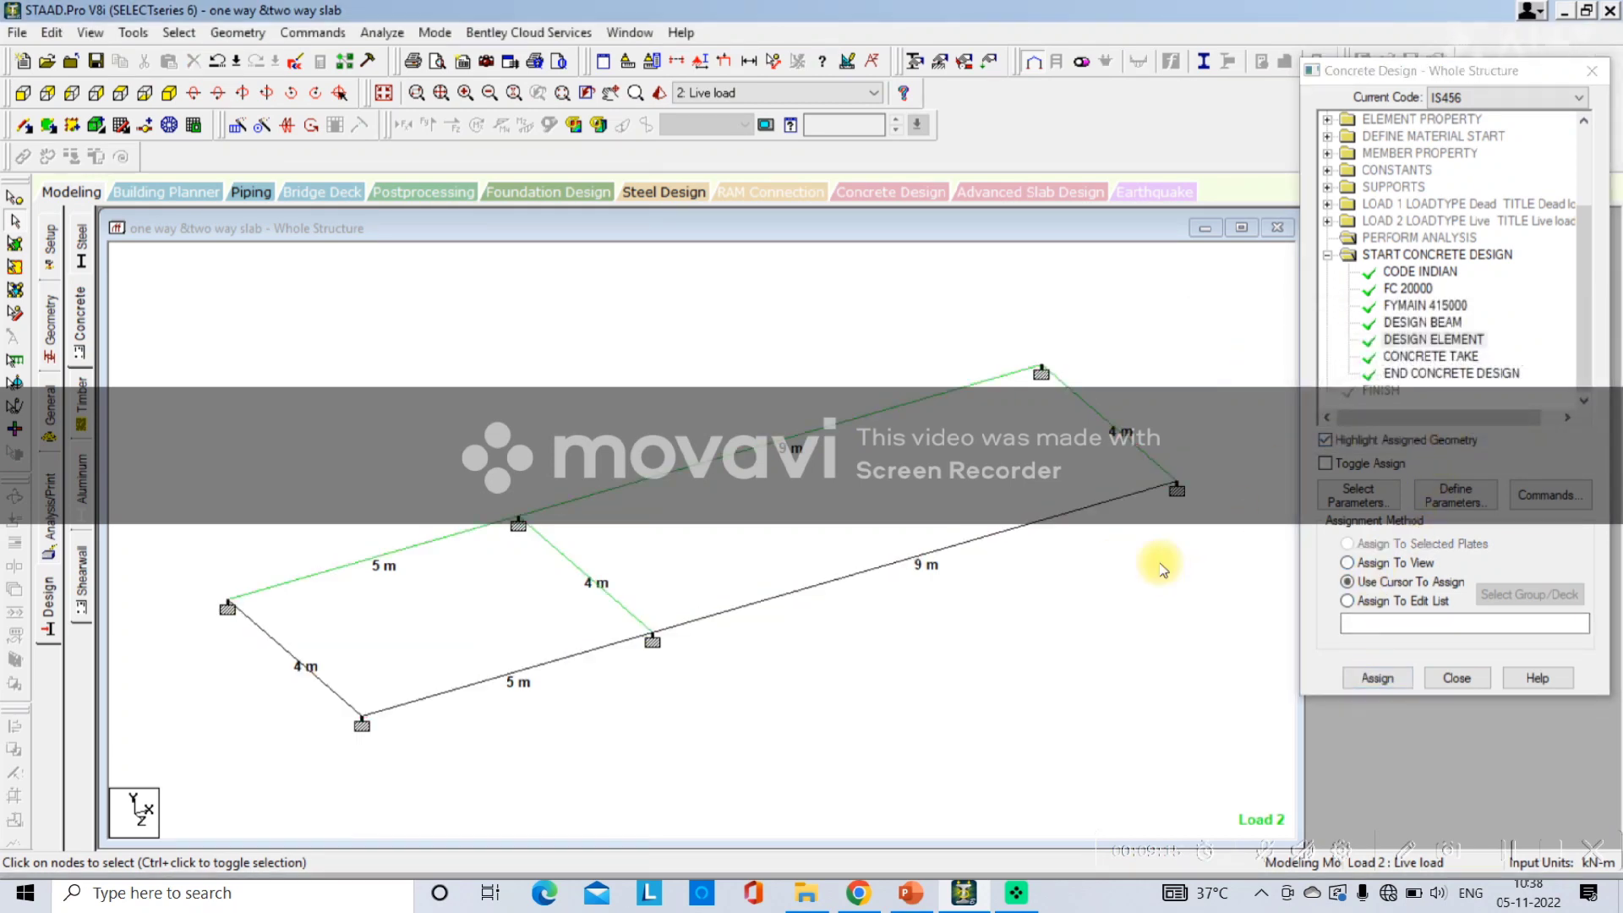
Switch to PowerPoint, add "Design Beam &Element" after Commands- on the slide, and return to STAAD.Pro.
left_click(920, 888)
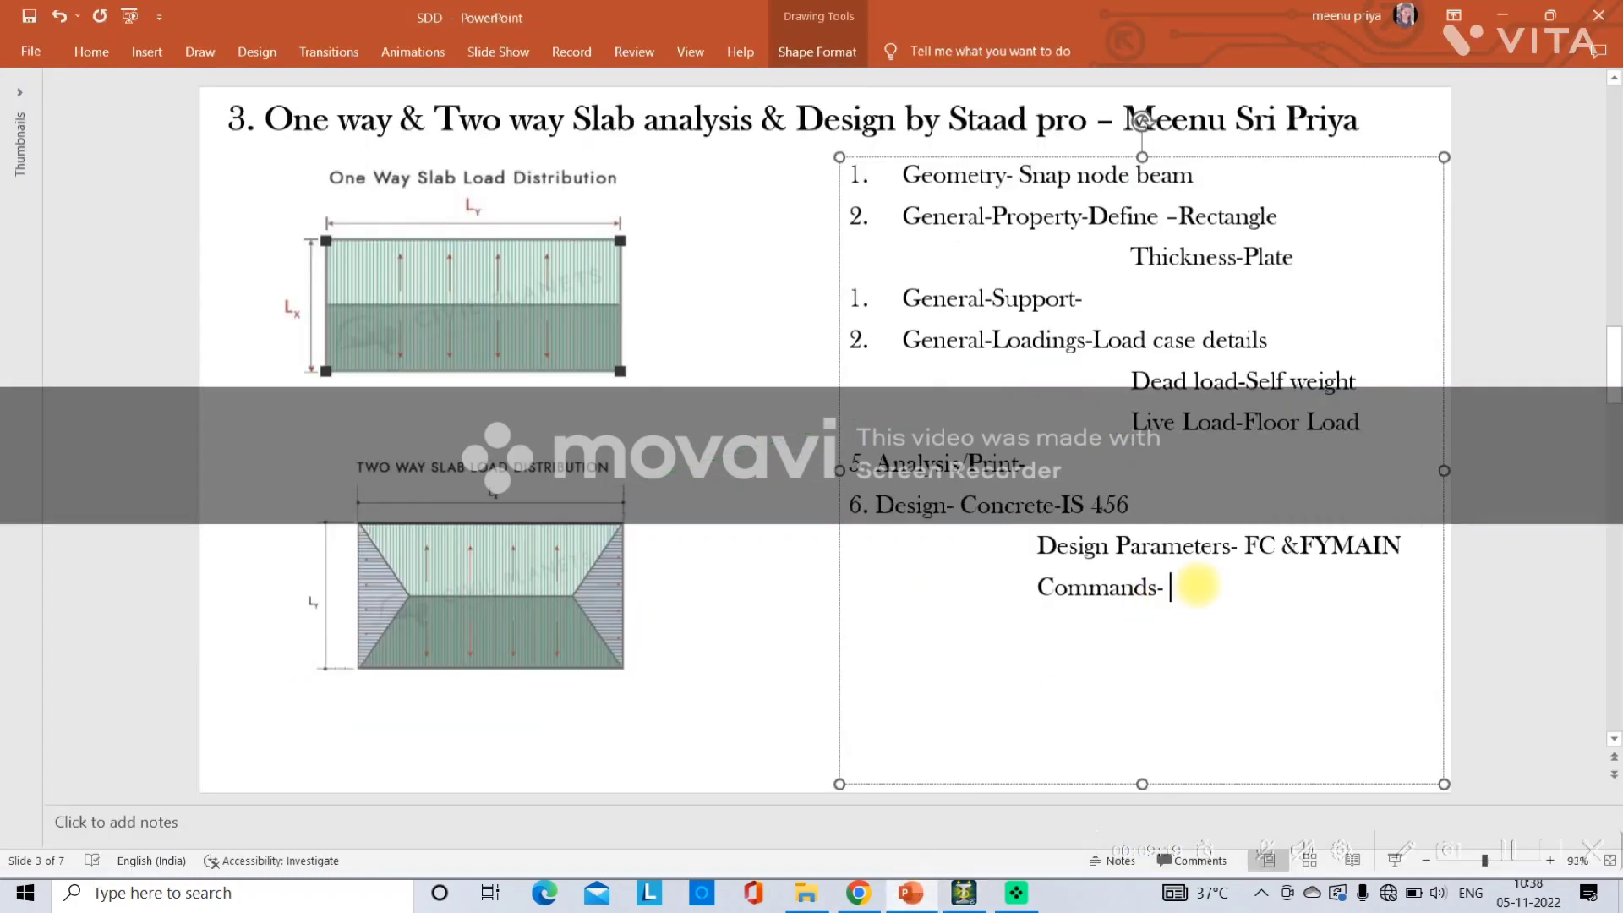
type("Design")
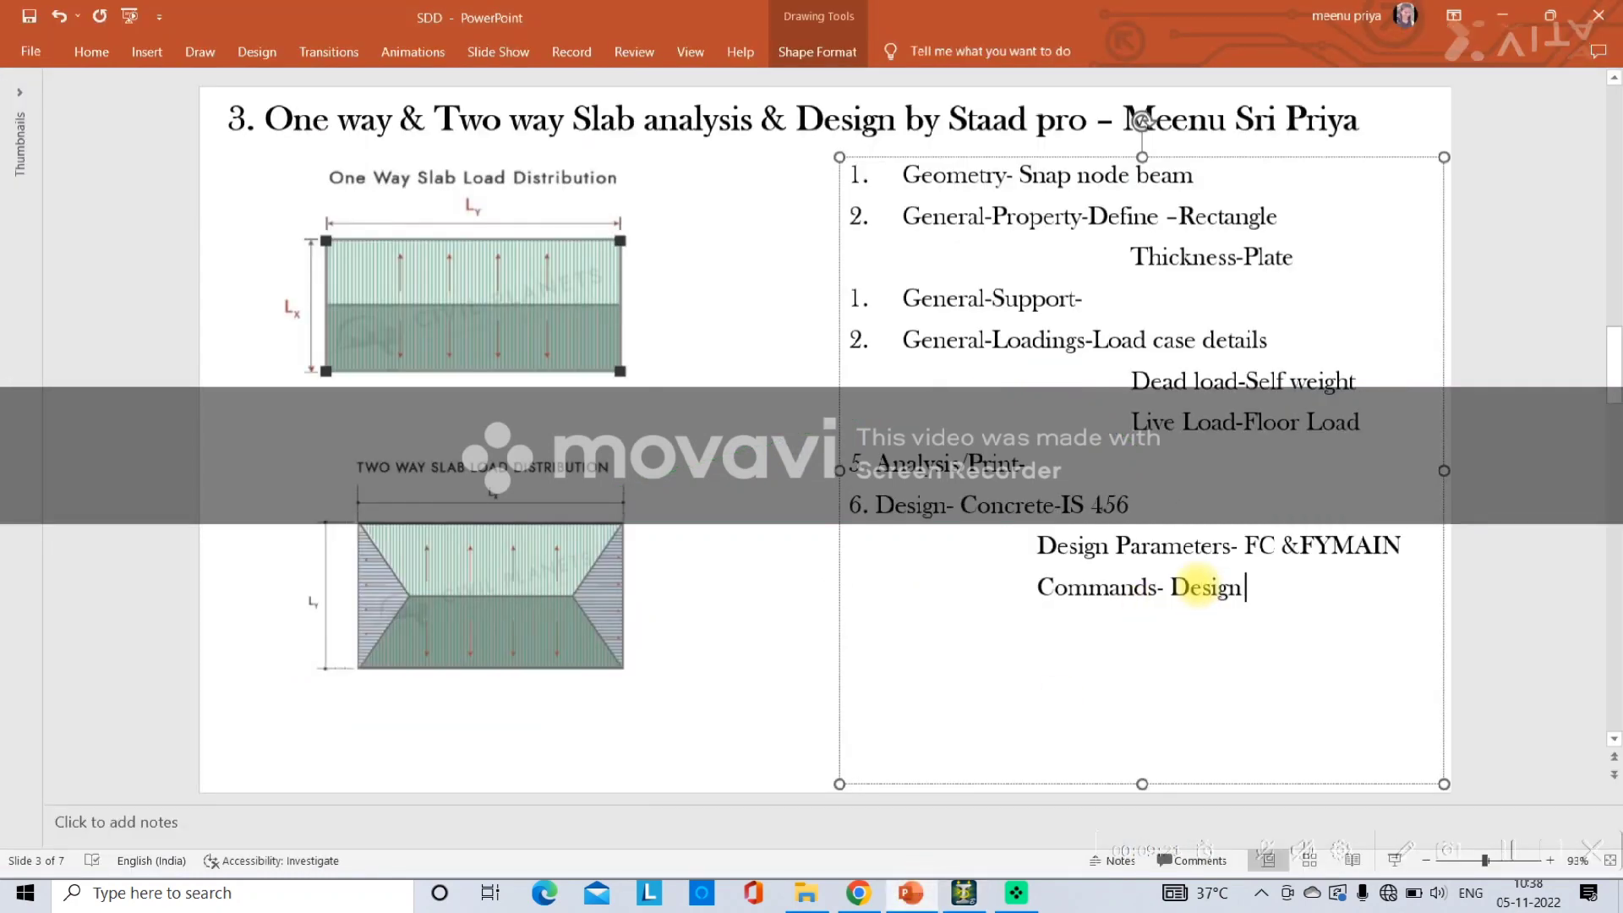
type(" Beam &")
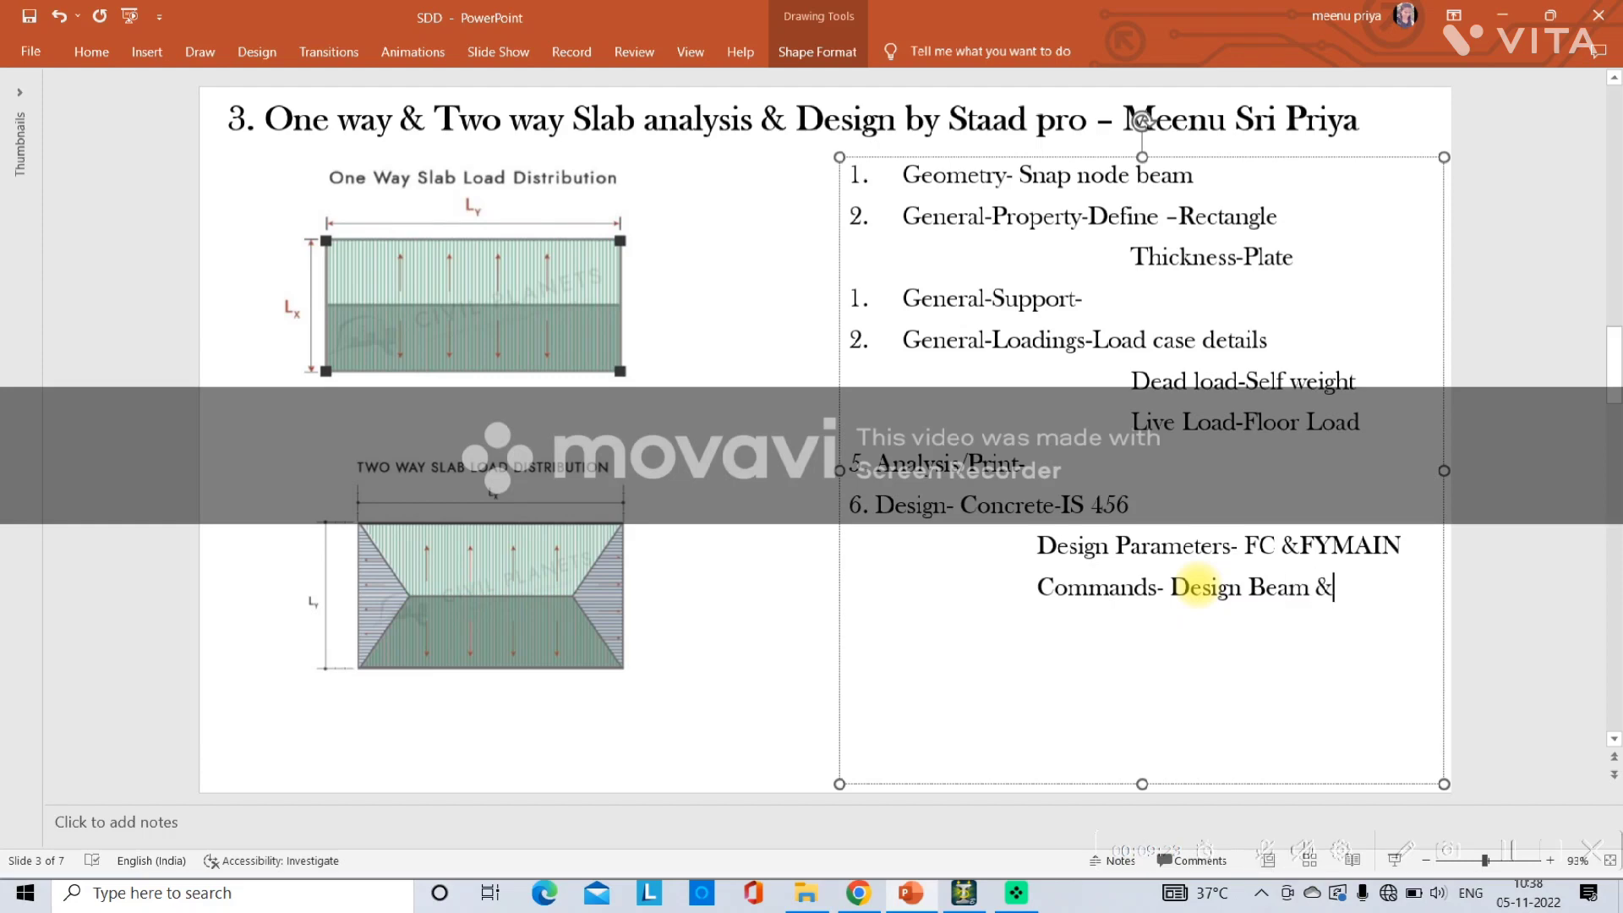
type("Element")
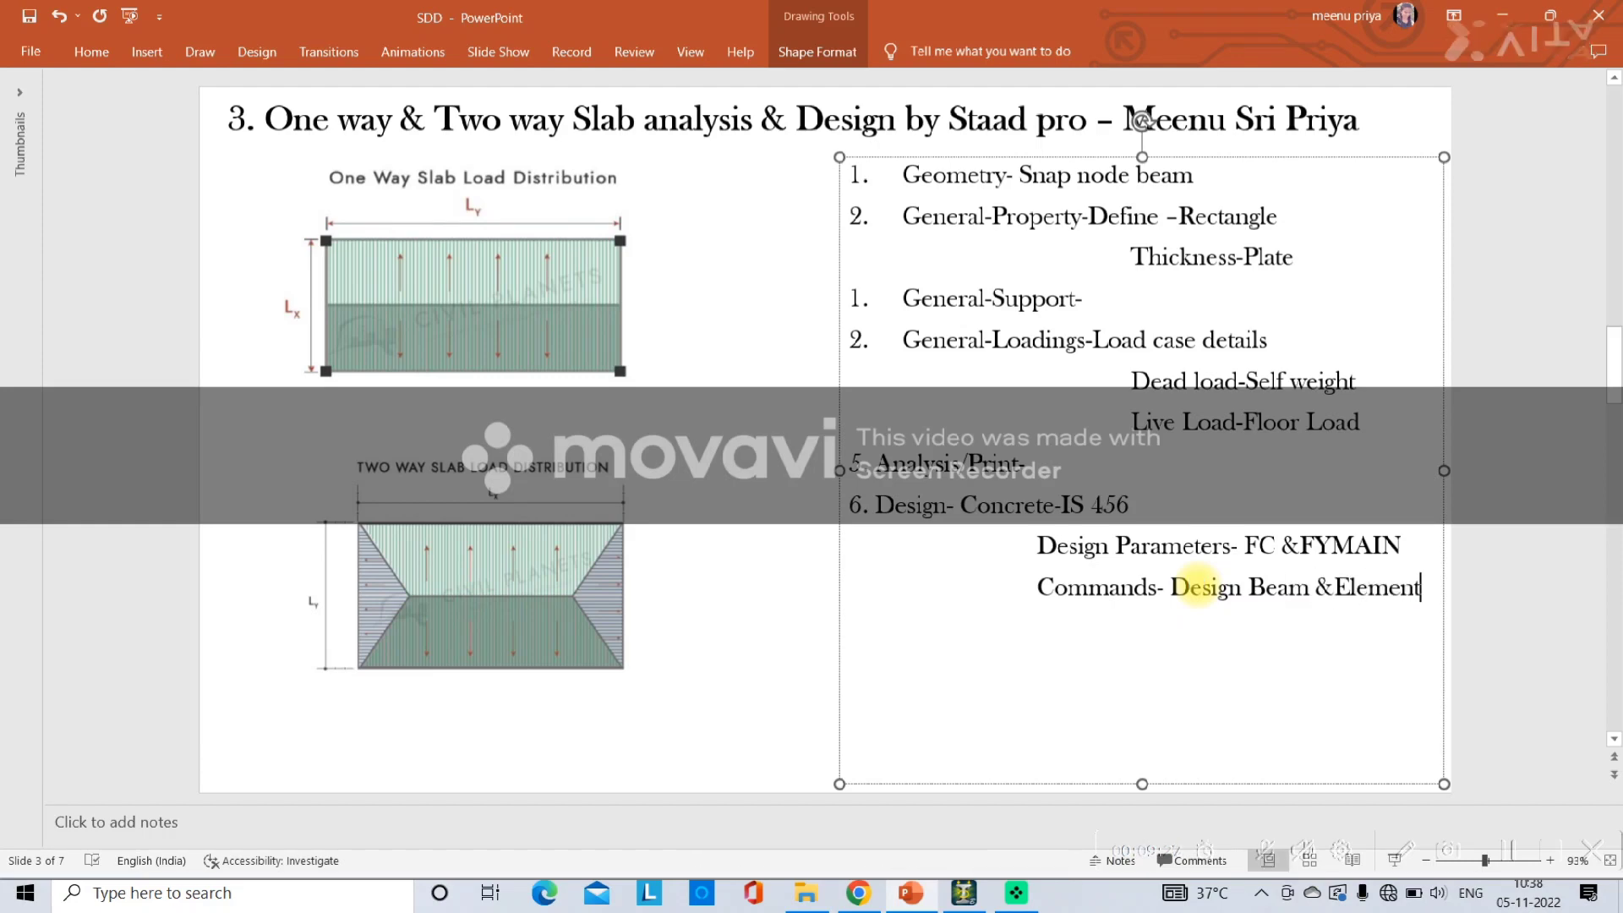
left_click(968, 903)
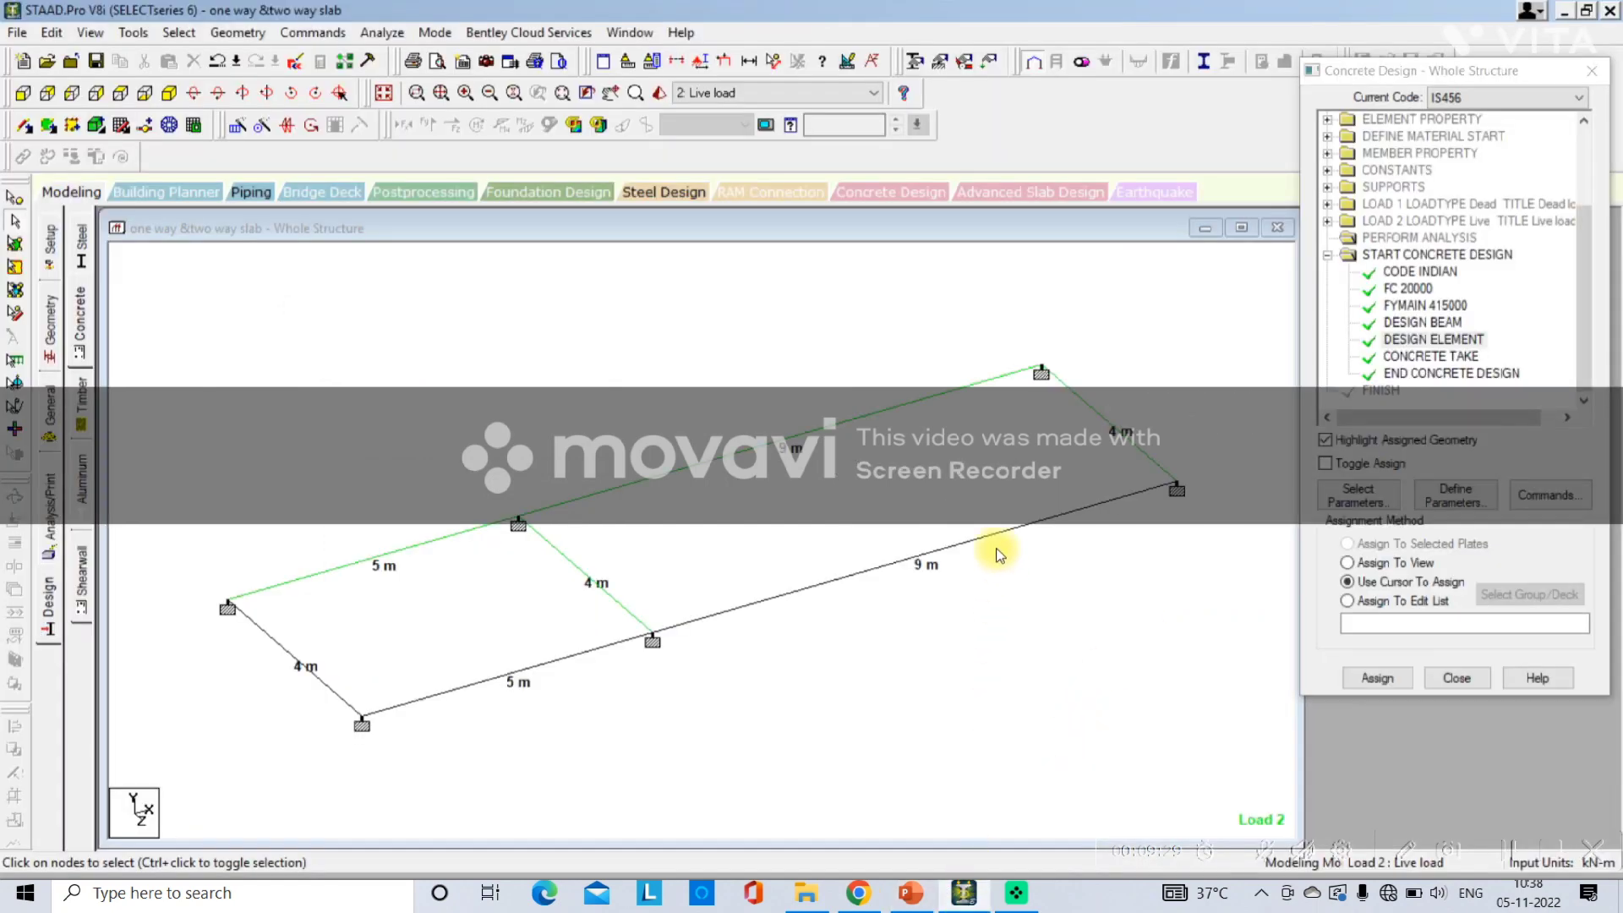
Run the analysis, saving the modified structure, and choose to view the output file when finished.
left_click(382, 33)
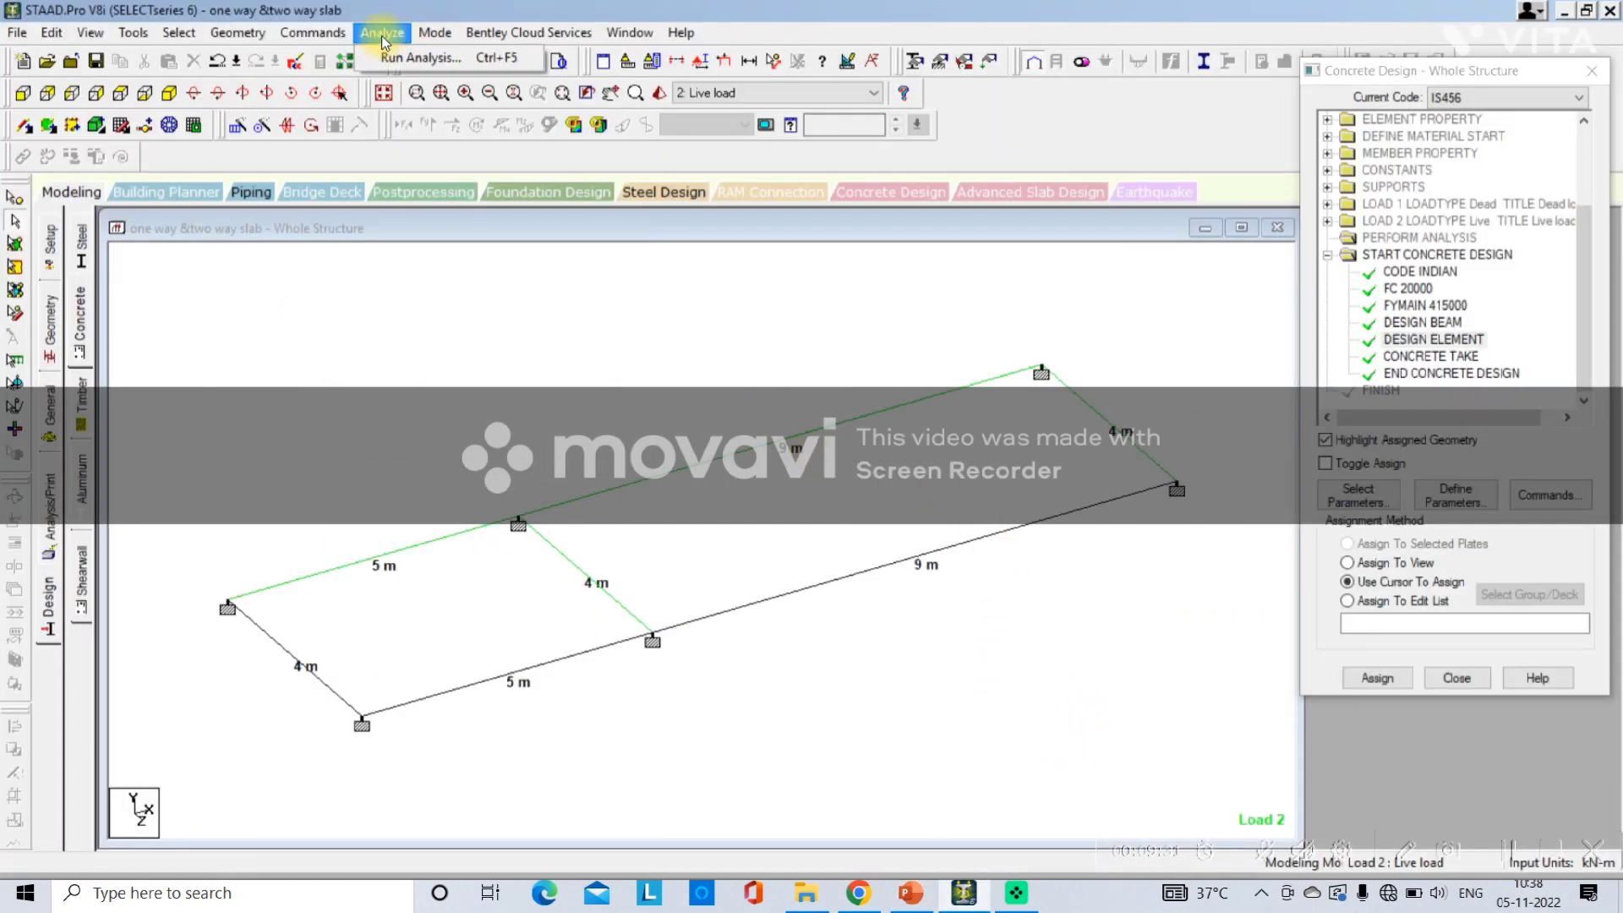
left_click(392, 59)
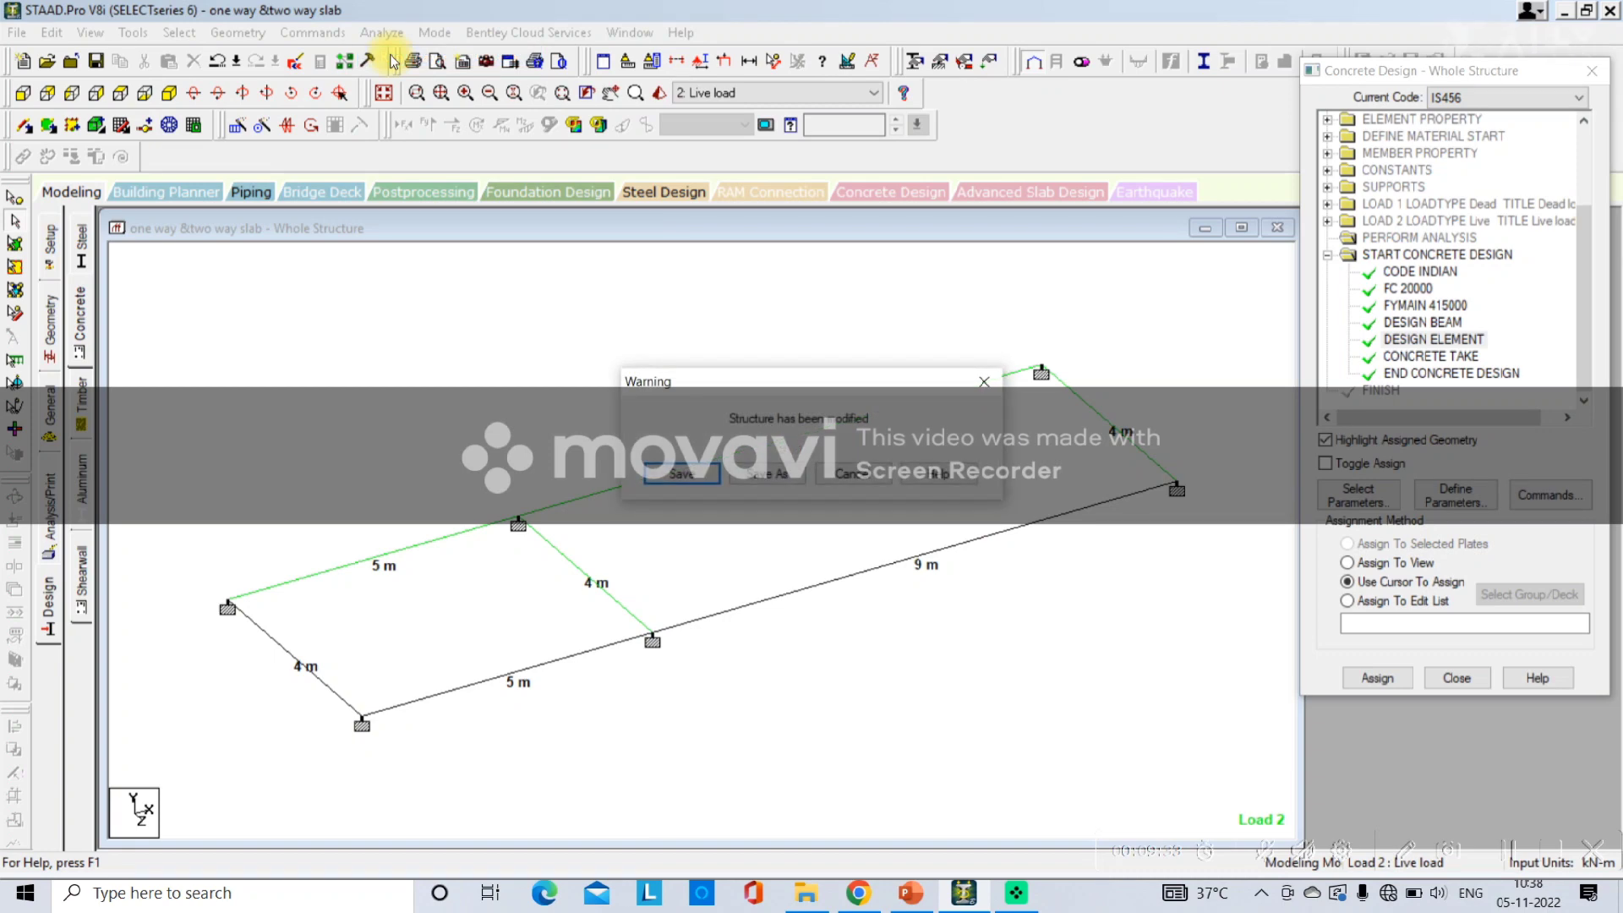
key("Return")
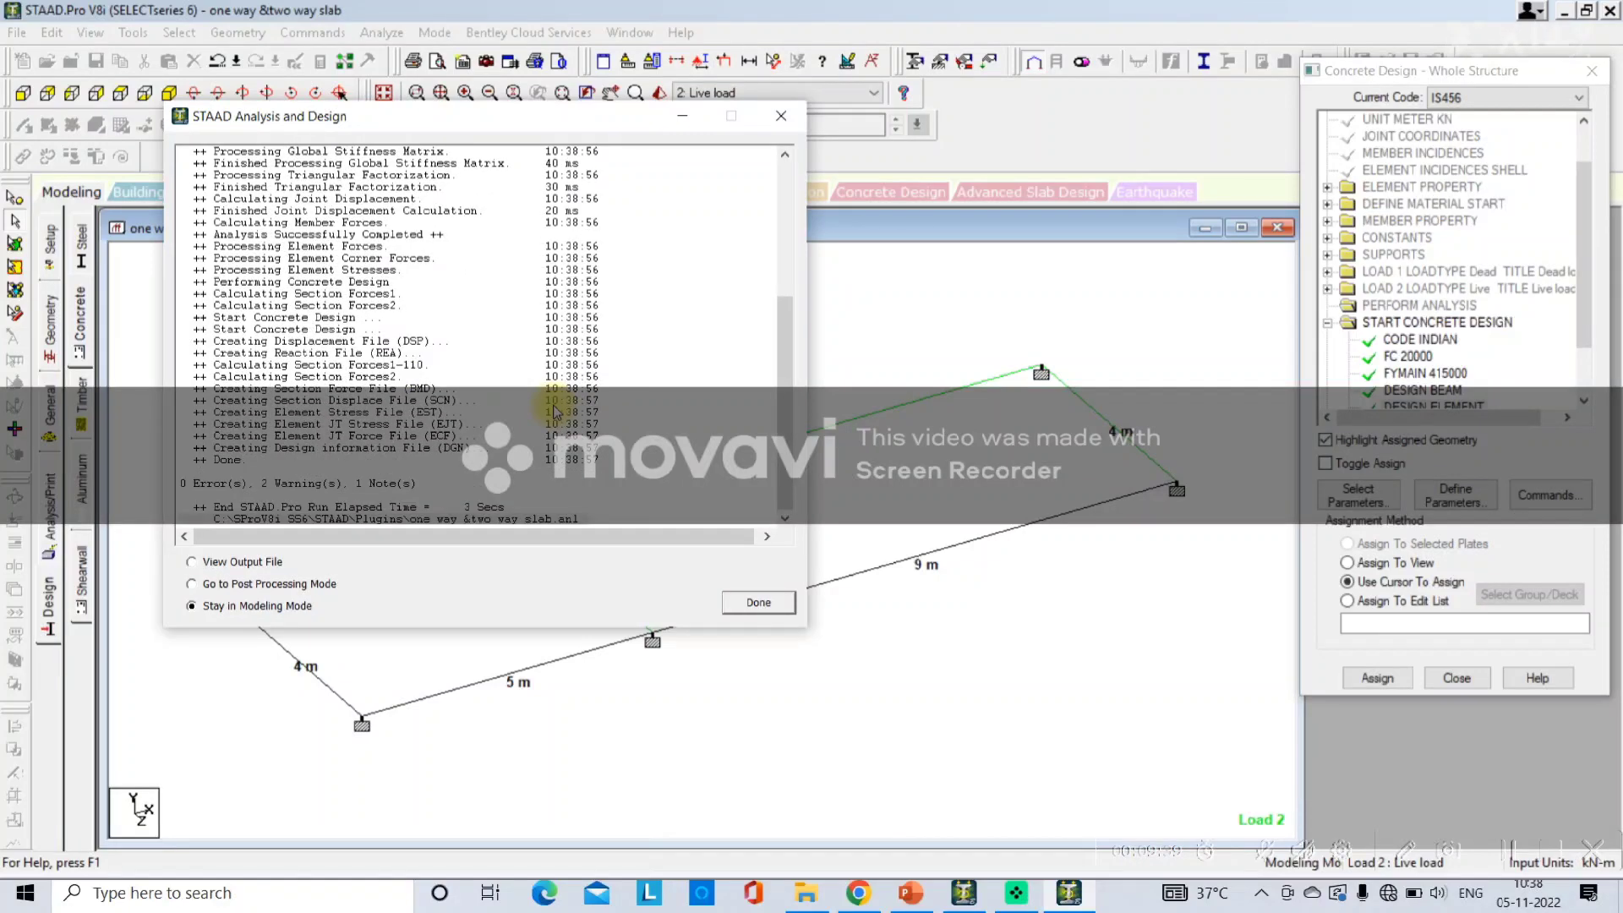
left_click(257, 563)
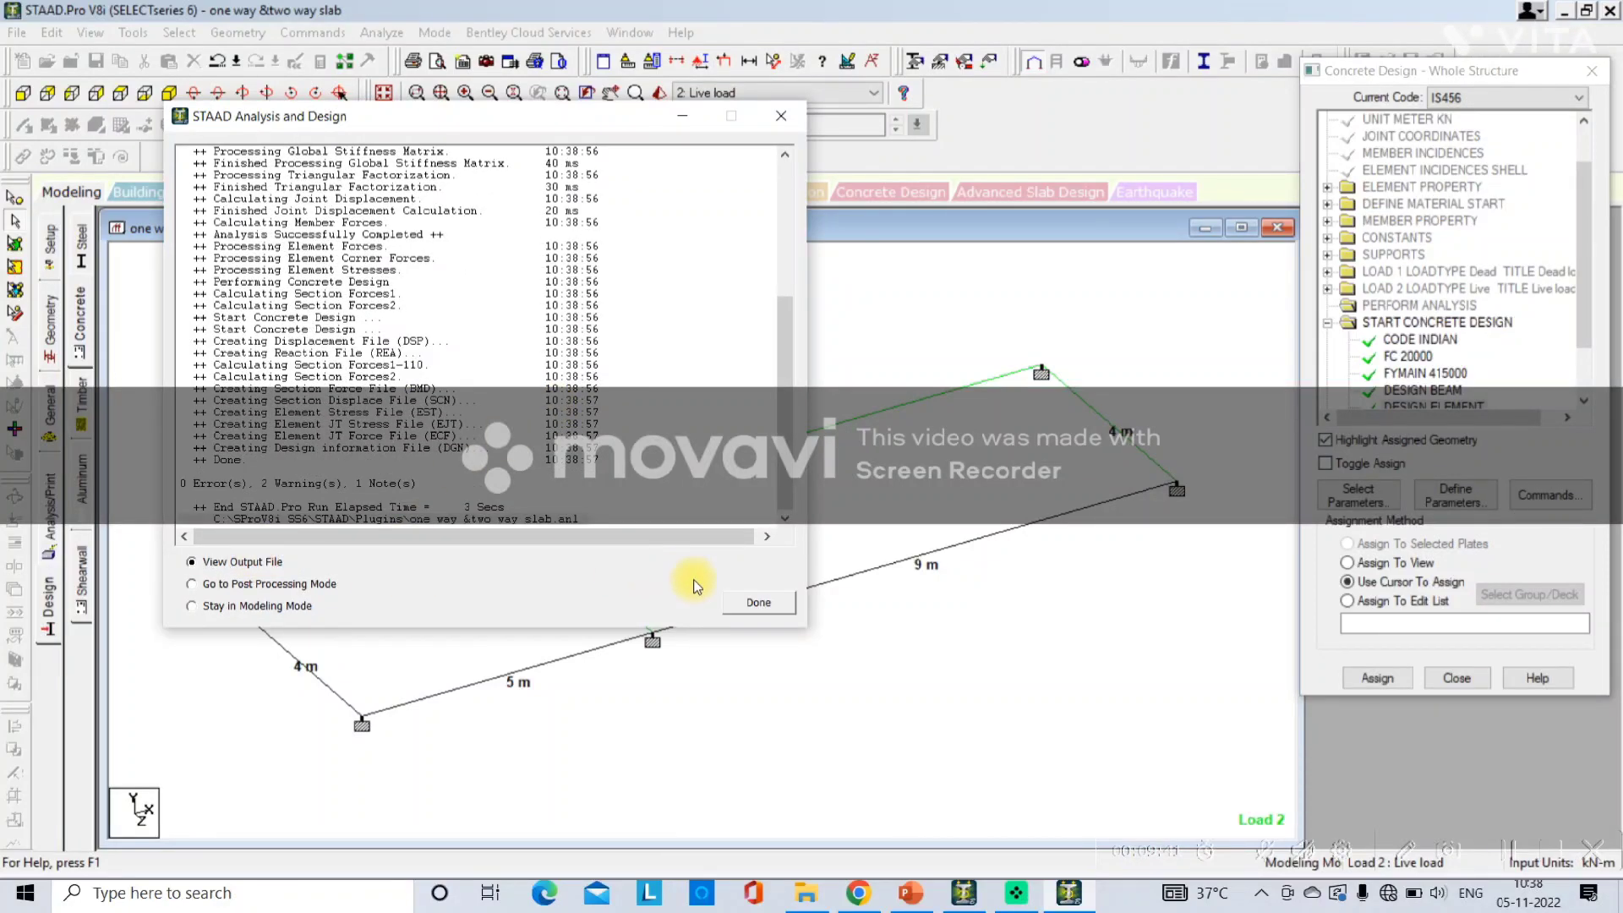
left_click(743, 602)
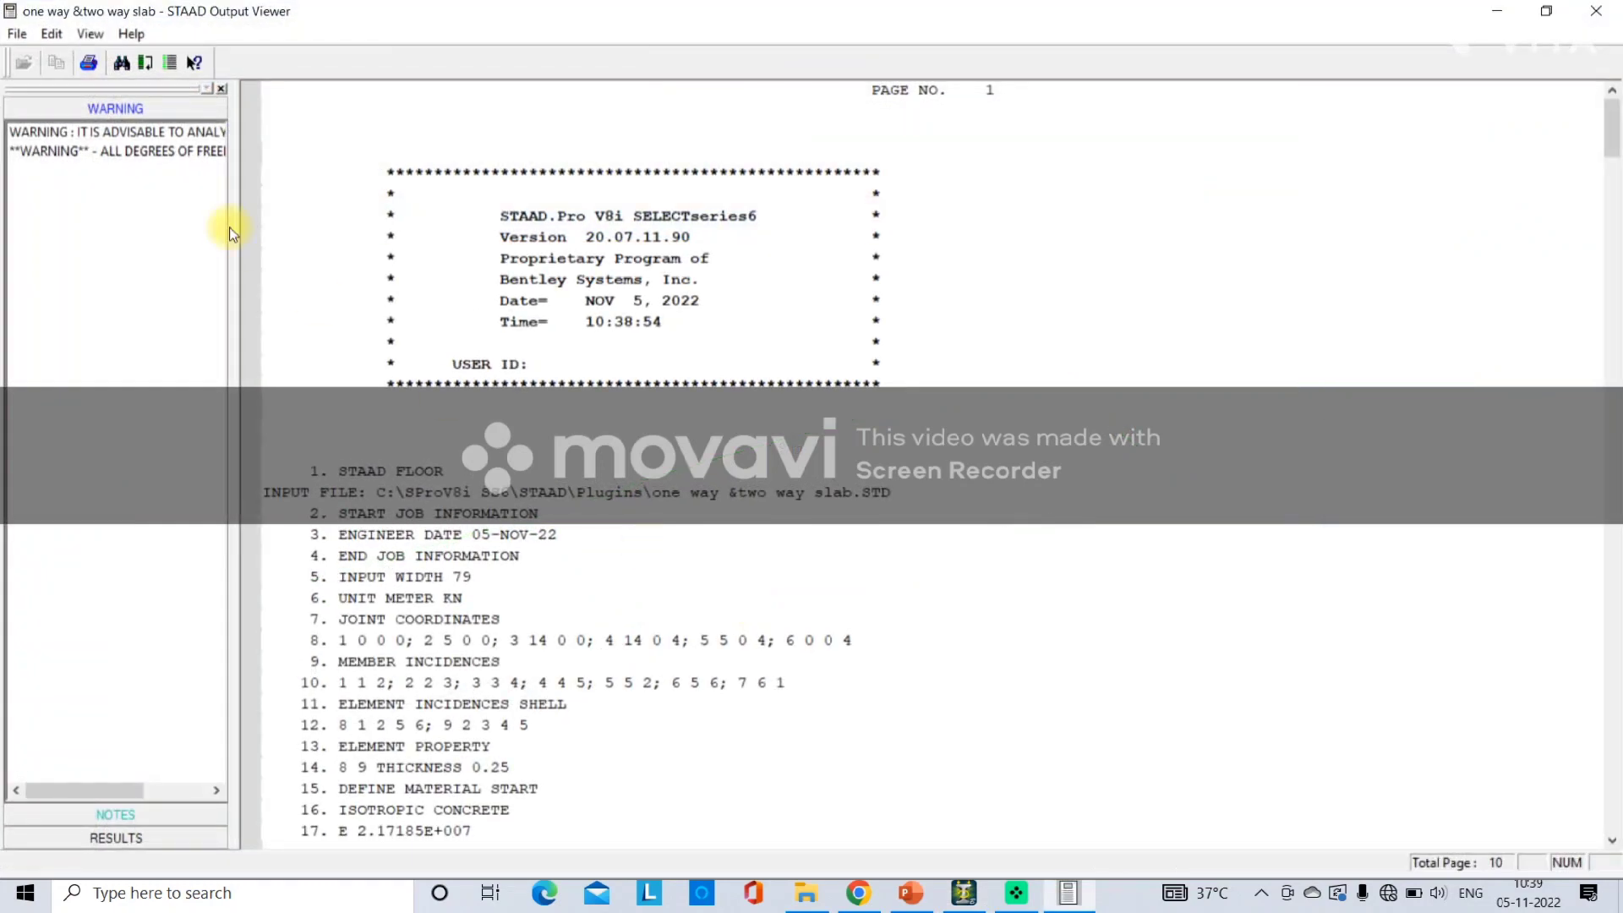
Review the concrete design results, element design summary and concrete take-off in the output file, then close it.
left_click(162, 154)
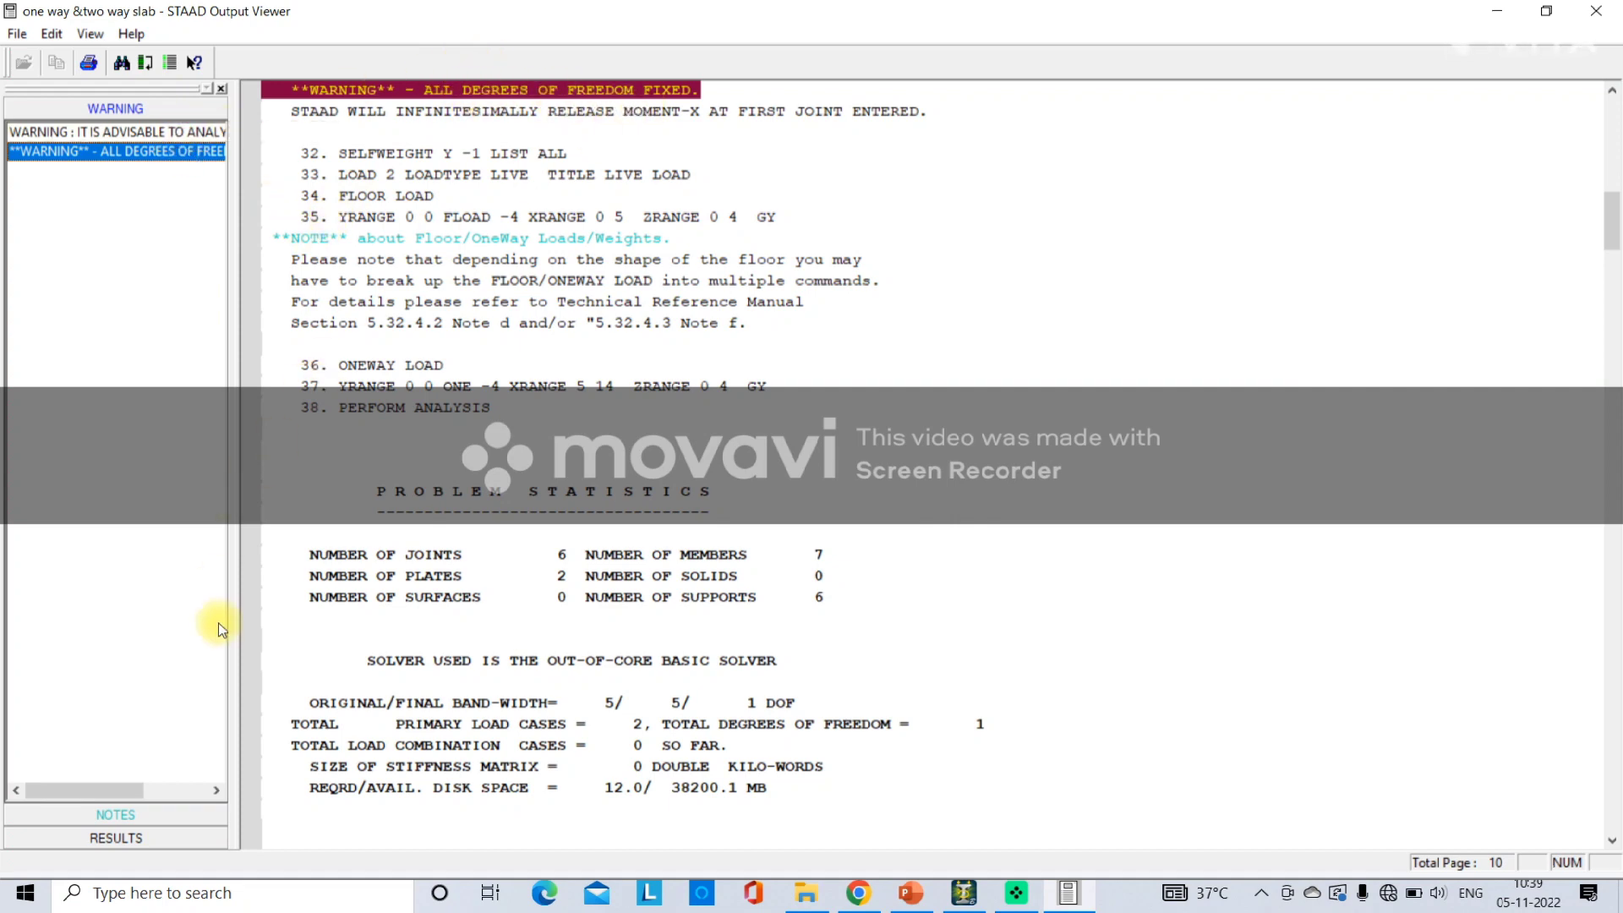
left_click(187, 835)
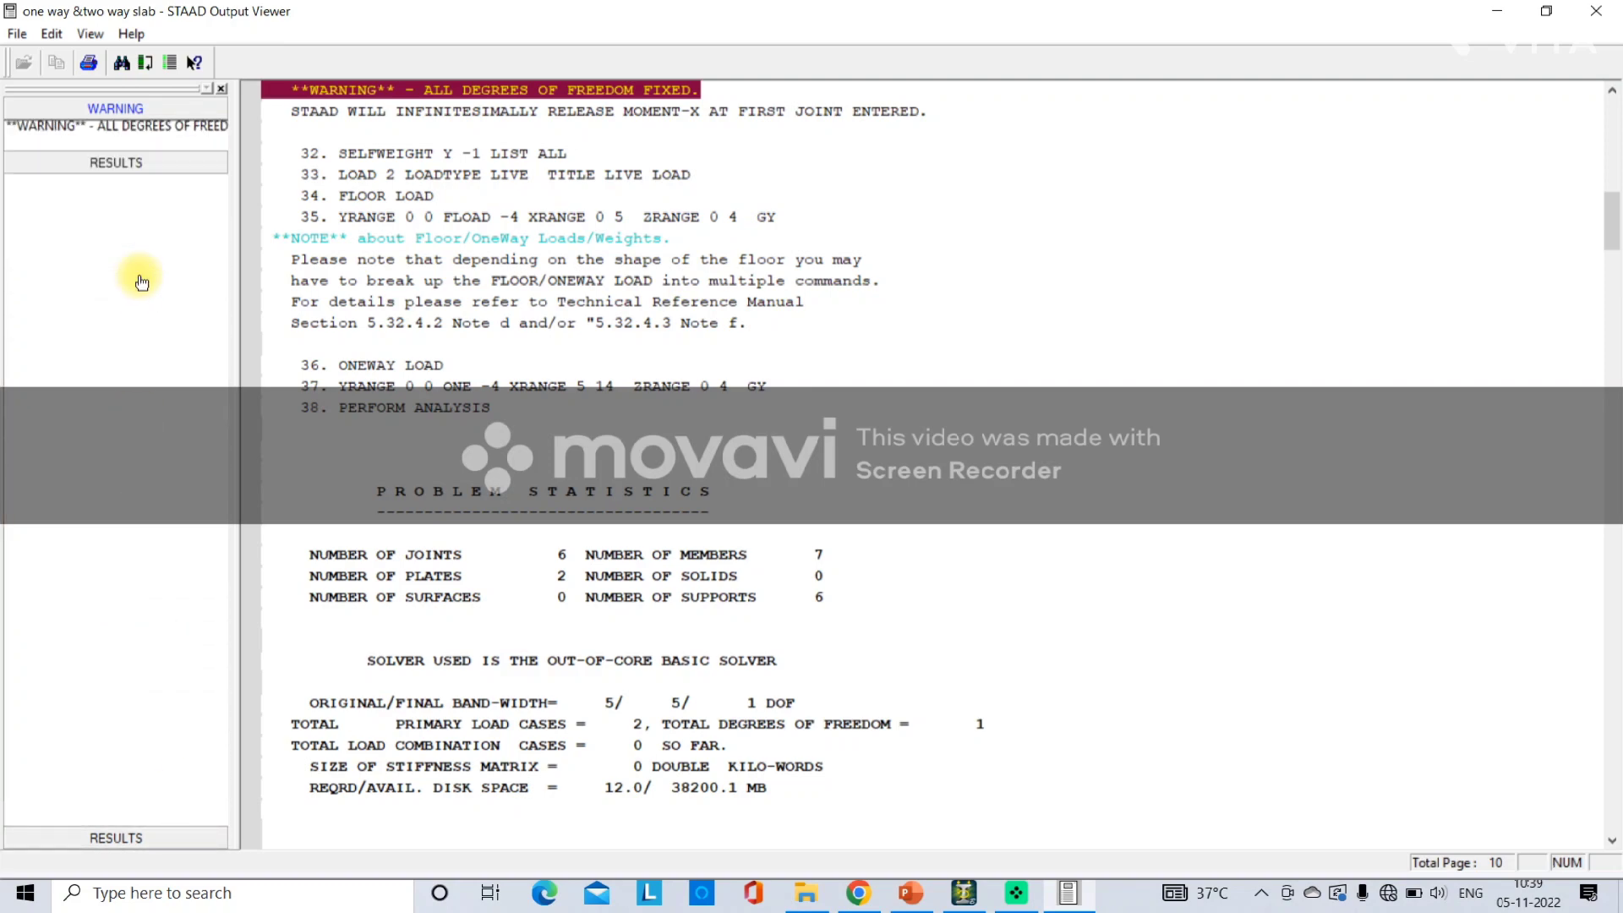
left_click(72, 181)
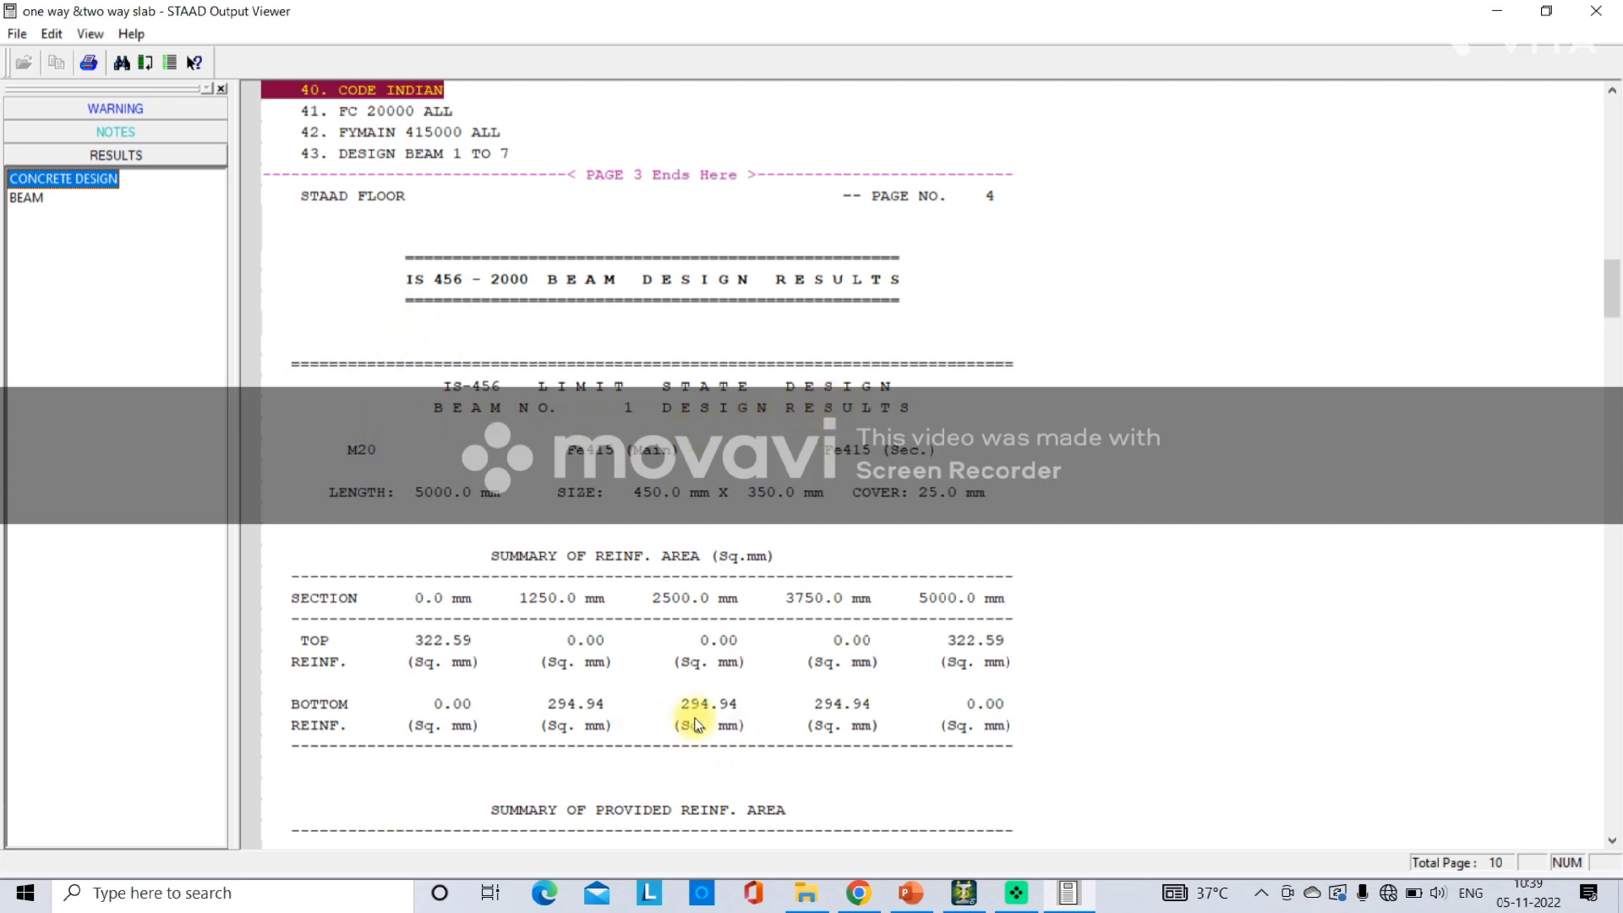
scroll(693, 717, "down", 10)
scroll(708, 720, "down", 19)
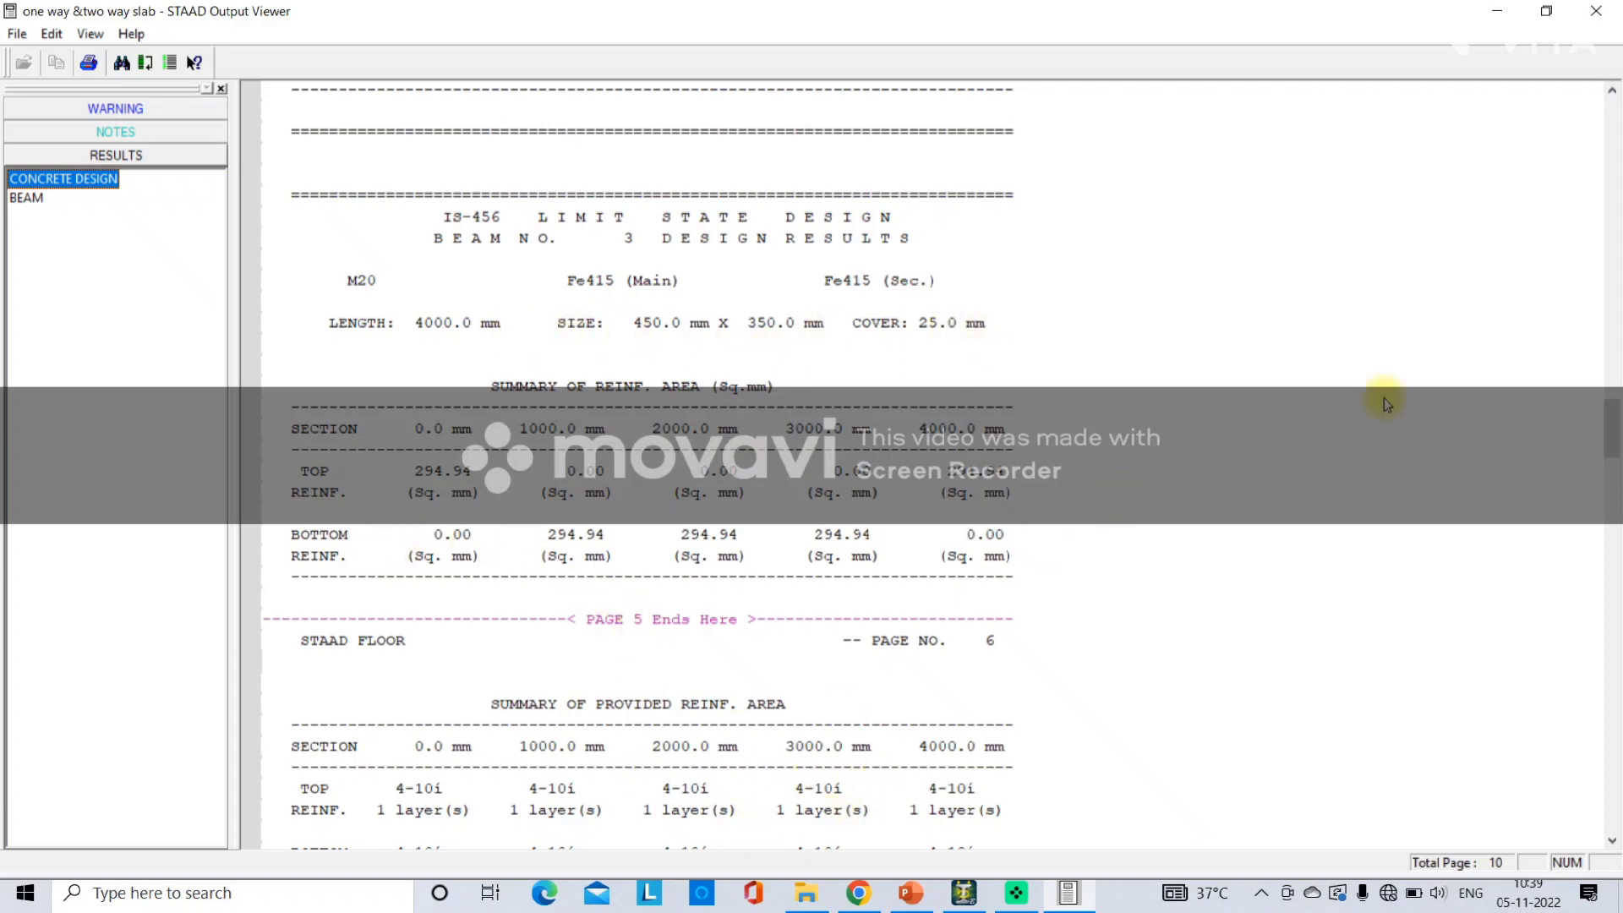
left_click(1621, 432)
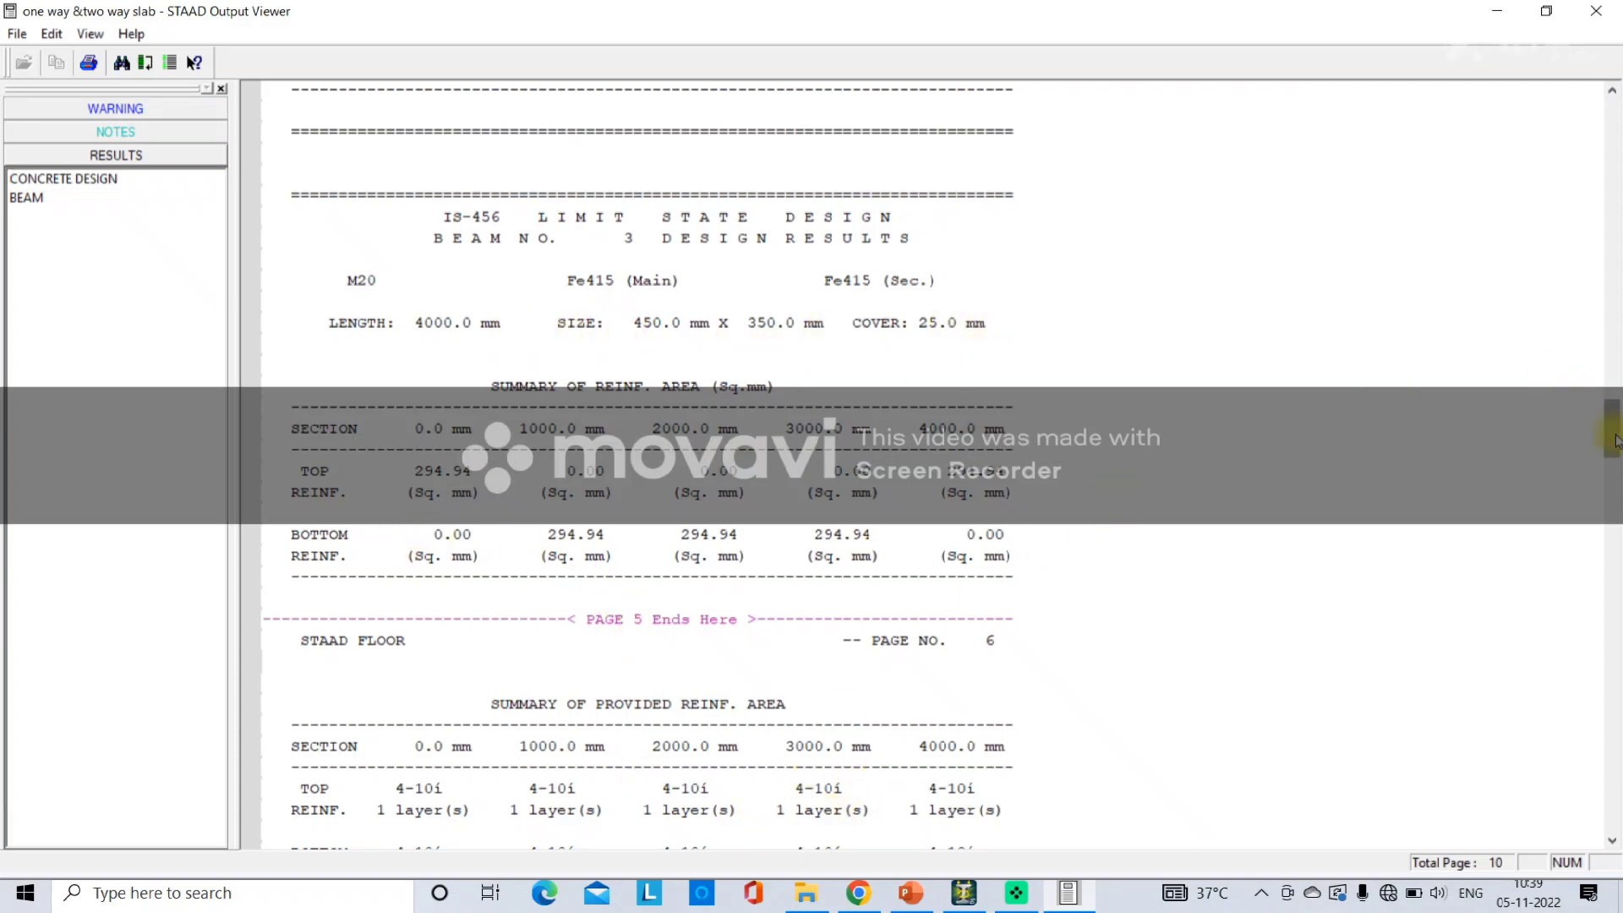
scroll(1614, 439, "down", 5)
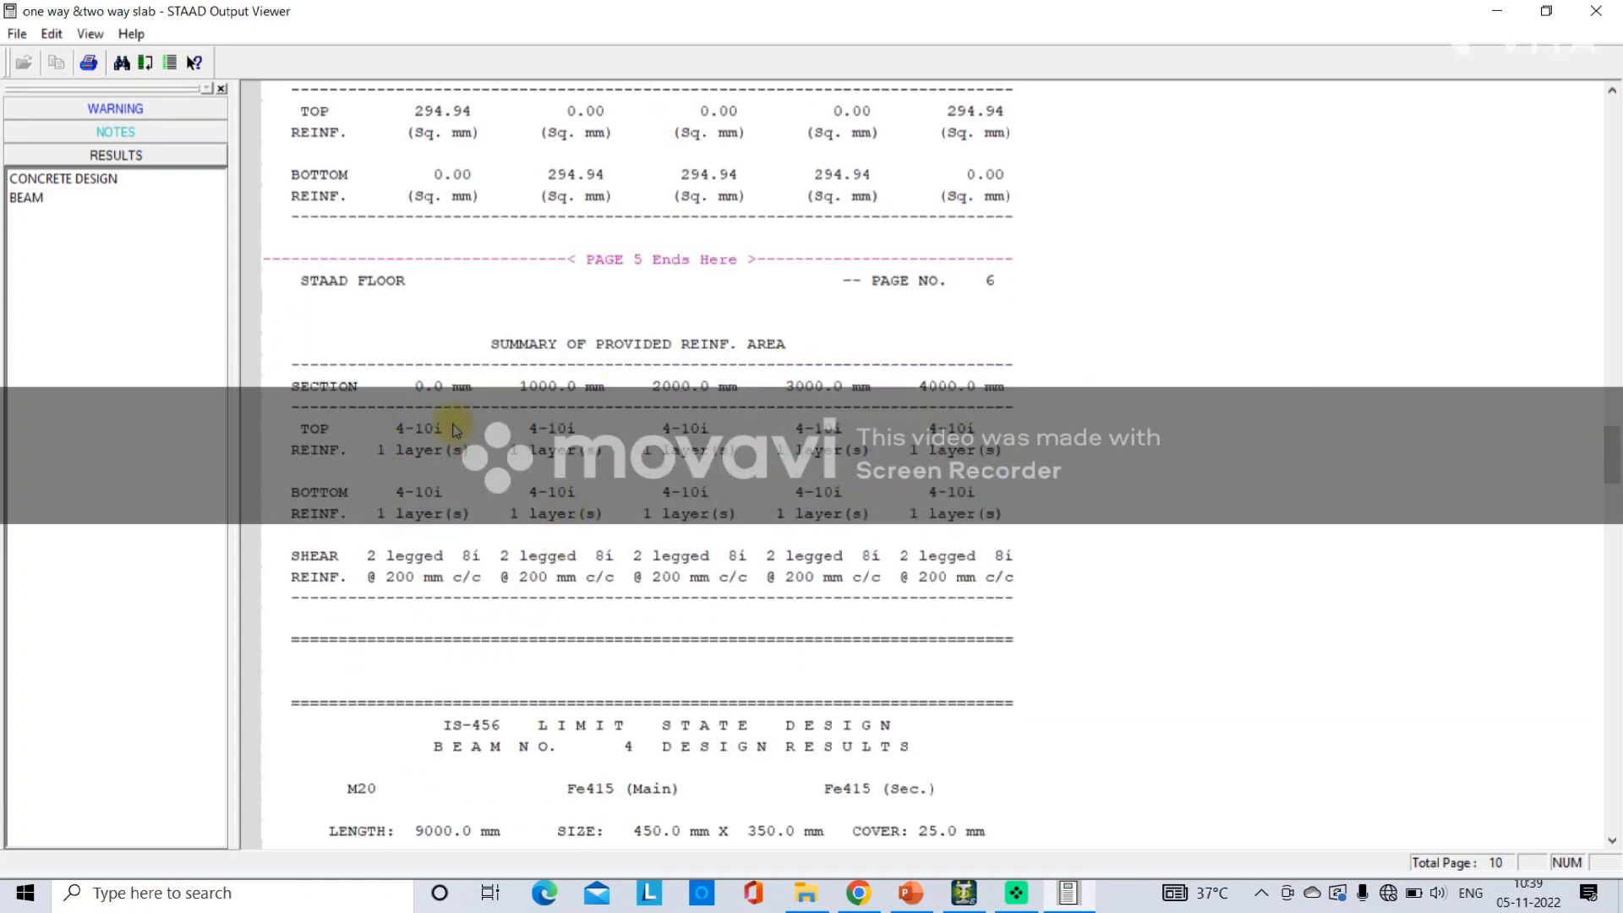
scroll(454, 429, "down", 20)
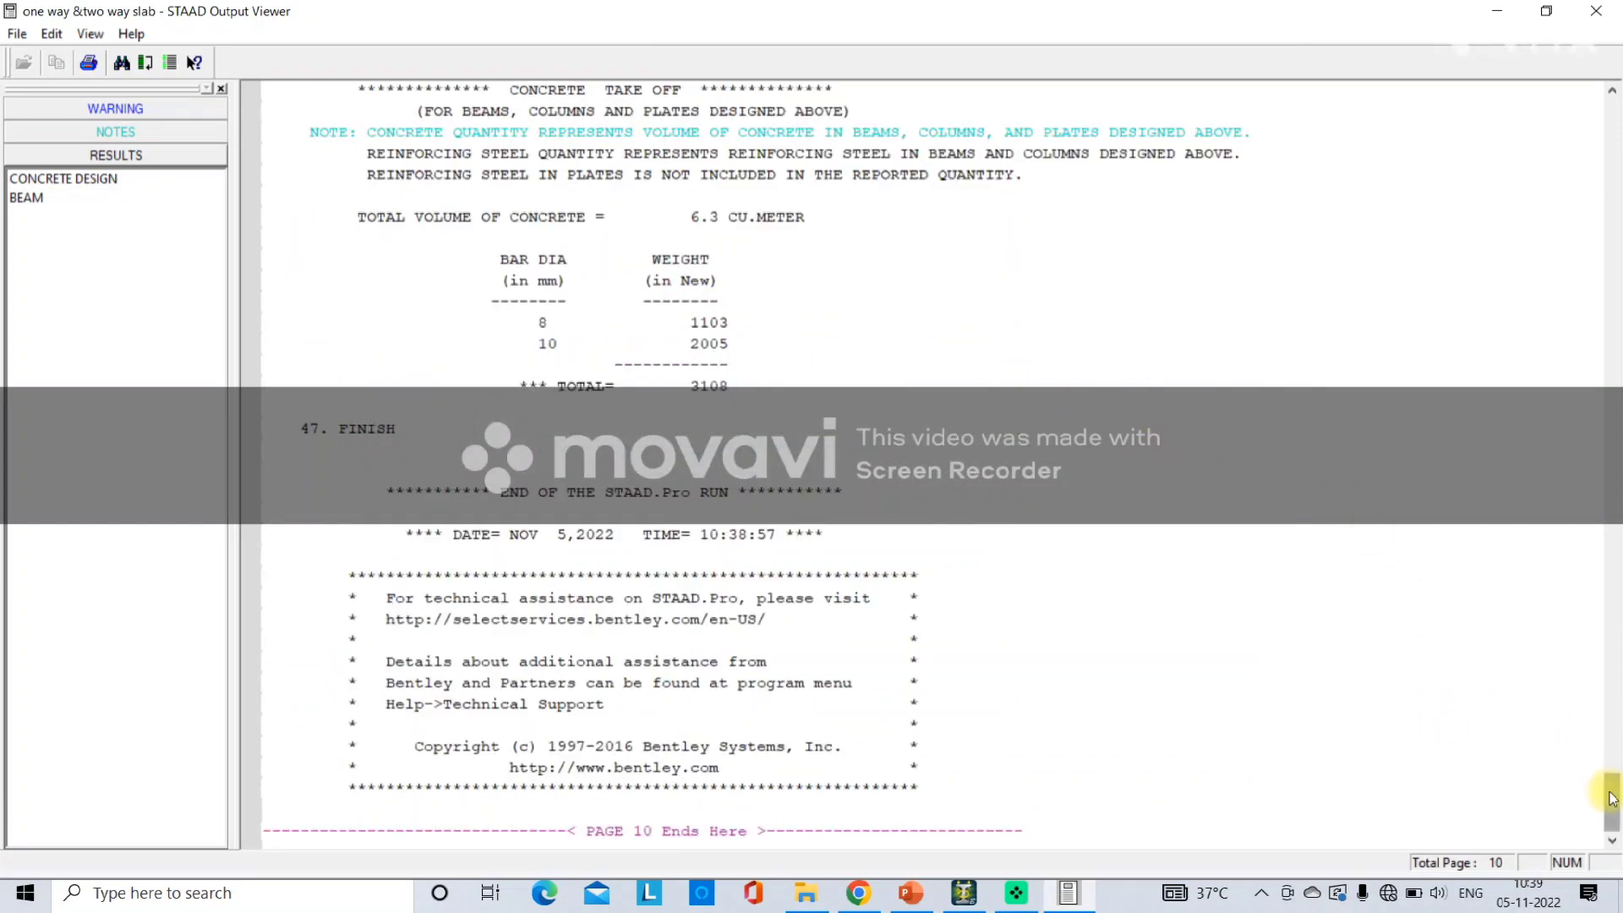
left_click_drag(1611, 793, 1611, 751)
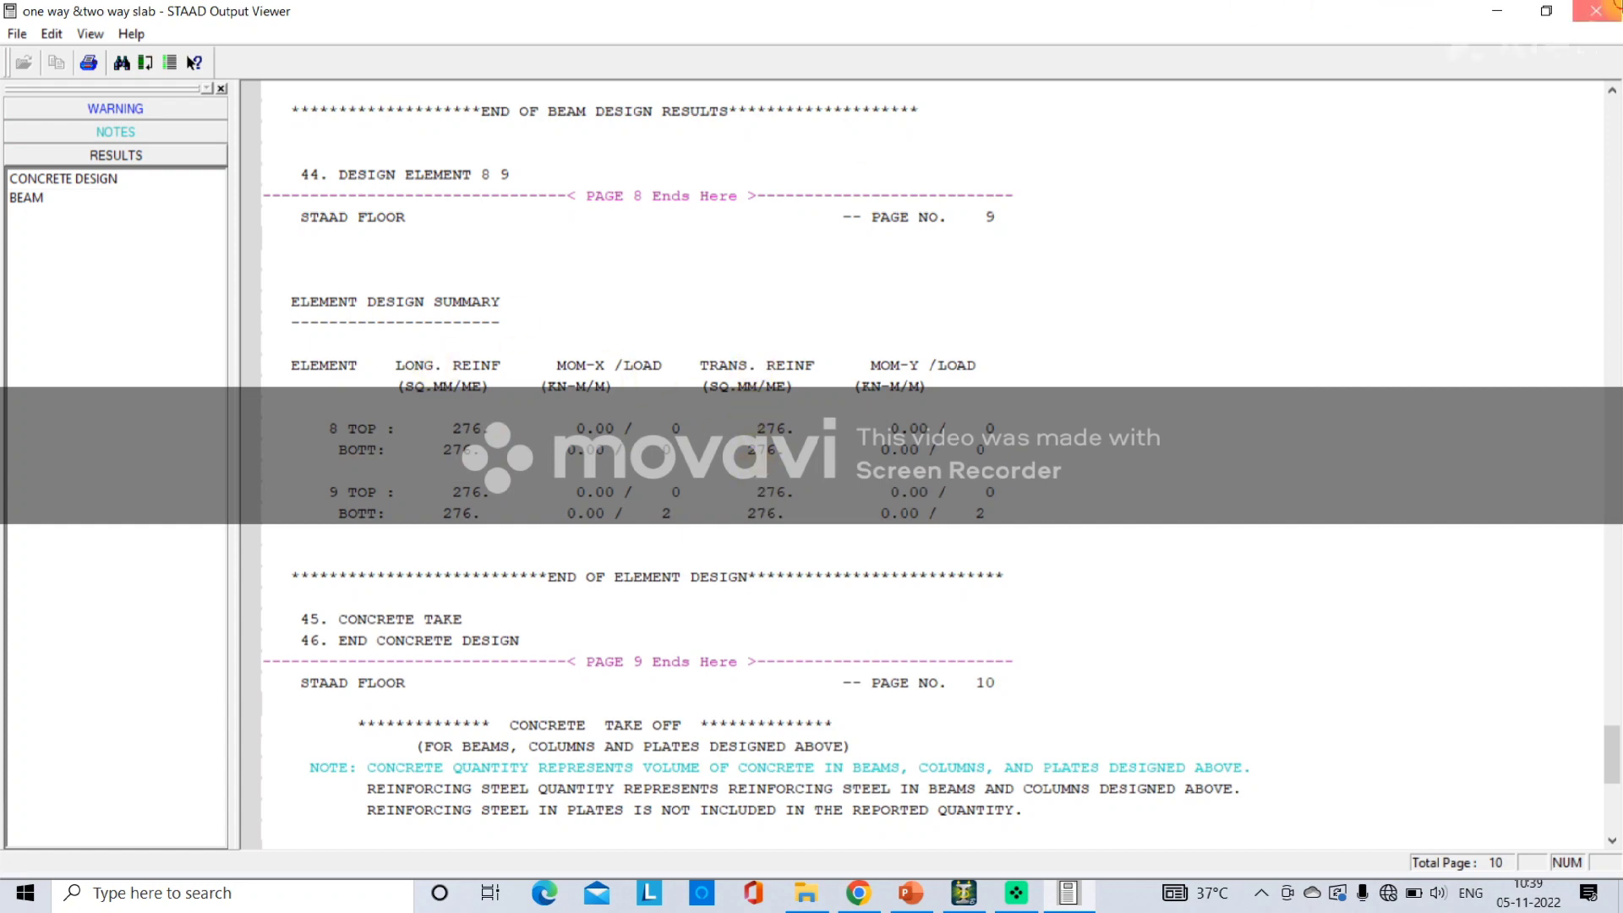
left_click(1596, 11)
Inspect the concrete design reinforcement details of the 9 m beam in its beam properties dialog.
double_click(895, 410)
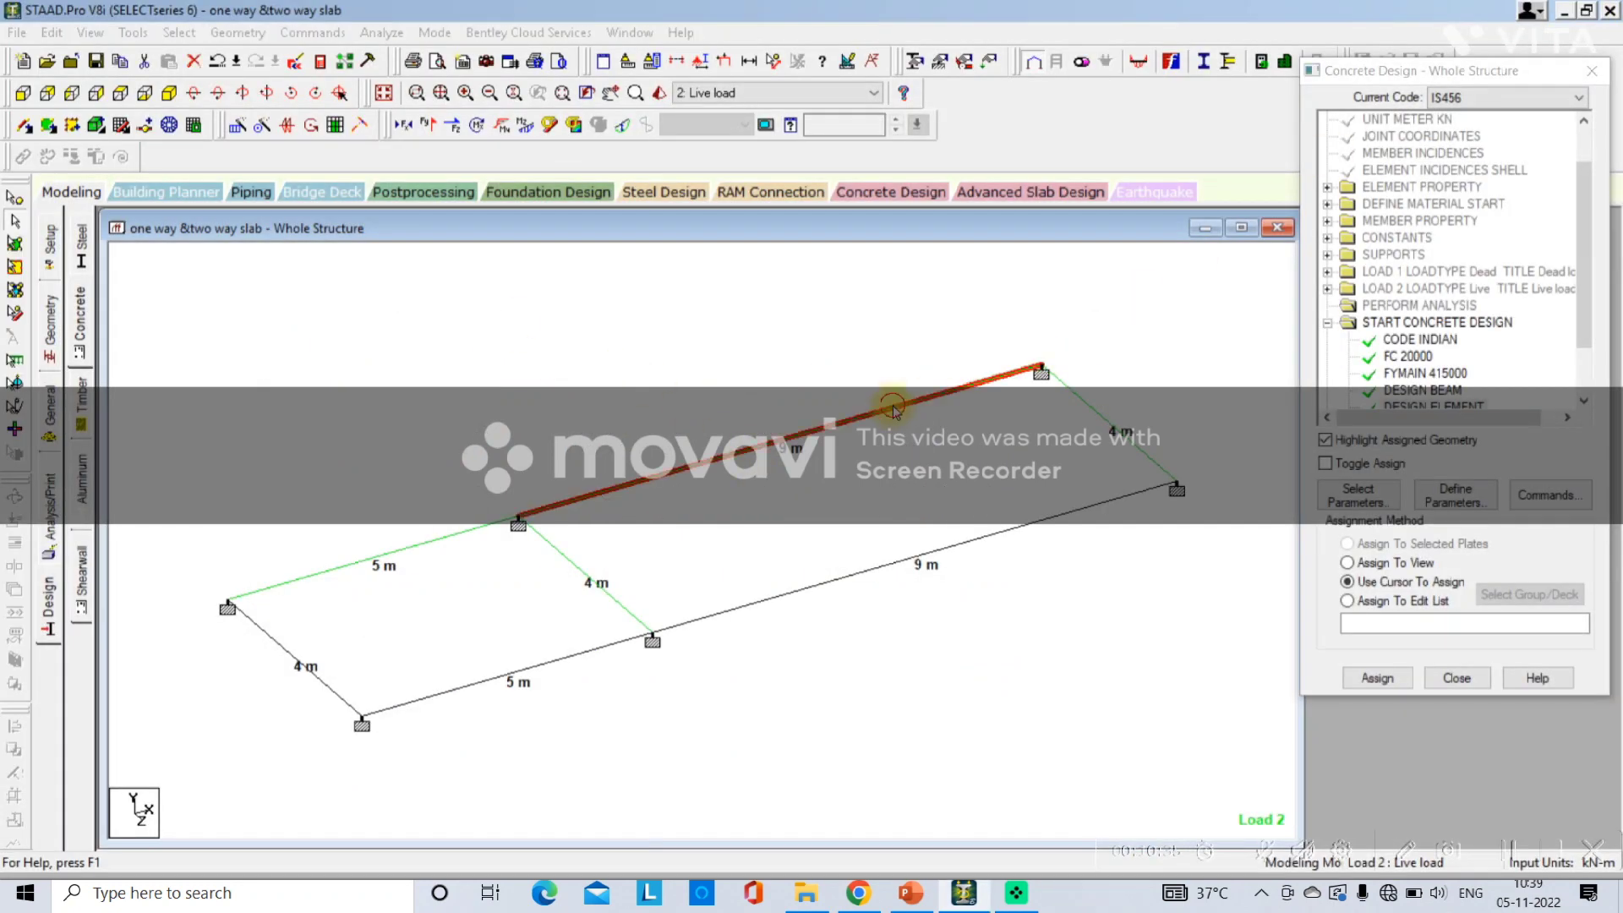
left_click(917, 237)
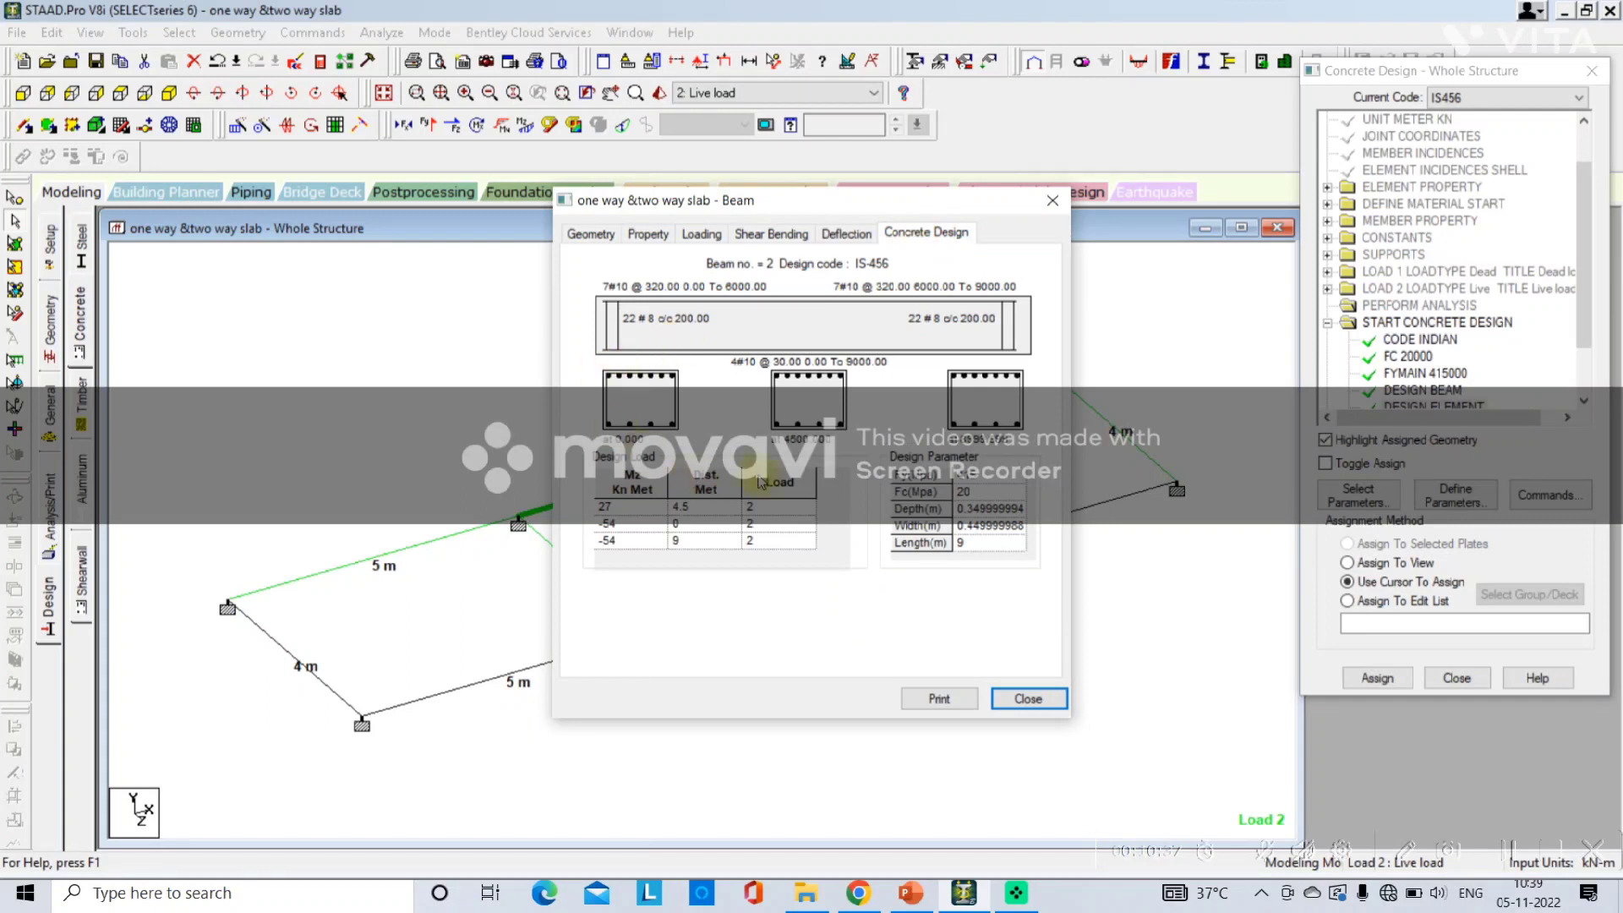
left_click(1052, 201)
left_click(1102, 342)
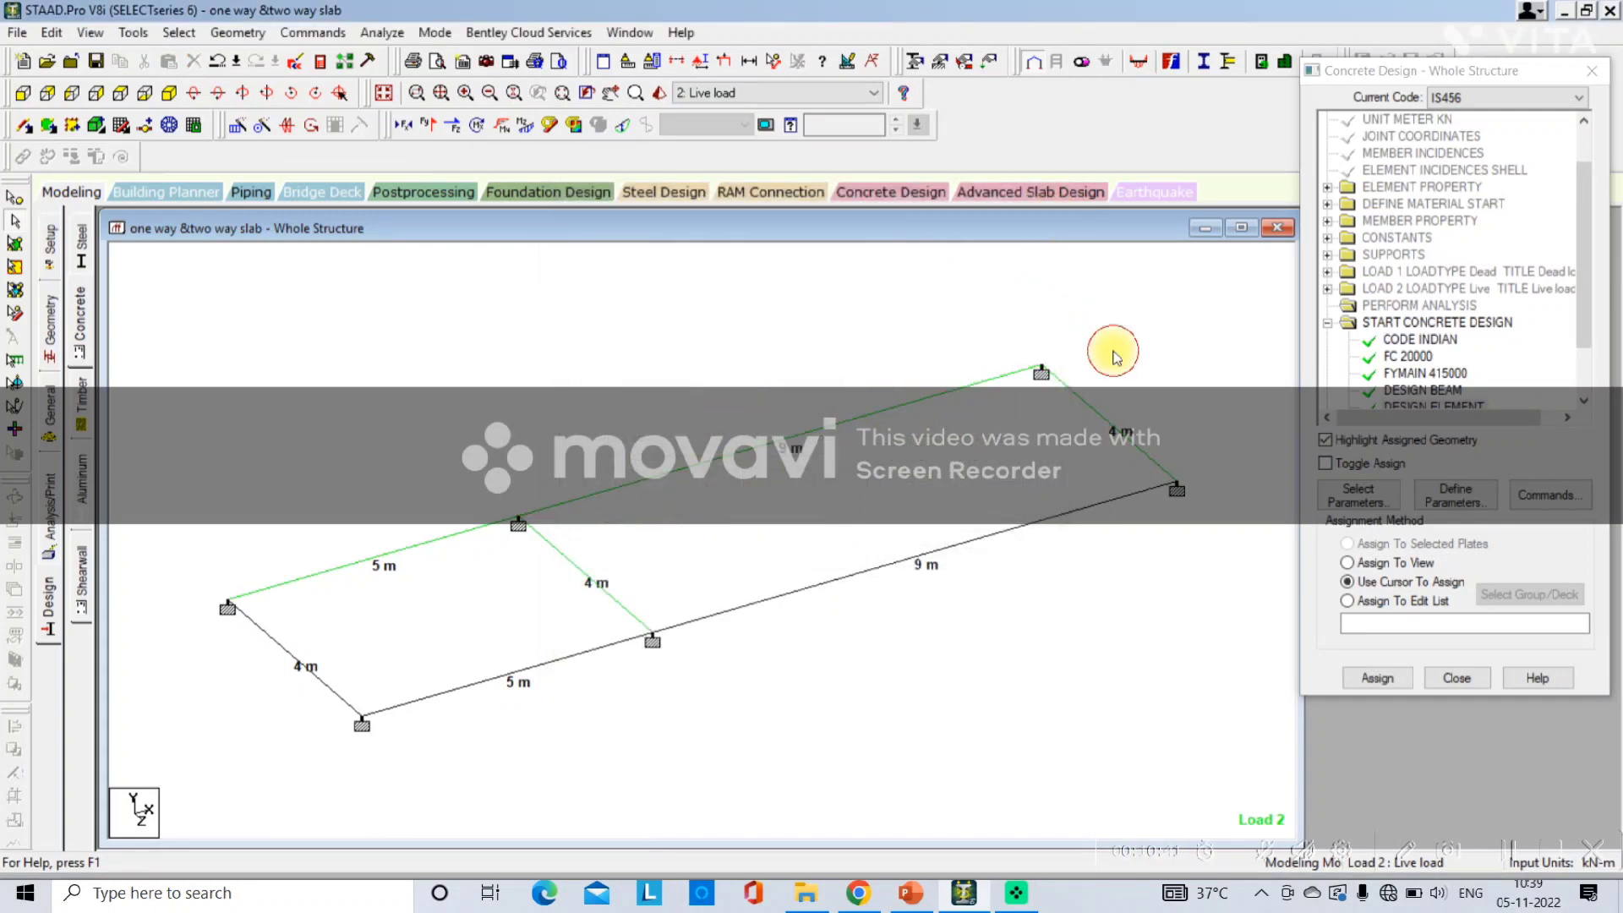